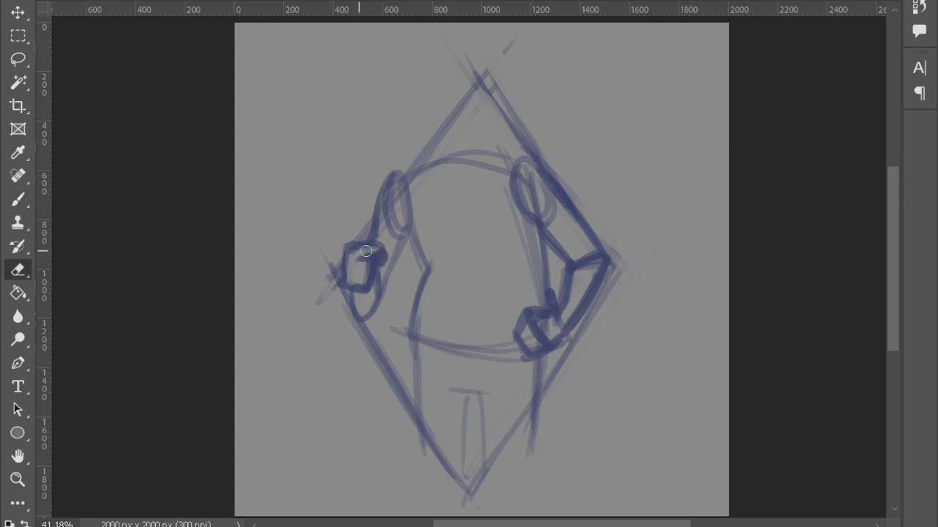
# Refine the fist of the raised arm, sketching the folded fingers and the back of the hand.
pyautogui.press('e')
pyautogui.press('b')
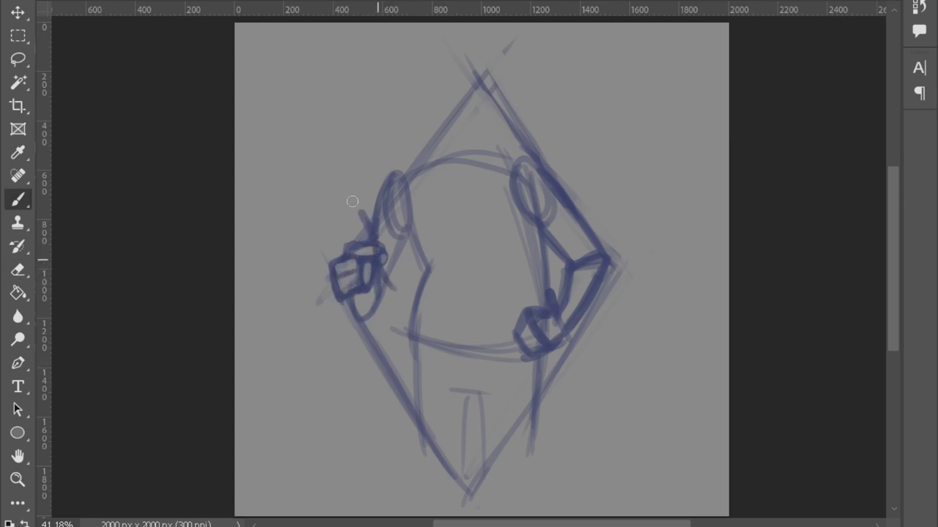
pyautogui.moveTo(348, 187); pyautogui.dragTo(394, 290)
pyautogui.press('e')
pyautogui.press('b')
pyautogui.press('e')
pyautogui.press('b')
# Sketch a flower with a straight stem through the fist and a round bud above, and darken the raised forearm.
pyautogui.moveTo(370, 238)
pyautogui.mouseDown()
pyautogui.moveTo(352, 186)
pyautogui.moveTo(359, 192)
pyautogui.moveTo(350, 163)
pyautogui.mouseUp()
pyautogui.press('e')
pyautogui.press('b')
pyautogui.moveTo(380, 263); pyautogui.dragTo(395, 306)
pyautogui.press('e')
pyautogui.press('b')
pyautogui.moveTo(374, 242)
pyautogui.mouseDown()
pyautogui.moveTo(380, 260)
pyautogui.moveTo(363, 198)
pyautogui.moveTo(392, 287)
pyautogui.mouseUp()
pyautogui.press('e')
pyautogui.press('b')
pyautogui.press('e')
pyautogui.press('b')
pyautogui.moveTo(363, 163)
pyautogui.mouseDown()
pyautogui.moveTo(341, 195)
pyautogui.moveTo(406, 249)
pyautogui.moveTo(359, 322)
pyautogui.mouseUp()
# Sketch the shoulder line, a pointed shirt collar and the neck, erasing the excess lines around them.
pyautogui.moveTo(385, 183)
pyautogui.mouseDown()
pyautogui.moveTo(462, 155)
pyautogui.moveTo(579, 211)
pyautogui.mouseUp()
pyautogui.moveTo(435, 177)
pyautogui.mouseDown()
pyautogui.moveTo(500, 150)
pyautogui.moveTo(460, 181)
pyautogui.moveTo(495, 170)
pyautogui.moveTo(480, 150)
pyautogui.moveTo(420, 172)
pyautogui.moveTo(444, 156)
pyautogui.moveTo(475, 202)
pyautogui.mouseUp()
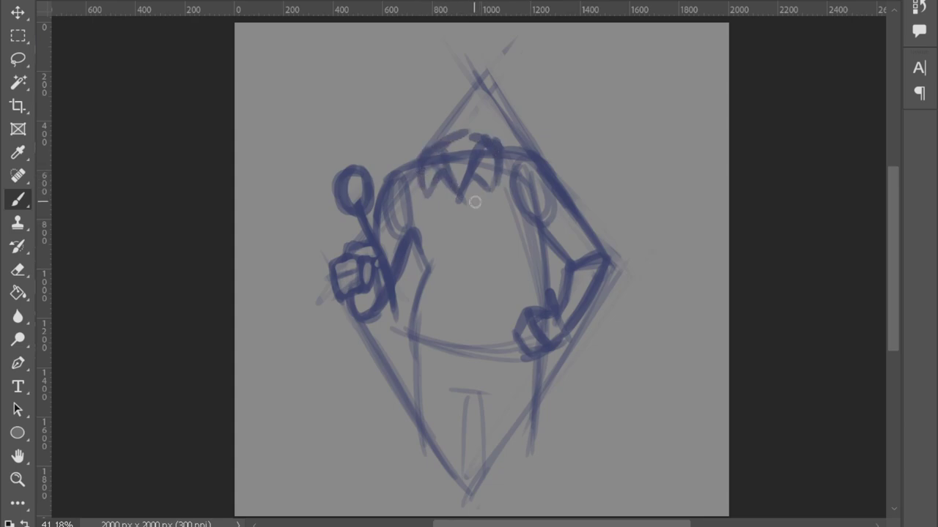
pyautogui.moveTo(441, 131)
pyautogui.mouseDown()
pyautogui.moveTo(450, 169)
pyautogui.moveTo(476, 135)
pyautogui.moveTo(448, 130)
pyautogui.moveTo(495, 176)
pyautogui.mouseUp()
pyautogui.press('e')
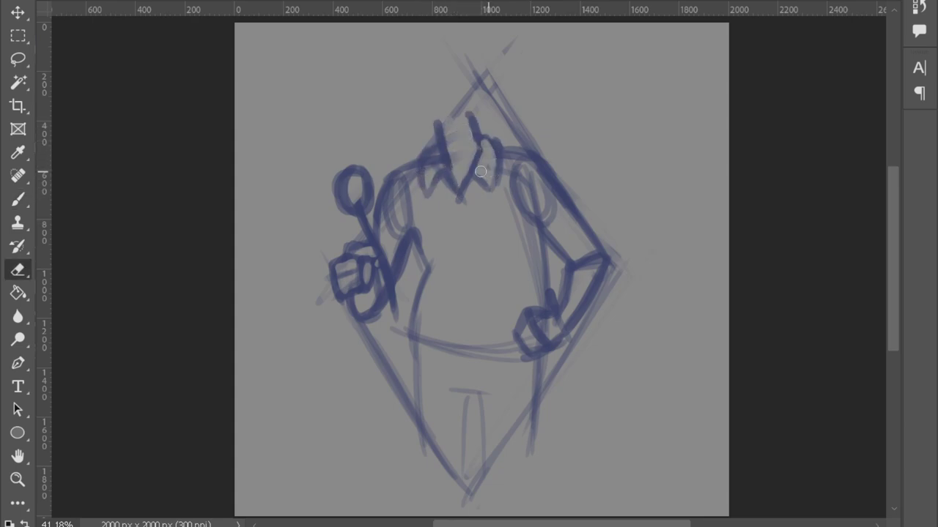
pyautogui.moveTo(440, 150); pyautogui.dragTo(454, 187)
pyautogui.press('b')
pyautogui.press('e')
pyautogui.press('b')
# Sketch an oval head above the collar with a vertical centre line and a curved eye line.
pyautogui.scroll(2, 477, 147)
pyautogui.moveTo(447, 79); pyautogui.dragTo(428, 179)
pyautogui.moveTo(410, 147)
pyautogui.mouseDown()
pyautogui.moveTo(475, 100)
pyautogui.moveTo(485, 128)
pyautogui.mouseUp()
pyautogui.moveTo(445, 79); pyautogui.dragTo(444, 178)
pyautogui.press('e')
pyautogui.moveTo(473, 103); pyautogui.dragTo(433, 172)
pyautogui.press('b')
pyautogui.moveTo(403, 135); pyautogui.dragTo(491, 121)
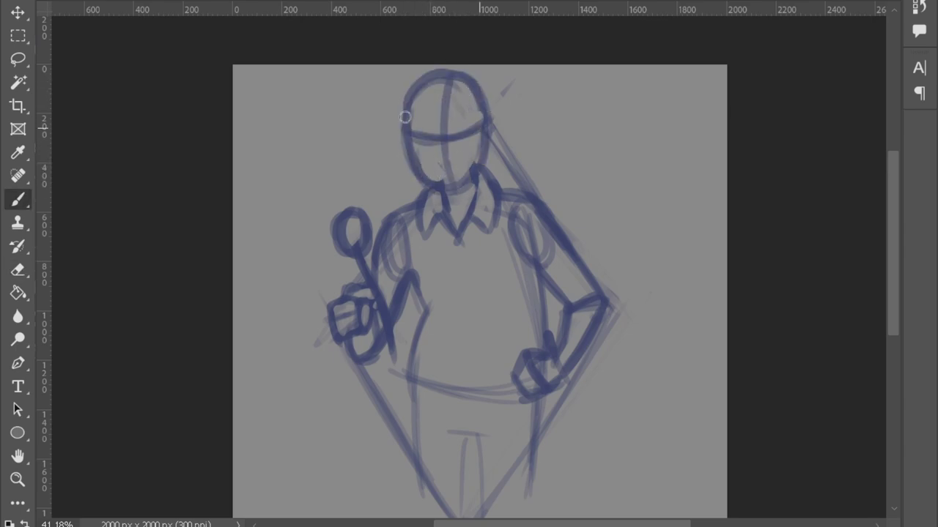
pyautogui.moveTo(448, 143); pyautogui.dragTo(448, 186)
pyautogui.moveTo(483, 143); pyautogui.dragTo(479, 161)
pyautogui.moveTo(485, 121); pyautogui.dragTo(476, 167)
# Strengthen the torso sides and hips, and sketch the sweater hem, the inner legs and a short belly line.
pyautogui.moveTo(401, 252)
pyautogui.mouseDown()
pyautogui.moveTo(429, 312)
pyautogui.moveTo(406, 410)
pyautogui.mouseUp()
pyautogui.moveTo(548, 282); pyautogui.dragTo(542, 432)
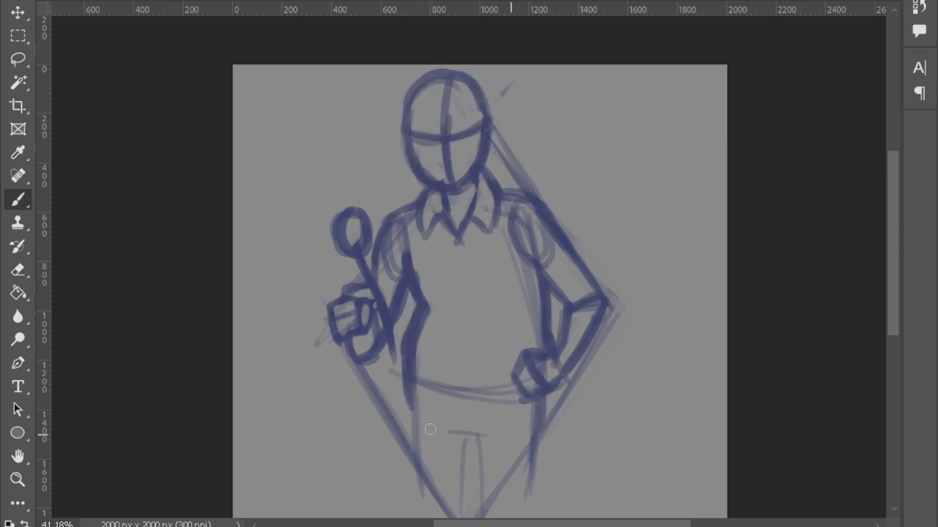
pyautogui.moveTo(412, 381); pyautogui.dragTo(410, 477)
pyautogui.moveTo(461, 513); pyautogui.dragTo(484, 513)
pyautogui.moveTo(545, 395); pyautogui.dragTo(540, 443)
pyautogui.moveTo(406, 377); pyautogui.dragTo(451, 399)
pyautogui.moveTo(465, 404); pyautogui.dragTo(527, 399)
pyautogui.moveTo(414, 377); pyautogui.dragTo(513, 388)
pyautogui.moveTo(433, 308); pyautogui.dragTo(490, 311)
# Lighten the rough lines of the bent arm and redraw its elbow, forearm and cuff at the hip.
pyautogui.press('e')
pyautogui.moveTo(519, 206)
pyautogui.mouseDown()
pyautogui.moveTo(597, 295)
pyautogui.moveTo(577, 356)
pyautogui.mouseUp()
pyautogui.press('b')
pyautogui.moveTo(568, 297); pyautogui.dragTo(558, 348)
pyautogui.moveTo(607, 278); pyautogui.dragTo(556, 377)
pyautogui.moveTo(538, 205)
pyautogui.mouseDown()
pyautogui.moveTo(612, 300)
pyautogui.moveTo(579, 363)
pyautogui.mouseUp()
pyautogui.press('e')
pyautogui.press('b')
pyautogui.moveTo(612, 297); pyautogui.dragTo(575, 362)
pyautogui.moveTo(571, 290)
pyautogui.mouseDown()
pyautogui.moveTo(609, 299)
pyautogui.moveTo(564, 366)
pyautogui.moveTo(551, 365)
pyautogui.moveTo(561, 359)
pyautogui.moveTo(560, 381)
pyautogui.mouseUp()
pyautogui.press('e')
pyautogui.press('b')
pyautogui.press('e')
pyautogui.press('b')
# Retrace parts of the diamond guide around the figure and sketch three small hearts beside the head.
pyautogui.scroll(-2, 632, 289)
pyautogui.scroll(1, 640, 268)
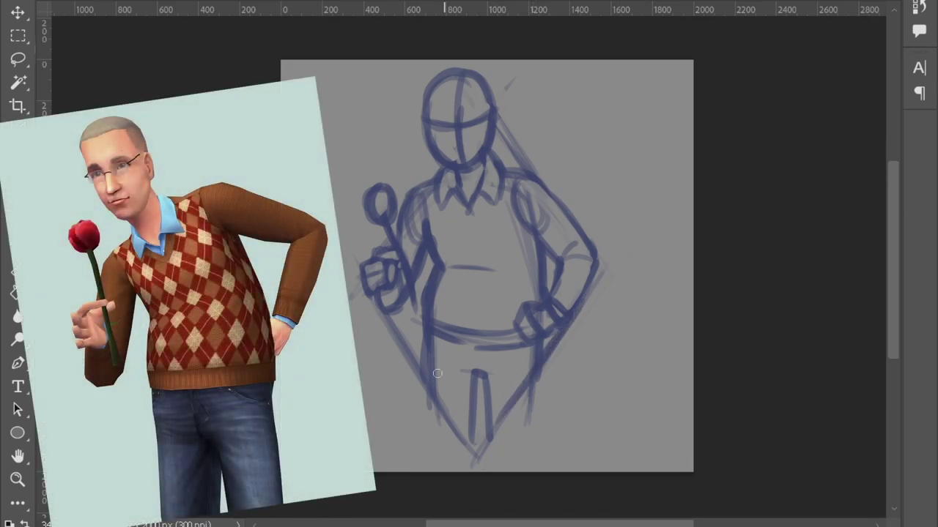
pyautogui.moveTo(399, 312); pyautogui.dragTo(472, 451)
pyautogui.moveTo(539, 363); pyautogui.dragTo(483, 443)
pyautogui.moveTo(558, 324); pyautogui.dragTo(601, 258)
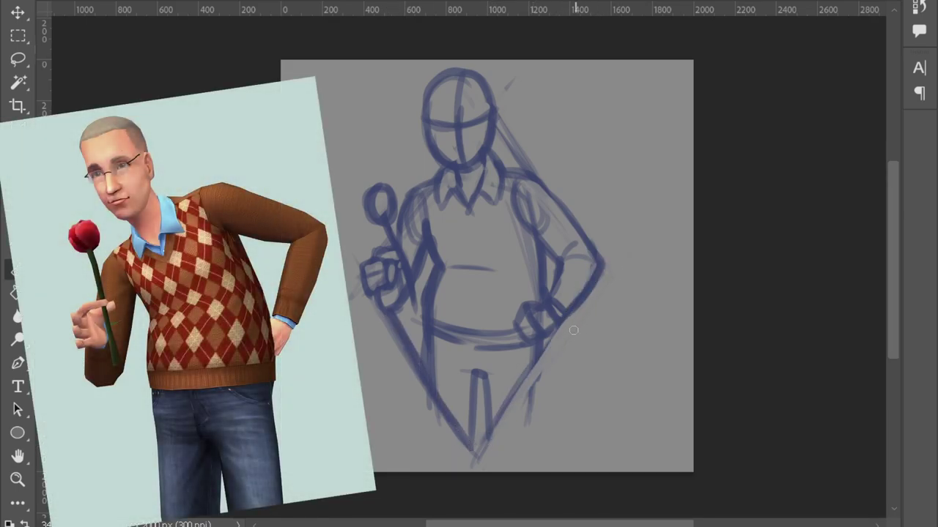
pyautogui.moveTo(558, 326); pyautogui.dragTo(472, 461)
pyautogui.moveTo(548, 192); pyautogui.dragTo(498, 117)
pyautogui.hotkey('ctrl', 'z')
pyautogui.moveTo(436, 146); pyautogui.dragTo(416, 178)
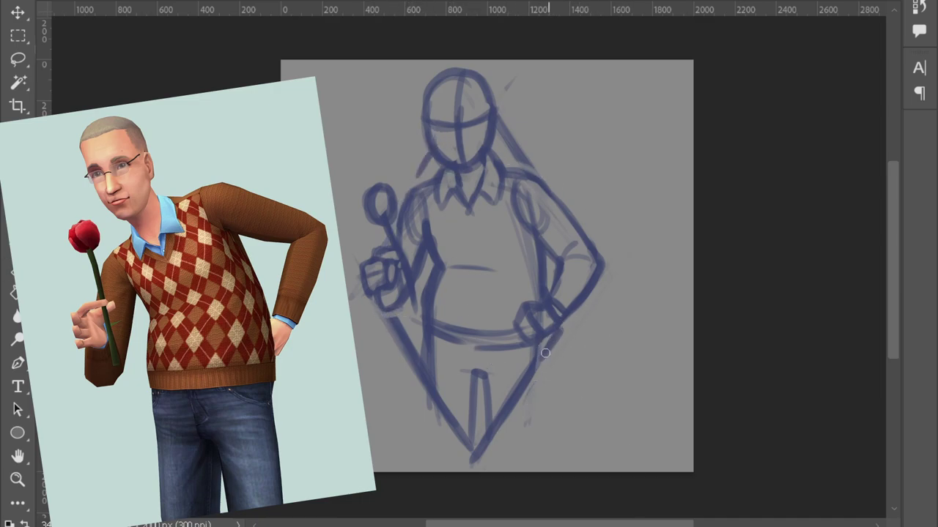
pyautogui.moveTo(534, 123)
pyautogui.mouseDown()
pyautogui.moveTo(527, 143)
pyautogui.moveTo(555, 176)
pyautogui.mouseUp()
pyautogui.moveTo(402, 128); pyautogui.dragTo(399, 145)
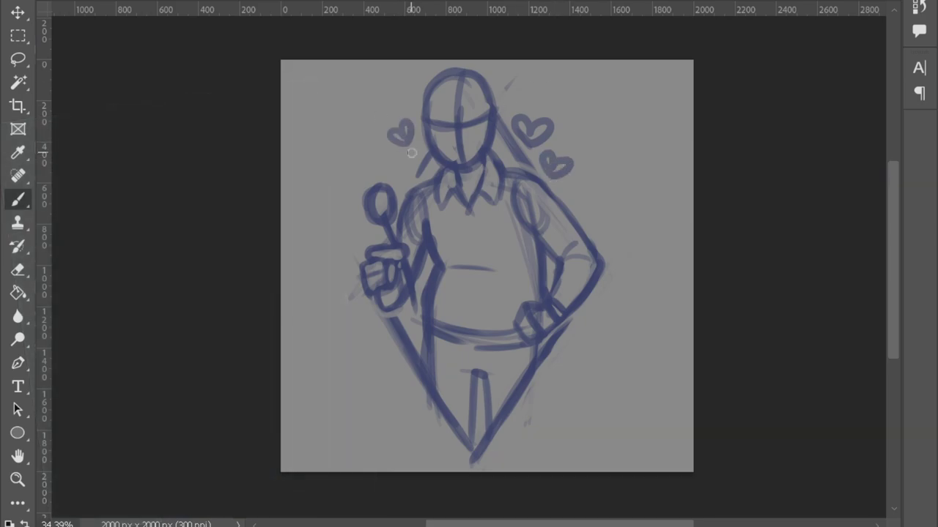
# Reduce the sketch layer's opacity to 50% and flip the sketch horizontally.
pyautogui.scroll(5, 455, 445)
pyautogui.press('5')
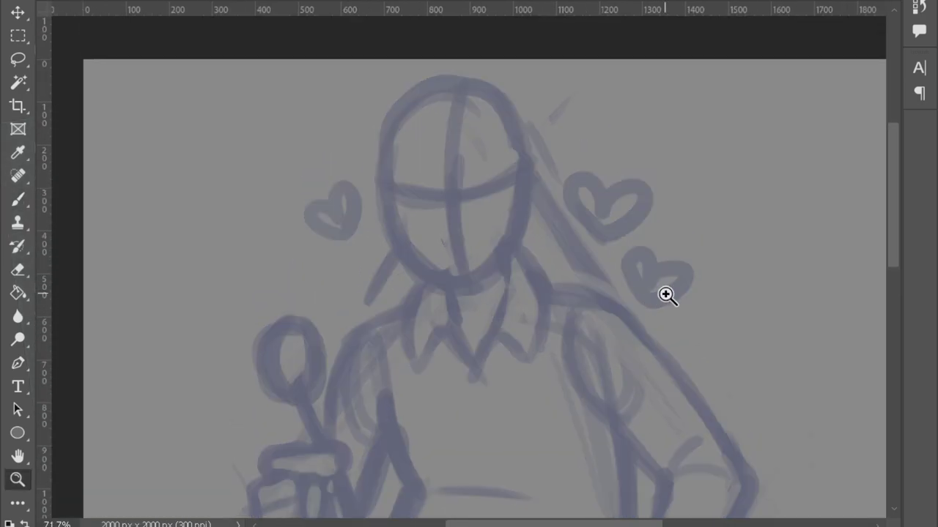
pyautogui.scroll(-2, 661, 295)
pyautogui.scroll(-2, 546, 359)
pyautogui.hotkey('ctrl', 't')
pyautogui.rightClick(634, 111)
pyautogui.click(659, 504)
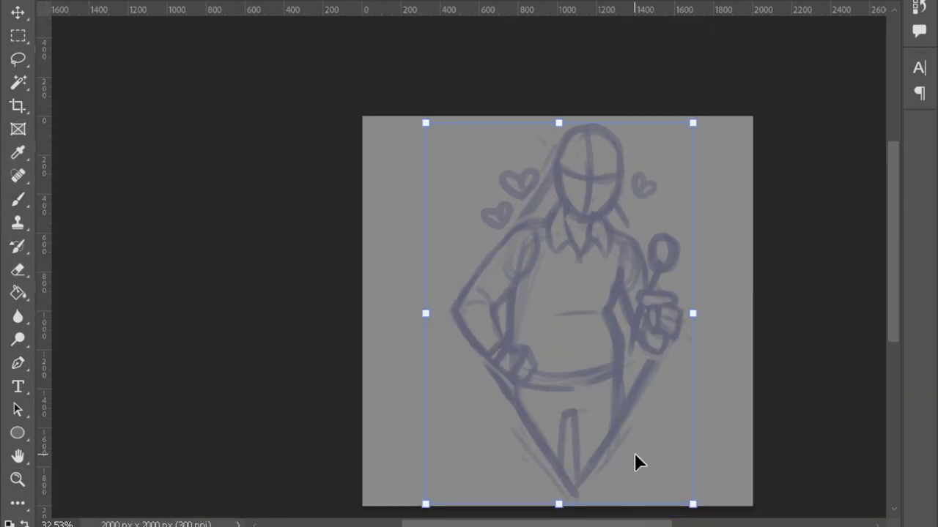
pyautogui.press('Return')
# Sketch a curved centre line down the torso and redefine the vertical centre line of the head.
pyautogui.scroll(1, 608, 293)
pyautogui.press('b')
pyautogui.press('e')
pyautogui.press('b')
pyautogui.press('e')
pyautogui.press('b')
pyautogui.moveTo(561, 249); pyautogui.dragTo(568, 396)
pyautogui.moveTo(563, 230); pyautogui.dragTo(565, 192)
pyautogui.press('e')
pyautogui.press('b')
pyautogui.moveTo(578, 91); pyautogui.dragTo(572, 195)
# Erase the flower and the hand holding it, and redraw the fist tilted at the end of the raised arm.
pyautogui.press('e')
pyautogui.scroll(-1, 644, 293)
pyautogui.moveTo(670, 320)
pyautogui.mouseDown()
pyautogui.moveTo(629, 267)
pyautogui.moveTo(652, 207)
pyautogui.moveTo(637, 278)
pyautogui.mouseUp()
pyautogui.press('b')
pyautogui.moveTo(645, 337); pyautogui.dragTo(651, 307)
pyautogui.press('e')
pyautogui.moveTo(659, 245); pyautogui.dragTo(653, 269)
pyautogui.press('b')
pyautogui.moveTo(641, 231)
pyautogui.mouseDown()
pyautogui.moveTo(668, 265)
pyautogui.moveTo(648, 227)
pyautogui.moveTo(645, 246)
pyautogui.moveTo(660, 278)
pyautogui.moveTo(676, 245)
pyautogui.moveTo(652, 236)
pyautogui.moveTo(640, 244)
pyautogui.moveTo(632, 287)
pyautogui.mouseUp()
pyautogui.hotkey('ctrl', 'z')
pyautogui.hotkey('ctrl', 'z')
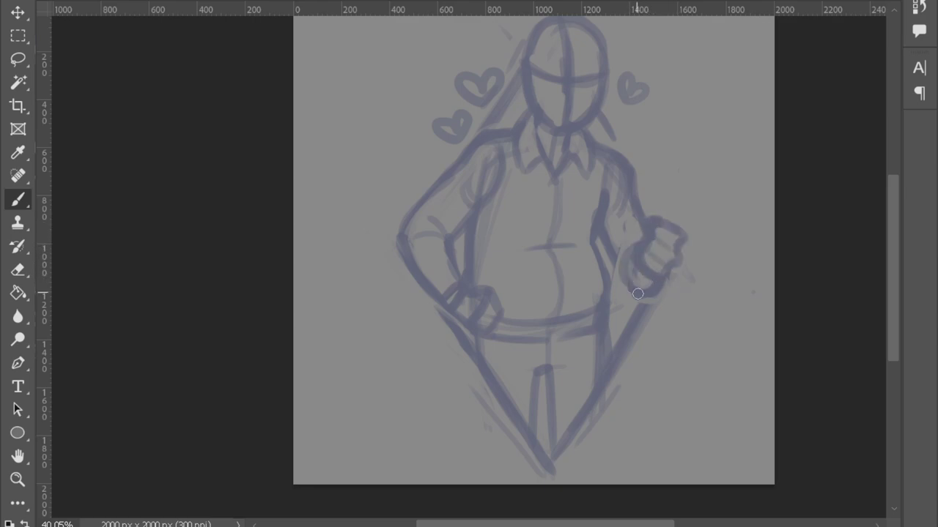
# Redraw the flower with its bud, stem and small leaves above the fist, and refine the gripping fingers.
pyautogui.moveTo(665, 220)
pyautogui.mouseDown()
pyautogui.moveTo(674, 179)
pyautogui.moveTo(685, 180)
pyautogui.moveTo(678, 145)
pyautogui.mouseUp()
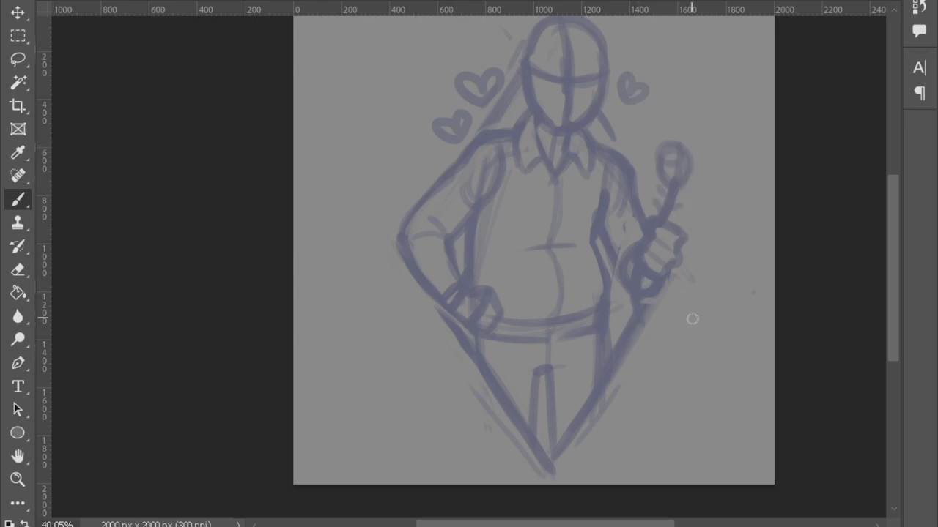
pyautogui.press('e')
pyautogui.press('b')
pyautogui.moveTo(676, 228)
pyautogui.mouseDown()
pyautogui.moveTo(668, 241)
pyautogui.moveTo(659, 213)
pyautogui.moveTo(684, 242)
pyautogui.moveTo(656, 224)
pyautogui.mouseUp()
pyautogui.press('e')
pyautogui.press('b')
pyautogui.press('e')
pyautogui.press('b')
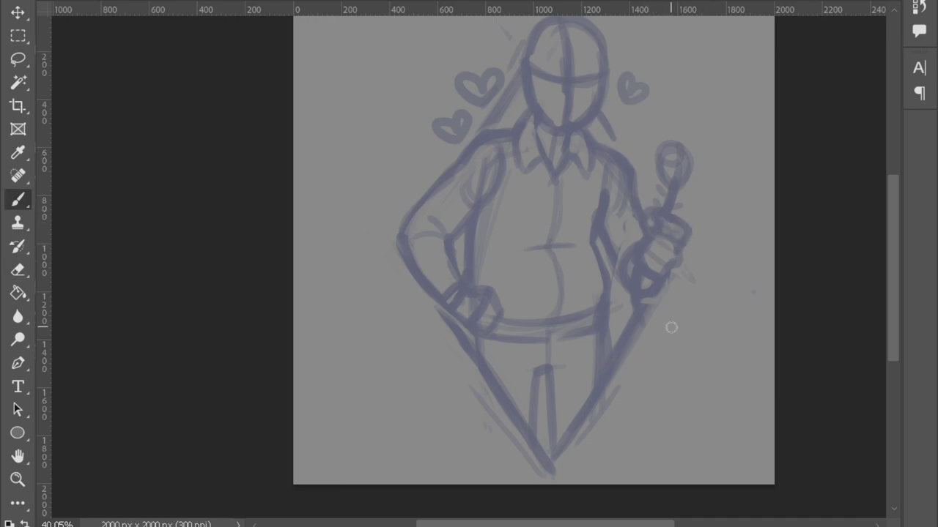
# Trace the sleeve of the hand-on-hip arm in dark red, including the elbow creases and forearm edges.
pyautogui.press('z')
pyautogui.keyDown('alt'); pyautogui.click(676, 358); pyautogui.keyUp('alt')
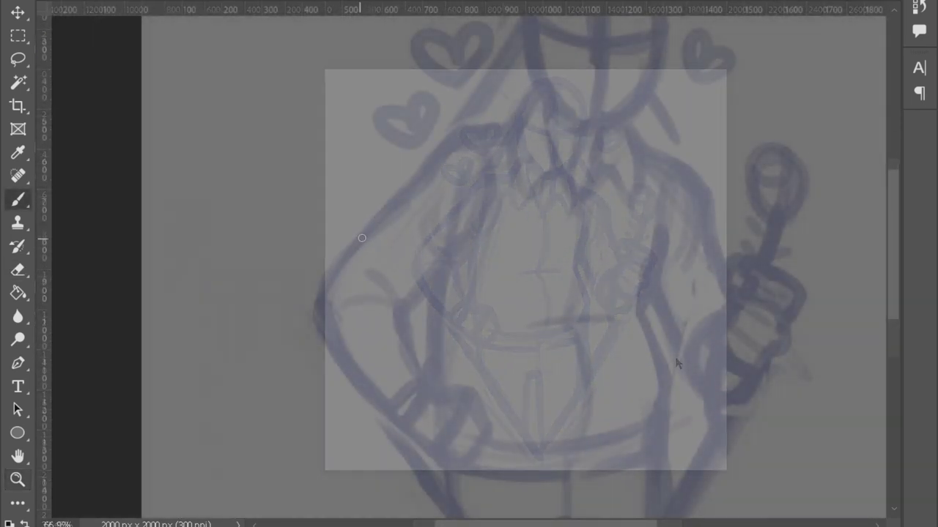
pyautogui.moveTo(463, 132)
pyautogui.mouseDown()
pyautogui.moveTo(353, 249)
pyautogui.moveTo(316, 307)
pyautogui.moveTo(330, 335)
pyautogui.mouseUp()
pyautogui.moveTo(475, 350); pyautogui.dragTo(490, 312)
pyautogui.moveTo(397, 260); pyautogui.dragTo(456, 225)
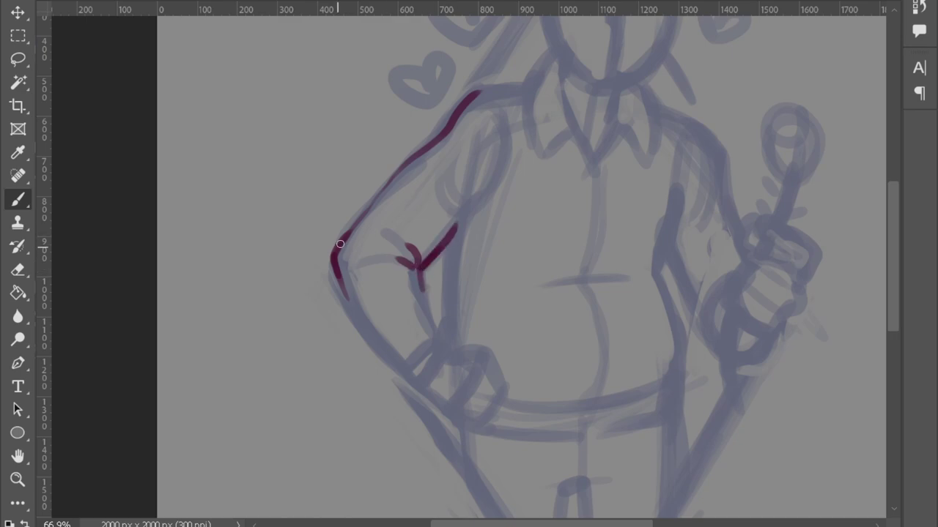
pyautogui.moveTo(378, 194); pyautogui.dragTo(334, 254)
pyautogui.moveTo(335, 274); pyautogui.dragTo(391, 362)
pyautogui.moveTo(438, 340)
pyautogui.mouseDown()
pyautogui.moveTo(403, 375)
pyautogui.moveTo(440, 339)
pyautogui.mouseUp()
pyautogui.press('e')
pyautogui.moveTo(419, 283)
pyautogui.mouseDown()
pyautogui.moveTo(436, 329)
pyautogui.moveTo(394, 371)
pyautogui.mouseUp()
pyautogui.press('b')
# Clean up the traced sleeve lines near the wrist and mirror the canvas horizontally.
pyautogui.hotkey('ctrl', '0')
pyautogui.scroll(5, 428, 323)
pyautogui.press('e')
pyautogui.moveTo(359, 326); pyautogui.dragTo(412, 312)
pyautogui.press('z')
pyautogui.hotkey('ctrl', '0')
pyautogui.click(322, 189)
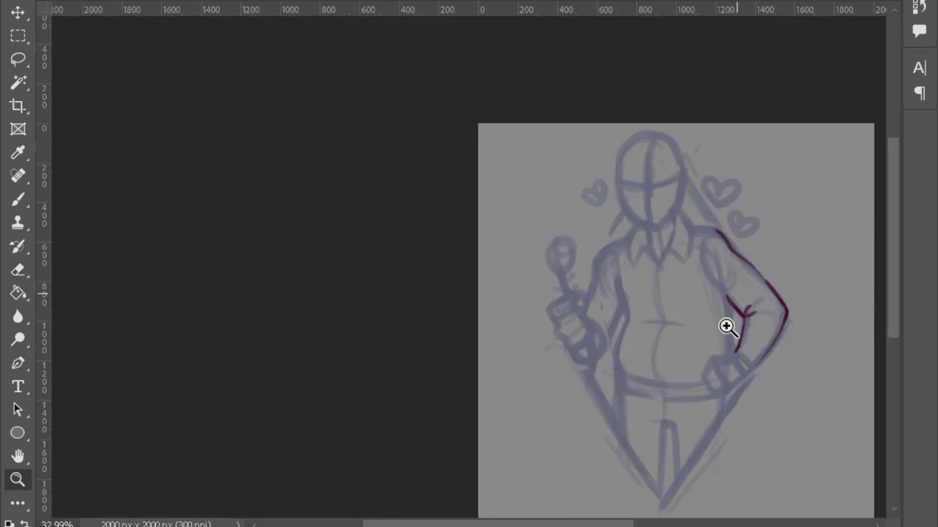
pyautogui.scroll(3, 749, 256)
# Outline the cuff at the hip in dark red and extend the upper arm's underside towards the armpit.
pyautogui.press('b')
pyautogui.moveTo(573, 329); pyautogui.dragTo(608, 361)
pyautogui.press('e')
pyautogui.press('b')
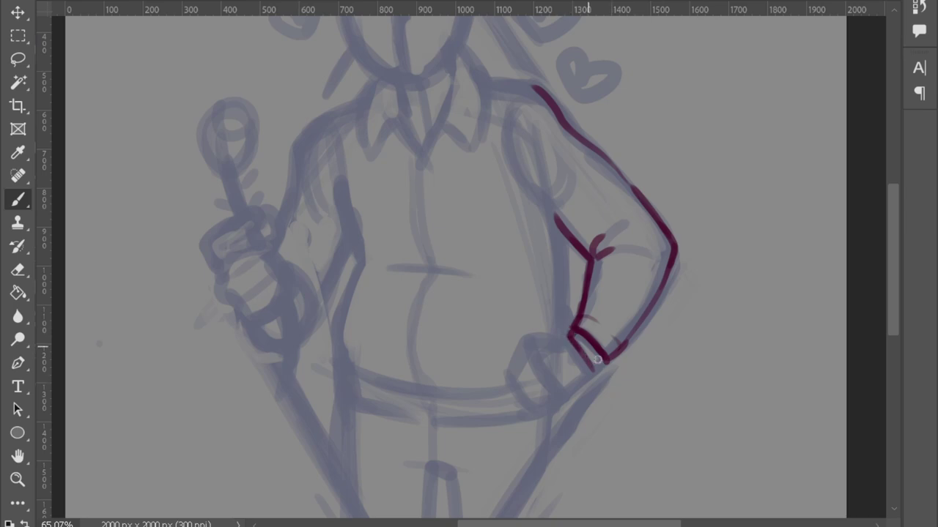
pyautogui.press('e')
pyautogui.press('b')
pyautogui.press('e')
pyautogui.press('b')
pyautogui.moveTo(564, 229); pyautogui.dragTo(533, 194)
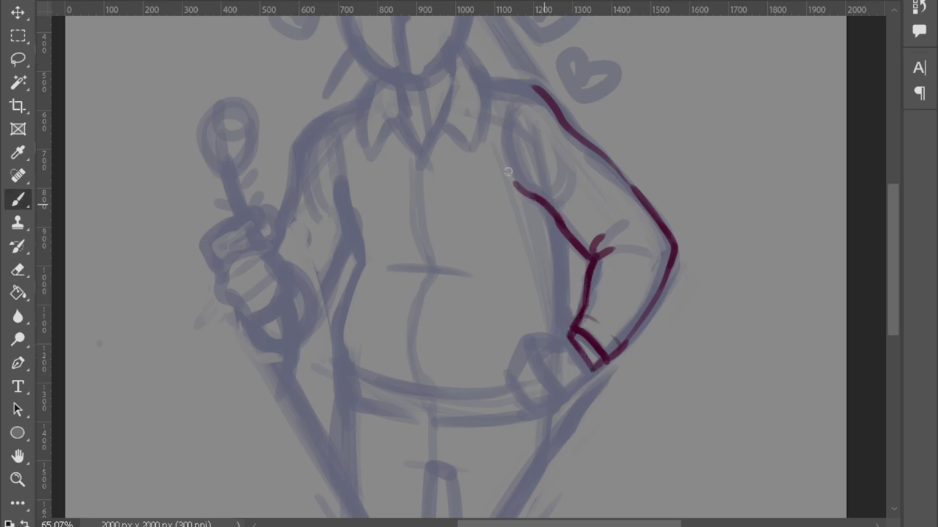
pyautogui.press('e')
pyautogui.press('b')
pyautogui.press('e')
pyautogui.press('b')
# Trace both shoulders, the armhole seams and the upper torso sides in dark red.
pyautogui.moveTo(559, 224)
pyautogui.mouseDown()
pyautogui.moveTo(584, 241)
pyautogui.moveTo(563, 330)
pyautogui.mouseUp()
pyautogui.moveTo(490, 82)
pyautogui.mouseDown()
pyautogui.moveTo(520, 88)
pyautogui.moveTo(680, 231)
pyautogui.mouseUp()
pyautogui.moveTo(291, 181)
pyautogui.mouseDown()
pyautogui.moveTo(387, 225)
pyautogui.moveTo(452, 144)
pyautogui.moveTo(437, 227)
pyautogui.mouseUp()
pyautogui.moveTo(620, 134); pyautogui.dragTo(603, 182)
pyautogui.moveTo(436, 233); pyautogui.dragTo(456, 297)
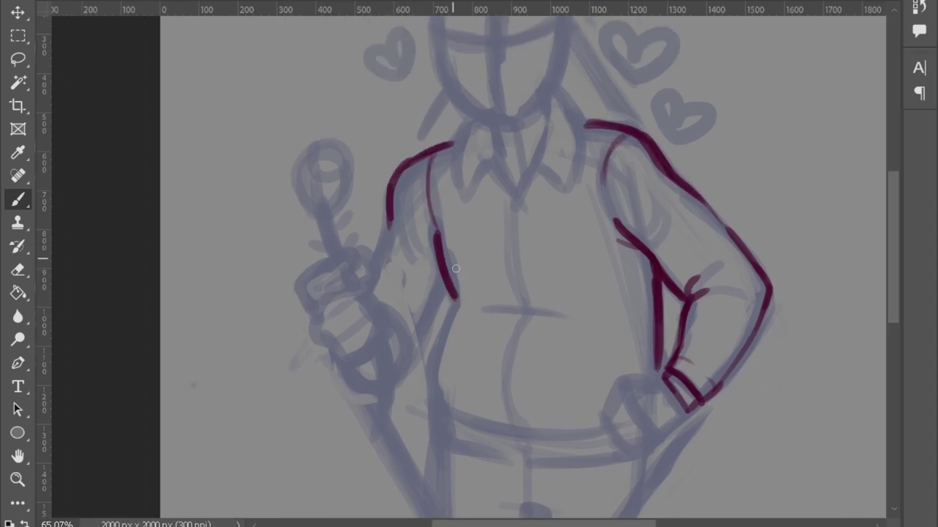
pyautogui.moveTo(430, 211); pyautogui.dragTo(439, 235)
# Trace the raised arm's sleeve edges, the waist on that side and the belly crease in dark red.
pyautogui.moveTo(370, 293); pyautogui.dragTo(389, 217)
pyautogui.moveTo(442, 275); pyautogui.dragTo(414, 338)
pyautogui.moveTo(450, 310); pyautogui.dragTo(440, 414)
pyautogui.moveTo(440, 414); pyautogui.dragTo(464, 334)
pyautogui.moveTo(553, 220); pyautogui.dragTo(570, 235)
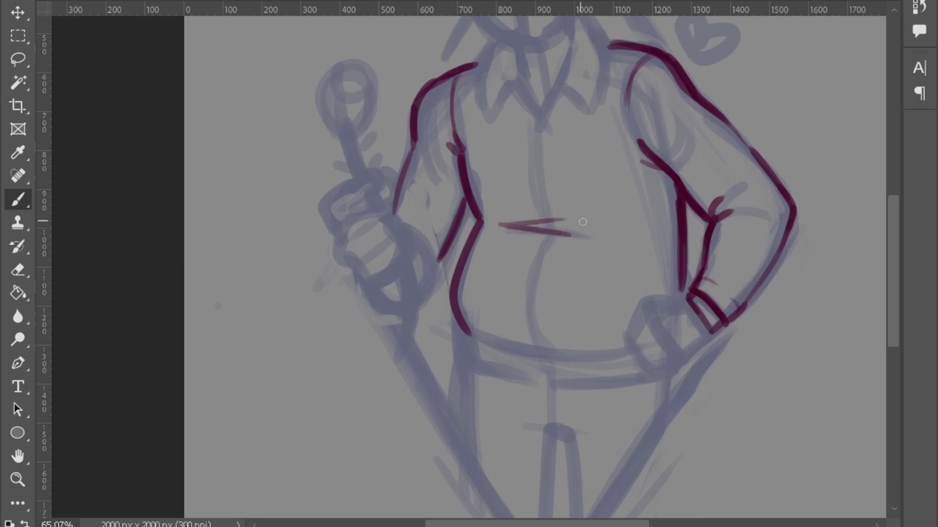
# Trace the upper and lower edges of the sweater's waistband and its side by the hip hand in dark red.
pyautogui.moveTo(460, 331); pyautogui.dragTo(634, 347)
pyautogui.moveTo(454, 317)
pyautogui.mouseDown()
pyautogui.moveTo(542, 375)
pyautogui.moveTo(665, 366)
pyautogui.mouseUp()
pyautogui.moveTo(685, 285)
pyautogui.mouseDown()
pyautogui.moveTo(664, 371)
pyautogui.moveTo(678, 326)
pyautogui.mouseUp()
# Trace the trousers' outer hips, the crotch and both inner leg lines in dark red.
pyautogui.moveTo(471, 300); pyautogui.dragTo(482, 431)
pyautogui.moveTo(677, 327); pyautogui.dragTo(680, 378)
pyautogui.moveTo(556, 388); pyautogui.dragTo(582, 396)
pyautogui.moveTo(582, 395)
pyautogui.mouseDown()
pyautogui.moveTo(584, 494)
pyautogui.moveTo(559, 510)
pyautogui.mouseUp()
pyautogui.hotkey('ctrl', 'z')
pyautogui.moveTo(584, 510)
pyautogui.mouseDown()
pyautogui.moveTo(581, 395)
pyautogui.moveTo(563, 334)
pyautogui.mouseUp()
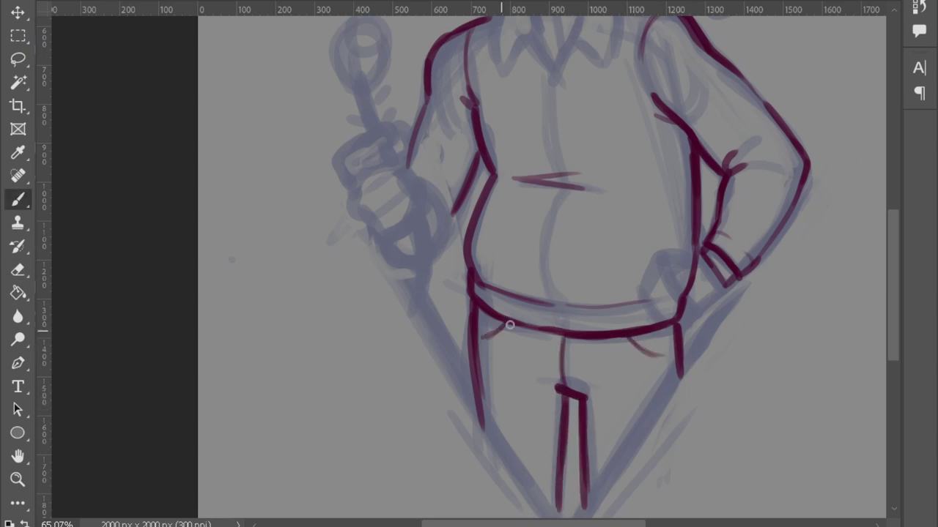
# Add short vertical ribbing lines across the sweater's waistband.
pyautogui.scroll(3, 550, 370)
pyautogui.moveTo(472, 376); pyautogui.dragTo(471, 389)
pyautogui.moveTo(488, 378); pyautogui.dragTo(487, 392)
pyautogui.moveTo(519, 382)
pyautogui.mouseDown()
pyautogui.moveTo(519, 395)
pyautogui.moveTo(535, 397)
pyautogui.mouseUp()
pyautogui.moveTo(600, 386); pyautogui.dragTo(600, 398)
pyautogui.moveTo(633, 385); pyautogui.dragTo(634, 400)
pyautogui.moveTo(648, 384); pyautogui.dragTo(649, 399)
pyautogui.moveTo(662, 382); pyautogui.dragTo(662, 398)
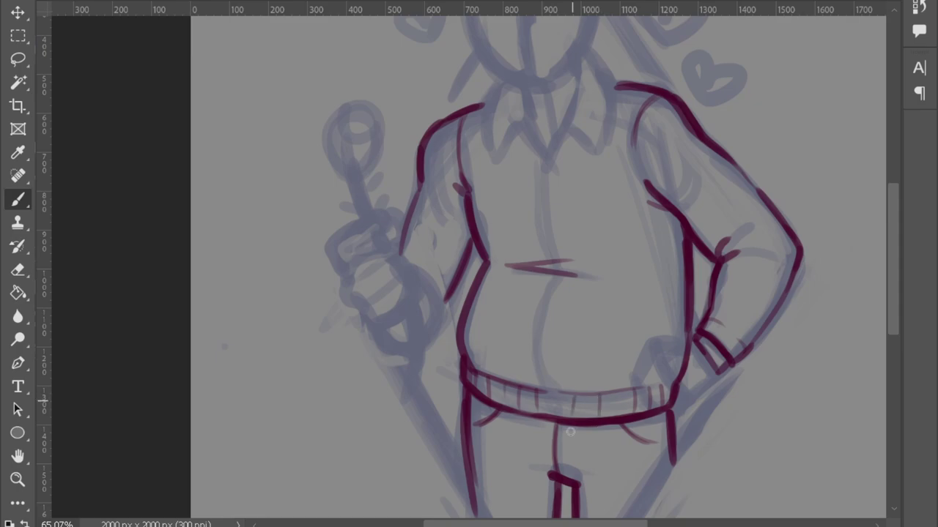
# Redraw the raised arm's inner and outer sleeve edges and add the curved forearm line below the fist.
pyautogui.press('e')
pyautogui.moveTo(472, 242); pyautogui.dragTo(446, 304)
pyautogui.press('b')
pyautogui.moveTo(477, 250); pyautogui.dragTo(449, 299)
pyautogui.moveTo(423, 160); pyautogui.dragTo(400, 253)
pyautogui.hotkey('ctrl', 'z')
pyautogui.moveTo(421, 177); pyautogui.dragTo(398, 262)
pyautogui.moveTo(378, 334)
pyautogui.mouseDown()
pyautogui.moveTo(432, 326)
pyautogui.moveTo(443, 289)
pyautogui.moveTo(424, 274)
pyautogui.mouseUp()
# Trace the neck opening and both pointed shirt collar flaps in dark red.
pyautogui.moveTo(782, 399); pyautogui.dragTo(738, 517)
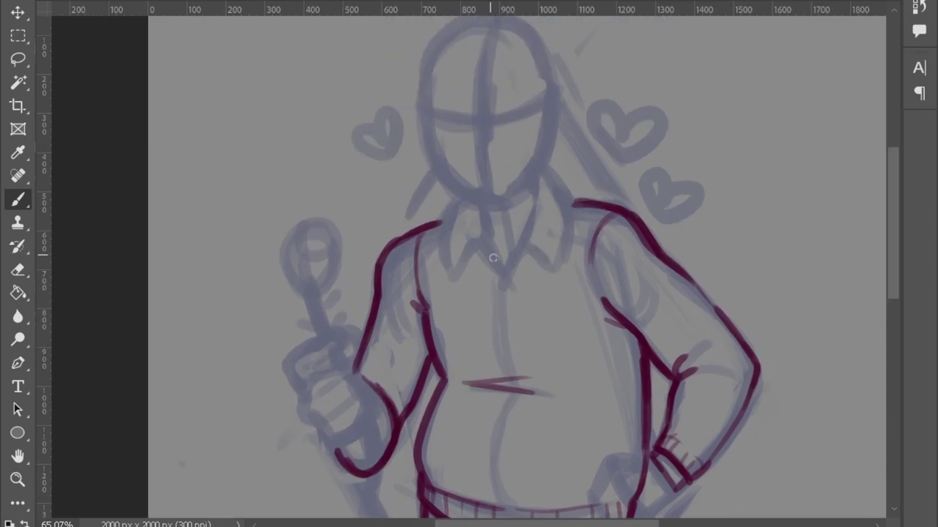
pyautogui.moveTo(483, 209); pyautogui.dragTo(505, 267)
pyautogui.moveTo(454, 202)
pyautogui.mouseDown()
pyautogui.moveTo(449, 277)
pyautogui.moveTo(554, 270)
pyautogui.mouseUp()
pyautogui.moveTo(532, 206)
pyautogui.mouseDown()
pyautogui.moveTo(515, 249)
pyautogui.moveTo(565, 275)
pyautogui.mouseUp()
pyautogui.moveTo(571, 184); pyautogui.dragTo(566, 271)
pyautogui.hotkey('ctrl', 'z')
pyautogui.moveTo(545, 173); pyautogui.dragTo(565, 271)
pyautogui.moveTo(531, 213); pyautogui.dragTo(564, 199)
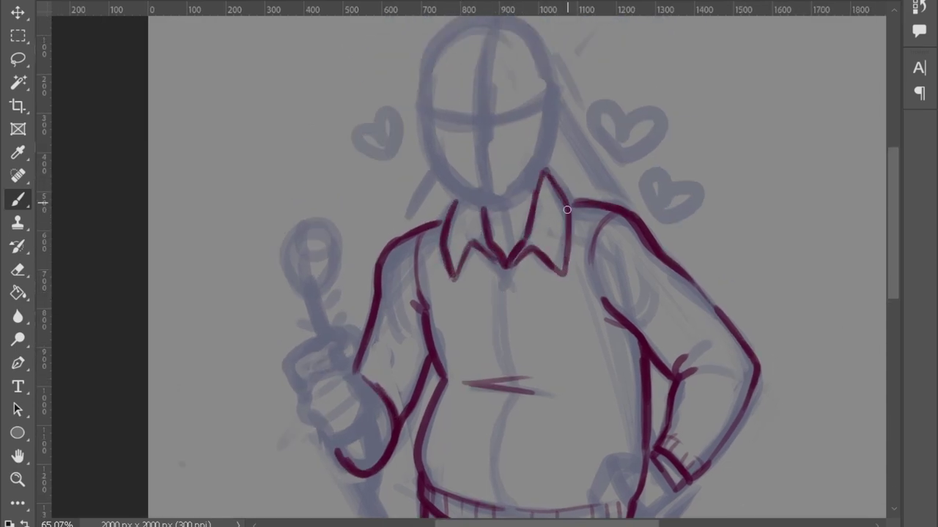
# Draw the sweater's V-neckline below the collar with a ribbed border.
pyautogui.moveTo(536, 254); pyautogui.dragTo(504, 291)
pyautogui.moveTo(469, 263); pyautogui.dragTo(501, 296)
pyautogui.moveTo(547, 268); pyautogui.dragTo(512, 301)
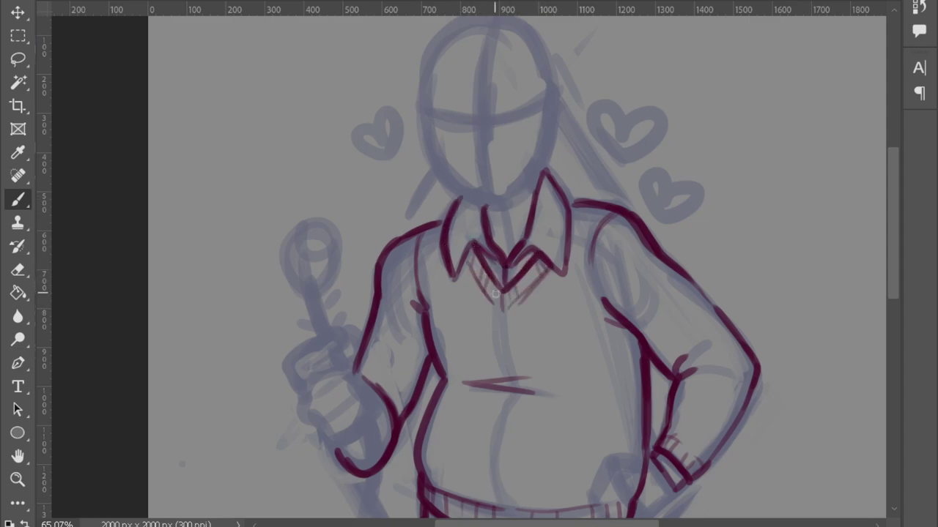
# Clean up and redraw the outer edges of the shirt collar.
pyautogui.press('e')
pyautogui.press('b')
pyautogui.moveTo(459, 202); pyautogui.dragTo(448, 276)
pyautogui.press('e')
pyautogui.moveTo(570, 208)
pyautogui.mouseDown()
pyautogui.moveTo(567, 271)
pyautogui.moveTo(535, 193)
pyautogui.mouseUp()
pyautogui.press('b')
pyautogui.hotkey('ctrl', 'z')
# Trace the head outline and ear, add brow and centre guidelines, and block in a triangular nose.
pyautogui.moveTo(453, 189)
pyautogui.mouseDown()
pyautogui.moveTo(432, 117)
pyautogui.moveTo(549, 82)
pyautogui.moveTo(427, 117)
pyautogui.mouseUp()
pyautogui.scroll(2, 483, 220)
pyautogui.moveTo(423, 156); pyautogui.dragTo(553, 133)
pyautogui.moveTo(498, 255); pyautogui.dragTo(485, 57)
pyautogui.moveTo(434, 129)
pyautogui.mouseDown()
pyautogui.moveTo(527, 117)
pyautogui.moveTo(545, 185)
pyautogui.mouseUp()
pyautogui.moveTo(564, 110)
pyautogui.mouseDown()
pyautogui.moveTo(555, 194)
pyautogui.moveTo(553, 95)
pyautogui.mouseUp()
pyautogui.moveTo(475, 139)
pyautogui.mouseDown()
pyautogui.moveTo(502, 205)
pyautogui.moveTo(470, 214)
pyautogui.mouseUp()
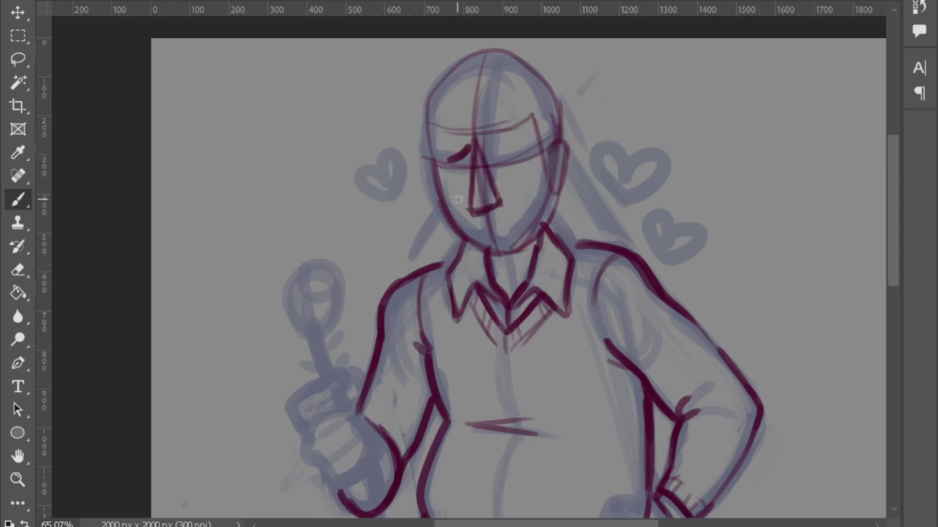
# Redraw the first eye and sketch both eyes as rounded shapes on either side of the nose.
pyautogui.press('e')
pyautogui.moveTo(459, 148)
pyautogui.mouseDown()
pyautogui.moveTo(440, 157)
pyautogui.moveTo(451, 176)
pyautogui.mouseUp()
pyautogui.press('b')
pyautogui.moveTo(511, 152); pyautogui.dragTo(507, 172)
pyautogui.moveTo(454, 155); pyautogui.dragTo(453, 179)
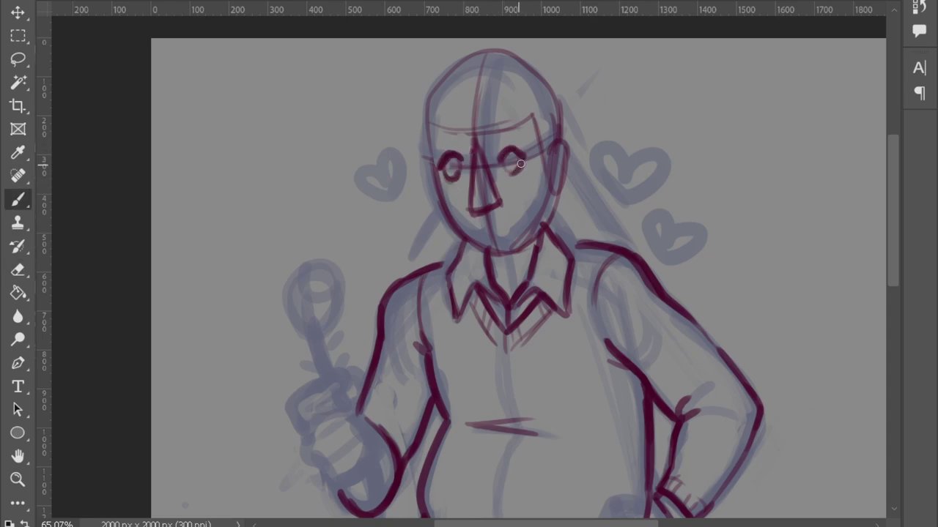
# Draw thick arched eyebrows above both eyes and clean up their shapes with the eraser.
pyautogui.press('e')
pyautogui.press('b')
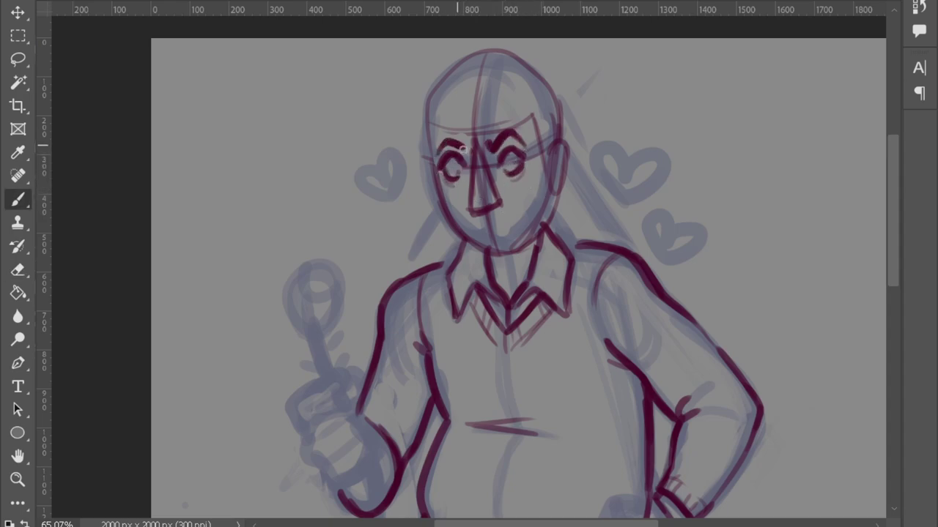
pyautogui.press('e')
pyautogui.moveTo(505, 151); pyautogui.dragTo(491, 145)
pyautogui.press('b')
pyautogui.press('e')
pyautogui.press('b')
pyautogui.press('e')
pyautogui.press('b')
# Draw a wide, lopsided smile with a cheek crease below the nose and refine it with the eraser.
pyautogui.moveTo(469, 220)
pyautogui.mouseDown()
pyautogui.moveTo(526, 202)
pyautogui.moveTo(522, 212)
pyautogui.moveTo(528, 198)
pyautogui.moveTo(473, 224)
pyautogui.moveTo(504, 230)
pyautogui.mouseUp()
pyautogui.hotkey('ctrl', 'z')
pyautogui.press('e')
pyautogui.press('b')
pyautogui.press('e')
pyautogui.press('b')
pyautogui.press('e')
pyautogui.press('b')
pyautogui.press('e')
pyautogui.press('b')
pyautogui.press('e')
pyautogui.press('b')
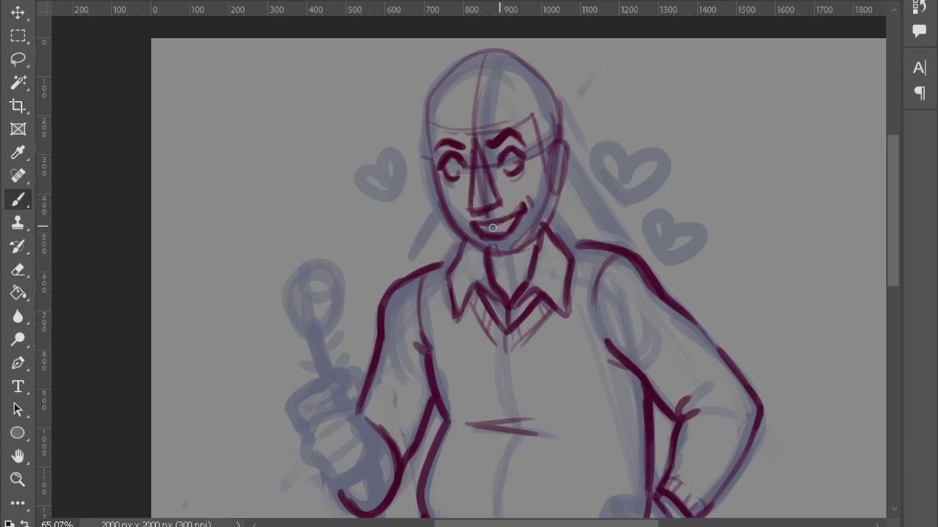
# Refine both eyes with heavier upper lids, irises and small lash lines at the outer corners.
pyautogui.press('e')
pyautogui.moveTo(501, 158)
pyautogui.mouseDown()
pyautogui.moveTo(517, 156)
pyautogui.moveTo(443, 160)
pyautogui.moveTo(516, 173)
pyautogui.mouseUp()
pyautogui.press('b')
pyautogui.press('e')
pyautogui.press('b')
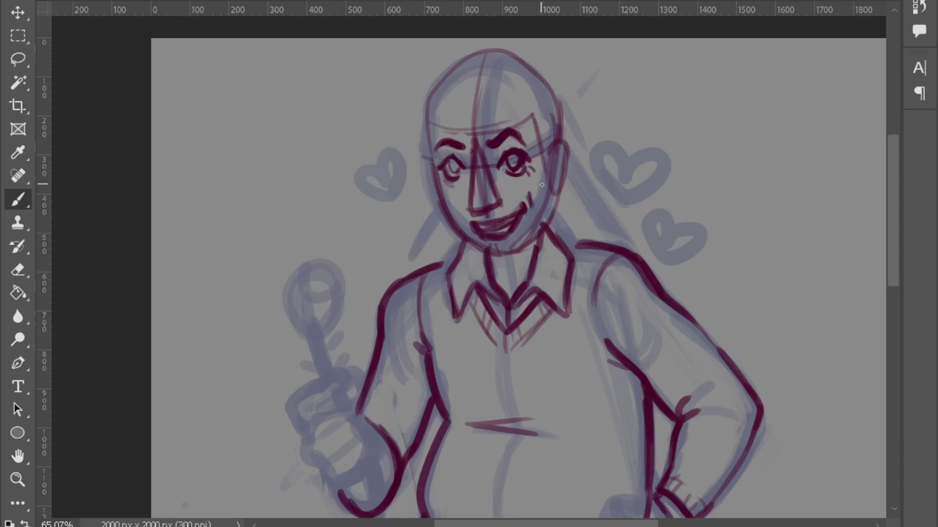
pyautogui.press('e')
pyautogui.moveTo(519, 167); pyautogui.dragTo(529, 156)
pyautogui.press('b')
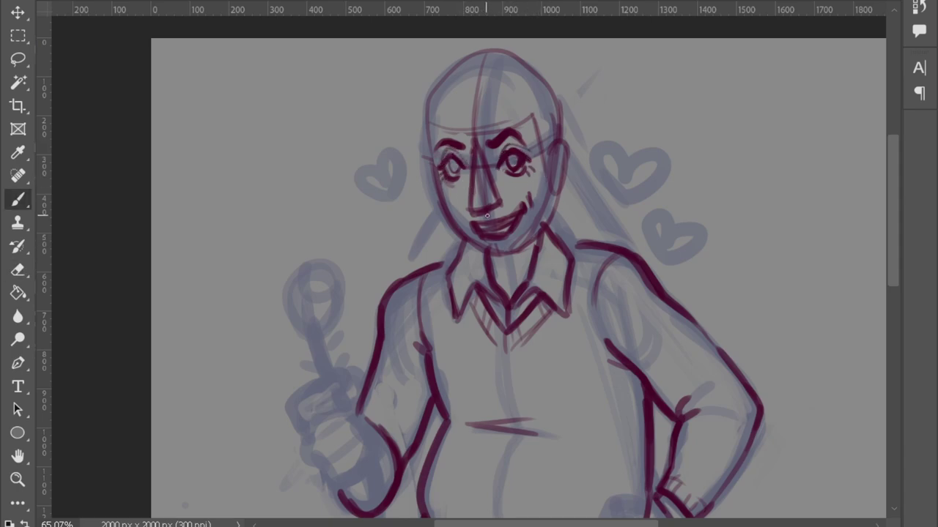
# Redraw the side of the face, jaw and chin with a heavier, more angular dark red contour.
pyautogui.press('e')
pyautogui.press('b')
pyautogui.press('e')
pyautogui.press('b')
pyautogui.moveTo(444, 202); pyautogui.dragTo(432, 114)
pyautogui.moveTo(442, 191)
pyautogui.mouseDown()
pyautogui.moveTo(475, 245)
pyautogui.moveTo(491, 249)
pyautogui.mouseUp()
pyautogui.press('e')
pyautogui.press('b')
pyautogui.press('e')
pyautogui.press('b')
# Erase the stray jaw and ear lines and redraw the ear with a bolder outline.
pyautogui.press('e')
pyautogui.moveTo(451, 209)
pyautogui.mouseDown()
pyautogui.moveTo(516, 255)
pyautogui.moveTo(560, 188)
pyautogui.mouseUp()
pyautogui.press('b')
pyautogui.press('e')
pyautogui.press('b')
pyautogui.moveTo(551, 147); pyautogui.dragTo(549, 176)
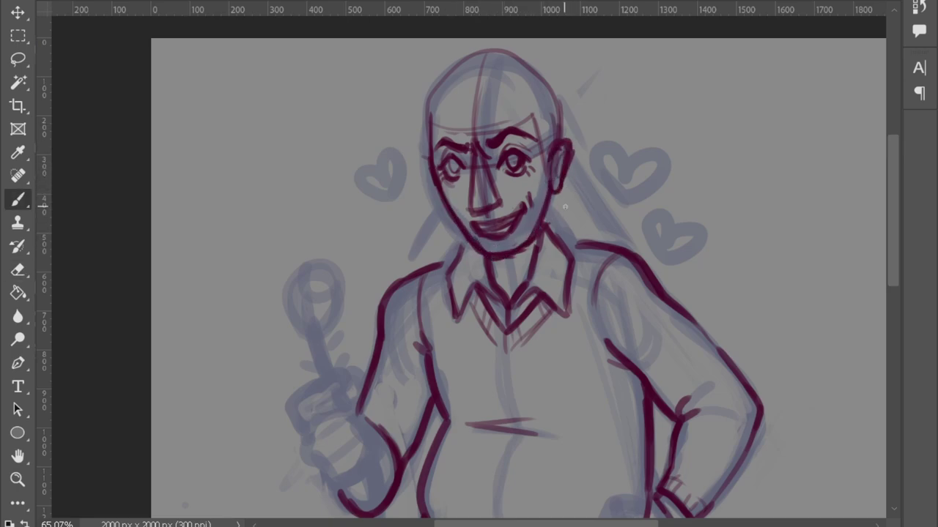
# Replace the forehead guideline with a pointed hairline and outline the top of the hair.
pyautogui.moveTo(428, 110); pyautogui.dragTo(521, 94)
pyautogui.press('e')
pyautogui.moveTo(434, 126)
pyautogui.mouseDown()
pyautogui.moveTo(513, 121)
pyautogui.moveTo(553, 167)
pyautogui.moveTo(542, 137)
pyautogui.mouseUp()
pyautogui.press('b')
pyautogui.moveTo(533, 105)
pyautogui.mouseDown()
pyautogui.moveTo(437, 112)
pyautogui.moveTo(550, 73)
pyautogui.mouseUp()
pyautogui.press('e')
pyautogui.press('b')
pyautogui.moveTo(429, 92)
pyautogui.mouseDown()
pyautogui.moveTo(557, 80)
pyautogui.moveTo(561, 135)
pyautogui.mouseUp()
pyautogui.moveTo(429, 87); pyautogui.dragTo(434, 108)
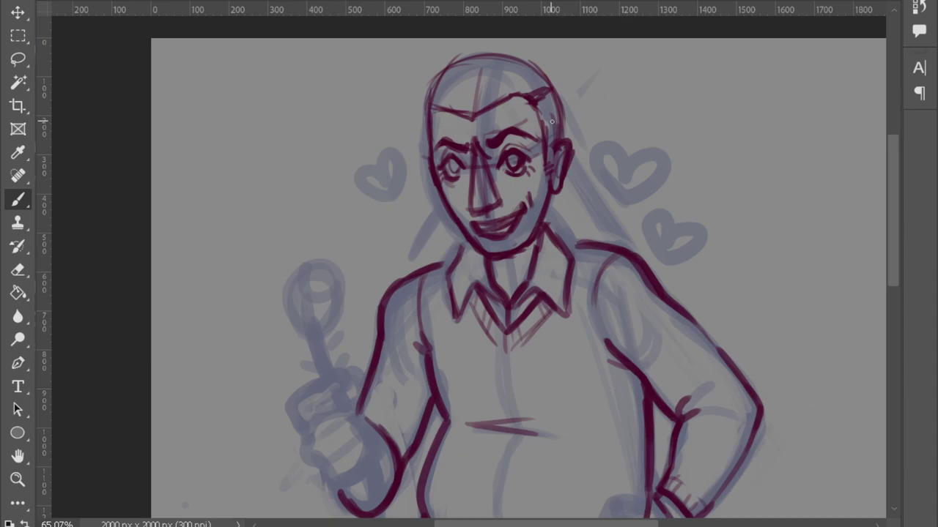
# Erase the triangular nose and start a new one with a bridge line and nostril marks.
pyautogui.scroll(2, 458, 213)
pyautogui.press('e')
pyautogui.moveTo(485, 212)
pyautogui.mouseDown()
pyautogui.moveTo(498, 193)
pyautogui.moveTo(490, 108)
pyautogui.moveTo(485, 187)
pyautogui.mouseUp()
pyautogui.press('b')
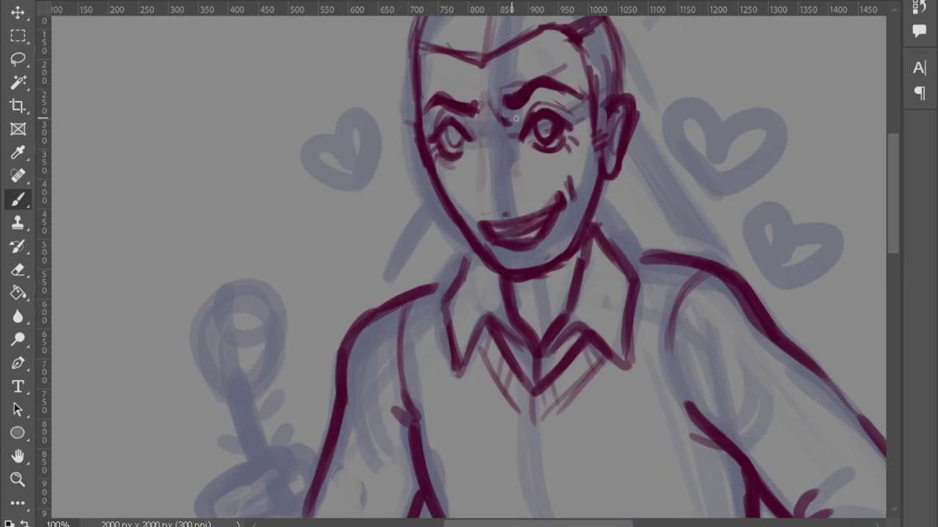
pyautogui.moveTo(483, 117)
pyautogui.mouseDown()
pyautogui.moveTo(485, 186)
pyautogui.moveTo(509, 147)
pyautogui.moveTo(487, 198)
pyautogui.mouseUp()
pyautogui.press('e')
pyautogui.press('b')
pyautogui.press('e')
pyautogui.press('b')
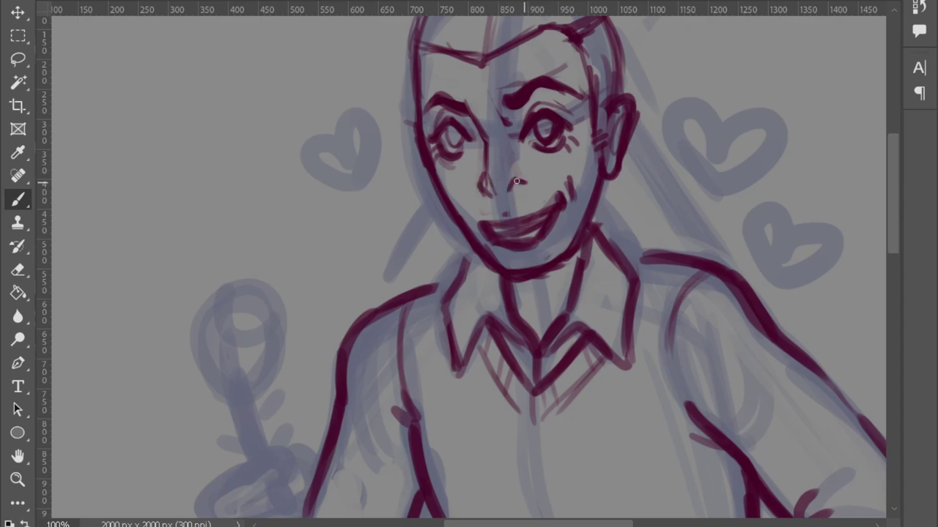
# Refine the nose with a firmer bridge line, a base line, a rounded nostril wing and a tip.
pyautogui.press('e')
pyautogui.press('b')
pyautogui.press('e')
pyautogui.moveTo(483, 158)
pyautogui.mouseDown()
pyautogui.moveTo(490, 196)
pyautogui.moveTo(503, 162)
pyautogui.moveTo(489, 194)
pyautogui.moveTo(487, 187)
pyautogui.mouseUp()
pyautogui.press('b')
pyautogui.press('e')
pyautogui.press('b')
pyautogui.press('e')
pyautogui.press('b')
pyautogui.press('e')
pyautogui.press('b')
pyautogui.moveTo(481, 130)
pyautogui.mouseDown()
pyautogui.moveTo(487, 197)
pyautogui.moveTo(485, 187)
pyautogui.mouseUp()
pyautogui.press('e')
pyautogui.press('b')
pyautogui.moveTo(483, 131); pyautogui.dragTo(487, 192)
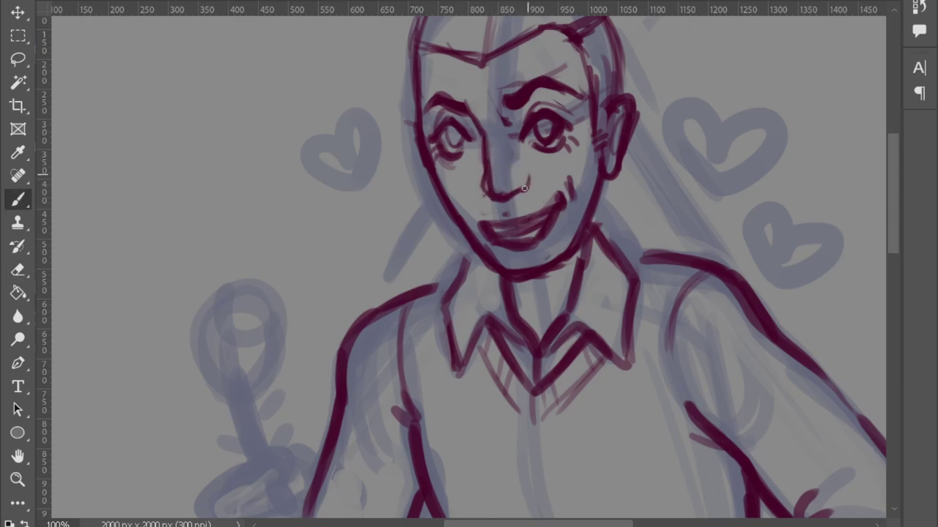
pyautogui.press('e')
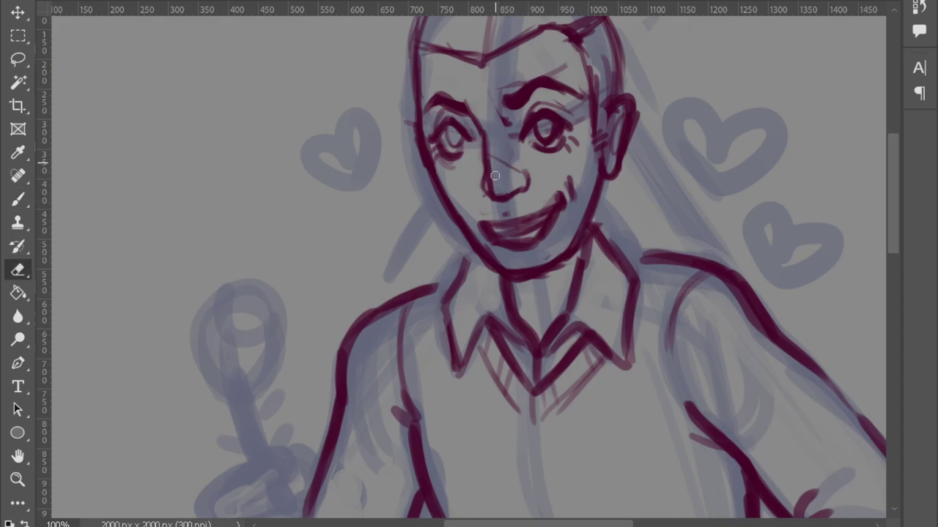
pyautogui.press('b')
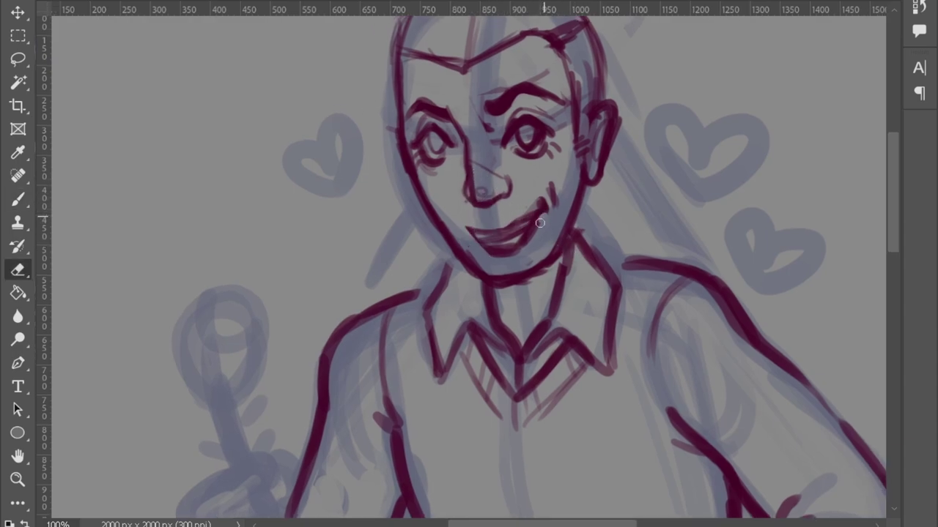
# Erase part of the smile and redraw it as an open grin with an upturned corner and tooth lines.
pyautogui.moveTo(518, 235); pyautogui.dragTo(540, 216)
pyautogui.press('b')
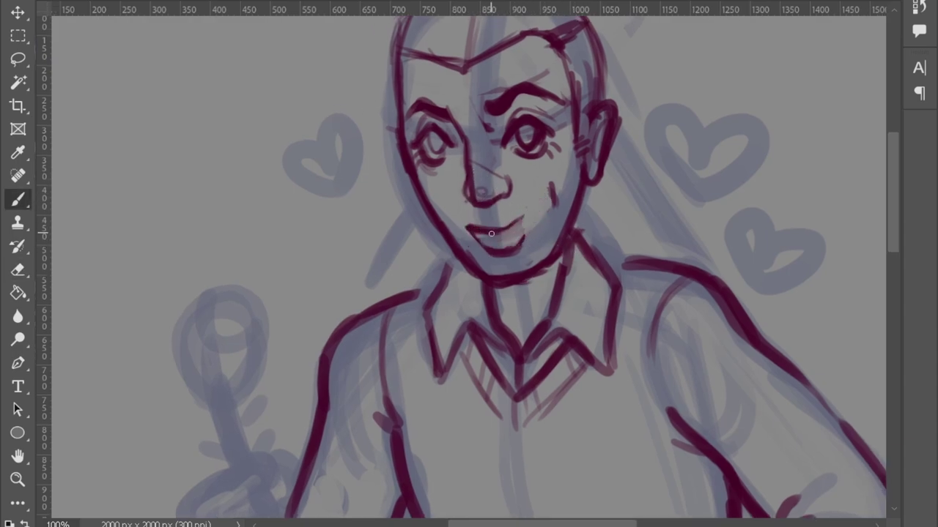
pyautogui.press('e')
pyautogui.press('b')
pyautogui.press('e')
pyautogui.moveTo(524, 233); pyautogui.dragTo(473, 220)
pyautogui.press('b')
pyautogui.moveTo(535, 211); pyautogui.dragTo(480, 223)
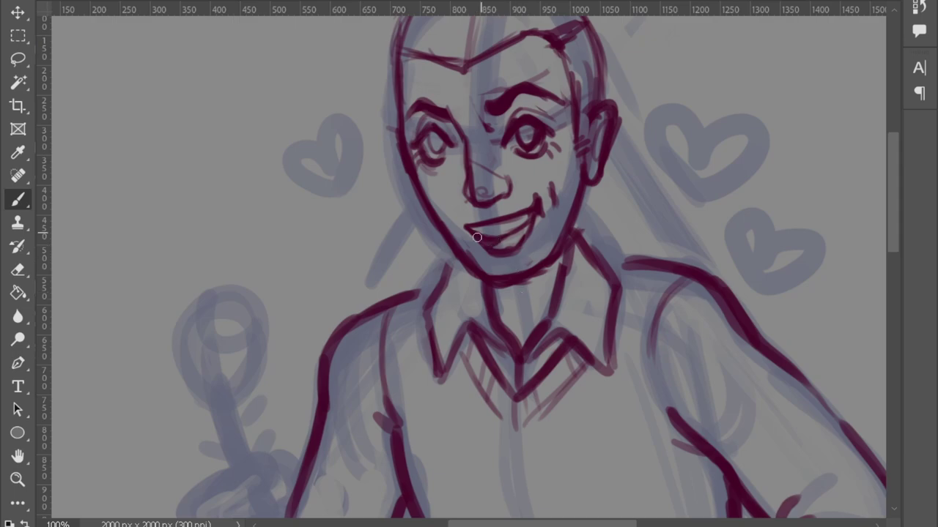
pyautogui.press('e')
pyautogui.press('b')
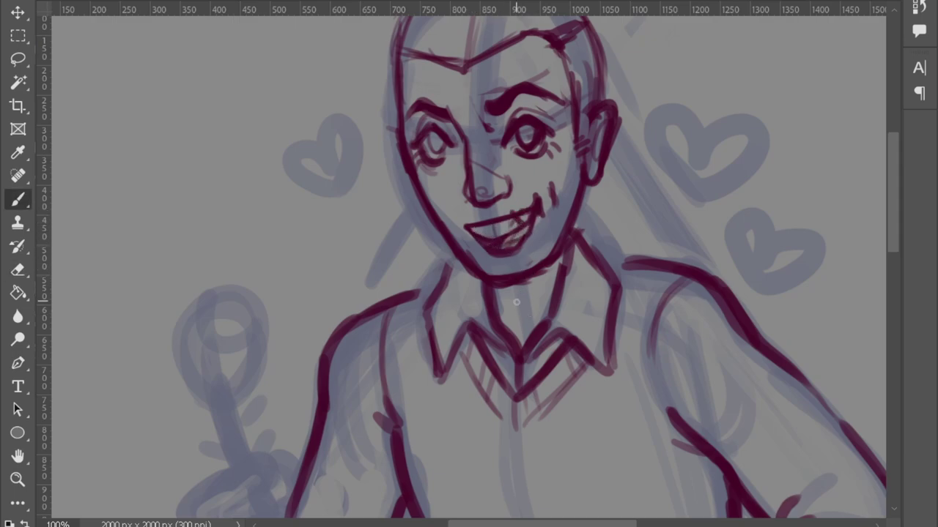
# Redraw the raised eyebrow as a cleaner arch with a tapered outer end.
pyautogui.moveTo(516, 301); pyautogui.dragTo(499, 338)
pyautogui.press('e')
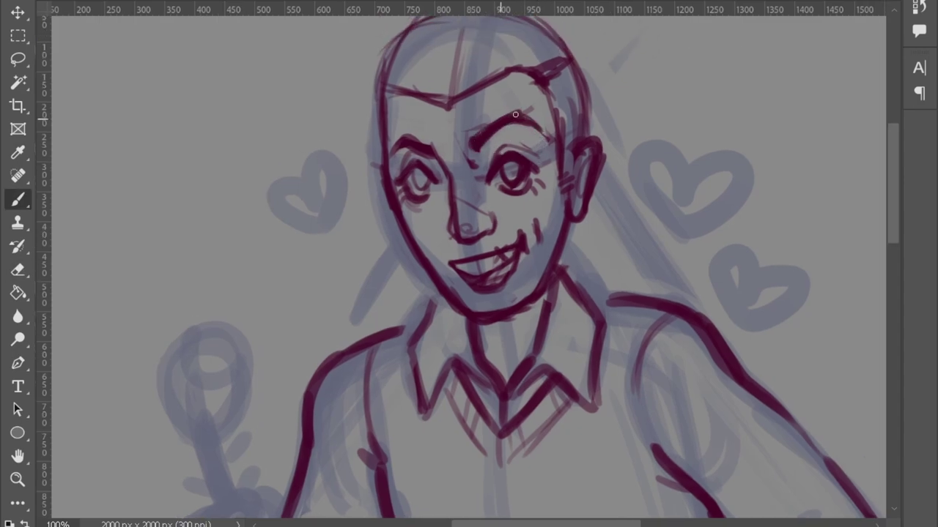
pyautogui.press('e')
pyautogui.press('b')
pyautogui.press('z')
pyautogui.moveTo(561, 178); pyautogui.dragTo(562, 146)
# Lasso the raised eyebrow, reshape it with Free Transform and deselect it.
pyautogui.press('l')
pyautogui.moveTo(496, 136); pyautogui.dragTo(521, 164)
pyautogui.hotkey('ctrl', 't')
pyautogui.rightClick(540, 143)
pyautogui.click(653, 505)
pyautogui.press('Return')
pyautogui.hotkey('ctrl', 'd')
# Clean up the lines around the eyes and add sideburn hatching and short hair strokes along the hairline.
pyautogui.press('e')
pyautogui.press('b')
pyautogui.press('e')
pyautogui.press('b')
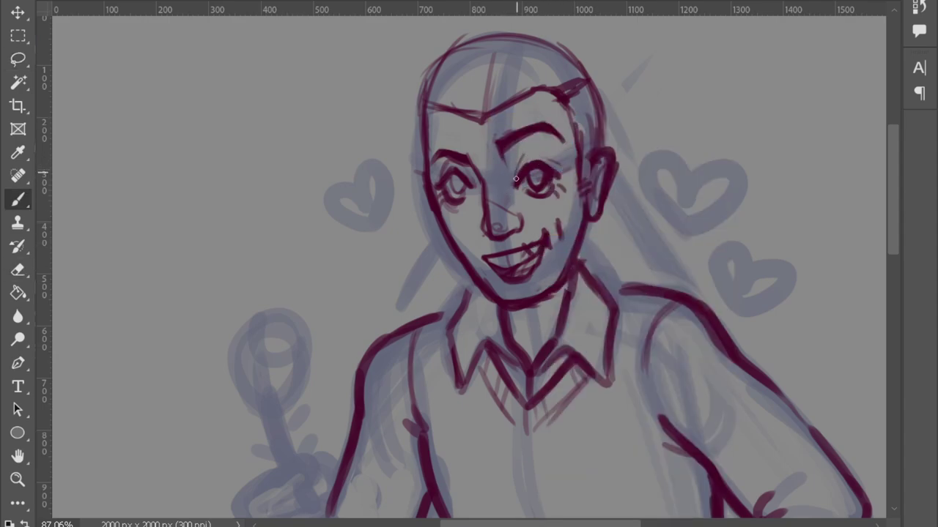
pyautogui.press('e')
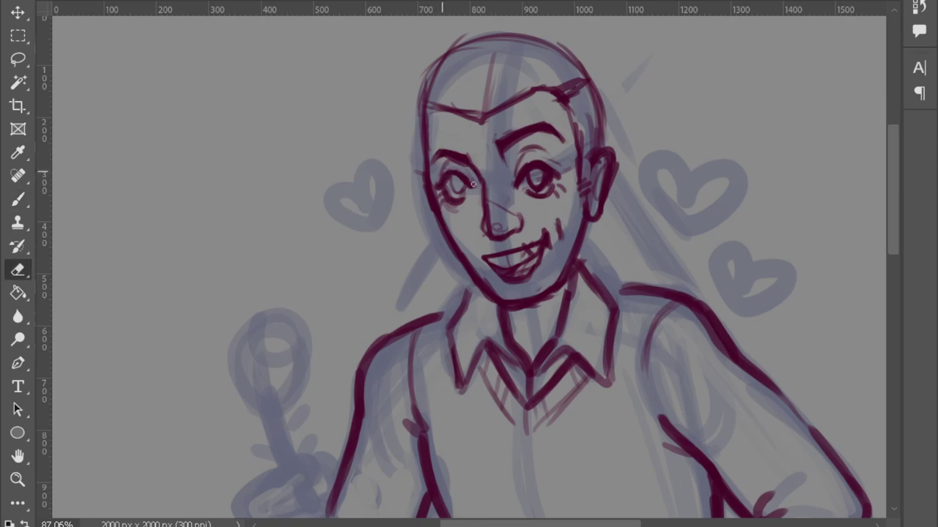
pyautogui.press('b')
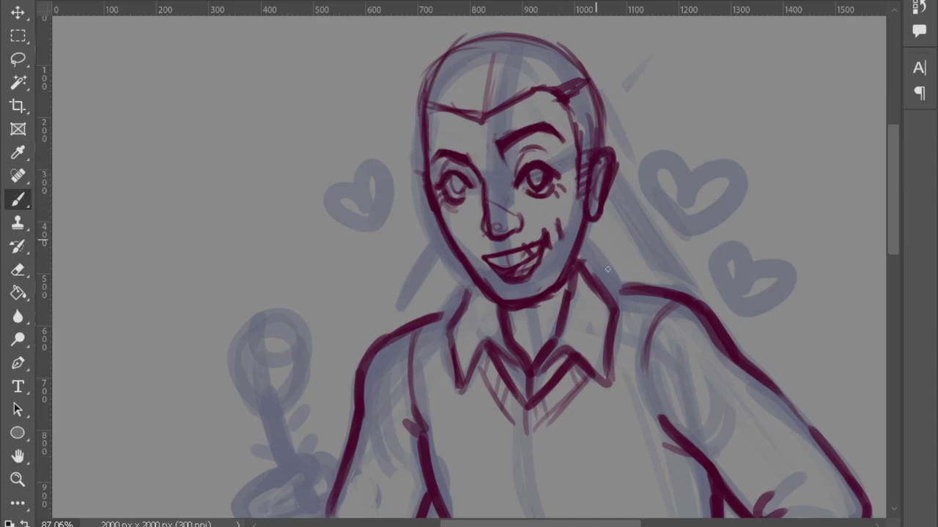
pyautogui.scroll(2, 497, 110)
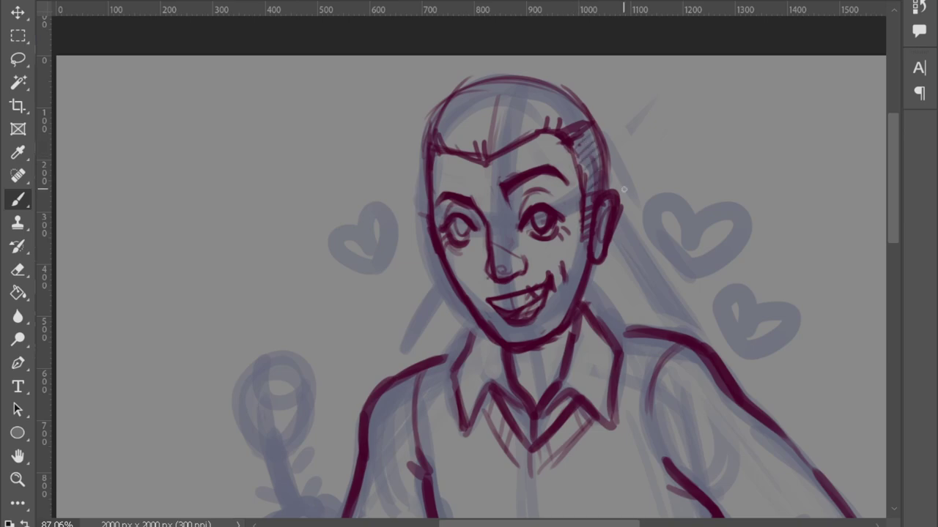
# Outline the fist that holds the flower, with the index finger on top and the other fingers curled.
pyautogui.scroll(-5, 414, 287)
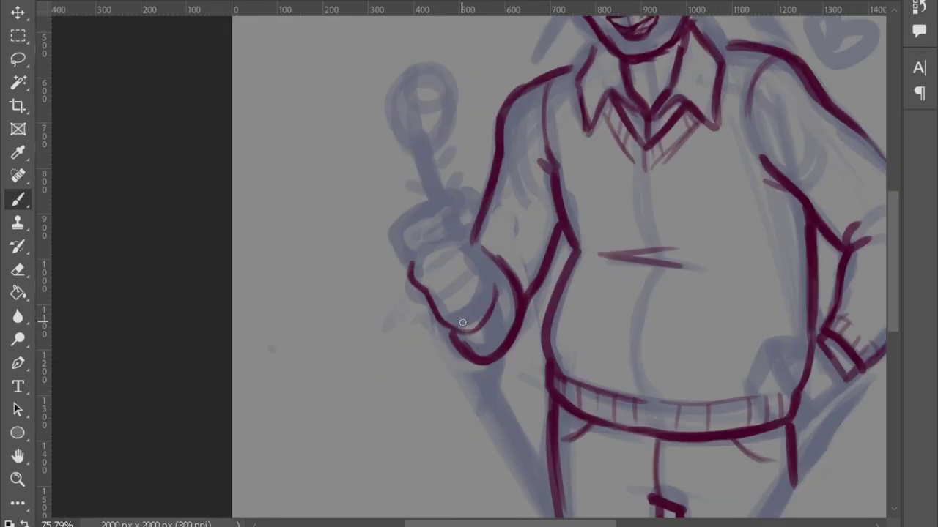
pyautogui.moveTo(419, 256); pyautogui.dragTo(431, 249)
pyautogui.press('e')
pyautogui.moveTo(462, 196)
pyautogui.mouseDown()
pyautogui.moveTo(414, 226)
pyautogui.moveTo(411, 261)
pyautogui.moveTo(408, 235)
pyautogui.moveTo(461, 193)
pyautogui.mouseUp()
pyautogui.press('b')
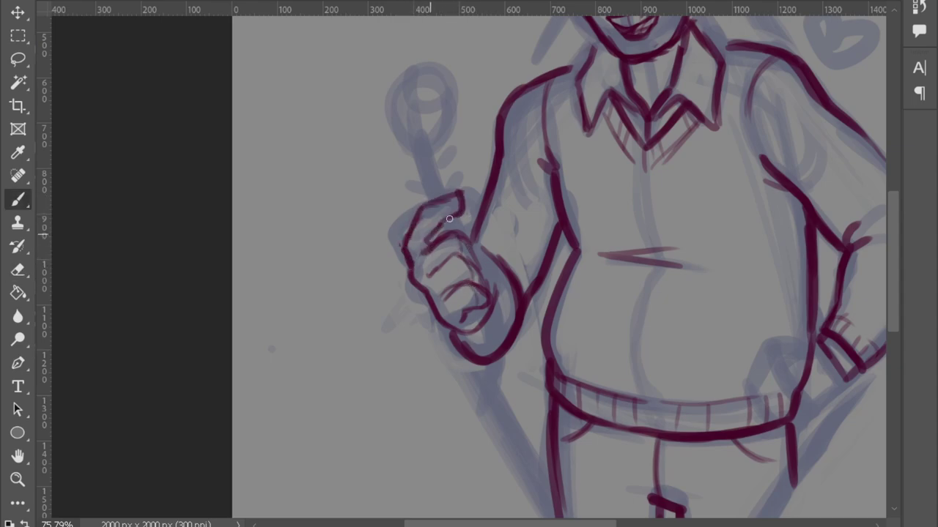
# Add the thumb tip to the flower hand and darken the finger contours.
pyautogui.moveTo(468, 209)
pyautogui.mouseDown()
pyautogui.moveTo(465, 246)
pyautogui.moveTo(477, 260)
pyautogui.moveTo(462, 227)
pyautogui.mouseUp()
pyautogui.press('e')
pyautogui.press('b')
pyautogui.press('e')
pyautogui.press('b')
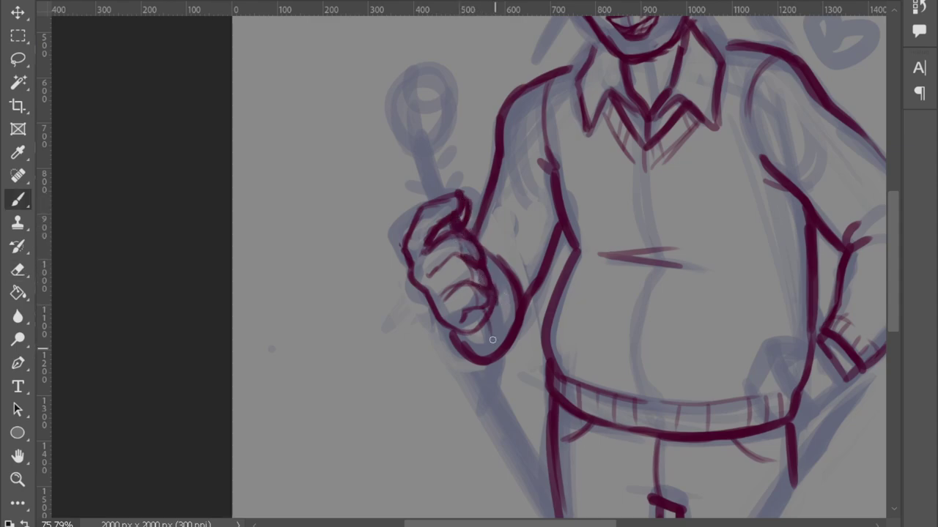
# Draw the flower stem above and below the fist and outline the oval flower head with an inner circle.
pyautogui.moveTo(487, 308); pyautogui.dragTo(505, 384)
pyautogui.moveTo(443, 202); pyautogui.dragTo(425, 121)
pyautogui.moveTo(490, 304); pyautogui.dragTo(513, 393)
pyautogui.moveTo(442, 202)
pyautogui.mouseDown()
pyautogui.moveTo(423, 113)
pyautogui.moveTo(426, 64)
pyautogui.moveTo(432, 88)
pyautogui.mouseUp()
# Try a first outline of the hand on the hip, with a thumb, wrist edge and bent fingers in front.
pyautogui.press('e')
pyautogui.press('z')
pyautogui.click(701, 388)
pyautogui.press('b')
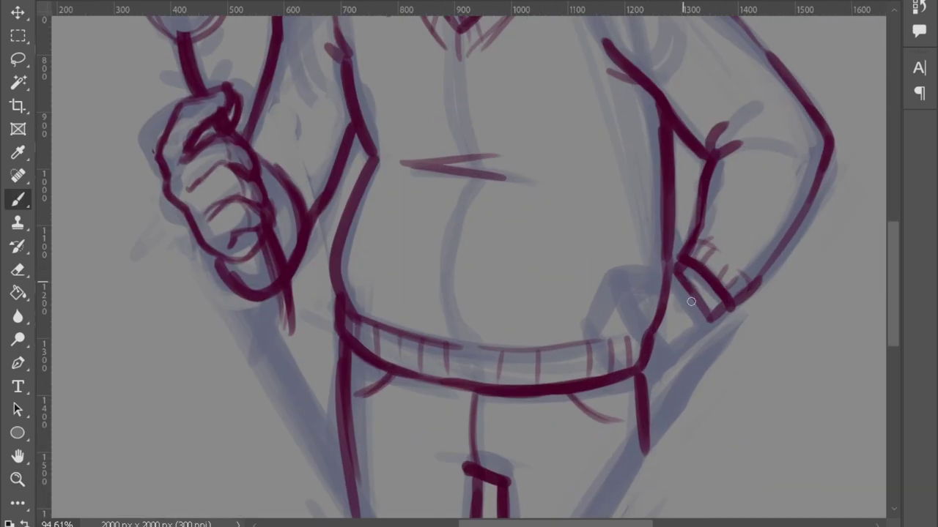
pyautogui.moveTo(651, 257); pyautogui.dragTo(661, 216)
pyautogui.moveTo(711, 316); pyautogui.dragTo(651, 362)
pyautogui.moveTo(671, 273)
pyautogui.mouseDown()
pyautogui.moveTo(623, 265)
pyautogui.moveTo(577, 315)
pyautogui.mouseUp()
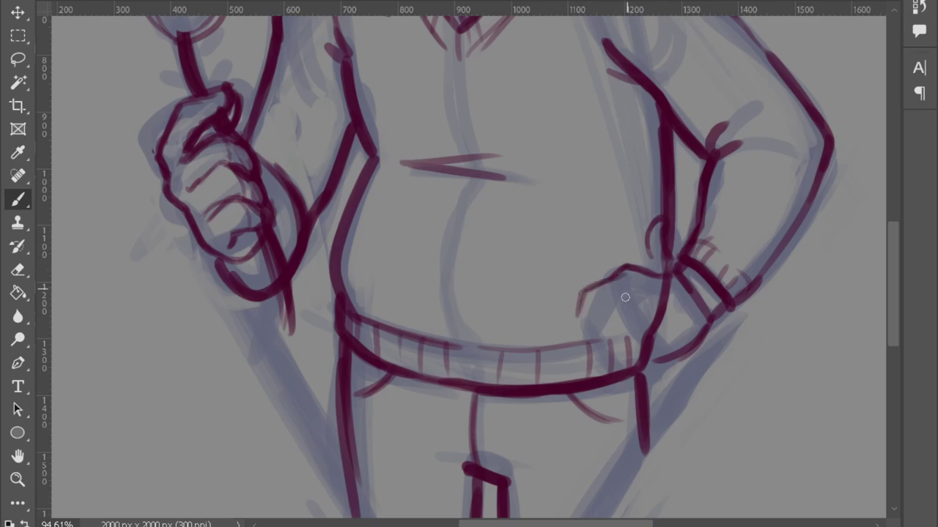
pyautogui.moveTo(602, 375)
pyautogui.mouseDown()
pyautogui.moveTo(660, 363)
pyautogui.moveTo(606, 334)
pyautogui.mouseUp()
pyautogui.moveTo(664, 357); pyautogui.dragTo(615, 382)
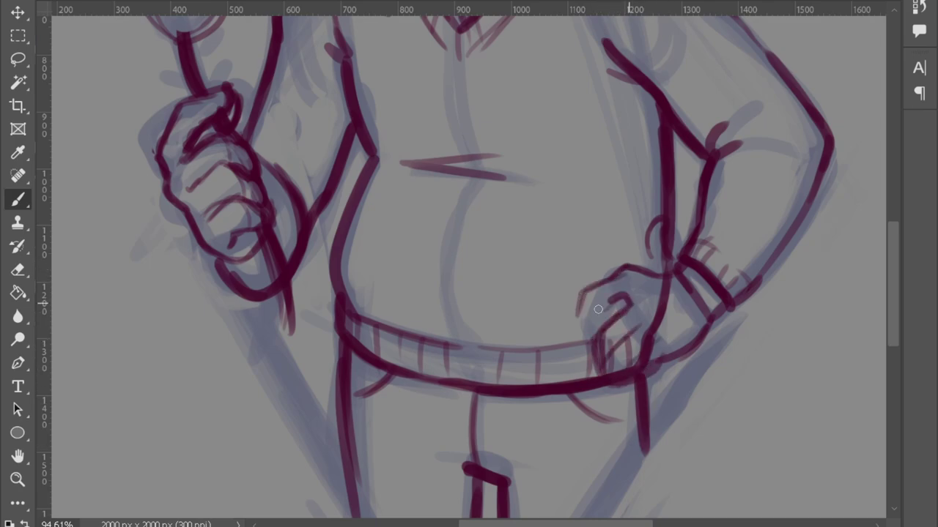
# Rework the fingers of the hip hand and erase the sweater side and hem lines running through it.
pyautogui.moveTo(620, 296); pyautogui.dragTo(624, 302)
pyautogui.press('e')
pyautogui.moveTo(658, 380)
pyautogui.mouseDown()
pyautogui.moveTo(626, 366)
pyautogui.moveTo(662, 310)
pyautogui.moveTo(660, 320)
pyautogui.moveTo(659, 293)
pyautogui.moveTo(664, 326)
pyautogui.moveTo(639, 333)
pyautogui.moveTo(662, 376)
pyautogui.moveTo(623, 380)
pyautogui.moveTo(612, 350)
pyautogui.moveTo(644, 367)
pyautogui.moveTo(629, 335)
pyautogui.moveTo(621, 383)
pyautogui.mouseUp()
pyautogui.press('b')
pyautogui.press('e')
pyautogui.press('b')
pyautogui.moveTo(614, 330)
pyautogui.mouseDown()
pyautogui.moveTo(638, 304)
pyautogui.moveTo(622, 359)
pyautogui.moveTo(607, 351)
pyautogui.moveTo(618, 367)
pyautogui.moveTo(618, 342)
pyautogui.moveTo(623, 372)
pyautogui.moveTo(640, 328)
pyautogui.moveTo(620, 348)
pyautogui.moveTo(632, 369)
pyautogui.moveTo(653, 368)
pyautogui.moveTo(633, 335)
pyautogui.moveTo(641, 368)
pyautogui.mouseUp()
pyautogui.press('e')
pyautogui.press('b')
pyautogui.press('e')
pyautogui.press('b')
pyautogui.press('e')
pyautogui.press('b')
# Replace the hip hand's thumb with a smaller rounded one beside the sweater edge.
pyautogui.moveTo(648, 220); pyautogui.dragTo(677, 272)
pyautogui.press('e')
pyautogui.press('b')
pyautogui.moveTo(629, 248)
pyautogui.mouseDown()
pyautogui.moveTo(663, 277)
pyautogui.moveTo(630, 260)
pyautogui.mouseUp()
pyautogui.press('e')
pyautogui.press('b')
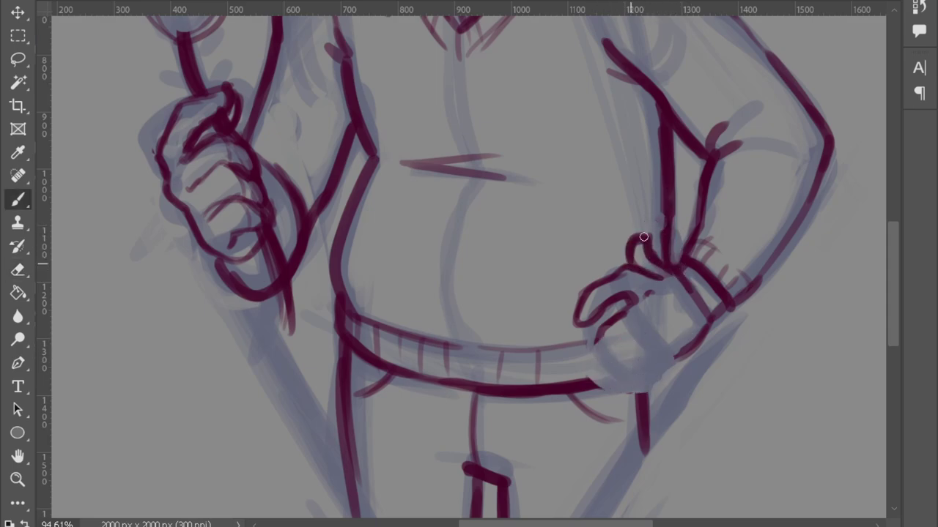
# Reshape the hip hand's index fingertip and outline the curled fingers and lower edge of the palm.
pyautogui.press('e')
pyautogui.moveTo(586, 316)
pyautogui.mouseDown()
pyautogui.moveTo(615, 304)
pyautogui.moveTo(579, 308)
pyautogui.moveTo(571, 322)
pyautogui.mouseUp()
pyautogui.press('b')
pyautogui.moveTo(630, 304)
pyautogui.mouseDown()
pyautogui.moveTo(602, 332)
pyautogui.moveTo(627, 378)
pyautogui.moveTo(591, 370)
pyautogui.mouseUp()
pyautogui.moveTo(686, 351); pyautogui.dragTo(605, 381)
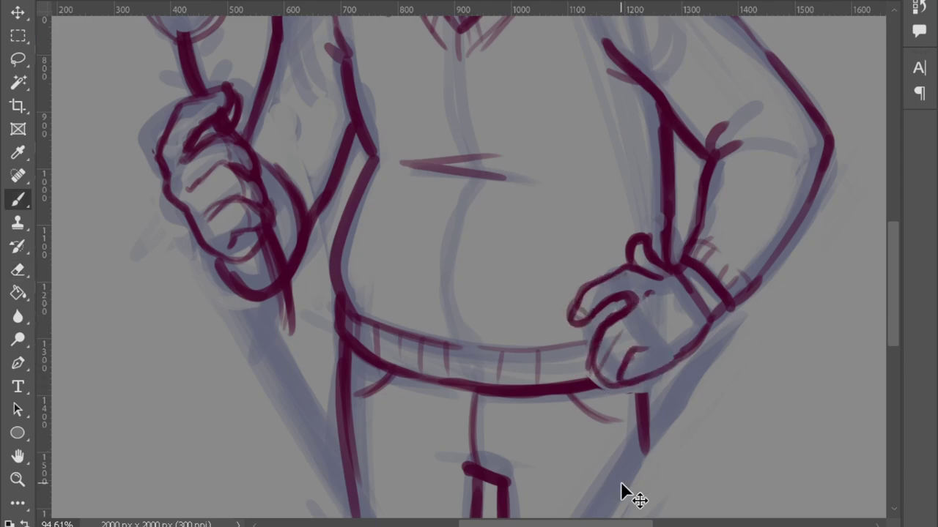
# Erase the thumb and fingers of the hip hand and restore the sweater's side, hem and trouser edge.
pyautogui.press('e')
pyautogui.moveTo(663, 274)
pyautogui.mouseDown()
pyautogui.moveTo(621, 281)
pyautogui.moveTo(605, 360)
pyautogui.moveTo(624, 373)
pyautogui.mouseUp()
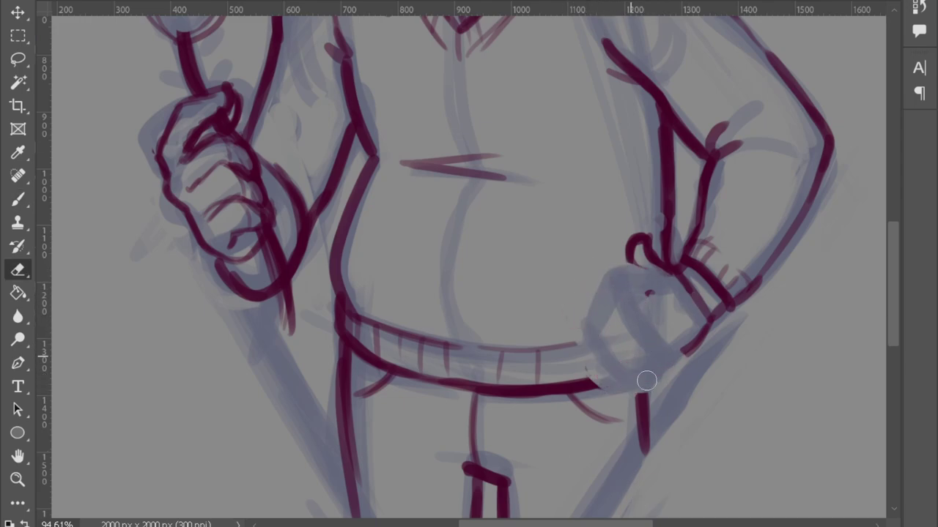
pyautogui.moveTo(631, 241); pyautogui.dragTo(650, 293)
pyautogui.press('b')
pyautogui.moveTo(666, 241)
pyautogui.mouseDown()
pyautogui.moveTo(670, 364)
pyautogui.moveTo(660, 386)
pyautogui.moveTo(659, 263)
pyautogui.moveTo(637, 392)
pyautogui.mouseUp()
pyautogui.moveTo(546, 344)
pyautogui.mouseDown()
pyautogui.moveTo(608, 341)
pyautogui.moveTo(639, 327)
pyautogui.mouseUp()
pyautogui.moveTo(586, 383); pyautogui.dragTo(637, 374)
pyautogui.moveTo(646, 359); pyautogui.dragTo(643, 450)
# Redraw the hip hand tucked behind the waist, with the back of the hand running from cuff to knuckles.
pyautogui.press('e')
pyautogui.moveTo(669, 277); pyautogui.dragTo(663, 269)
pyautogui.press('b')
pyautogui.moveTo(666, 264); pyautogui.dragTo(653, 331)
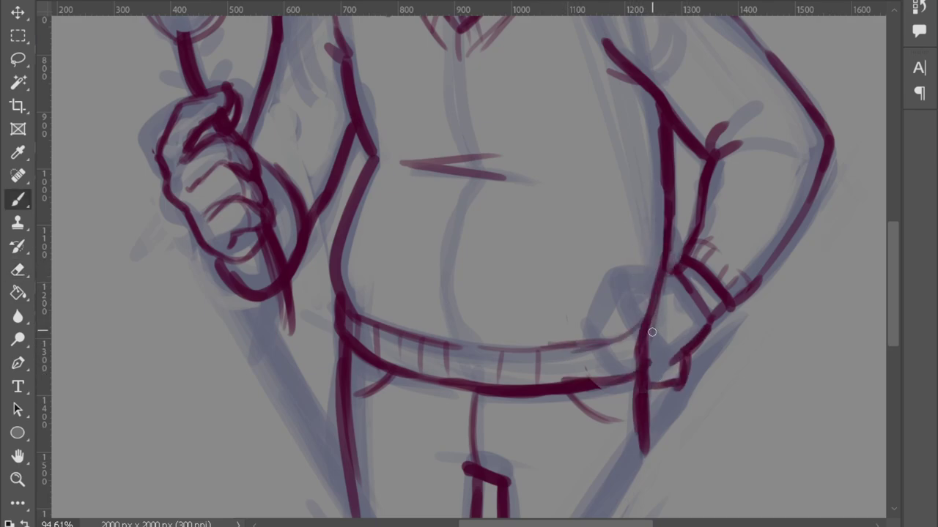
pyautogui.press('e')
pyautogui.moveTo(685, 279)
pyautogui.mouseDown()
pyautogui.moveTo(694, 345)
pyautogui.moveTo(722, 328)
pyautogui.mouseUp()
pyautogui.press('b')
pyautogui.hotkey('ctrl', 'z')
pyautogui.press('e')
pyautogui.press('b')
pyautogui.moveTo(654, 381)
pyautogui.mouseDown()
pyautogui.moveTo(677, 360)
pyautogui.moveTo(651, 331)
pyautogui.moveTo(661, 373)
pyautogui.moveTo(715, 317)
pyautogui.moveTo(662, 361)
pyautogui.moveTo(683, 349)
pyautogui.mouseUp()
# Refine the folded fingers of the hip hand and clean up its joins with the cuff and sweater edge.
pyautogui.press('e')
pyautogui.press('b')
pyautogui.press('e')
pyautogui.press('b')
pyautogui.press('e')
pyautogui.moveTo(732, 402)
pyautogui.mouseDown()
pyautogui.moveTo(680, 393)
pyautogui.moveTo(649, 351)
pyautogui.mouseUp()
pyautogui.press('b')
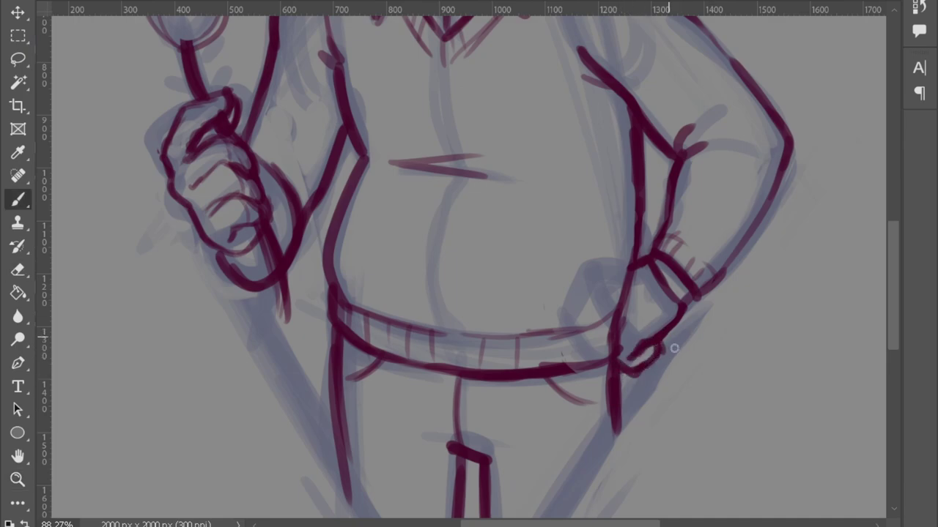
pyautogui.moveTo(714, 384); pyautogui.dragTo(695, 387)
pyautogui.press('e')
pyautogui.moveTo(628, 357); pyautogui.dragTo(637, 242)
pyautogui.press('b')
pyautogui.press('e')
pyautogui.press('b')
# Strengthen the shoulder lines, join them to the shirt collar and add a shading stroke on the collar.
pyautogui.press('z')
pyautogui.moveTo(743, 387); pyautogui.dragTo(659, 387)
pyautogui.press('e')
pyautogui.press('b')
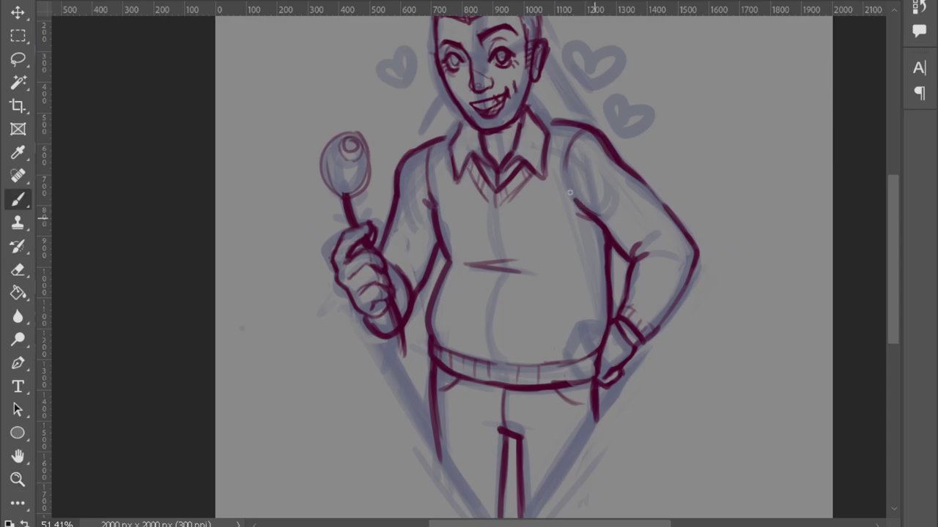
pyautogui.press('z')
pyautogui.moveTo(502, 125); pyautogui.dragTo(552, 124)
pyautogui.press('b')
pyautogui.press('z')
pyautogui.moveTo(559, 185)
pyautogui.mouseDown()
pyautogui.moveTo(469, 268)
pyautogui.moveTo(528, 303)
pyautogui.mouseUp()
pyautogui.moveTo(447, 132)
pyautogui.mouseDown()
pyautogui.moveTo(477, 132)
pyautogui.moveTo(497, 263)
pyautogui.moveTo(521, 328)
pyautogui.moveTo(396, 259)
pyautogui.moveTo(383, 236)
pyautogui.moveTo(467, 310)
pyautogui.moveTo(554, 242)
pyautogui.mouseUp()
pyautogui.press('e')
pyautogui.press('b')
pyautogui.moveTo(420, 280); pyautogui.dragTo(392, 248)
# Correct the sweater's armhole and side contours with the eraser and brush.
pyautogui.press('e')
pyautogui.moveTo(439, 308); pyautogui.dragTo(539, 224)
pyautogui.press('b')
pyautogui.moveTo(535, 187); pyautogui.dragTo(519, 222)
pyautogui.press('e')
pyautogui.press('b')
pyautogui.moveTo(567, 189); pyautogui.dragTo(540, 293)
pyautogui.moveTo(416, 272)
pyautogui.mouseDown()
pyautogui.moveTo(387, 318)
pyautogui.moveTo(370, 387)
pyautogui.mouseUp()
pyautogui.press('e')
pyautogui.press('b')
pyautogui.moveTo(565, 242)
pyautogui.mouseDown()
pyautogui.moveTo(593, 293)
pyautogui.moveTo(624, 315)
pyautogui.mouseUp()
# Trace the diagonal edges of the large pointed background shape behind the legs and beside the head.
pyautogui.press('z')
pyautogui.moveTo(733, 389); pyautogui.dragTo(644, 336)
pyautogui.moveTo(627, 301)
pyautogui.mouseDown()
pyautogui.moveTo(638, 377)
pyautogui.moveTo(639, 363)
pyautogui.mouseUp()
pyautogui.scroll(-5, 578, 411)
pyautogui.scroll(2, 643, 448)
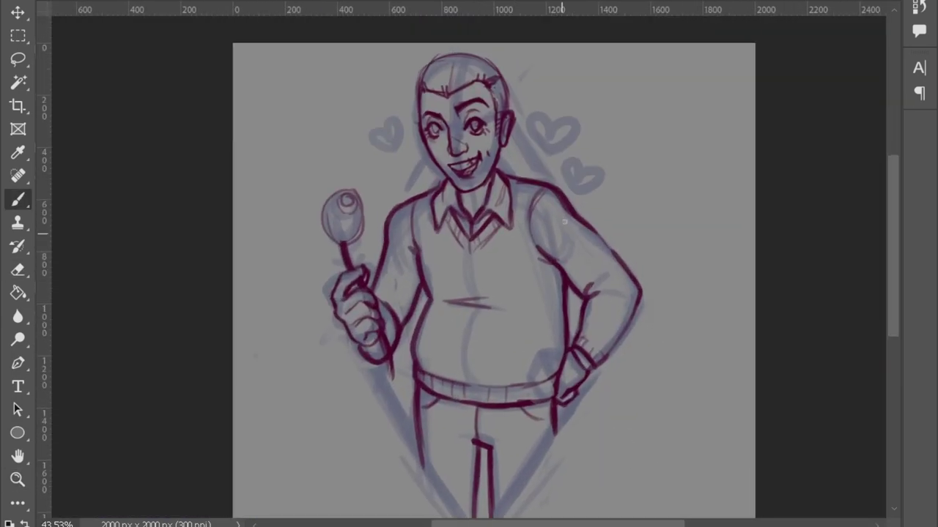
pyautogui.press('e')
pyautogui.press('b')
pyautogui.moveTo(374, 376); pyautogui.dragTo(451, 509)
pyautogui.moveTo(573, 460); pyautogui.dragTo(580, 390)
pyautogui.moveTo(604, 307); pyautogui.dragTo(484, 474)
pyautogui.moveTo(525, 61); pyautogui.dragTo(561, 113)
# Outline three small hearts around the head and add rose petals and leaves to the flower.
pyautogui.scroll(2, 712, 366)
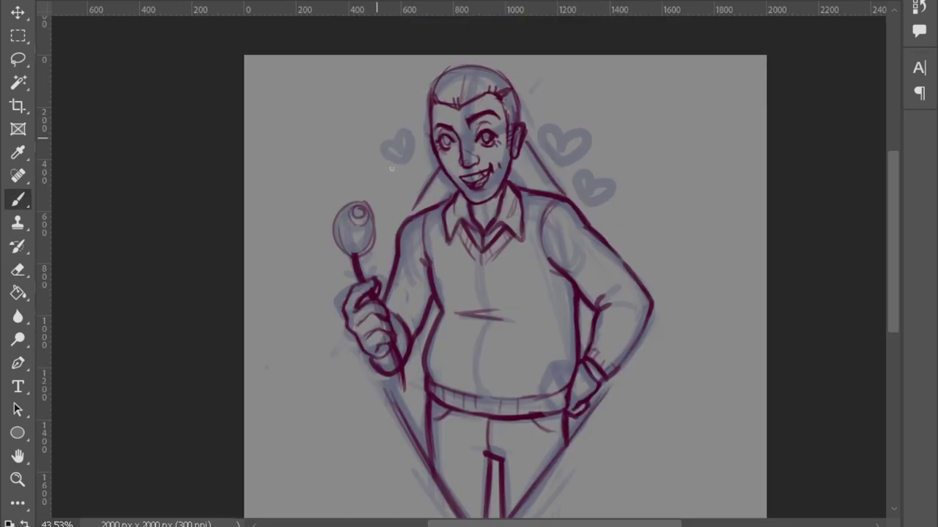
pyautogui.moveTo(575, 178); pyautogui.dragTo(585, 177)
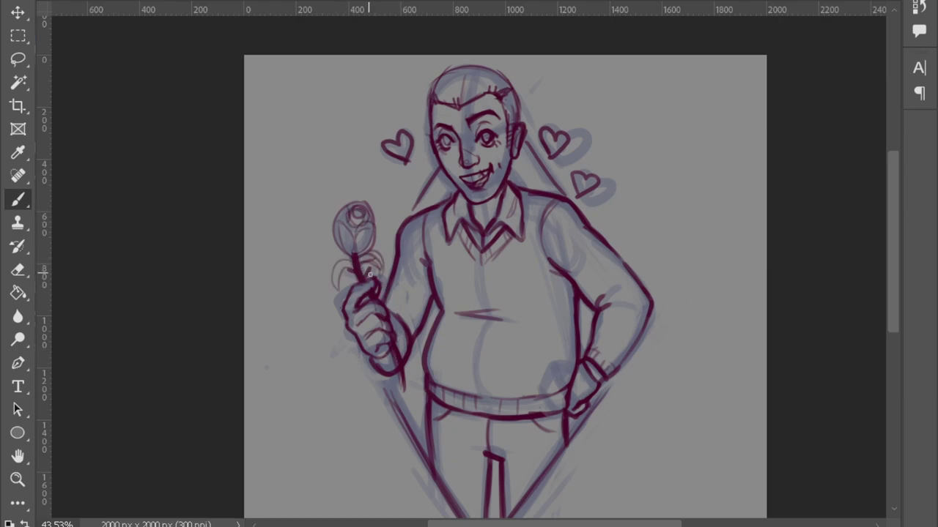
# Sketch a tilted rectangular speech bubble guide beside the head and draw its curved tail towards the chin.
pyautogui.moveTo(351, 154); pyautogui.dragTo(377, 180)
pyautogui.moveTo(252, 135); pyautogui.dragTo(284, 203)
pyautogui.moveTo(246, 125); pyautogui.dragTo(359, 59)
pyautogui.moveTo(356, 61); pyautogui.dragTo(379, 146)
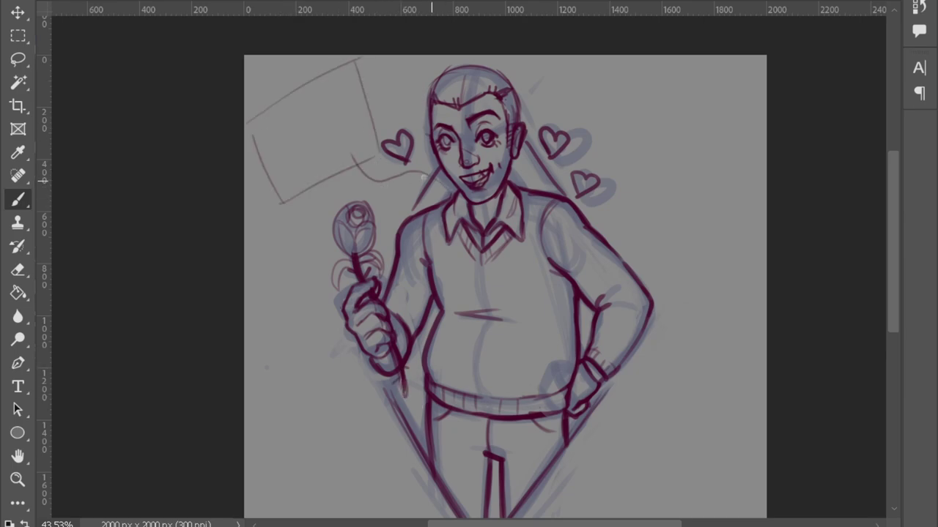
pyautogui.scroll(3, 355, 155)
pyautogui.moveTo(365, 195)
pyautogui.mouseDown()
pyautogui.moveTo(425, 214)
pyautogui.moveTo(472, 205)
pyautogui.mouseUp()
pyautogui.press('e')
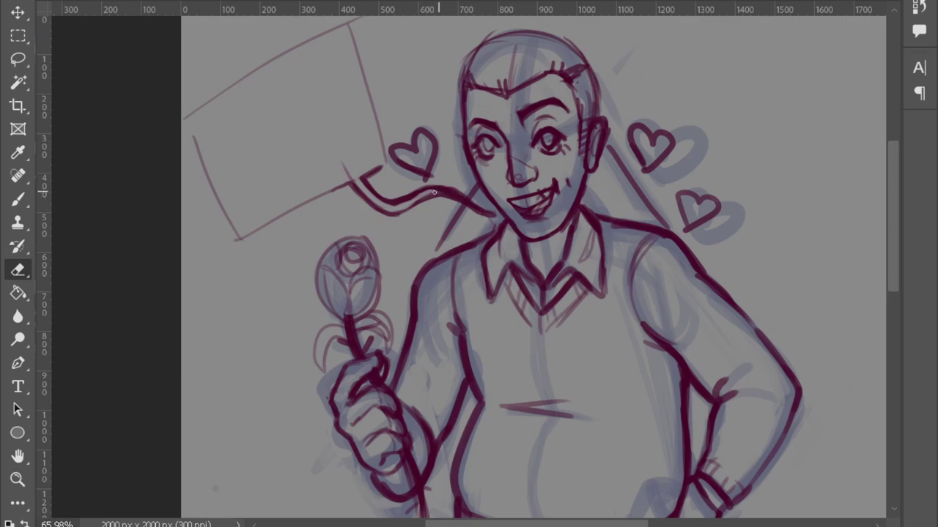
# Draw a bold wavy speech bubble outline around the rectangular guide.
pyautogui.press('b')
pyautogui.moveTo(352, 183); pyautogui.dragTo(243, 248)
pyautogui.moveTo(385, 163); pyautogui.dragTo(402, 52)
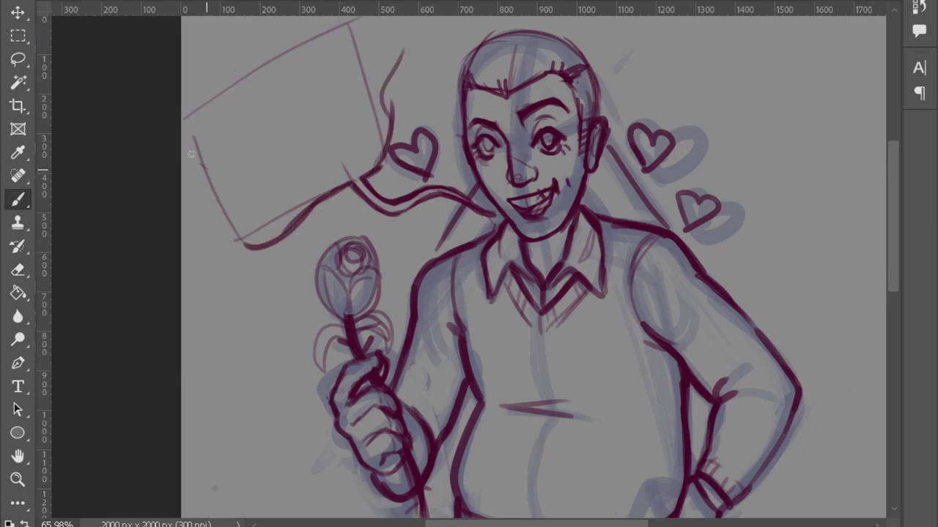
pyautogui.moveTo(208, 170); pyautogui.dragTo(263, 243)
pyautogui.moveTo(198, 103)
pyautogui.mouseDown()
pyautogui.moveTo(409, 117)
pyautogui.moveTo(391, 167)
pyautogui.mouseUp()
pyautogui.moveTo(192, 149)
pyautogui.mouseDown()
pyautogui.moveTo(305, 252)
pyautogui.moveTo(352, 179)
pyautogui.mouseUp()
# Move the whole drawing to the right and slightly down on the canvas.
pyautogui.scroll(-3, 351, 220)
pyautogui.moveTo(595, 350)
pyautogui.mouseDown()
pyautogui.moveTo(771, 394)
pyautogui.moveTo(620, 287)
pyautogui.mouseUp()
pyautogui.press('v')
pyautogui.moveTo(518, 369); pyautogui.dragTo(574, 379)
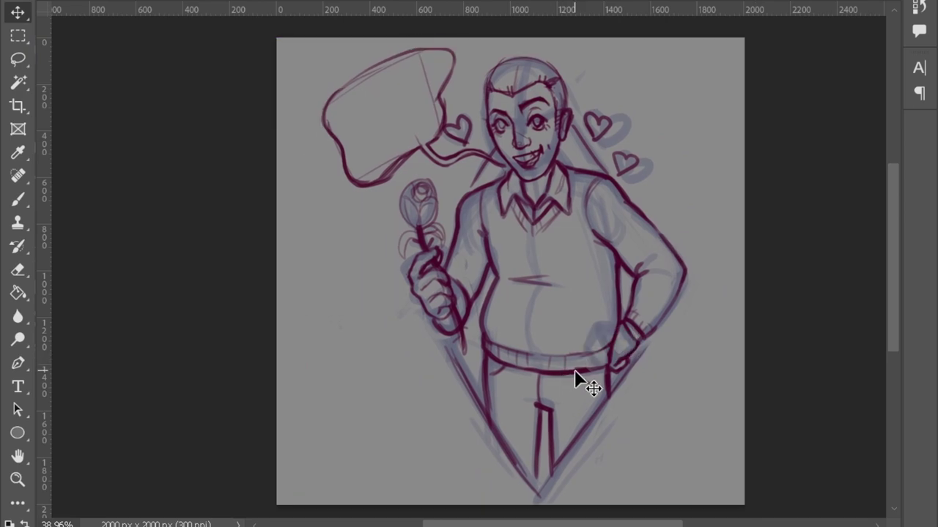
# Remove the blue underlying sketch, erase the rectangular guide and refine the speech bubble's wavy outline.
pyautogui.press('Delete')
pyautogui.press('e')
pyautogui.moveTo(444, 117); pyautogui.dragTo(429, 88)
pyautogui.moveTo(381, 180)
pyautogui.mouseDown()
pyautogui.moveTo(341, 146)
pyautogui.moveTo(381, 187)
pyautogui.mouseUp()
pyautogui.press('b')
pyautogui.moveTo(432, 139)
pyautogui.mouseDown()
pyautogui.moveTo(447, 112)
pyautogui.moveTo(324, 121)
pyautogui.moveTo(373, 168)
pyautogui.moveTo(448, 145)
pyautogui.mouseUp()
pyautogui.press('e')
pyautogui.press('b')
pyautogui.press('e')
pyautogui.press('b')
pyautogui.press('e')
pyautogui.press('b')
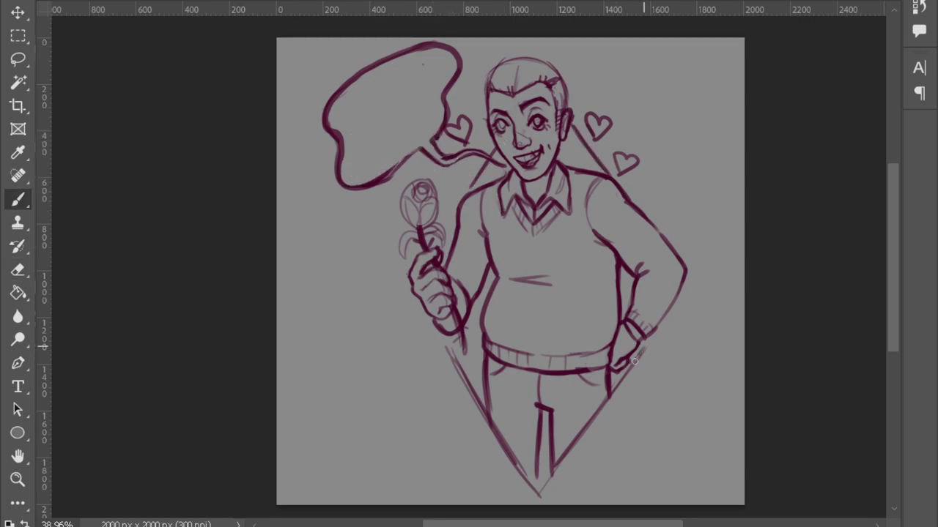
# Redraw the two straight lower edges of the V-shaped background as bold lines meeting at a point and clean up the excess strokes.
pyautogui.moveTo(640, 351); pyautogui.dragTo(542, 484)
pyautogui.moveTo(446, 346); pyautogui.dragTo(542, 490)
pyautogui.press('e')
pyautogui.moveTo(572, 440)
pyautogui.mouseDown()
pyautogui.moveTo(539, 486)
pyautogui.moveTo(478, 399)
pyautogui.mouseUp()
pyautogui.press('b')
pyautogui.press('e')
pyautogui.press('b')
pyautogui.press('e')
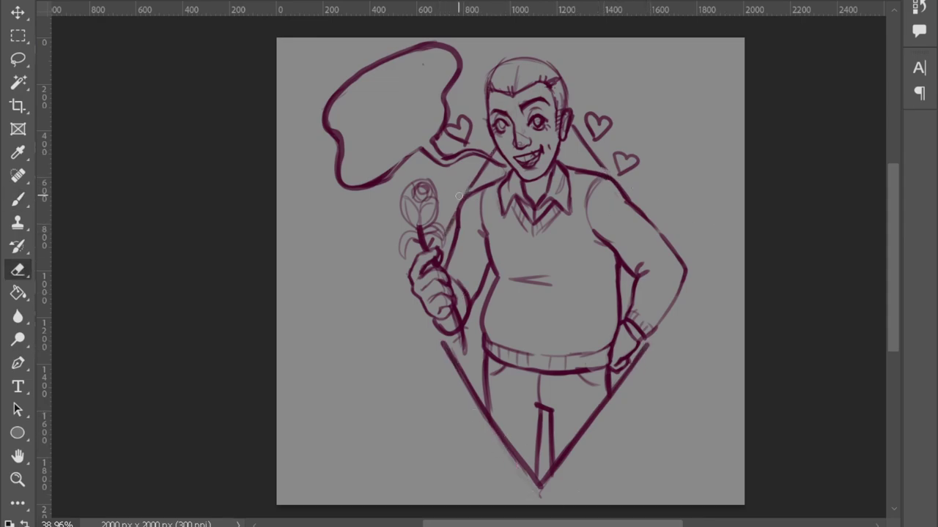
pyautogui.press('b')
# Start a horizontal text layer in the speech bubble and choose the SimlishFZ font for its two-line phrase.
pyautogui.press('t')
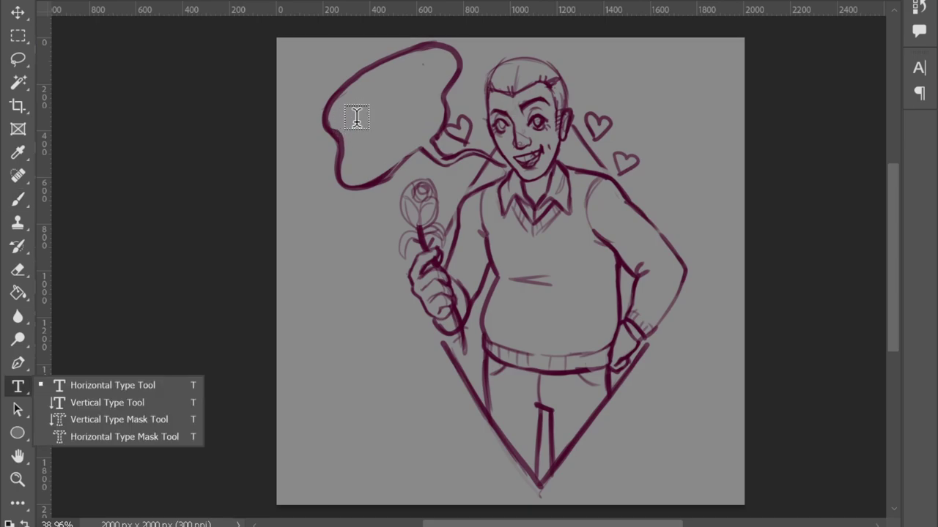
pyautogui.click(356, 119)
pyautogui.click(460, 83)
pyautogui.press('Down')
pyautogui.press('Down')
pyautogui.press('Down')
pyautogui.press('Down')
pyautogui.press('Down')
pyautogui.press('Down')
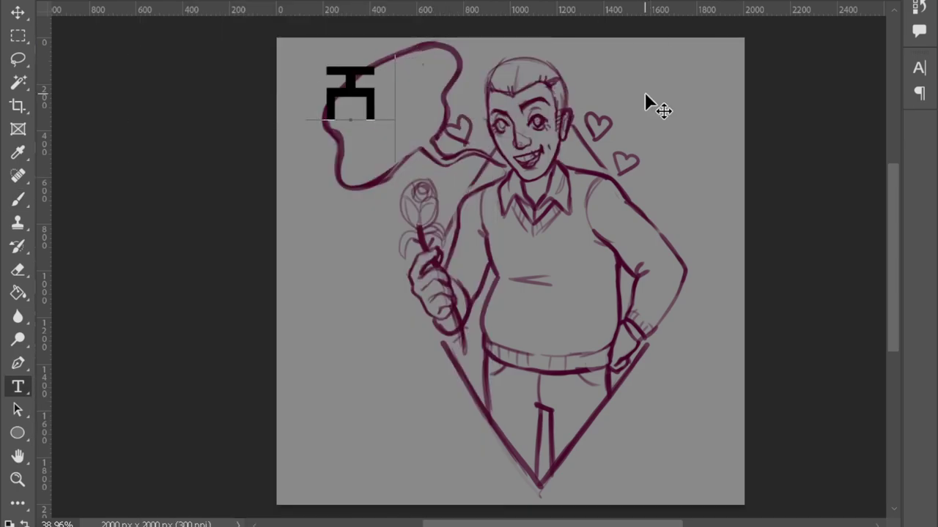
# Set the text's leading to 65 pt, then shrink and tilt the text to match the speech bubble.
pyautogui.click(919, 68)
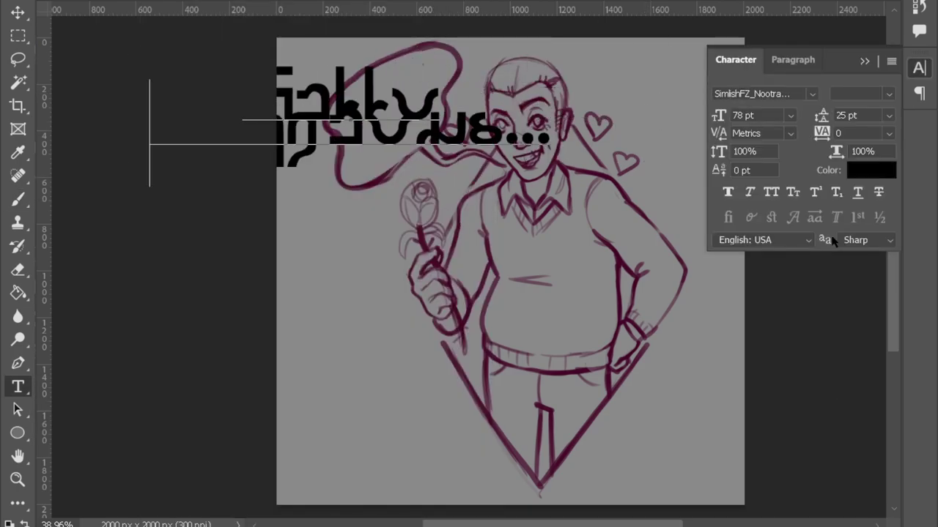
pyautogui.scroll(3, 850, 115)
pyautogui.hotkey('ctrl', 't')
pyautogui.moveTo(345, 223); pyautogui.dragTo(465, 121)
pyautogui.press('Return')
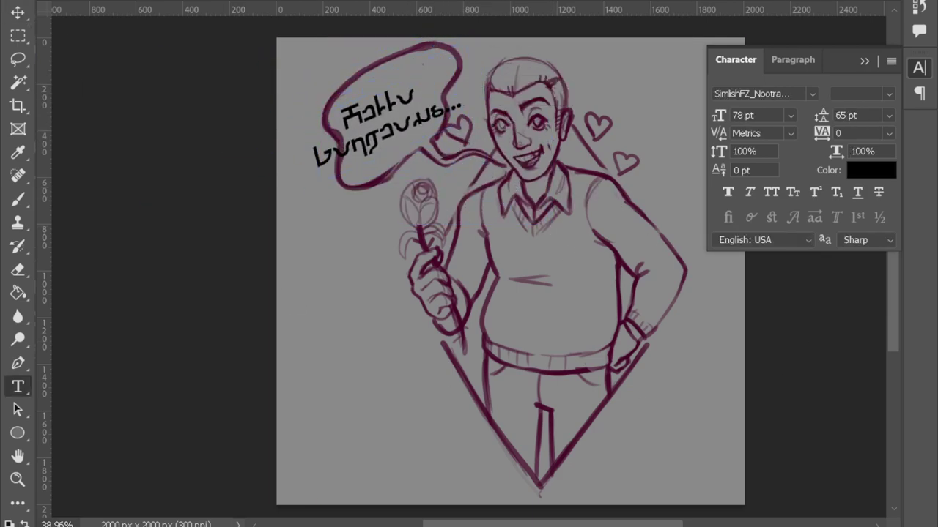
# Erase the sides of the speech bubble and redraw them wider around the text, fading out the small heart beside it.
pyautogui.press('e')
pyautogui.moveTo(366, 90); pyautogui.dragTo(448, 95)
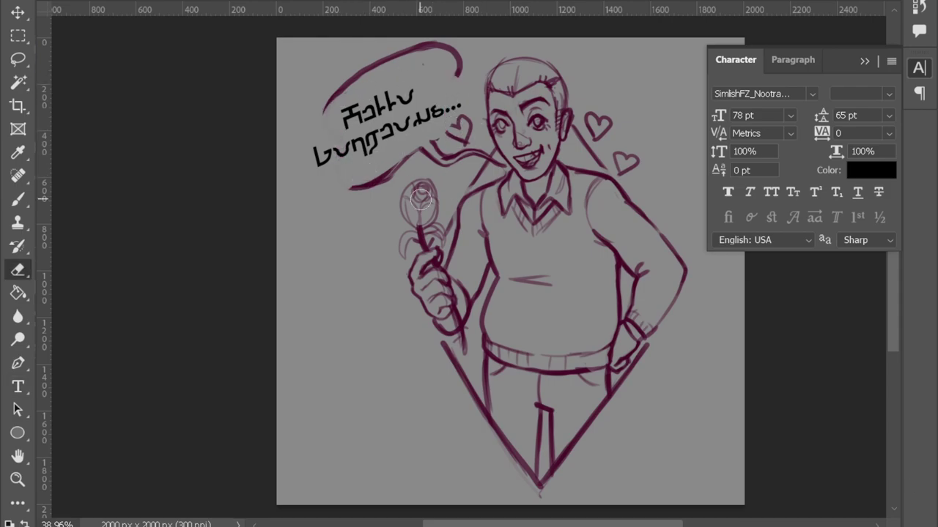
pyautogui.press('b')
pyautogui.moveTo(326, 104); pyautogui.dragTo(351, 188)
pyautogui.moveTo(460, 63); pyautogui.dragTo(435, 137)
pyautogui.moveTo(461, 104); pyautogui.dragTo(428, 155)
pyautogui.press('e')
pyautogui.moveTo(458, 88); pyautogui.dragTo(440, 129)
pyautogui.press('b')
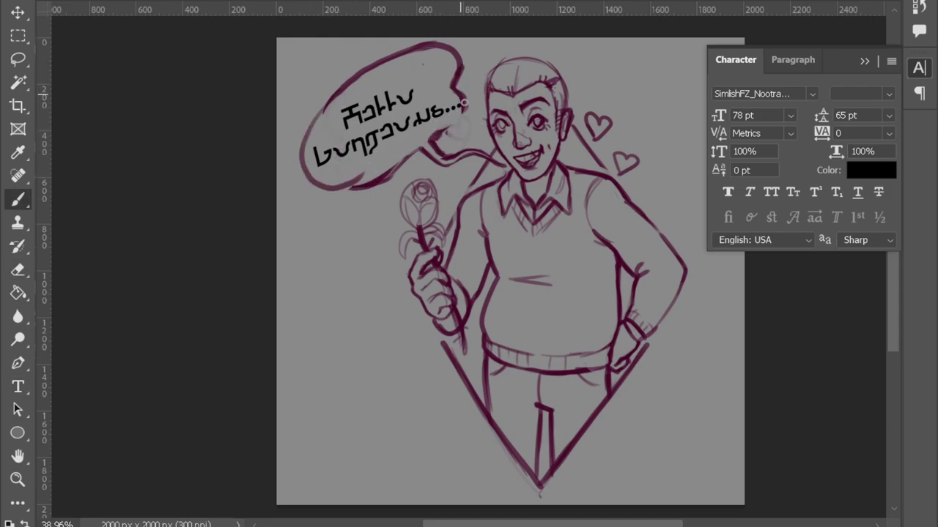
pyautogui.moveTo(388, 82); pyautogui.dragTo(391, 180)
pyautogui.press('e')
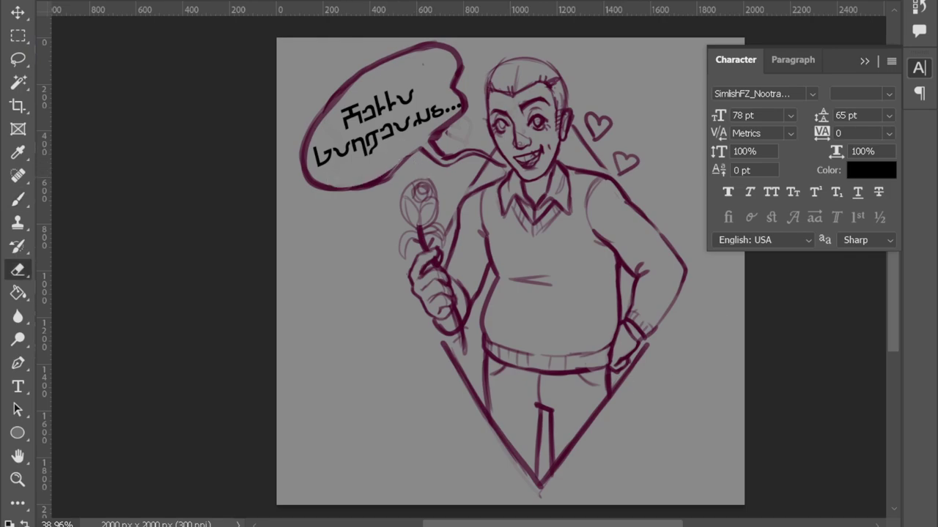
# Add a second word to the first line of the speech bubble text and resize the lettering to fit.
pyautogui.press('v')
pyautogui.hotkey('ctrl', 't')
pyautogui.moveTo(461, 121); pyautogui.dragTo(313, 126)
pyautogui.press('Return')
pyautogui.press('t')
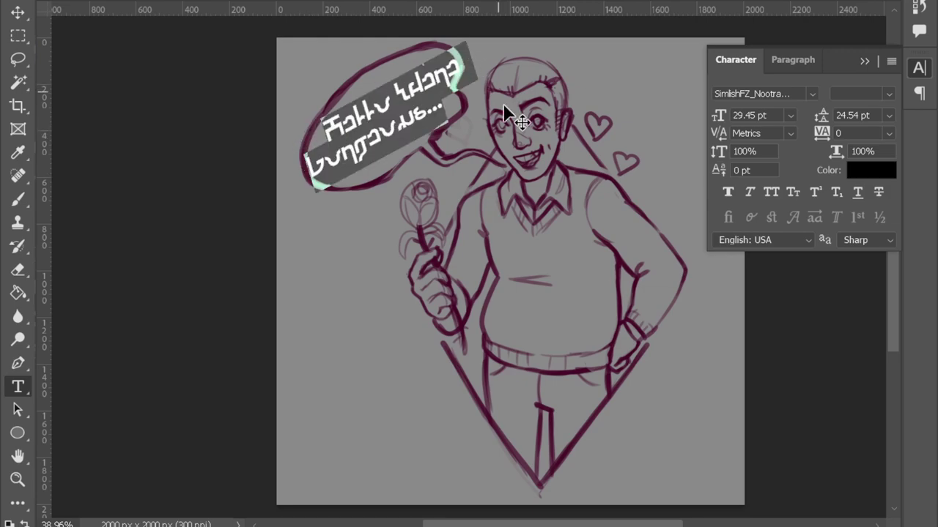
pyautogui.moveTo(341, 176); pyautogui.dragTo(454, 69)
pyautogui.hotkey('ctrl', 'shift', '>')
pyautogui.hotkey('ctrl', 'Return')
# Reposition the text inside the speech bubble and adjust the second line beneath the larger first line.
pyautogui.press('v')
pyautogui.moveTo(488, 214); pyautogui.dragTo(480, 187)
pyautogui.rightClick(429, 110)
pyautogui.press('Escape')
pyautogui.moveTo(395, 126); pyautogui.dragTo(396, 131)
pyautogui.press('t')
pyautogui.click(336, 197)
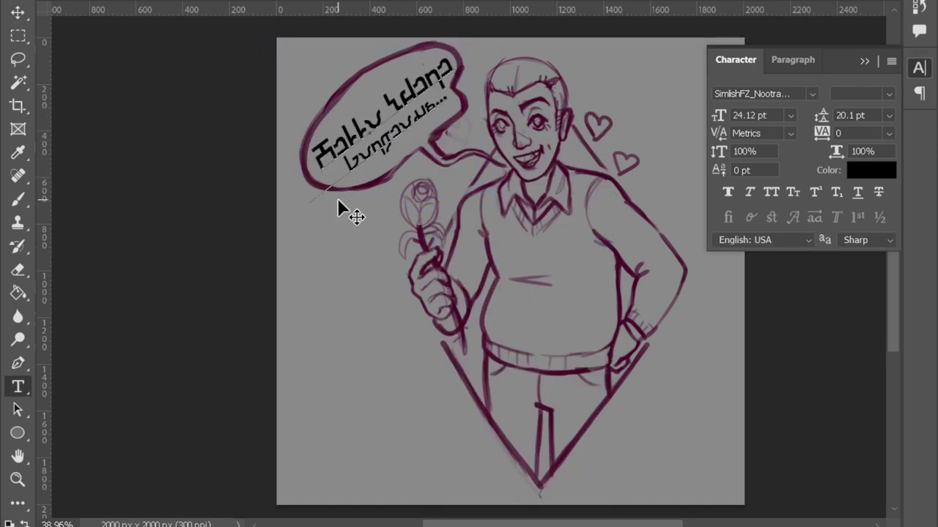
pyautogui.hotkey('ctrl', 'Return')
pyautogui.press('v')
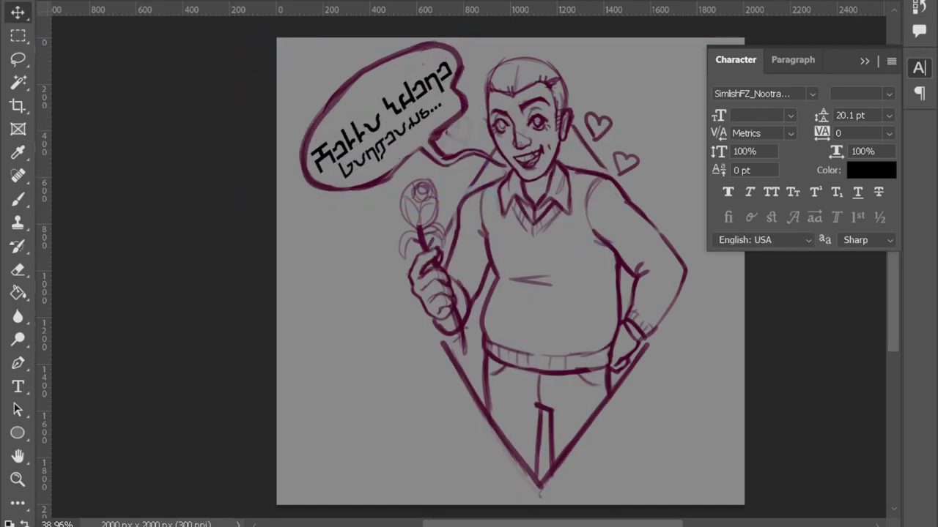
# Realign both text lines along the speech bubble's slant, offsetting the second line beneath the first.
pyautogui.moveTo(337, 158); pyautogui.dragTo(478, 63)
pyautogui.press('t')
pyautogui.moveTo(346, 332); pyautogui.dragTo(449, 123)
pyautogui.moveTo(484, 80)
pyautogui.mouseDown()
pyautogui.moveTo(517, 83)
pyautogui.moveTo(496, 83)
pyautogui.mouseUp()
pyautogui.moveTo(315, 164); pyautogui.dragTo(341, 182)
pyautogui.moveTo(469, 87); pyautogui.dragTo(476, 92)
pyautogui.press('Return')
pyautogui.press('v')
pyautogui.moveTo(469, 212); pyautogui.dragTo(481, 251)
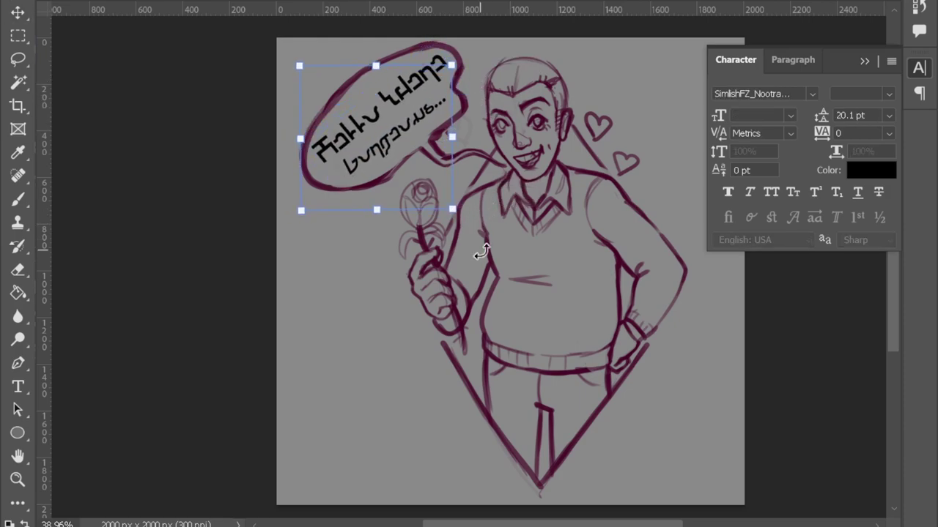
pyautogui.press('Return')
# Sketch small rectangular glasses in blue low on the man's nose, erasing and redrawing the lenses and bridge.
pyautogui.press('b')
pyautogui.scroll(5, 543, 238)
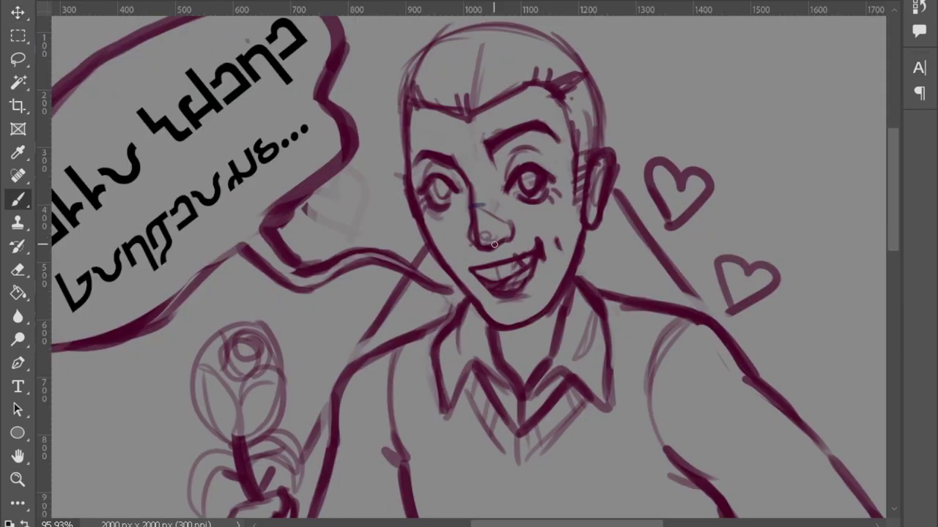
pyautogui.moveTo(425, 215)
pyautogui.mouseDown()
pyautogui.moveTo(464, 225)
pyautogui.moveTo(412, 227)
pyautogui.moveTo(440, 228)
pyautogui.moveTo(422, 236)
pyautogui.moveTo(459, 231)
pyautogui.mouseUp()
pyautogui.press('e')
pyautogui.press('b')
pyautogui.press('e')
pyautogui.press('b')
pyautogui.moveTo(552, 191)
pyautogui.mouseDown()
pyautogui.moveTo(550, 221)
pyautogui.moveTo(484, 227)
pyautogui.mouseUp()
pyautogui.press('e')
pyautogui.press('b')
pyautogui.press('e')
pyautogui.press('b')
pyautogui.press('e')
pyautogui.press('b')
pyautogui.moveTo(431, 241); pyautogui.dragTo(468, 223)
# Transform the glasses sketch to follow the tilt and perspective of the face.
pyautogui.hotkey('ctrl', 't')
pyautogui.rightClick(545, 293)
pyautogui.click(576, 188)
pyautogui.moveTo(601, 155); pyautogui.dragTo(586, 243)
pyautogui.press('Return')
# Change both lines of the speech bubble text to a handwritten-style Simlish font.
pyautogui.press('z')
pyautogui.moveTo(659, 267); pyautogui.dragTo(599, 267)
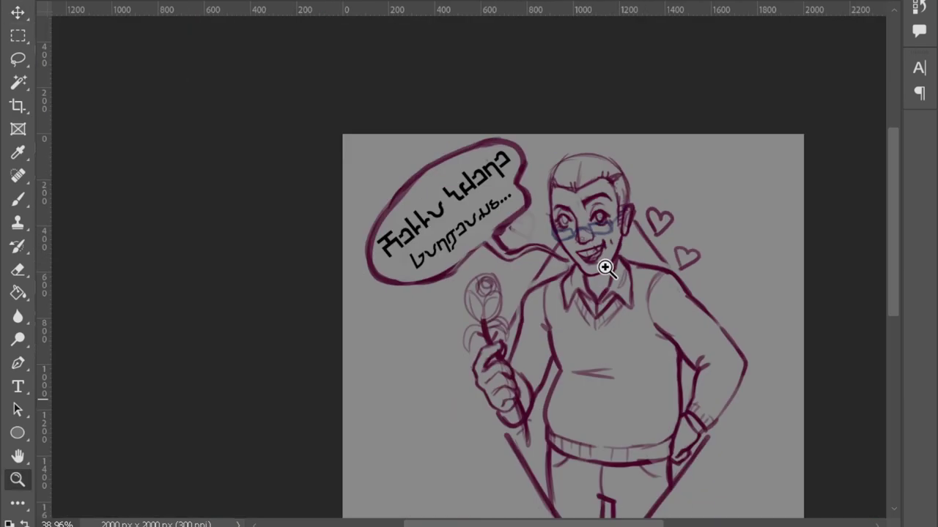
pyautogui.press('t')
pyautogui.hotkey('ctrl', 'a')
pyautogui.scroll(-10, 488, 399)
pyautogui.click(408, 359)
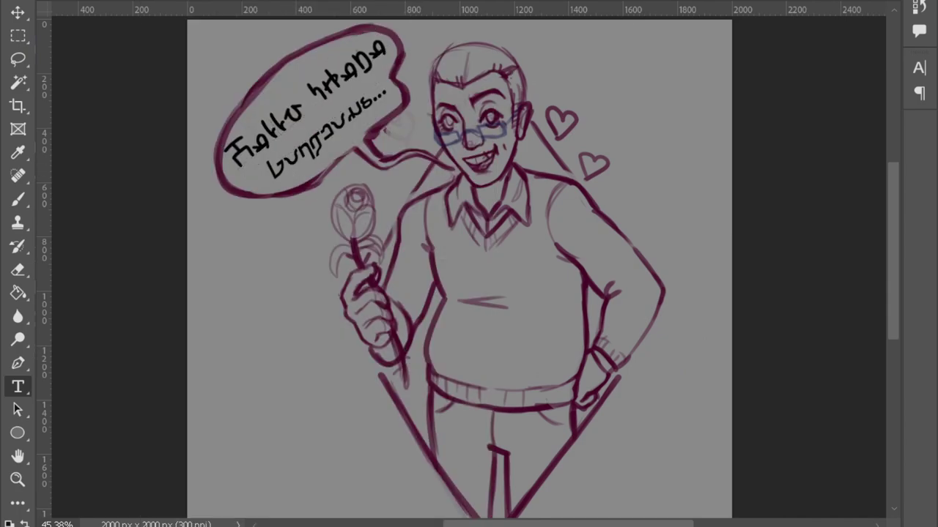
pyautogui.press('Down')
pyautogui.hotkey('ctrl', 'Return')
pyautogui.press('v')
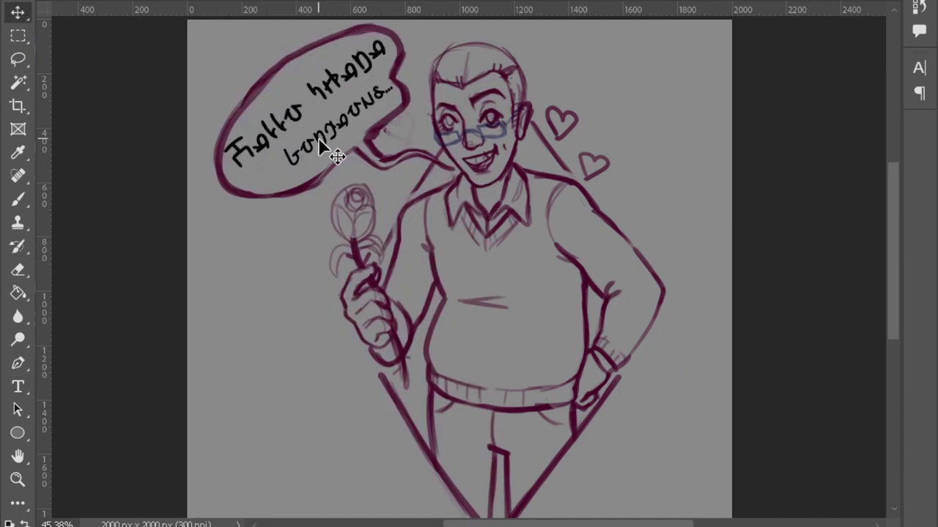
# Replace the second text line with a different word without the ellipsis and move it closer under the first line.
pyautogui.scroll(2, 407, 145)
pyautogui.press('t')
pyautogui.hotkey('ctrl', 'a')
pyautogui.press('Down')
pyautogui.hotkey('ctrl', 'Return')
pyautogui.press('v')
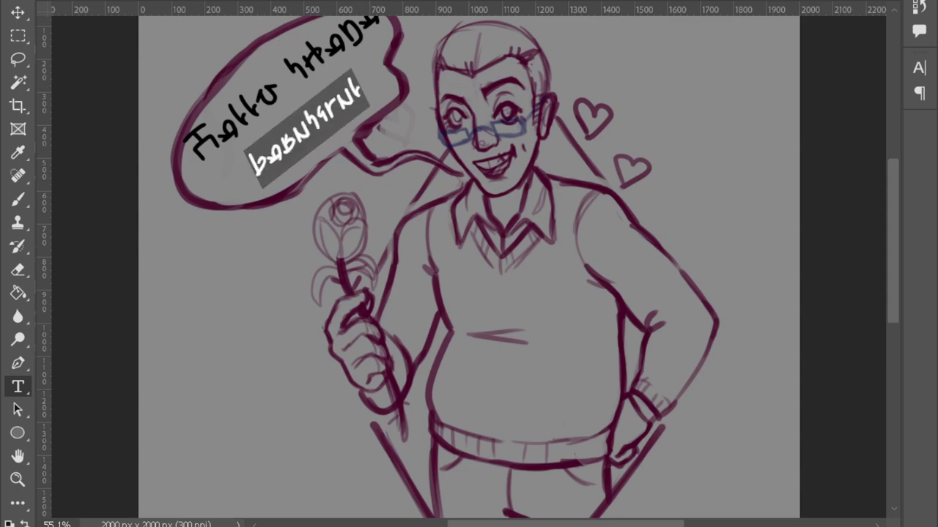
pyautogui.press('v')
pyautogui.moveTo(330, 153)
pyautogui.mouseDown()
pyautogui.moveTo(326, 134)
pyautogui.moveTo(322, 141)
pyautogui.mouseUp()
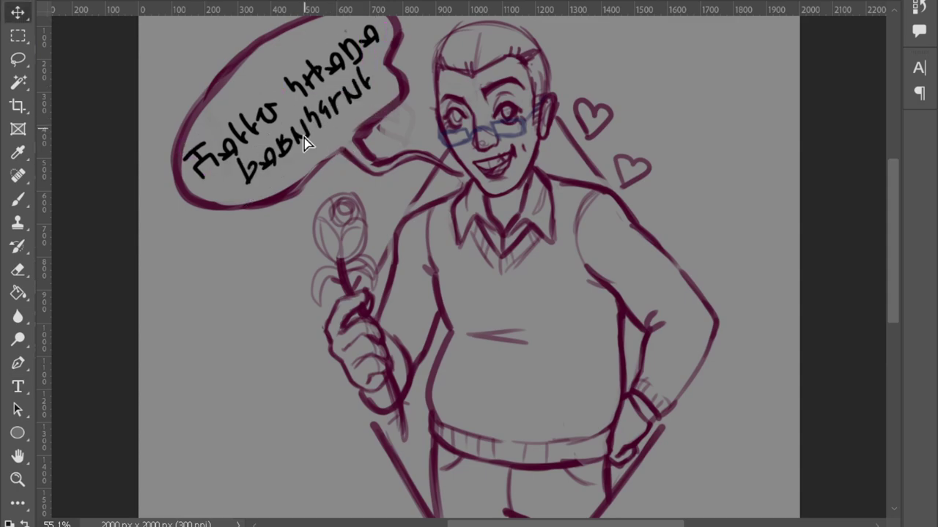
# Ink the speech bubble and its curved tail with a thick black outline over the faded sketch.
pyautogui.moveTo(696, 294); pyautogui.dragTo(665, 314)
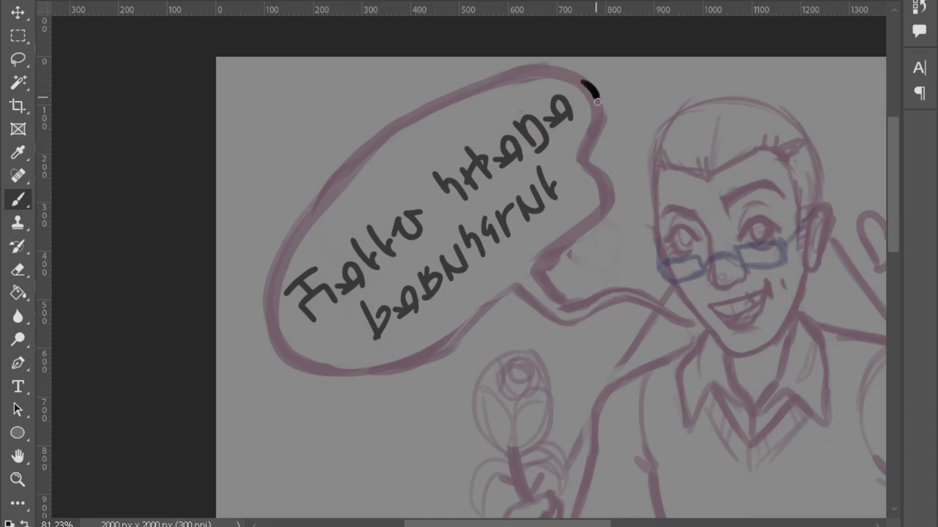
pyautogui.moveTo(597, 101)
pyautogui.mouseDown()
pyautogui.moveTo(582, 233)
pyautogui.moveTo(538, 267)
pyautogui.mouseUp()
pyautogui.moveTo(517, 285)
pyautogui.mouseDown()
pyautogui.moveTo(453, 335)
pyautogui.moveTo(267, 332)
pyautogui.moveTo(493, 69)
pyautogui.moveTo(602, 91)
pyautogui.moveTo(417, 115)
pyautogui.moveTo(282, 267)
pyautogui.moveTo(293, 362)
pyautogui.moveTo(515, 290)
pyautogui.mouseUp()
pyautogui.hotkey('ctrl', 'z')
pyautogui.press('e')
pyautogui.moveTo(378, 369); pyautogui.dragTo(501, 310)
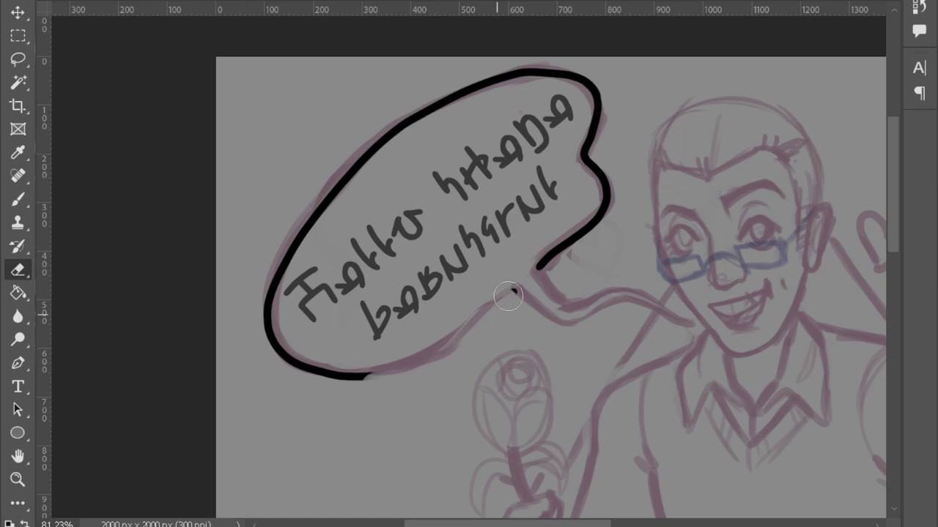
pyautogui.press('b')
pyautogui.moveTo(365, 377)
pyautogui.mouseDown()
pyautogui.moveTo(516, 288)
pyautogui.moveTo(582, 325)
pyautogui.moveTo(688, 321)
pyautogui.mouseUp()
pyautogui.moveTo(539, 266); pyautogui.dragTo(683, 319)
# Ink the outer contour of the rose-holding arm from the collar to the wrist and around the fist in black.
pyautogui.moveTo(668, 408); pyautogui.dragTo(675, 246)
pyautogui.moveTo(593, 321)
pyautogui.mouseDown()
pyautogui.moveTo(600, 257)
pyautogui.moveTo(717, 169)
pyautogui.mouseUp()
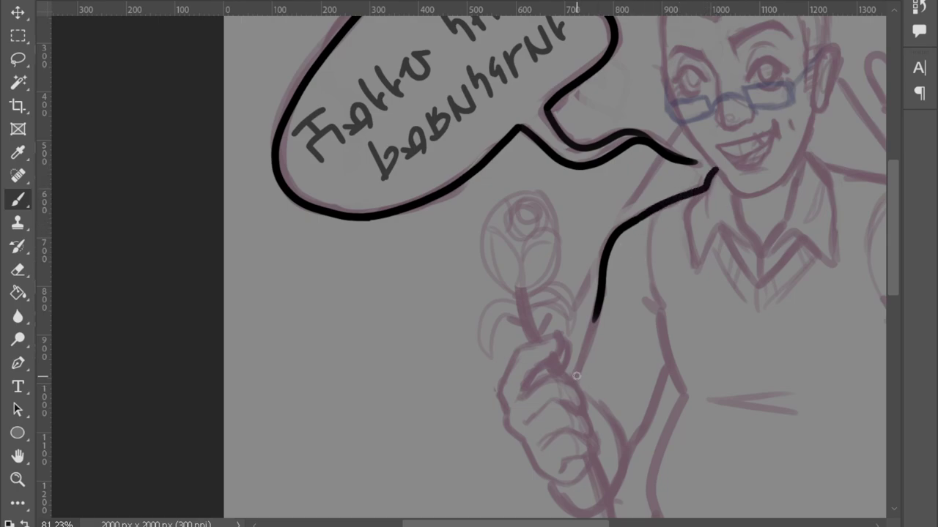
pyautogui.moveTo(610, 500); pyautogui.dragTo(665, 364)
pyautogui.moveTo(683, 443); pyautogui.dragTo(701, 296)
pyautogui.moveTo(568, 335); pyautogui.dragTo(634, 339)
pyautogui.moveTo(553, 196)
pyautogui.mouseDown()
pyautogui.moveTo(530, 215)
pyautogui.moveTo(546, 308)
pyautogui.moveTo(570, 338)
pyautogui.mouseUp()
# Ink the thumb and curled index finger of the rose-holding hand, redrawing and cleaning up the joins.
pyautogui.moveTo(573, 188)
pyautogui.mouseDown()
pyautogui.moveTo(552, 229)
pyautogui.moveTo(580, 229)
pyautogui.mouseUp()
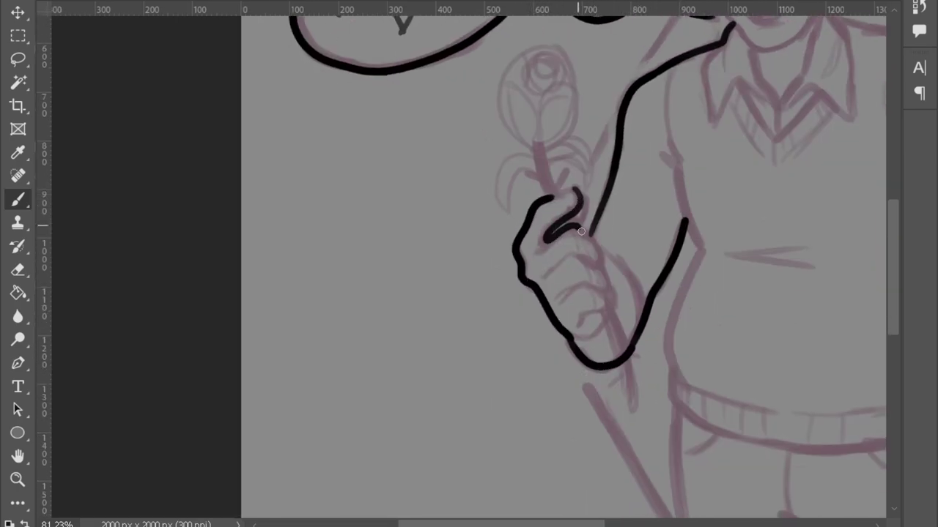
pyautogui.hotkey('ctrl', 'z')
pyautogui.moveTo(578, 190)
pyautogui.mouseDown()
pyautogui.moveTo(592, 215)
pyautogui.moveTo(586, 233)
pyautogui.mouseUp()
pyautogui.press('e')
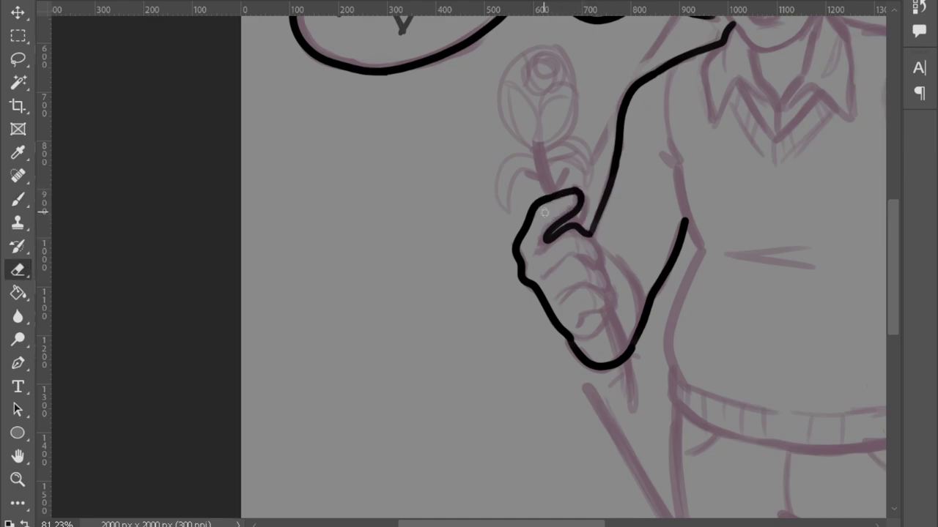
pyautogui.press('b')
pyautogui.moveTo(583, 202); pyautogui.dragTo(589, 234)
pyautogui.press('e')
pyautogui.press('b')
pyautogui.press('e')
pyautogui.press('b')
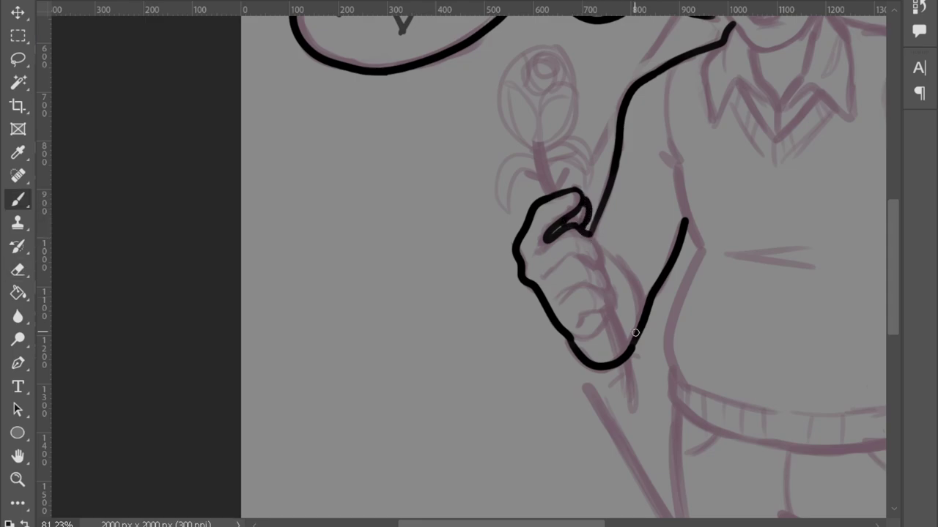
pyautogui.press('e')
pyautogui.press('b')
# Ink the side of the sweater and its curved bottom hem in black.
pyautogui.moveTo(727, 426); pyautogui.dragTo(617, 404)
pyautogui.moveTo(560, 346)
pyautogui.mouseDown()
pyautogui.moveTo(591, 228)
pyautogui.moveTo(563, 269)
pyautogui.moveTo(572, 404)
pyautogui.moveTo(427, 322)
pyautogui.mouseUp()
pyautogui.scroll(-3, 574, 278)
pyautogui.moveTo(406, 192)
pyautogui.mouseDown()
pyautogui.moveTo(435, 230)
pyautogui.moveTo(569, 250)
pyautogui.moveTo(453, 237)
pyautogui.moveTo(558, 253)
pyautogui.moveTo(681, 231)
pyautogui.moveTo(672, 232)
pyautogui.moveTo(679, 190)
pyautogui.moveTo(670, 300)
pyautogui.mouseUp()
pyautogui.press('e')
pyautogui.press('b')
# Ink the trouser legs, pocket curves, fly line and crotch folds in black.
pyautogui.moveTo(518, 322)
pyautogui.mouseDown()
pyautogui.moveTo(548, 365)
pyautogui.moveTo(519, 467)
pyautogui.mouseUp()
pyautogui.moveTo(607, 256); pyautogui.dragTo(640, 281)
pyautogui.moveTo(520, 319); pyautogui.dragTo(524, 253)
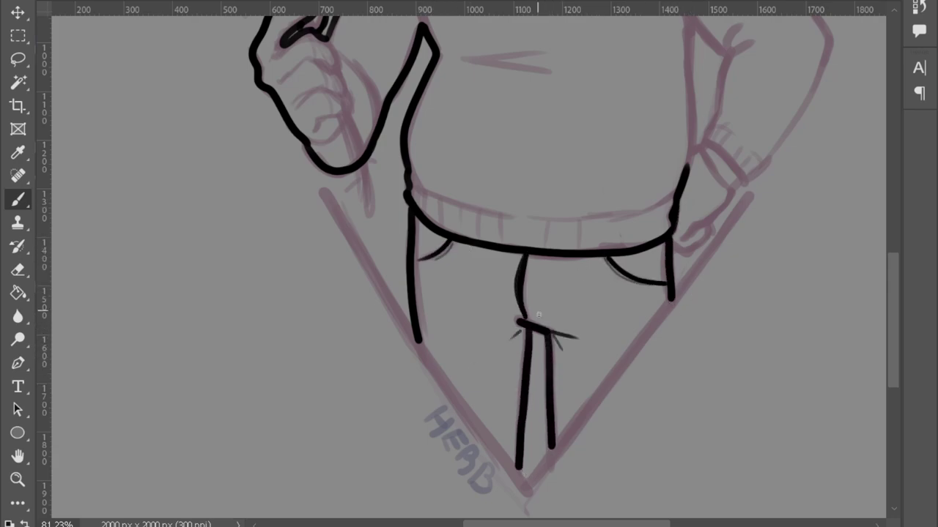
# Ink the thin crease across the trouser fly, the sweater side, and the inner forearm and cuff of the hip-resting arm.
pyautogui.moveTo(498, 293); pyautogui.dragTo(564, 293)
pyautogui.moveTo(743, 265)
pyautogui.mouseDown()
pyautogui.moveTo(686, 411)
pyautogui.moveTo(643, 426)
pyautogui.mouseUp()
pyautogui.moveTo(588, 170)
pyautogui.mouseDown()
pyautogui.moveTo(596, 322)
pyautogui.moveTo(591, 205)
pyautogui.mouseUp()
pyautogui.moveTo(620, 276)
pyautogui.mouseDown()
pyautogui.moveTo(601, 306)
pyautogui.moveTo(643, 348)
pyautogui.mouseUp()
pyautogui.moveTo(602, 297); pyautogui.dragTo(647, 345)
pyautogui.moveTo(620, 274); pyautogui.dragTo(631, 217)
pyautogui.moveTo(540, 117); pyautogui.dragTo(631, 217)
pyautogui.moveTo(647, 349)
pyautogui.mouseDown()
pyautogui.moveTo(737, 189)
pyautogui.moveTo(664, 284)
pyautogui.mouseUp()
# Ink the outer contour of the hip-resting arm from the cuff around the elbow to the shoulder and collar, redrawing the missed stroke.
pyautogui.moveTo(482, 91)
pyautogui.mouseDown()
pyautogui.moveTo(663, 292)
pyautogui.moveTo(599, 212)
pyautogui.mouseUp()
pyautogui.hotkey('ctrl', 'z')
pyautogui.hotkey('ctrl', 'z')
pyautogui.moveTo(662, 296); pyautogui.dragTo(480, 91)
pyautogui.press('e')
pyautogui.press('b')
pyautogui.moveTo(389, 64)
pyautogui.mouseDown()
pyautogui.moveTo(461, 172)
pyautogui.moveTo(564, 205)
pyautogui.mouseUp()
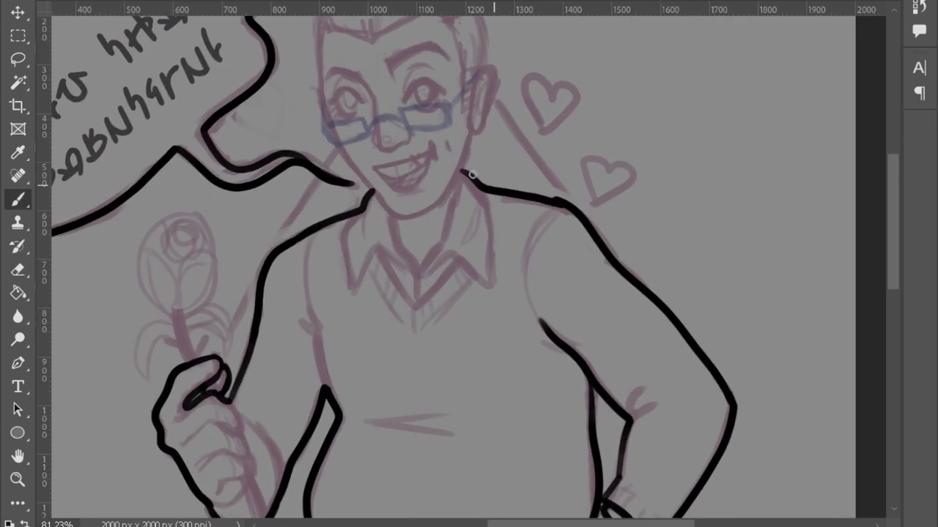
# Ink both pointed shirt collar flaps, the inner collar opening and the neck lines in black.
pyautogui.moveTo(342, 234); pyautogui.dragTo(366, 208)
pyautogui.moveTo(482, 187)
pyautogui.mouseDown()
pyautogui.moveTo(464, 258)
pyautogui.moveTo(430, 273)
pyautogui.moveTo(440, 265)
pyautogui.mouseUp()
pyautogui.press('e')
pyautogui.press('b')
pyautogui.moveTo(374, 249)
pyautogui.mouseDown()
pyautogui.moveTo(349, 267)
pyautogui.moveTo(342, 231)
pyautogui.mouseUp()
pyautogui.moveTo(475, 226); pyautogui.dragTo(480, 182)
pyautogui.moveTo(394, 219)
pyautogui.mouseDown()
pyautogui.moveTo(422, 277)
pyautogui.moveTo(450, 230)
pyautogui.mouseUp()
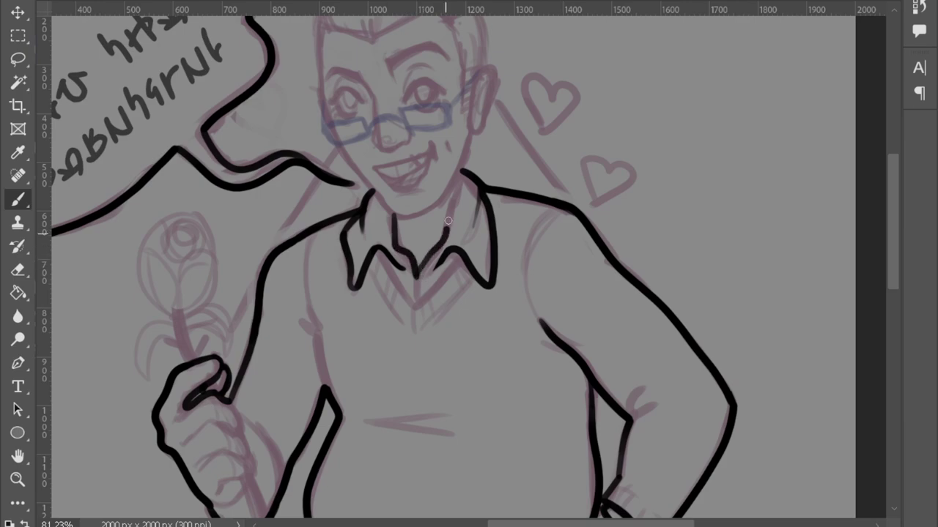
pyautogui.moveTo(454, 187); pyautogui.dragTo(445, 236)
# Ink the jawline, the ear outline and the far side of the face up to the hairline, redrawing the cheek stroke.
pyautogui.moveTo(340, 147)
pyautogui.mouseDown()
pyautogui.moveTo(406, 215)
pyautogui.moveTo(472, 136)
pyautogui.moveTo(472, 82)
pyautogui.mouseUp()
pyautogui.moveTo(498, 339); pyautogui.dragTo(487, 375)
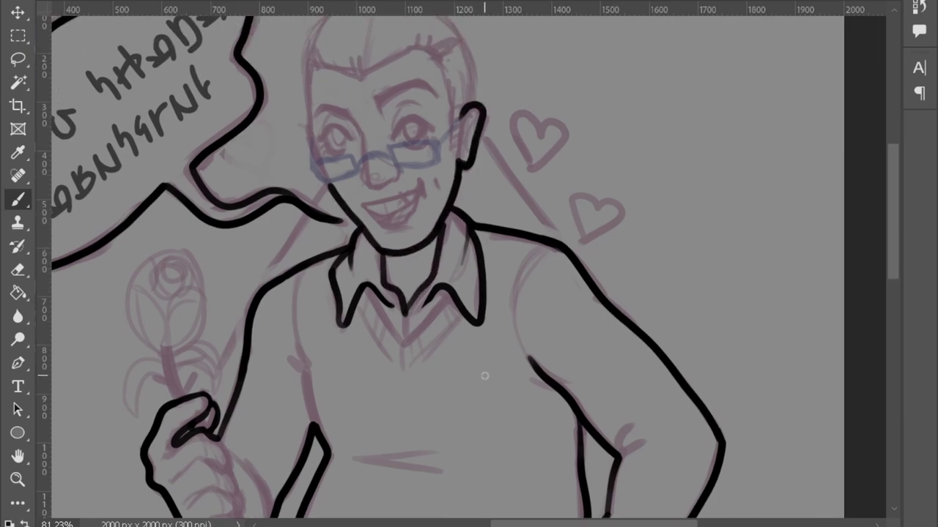
pyautogui.press('e')
pyautogui.press('b')
pyautogui.moveTo(309, 65); pyautogui.dragTo(325, 172)
pyautogui.hotkey('ctrl', 'z')
pyautogui.moveTo(304, 112); pyautogui.dragTo(331, 183)
pyautogui.moveTo(312, 59); pyautogui.dragTo(307, 108)
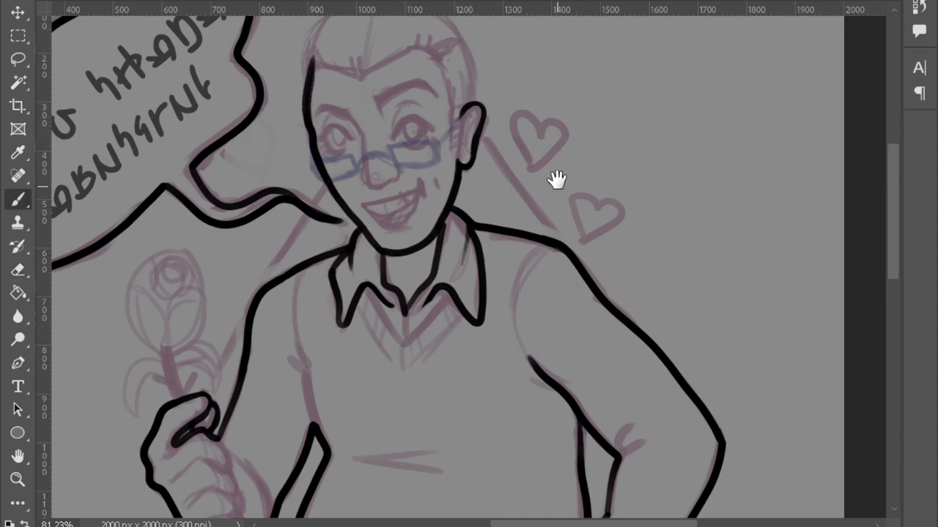
# Ink the rounded top of the head from the temple to the ear and erase the rough overlap above the ear.
pyautogui.moveTo(557, 193); pyautogui.dragTo(576, 288)
pyautogui.press('e')
pyautogui.press('b')
pyautogui.moveTo(356, 107); pyautogui.dragTo(321, 157)
pyautogui.moveTo(443, 95); pyautogui.dragTo(490, 172)
pyautogui.hotkey('ctrl', 'z')
pyautogui.moveTo(326, 144)
pyautogui.mouseDown()
pyautogui.moveTo(425, 88)
pyautogui.moveTo(487, 143)
pyautogui.mouseUp()
pyautogui.press('e')
pyautogui.moveTo(438, 88); pyautogui.dragTo(482, 126)
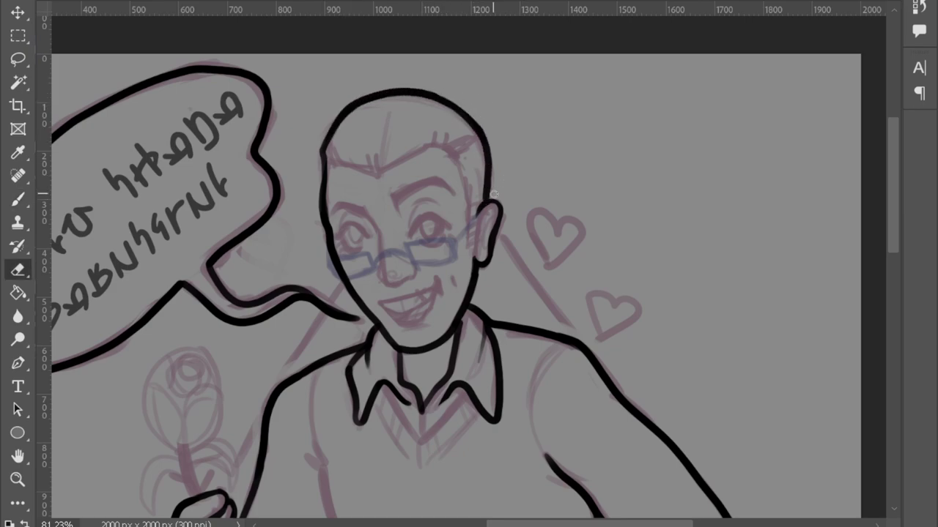
pyautogui.moveTo(493, 193); pyautogui.dragTo(487, 143)
# Refine the head contour along the temple and the far side of the face with brush and eraser touch-ups.
pyautogui.press('b')
pyautogui.press('e')
pyautogui.press('b')
pyautogui.moveTo(321, 176); pyautogui.dragTo(322, 220)
pyautogui.press('e')
pyautogui.press('b')
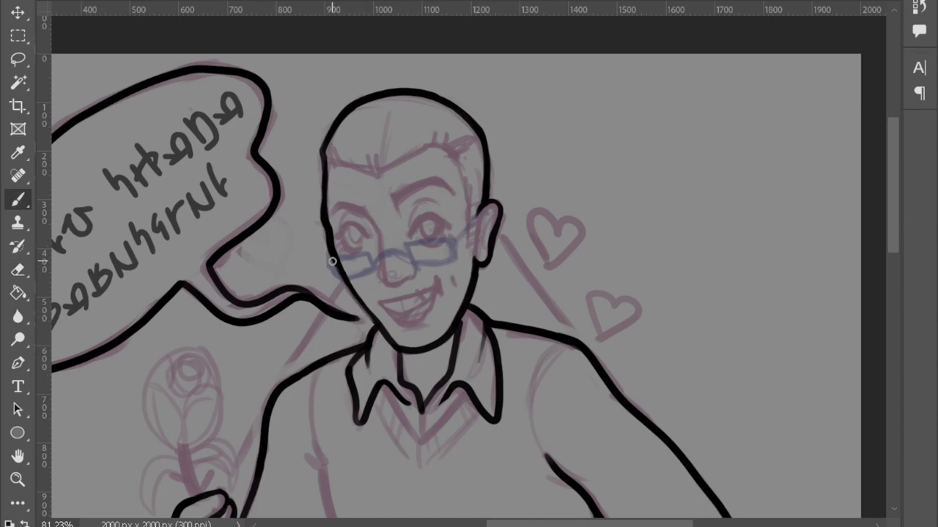
# Ink the inner fold lines of the ear and clean up their shape with the eraser.
pyautogui.press('e')
pyautogui.press('b')
pyautogui.press('e')
pyautogui.press('b')
pyautogui.moveTo(476, 214); pyautogui.dragTo(479, 231)
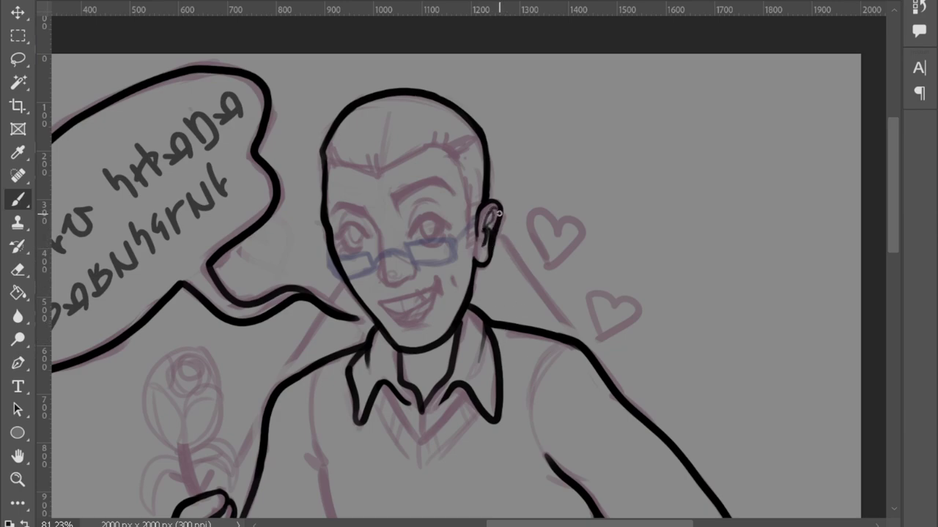
pyautogui.press('e')
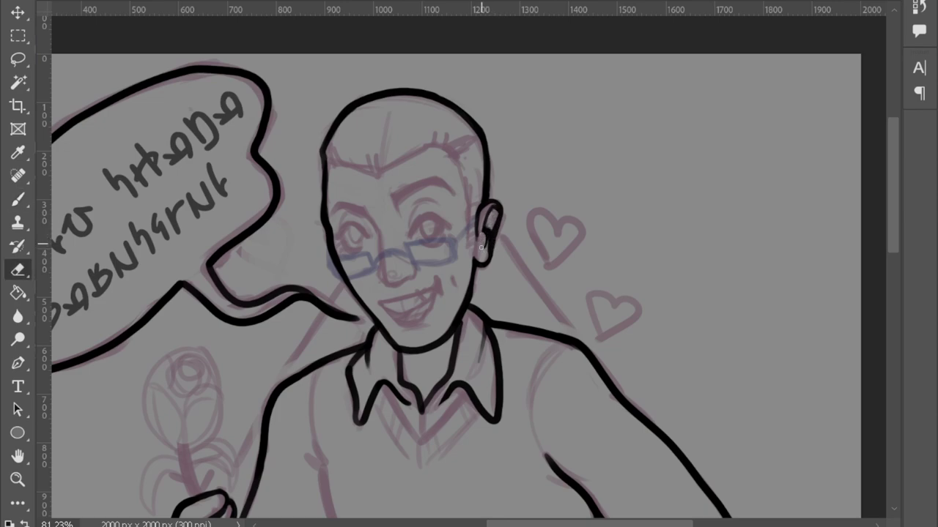
pyautogui.press('b')
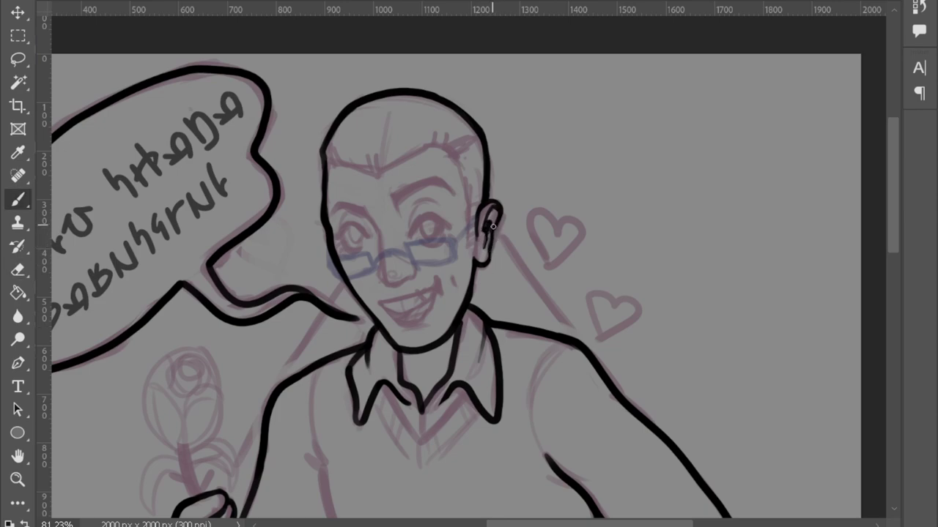
pyautogui.press('e')
pyautogui.press('b')
# Fill a solid black shadow on the neck under the jaw and trim its edges.
pyautogui.scroll(-5, 581, 387)
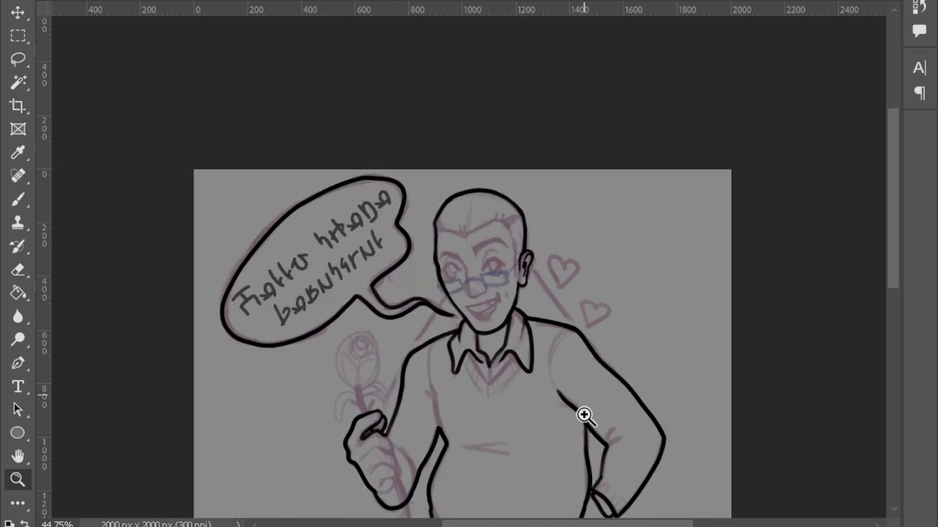
pyautogui.scroll(6, 500, 276)
pyautogui.press('e')
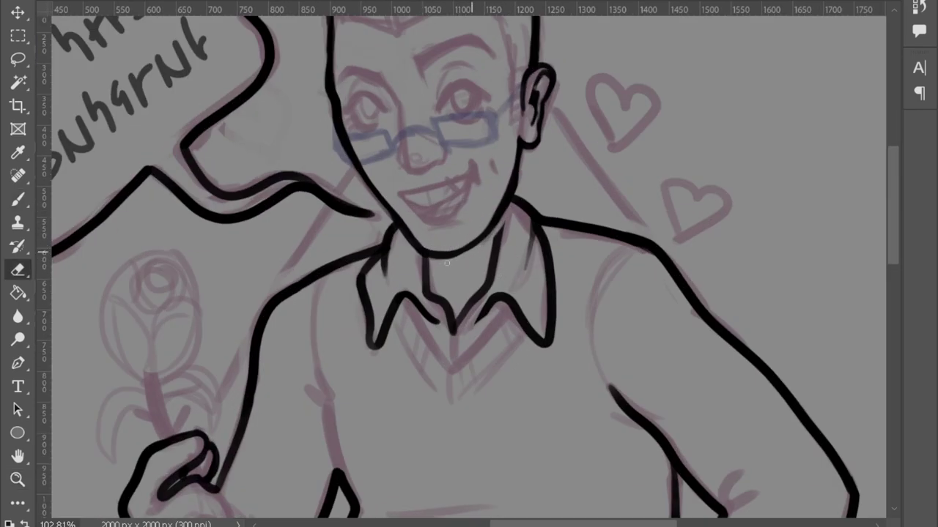
pyautogui.press('b')
pyautogui.moveTo(432, 255); pyautogui.dragTo(496, 229)
pyautogui.press('e')
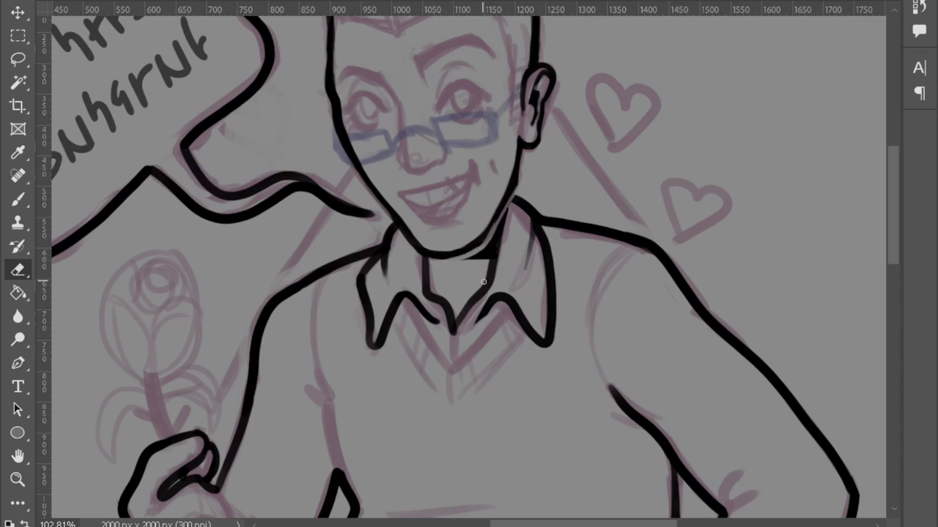
pyautogui.press('b')
pyautogui.moveTo(491, 274); pyautogui.dragTo(477, 249)
pyautogui.press('e')
pyautogui.press('b')
# Ink the side of the torso below the armpit and the curved sleeve seams at both shoulders.
pyautogui.press('z')
pyautogui.moveTo(505, 209)
pyautogui.mouseDown()
pyautogui.moveTo(555, 446)
pyautogui.moveTo(502, 196)
pyautogui.moveTo(492, 196)
pyautogui.mouseUp()
pyautogui.press('b')
pyautogui.moveTo(343, 260); pyautogui.dragTo(371, 352)
pyautogui.moveTo(345, 251); pyautogui.dragTo(339, 141)
pyautogui.moveTo(583, 223); pyautogui.dragTo(631, 119)
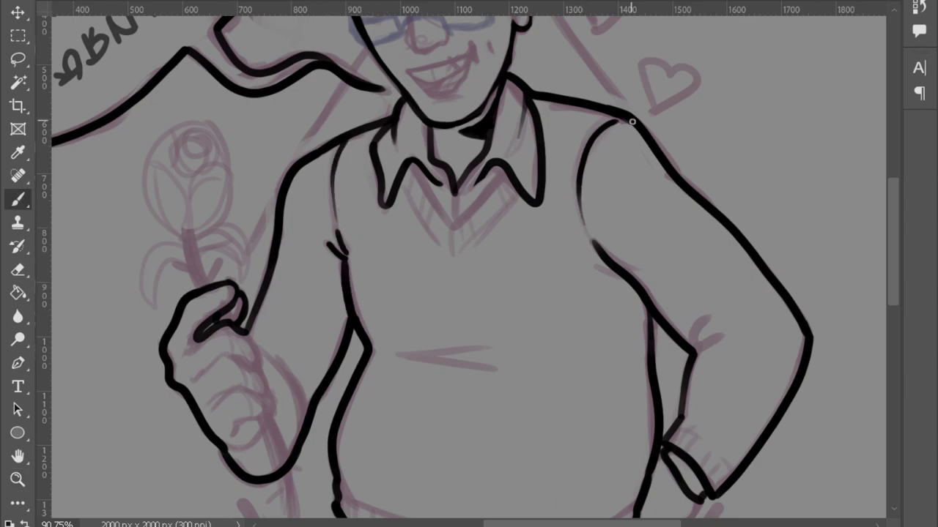
# Ink the elbow creases on the hip-resting arm and the belly fold on the sweater, undoing the misplaced strokes.
pyautogui.moveTo(703, 321); pyautogui.dragTo(714, 338)
pyautogui.moveTo(494, 348)
pyautogui.mouseDown()
pyautogui.moveTo(504, 372)
pyautogui.moveTo(412, 368)
pyautogui.moveTo(513, 370)
pyautogui.mouseUp()
pyautogui.hotkey('ctrl', 'z')
pyautogui.hotkey('ctrl', 'z')
pyautogui.hotkey('ctrl', 'z')
pyautogui.hotkey('ctrl', 'z')
pyautogui.moveTo(395, 355); pyautogui.dragTo(479, 370)
pyautogui.hotkey('ctrl', 'z')
# Ink the sweater's V-neck band with its centre seam and thin rib lines, and tidy the shirt lines inside the neckline.
pyautogui.moveTo(414, 162)
pyautogui.mouseDown()
pyautogui.moveTo(455, 220)
pyautogui.moveTo(455, 253)
pyautogui.mouseUp()
pyautogui.moveTo(506, 168); pyautogui.dragTo(456, 225)
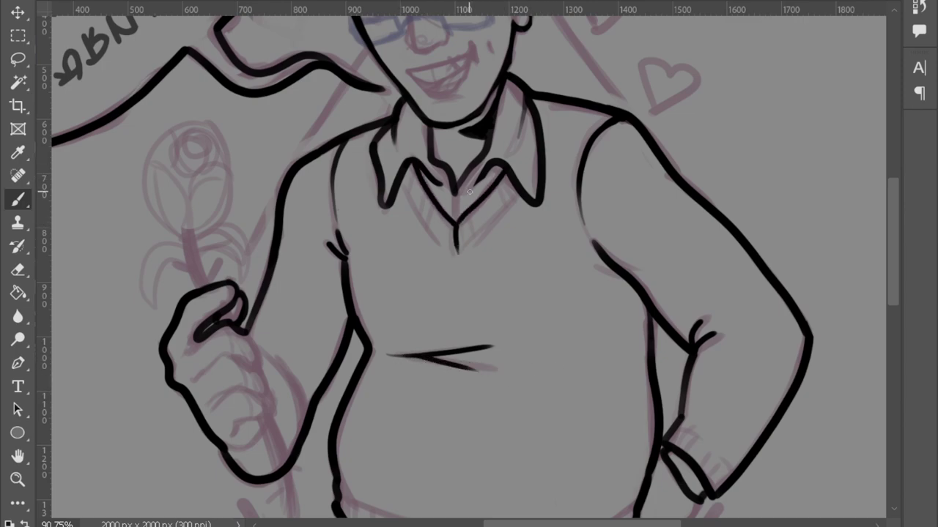
pyautogui.moveTo(431, 197); pyautogui.dragTo(457, 253)
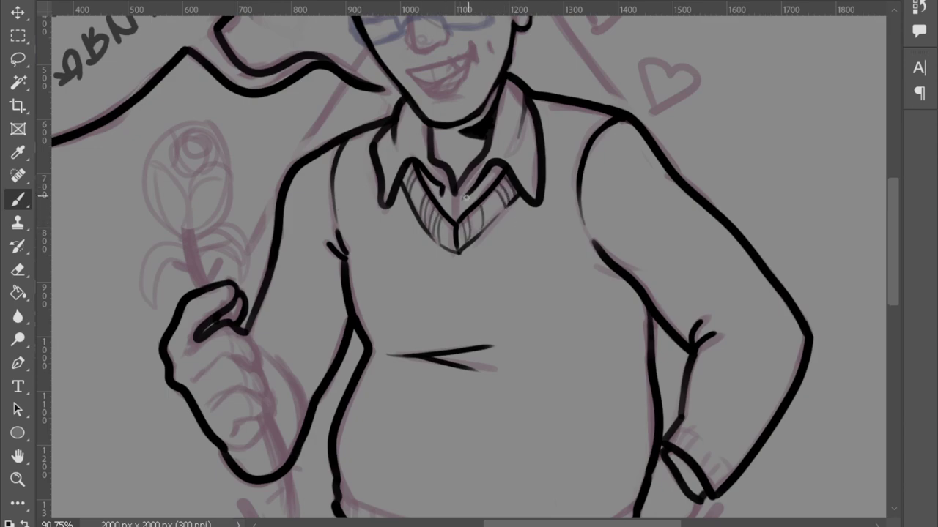
pyautogui.press('e')
pyautogui.scroll(-3, 490, 257)
pyautogui.scroll(4, 542, 109)
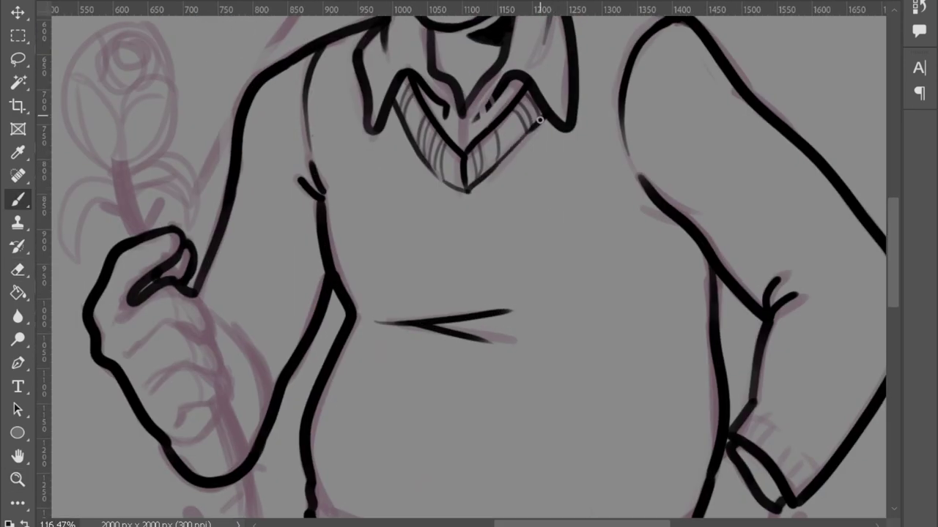
pyautogui.scroll(-3, 492, 211)
pyautogui.press('b')
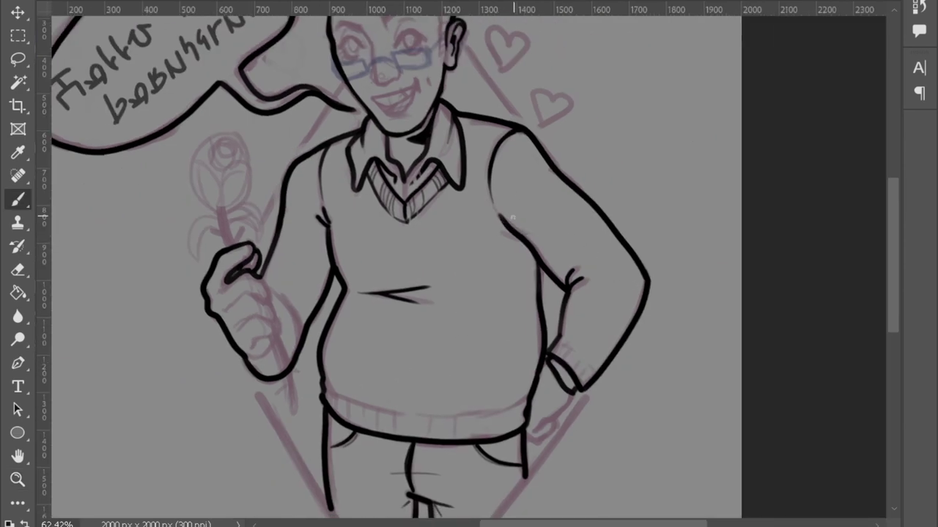
# Ink the upper edge of the sweater's hem band and the thin fold at its hip-arm end.
pyautogui.scroll(-2, 513, 264)
pyautogui.scroll(4, 492, 311)
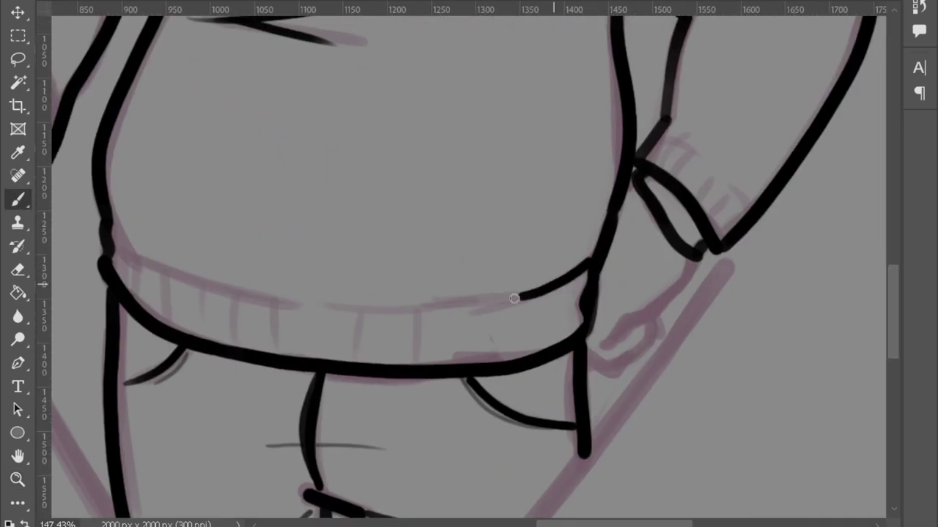
pyautogui.moveTo(322, 309); pyautogui.dragTo(571, 306)
pyautogui.moveTo(498, 329); pyautogui.dragTo(575, 314)
# Draw thin wavy rib lines at both ends of the sweater's hem band.
pyautogui.moveTo(121, 250)
pyautogui.mouseDown()
pyautogui.moveTo(146, 297)
pyautogui.moveTo(181, 330)
pyautogui.mouseUp()
pyautogui.moveTo(570, 281); pyautogui.dragTo(565, 331)
pyautogui.moveTo(553, 296); pyautogui.dragTo(555, 344)
pyautogui.moveTo(578, 277)
pyautogui.mouseDown()
pyautogui.moveTo(577, 307)
pyautogui.moveTo(540, 350)
pyautogui.mouseUp()
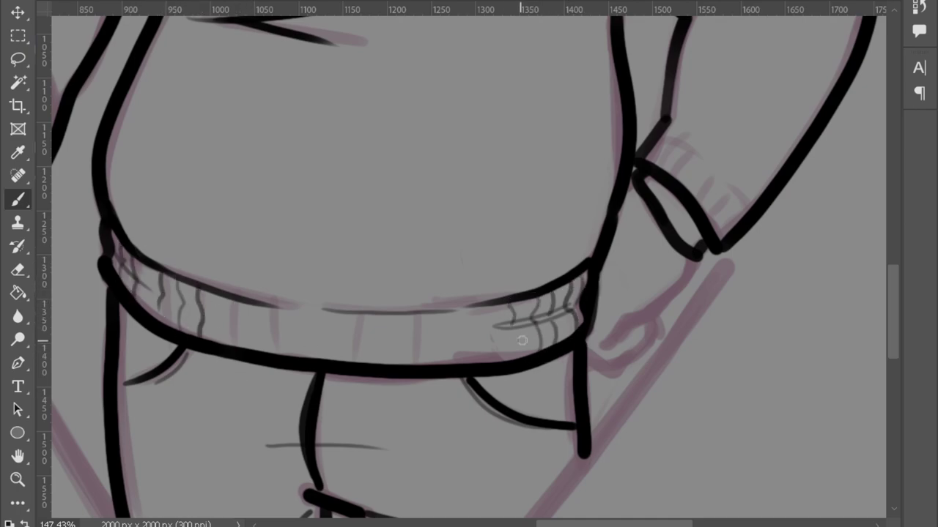
pyautogui.moveTo(529, 307); pyautogui.dragTo(530, 351)
pyautogui.moveTo(514, 313); pyautogui.dragTo(516, 355)
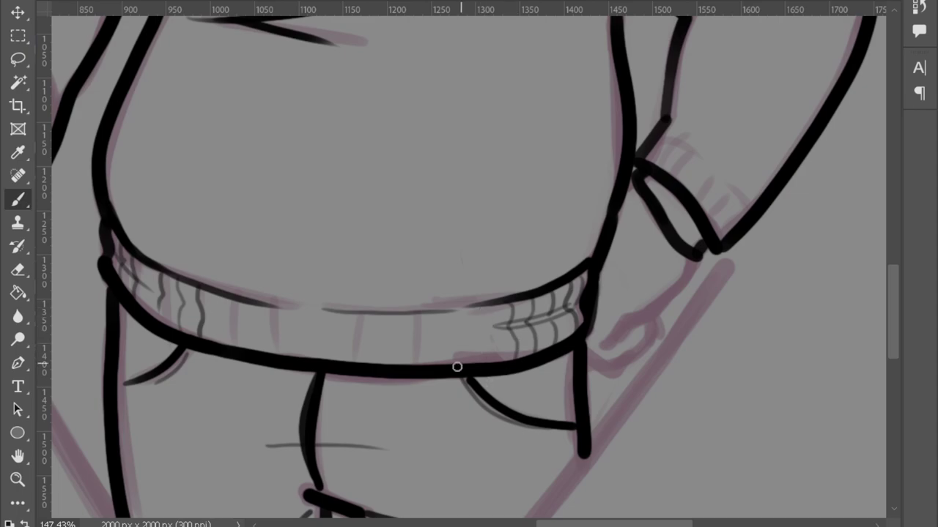
# Draw the remaining thin rib lines along the middle of the sweater's hem band.
pyautogui.moveTo(287, 313); pyautogui.dragTo(277, 353)
pyautogui.moveTo(357, 312); pyautogui.dragTo(356, 362)
pyautogui.moveTo(264, 308); pyautogui.dragTo(256, 352)
pyautogui.scroll(-1, 555, 350)
pyautogui.moveTo(413, 251); pyautogui.dragTo(414, 285)
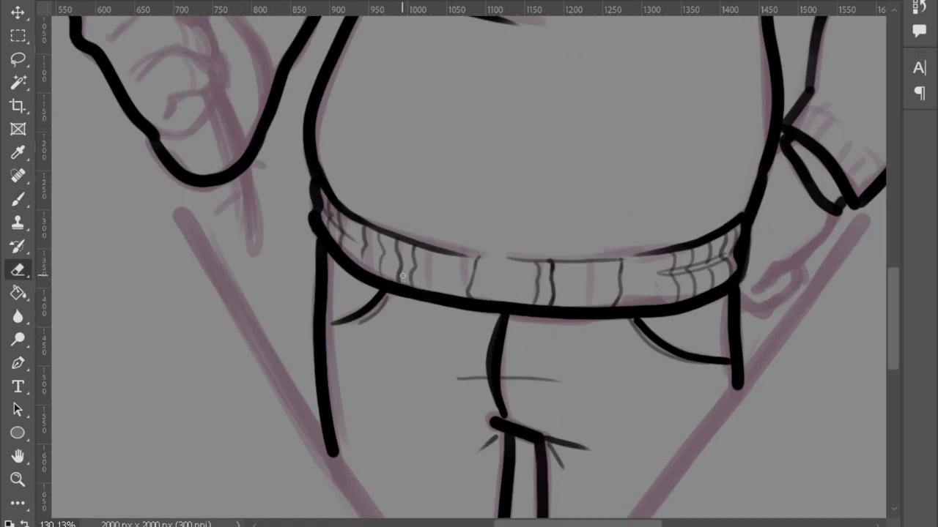
pyautogui.moveTo(656, 254); pyautogui.dragTo(644, 306)
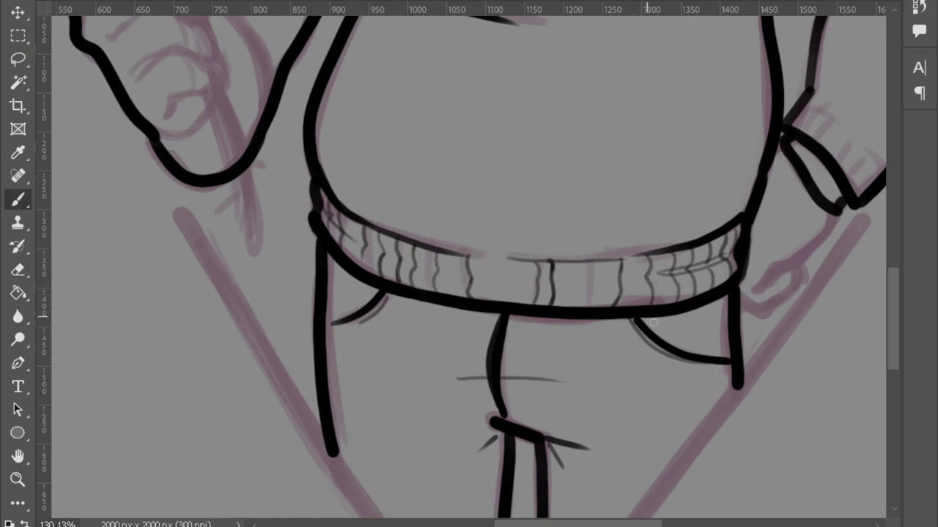
# Ink the upper edge and rib lines of the hip-resting arm's cuff and clean up the cuff opening with the eraser.
pyautogui.scroll(-10, 644, 313)
pyautogui.scroll(12, 707, 279)
pyautogui.moveTo(563, 232)
pyautogui.mouseDown()
pyautogui.moveTo(541, 270)
pyautogui.moveTo(578, 273)
pyautogui.mouseUp()
pyautogui.moveTo(612, 314); pyautogui.dragTo(634, 339)
pyautogui.moveTo(554, 223); pyautogui.dragTo(659, 335)
pyautogui.scroll(-8, 712, 364)
pyautogui.scroll(10, 664, 381)
pyautogui.press('e')
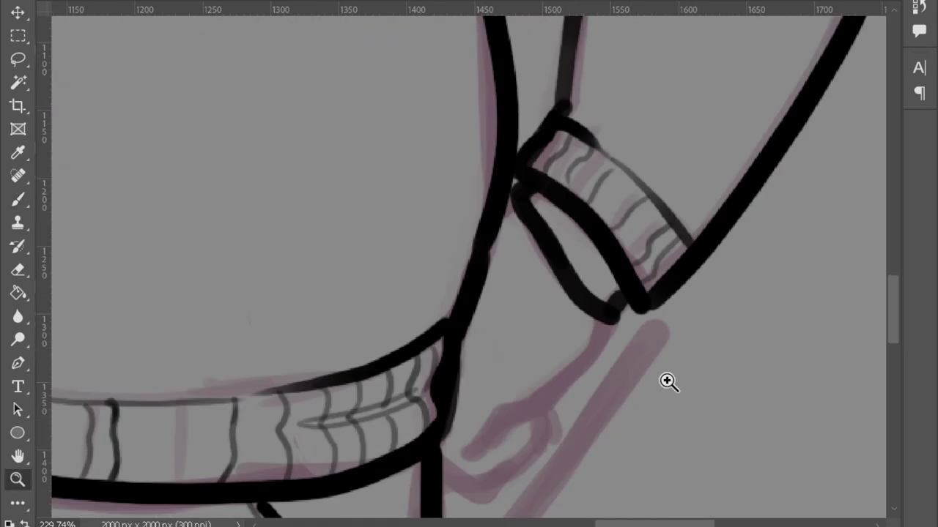
pyautogui.moveTo(610, 300)
pyautogui.mouseDown()
pyautogui.moveTo(595, 249)
pyautogui.moveTo(571, 267)
pyautogui.mouseUp()
pyautogui.moveTo(520, 179)
pyautogui.mouseDown()
pyautogui.moveTo(505, 205)
pyautogui.moveTo(516, 194)
pyautogui.mouseUp()
pyautogui.press('b')
# Ink the curved edge between the rose-holding fist and its sleeve, adding a thin parallel accent line.
pyautogui.press('z')
pyautogui.scroll(-8, 665, 344)
pyautogui.scroll(4, 665, 344)
pyautogui.press('b')
pyautogui.scroll(-3, 751, 366)
pyautogui.scroll(3, 454, 278)
pyautogui.moveTo(408, 264)
pyautogui.mouseDown()
pyautogui.moveTo(458, 336)
pyautogui.moveTo(424, 272)
pyautogui.moveTo(457, 300)
pyautogui.mouseUp()
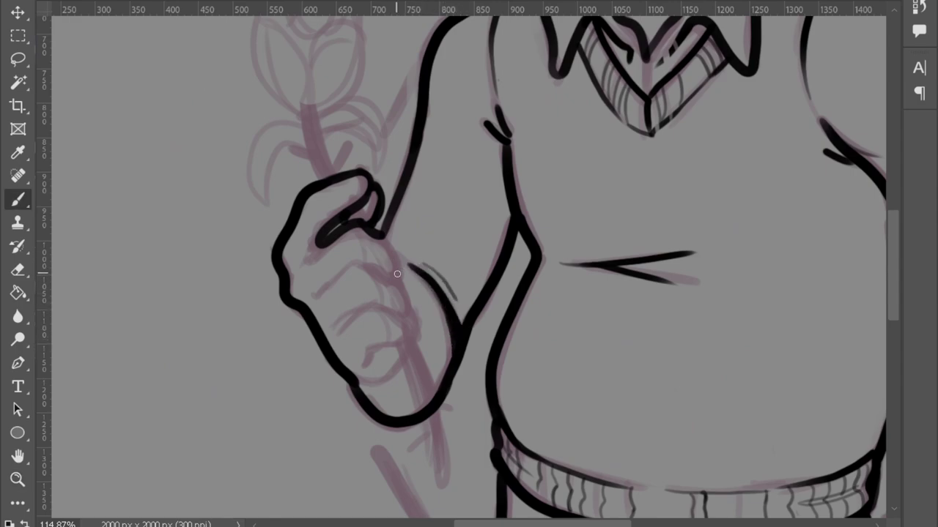
# Ink the upper curled fingers around the rose stem and extend and trim the crease below the thumb.
pyautogui.moveTo(377, 233); pyautogui.dragTo(395, 276)
pyautogui.moveTo(315, 296)
pyautogui.mouseDown()
pyautogui.moveTo(346, 265)
pyautogui.moveTo(408, 310)
pyautogui.mouseUp()
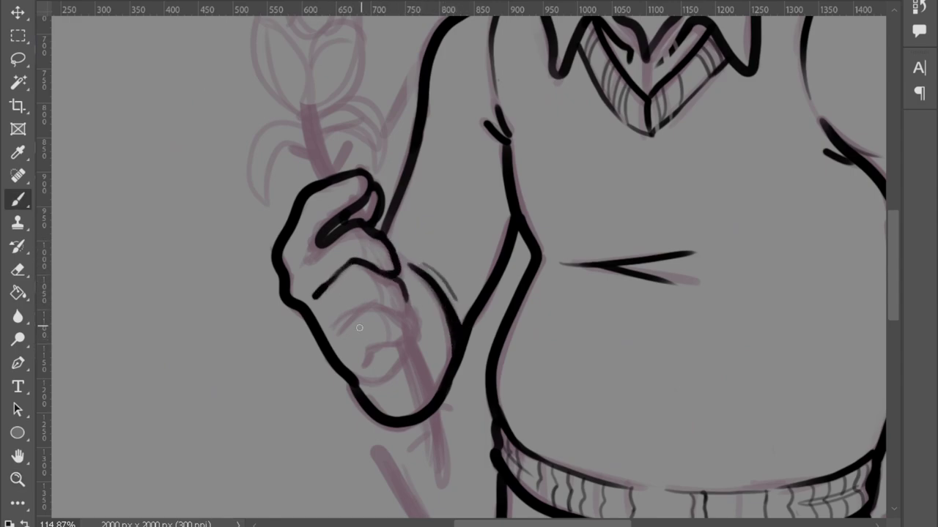
pyautogui.moveTo(334, 324)
pyautogui.mouseDown()
pyautogui.moveTo(377, 303)
pyautogui.moveTo(409, 315)
pyautogui.mouseUp()
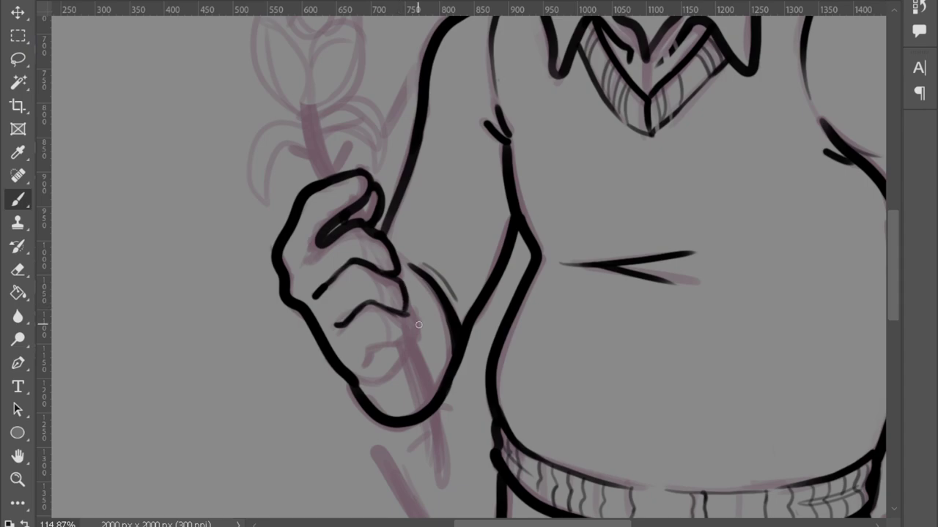
pyautogui.moveTo(305, 258); pyautogui.dragTo(329, 222)
pyautogui.press('e')
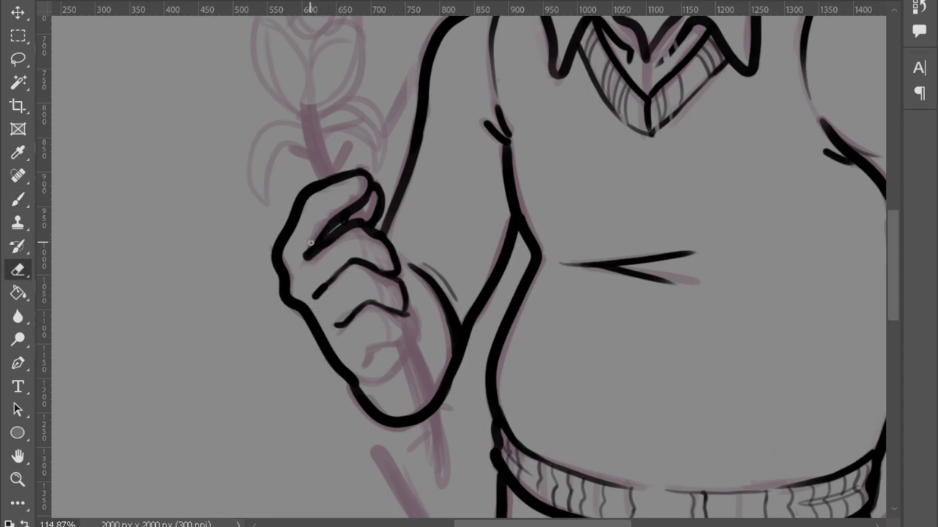
pyautogui.press('b')
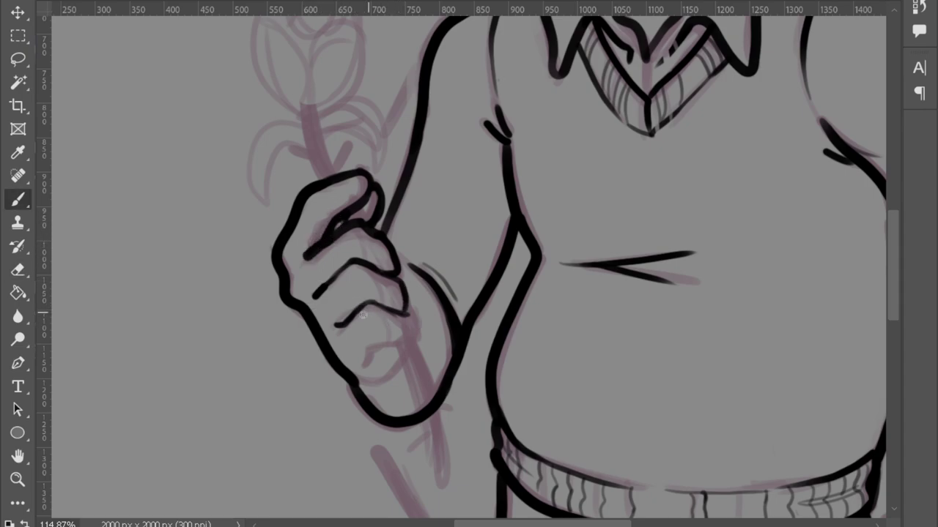
# Ink the lowest curled finger and add fingernails to the fingers and thumb of the rose-holding hand.
pyautogui.moveTo(364, 366)
pyautogui.mouseDown()
pyautogui.moveTo(398, 342)
pyautogui.moveTo(407, 315)
pyautogui.moveTo(381, 311)
pyautogui.moveTo(407, 322)
pyautogui.mouseUp()
pyautogui.press('e')
pyautogui.press('b')
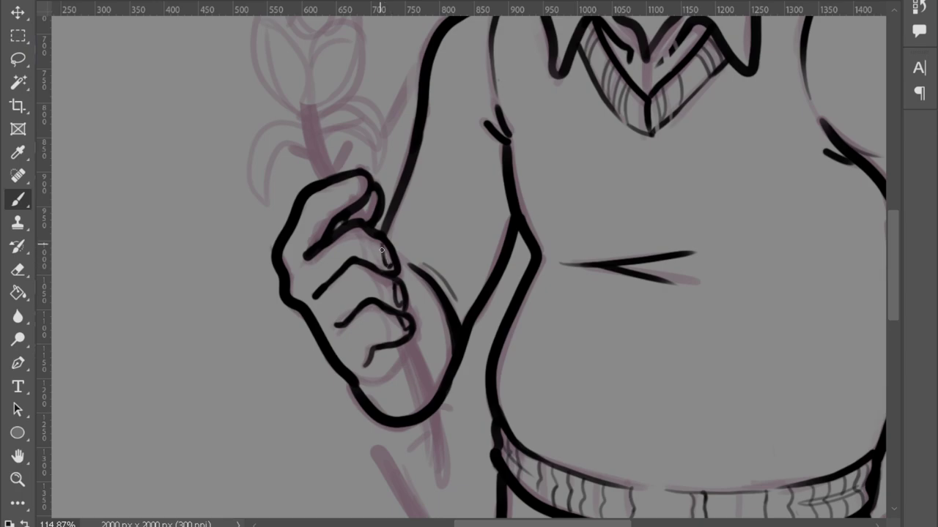
pyautogui.press('e')
pyautogui.moveTo(362, 183); pyautogui.dragTo(343, 175)
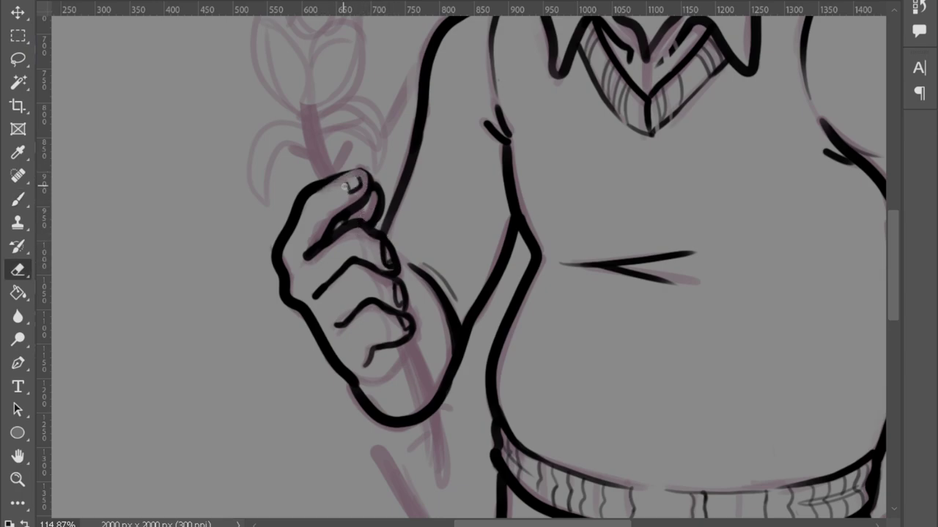
pyautogui.press('b')
# Erase the end of the sleeve line where it meets the curled fingers of the rose-holding hand.
pyautogui.scroll(-3, 363, 205)
pyautogui.scroll(5, 550, 325)
pyautogui.press('e')
pyautogui.moveTo(512, 285)
pyautogui.mouseDown()
pyautogui.moveTo(528, 329)
pyautogui.moveTo(506, 317)
pyautogui.mouseUp()
pyautogui.press('b')
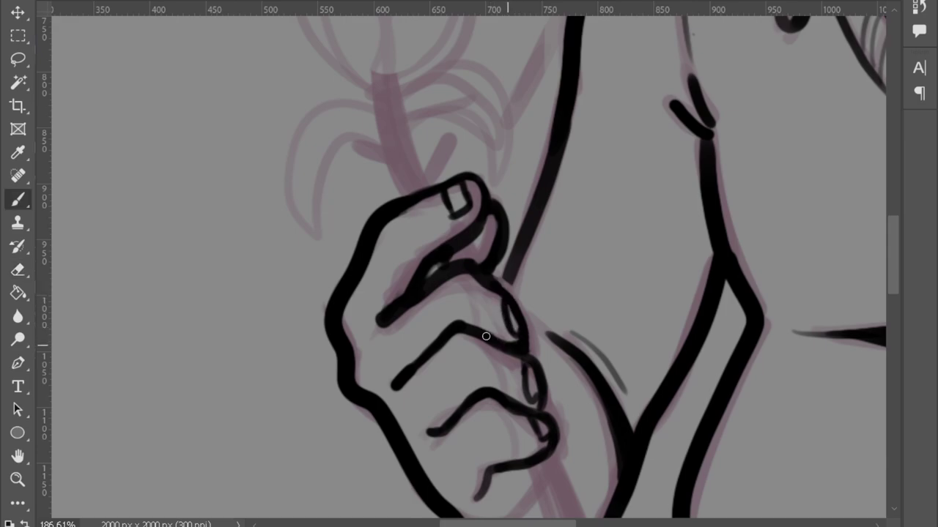
# Select the inked lower fingers of the rose-holding fist and adjust their placement with Free Transform.
pyautogui.scroll(-4, 496, 335)
pyautogui.scroll(3, 375, 205)
pyautogui.press('l')
pyautogui.moveTo(287, 343)
pyautogui.mouseDown()
pyautogui.moveTo(353, 397)
pyautogui.moveTo(383, 377)
pyautogui.mouseUp()
pyautogui.hotkey('ctrl', 't')
pyautogui.press('Return')
pyautogui.moveTo(317, 273)
pyautogui.mouseDown()
pyautogui.moveTo(335, 229)
pyautogui.moveTo(350, 377)
pyautogui.mouseUp()
pyautogui.hotkey('ctrl', 't')
pyautogui.moveTo(328, 293); pyautogui.dragTo(340, 291)
pyautogui.press('Return')
pyautogui.hotkey('ctrl', 'd')
pyautogui.press('b')
pyautogui.press('e')
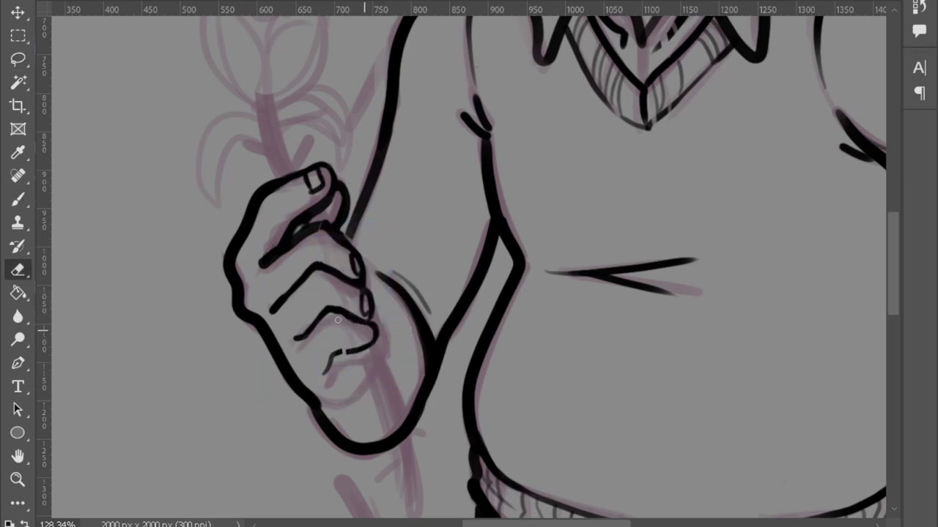
# Erase the tips of the two lowest curled fingers and redraw the fist's edge below the upper fingernail.
pyautogui.press('b')
pyautogui.moveTo(326, 372)
pyautogui.mouseDown()
pyautogui.moveTo(339, 352)
pyautogui.moveTo(375, 343)
pyautogui.moveTo(360, 277)
pyautogui.moveTo(367, 299)
pyautogui.mouseUp()
pyautogui.press('e')
pyautogui.press('b')
pyautogui.press('e')
pyautogui.moveTo(376, 343)
pyautogui.mouseDown()
pyautogui.moveTo(359, 347)
pyautogui.moveTo(386, 326)
pyautogui.mouseUp()
pyautogui.press('b')
pyautogui.moveTo(350, 362)
pyautogui.mouseDown()
pyautogui.moveTo(384, 349)
pyautogui.moveTo(384, 329)
pyautogui.moveTo(336, 368)
pyautogui.mouseUp()
pyautogui.hotkey('ctrl', 'z')
pyautogui.hotkey('ctrl', 'z')
pyautogui.hotkey('ctrl', 'z')
pyautogui.press('e')
pyautogui.press('b')
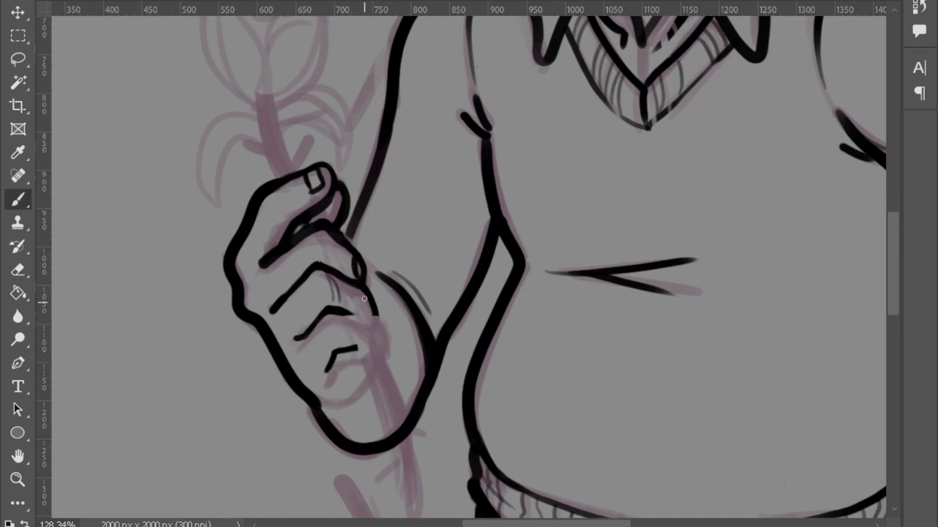
# Ink a rounded tip with a fingernail for the third curled finger and add thin crease lines above it.
pyautogui.moveTo(342, 315)
pyautogui.mouseDown()
pyautogui.moveTo(388, 312)
pyautogui.moveTo(366, 349)
pyautogui.mouseUp()
pyautogui.moveTo(378, 307)
pyautogui.mouseDown()
pyautogui.moveTo(388, 337)
pyautogui.moveTo(383, 322)
pyautogui.moveTo(394, 319)
pyautogui.moveTo(393, 329)
pyautogui.mouseUp()
pyautogui.press('e')
pyautogui.press('b')
pyautogui.press('e')
pyautogui.press('b')
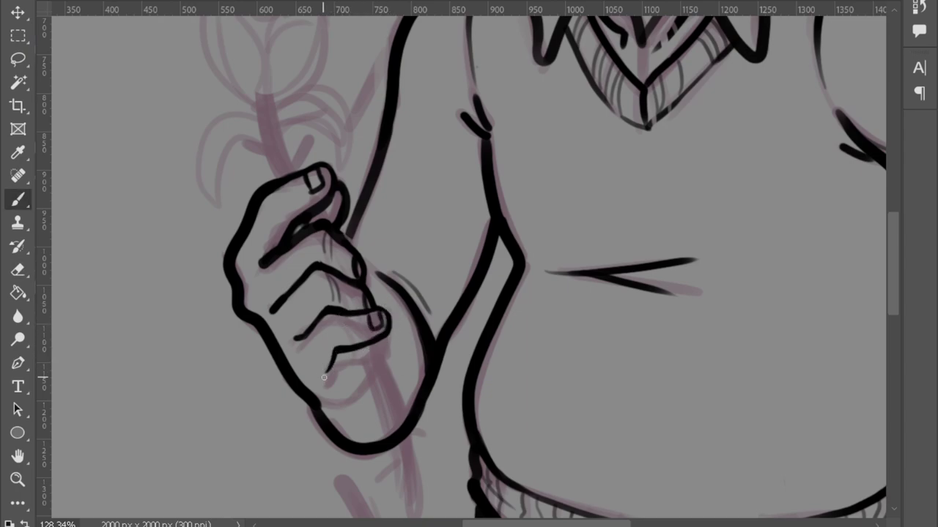
# Ink the lower edge of the fist and the sweater cuff's inner edge, with thin ribbing lines around the wrist.
pyautogui.moveTo(319, 407)
pyautogui.mouseDown()
pyautogui.moveTo(359, 400)
pyautogui.moveTo(383, 340)
pyautogui.moveTo(391, 352)
pyautogui.moveTo(378, 381)
pyautogui.moveTo(391, 372)
pyautogui.moveTo(355, 419)
pyautogui.moveTo(362, 433)
pyautogui.moveTo(394, 403)
pyautogui.mouseUp()
pyautogui.hotkey('ctrl', 'z')
pyautogui.press('e')
pyautogui.press('b')
pyautogui.moveTo(395, 366); pyautogui.dragTo(390, 416)
pyautogui.moveTo(390, 329); pyautogui.dragTo(410, 376)
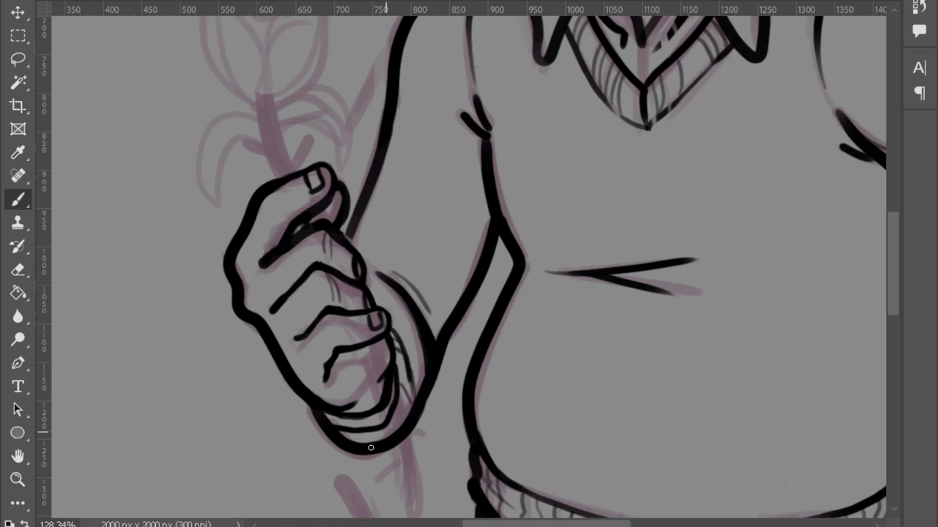
# Clean up the lowest finger's crease and add a thin shading line on the finger above it.
pyautogui.hotkey('ctrl', '0')
pyautogui.scroll(5, 396, 456)
pyautogui.press('e')
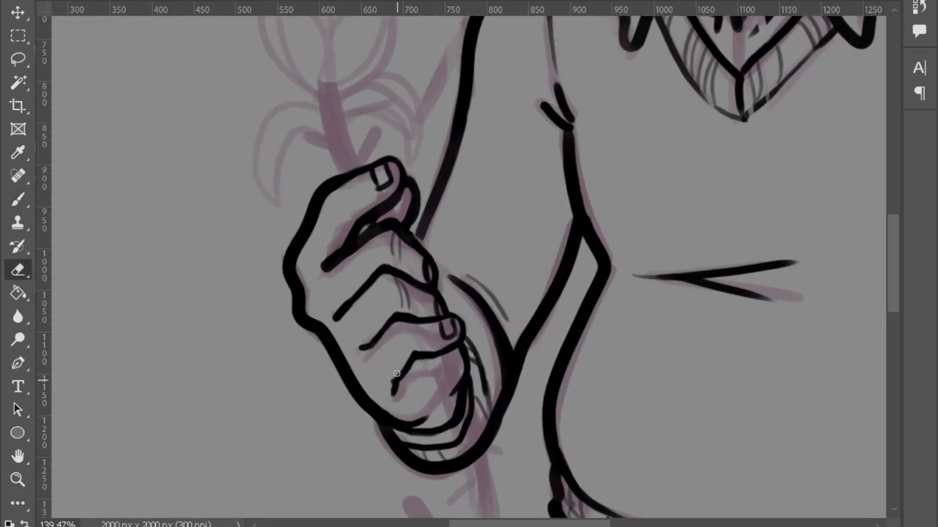
pyautogui.press('b')
pyautogui.press('e')
pyautogui.press('b')
pyautogui.press('e')
pyautogui.press('b')
pyautogui.hotkey('ctrl', '0')
pyautogui.scroll(5, 492, 377)
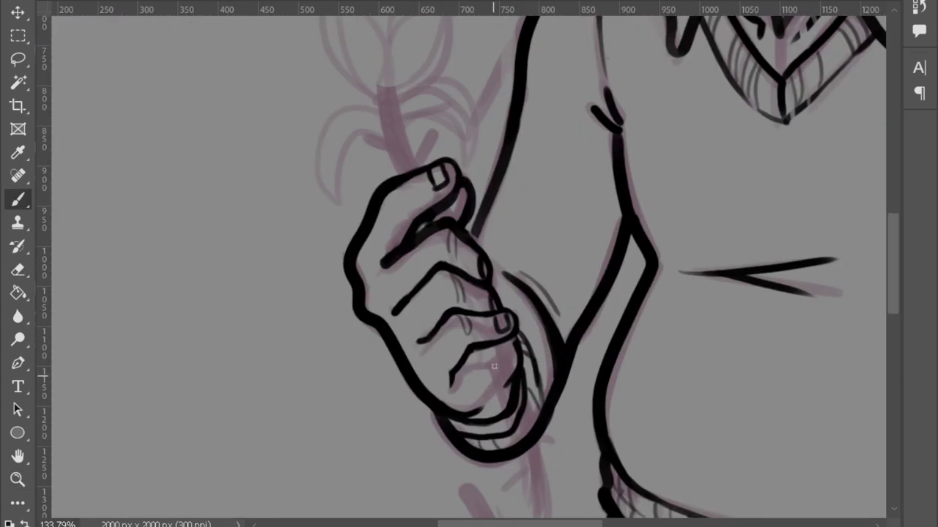
# Redraw the curled fingers with rounded knuckles and tips, removing their fingernails.
pyautogui.press('e')
pyautogui.moveTo(469, 366)
pyautogui.mouseDown()
pyautogui.moveTo(439, 272)
pyautogui.moveTo(485, 357)
pyautogui.mouseUp()
pyautogui.press('b')
pyautogui.moveTo(482, 247); pyautogui.dragTo(491, 287)
pyautogui.moveTo(504, 375); pyautogui.dragTo(438, 335)
pyautogui.moveTo(460, 371)
pyautogui.mouseDown()
pyautogui.moveTo(455, 392)
pyautogui.moveTo(504, 369)
pyautogui.mouseUp()
pyautogui.moveTo(420, 348); pyautogui.dragTo(449, 327)
pyautogui.moveTo(396, 307)
pyautogui.mouseDown()
pyautogui.moveTo(432, 274)
pyautogui.moveTo(489, 287)
pyautogui.mouseUp()
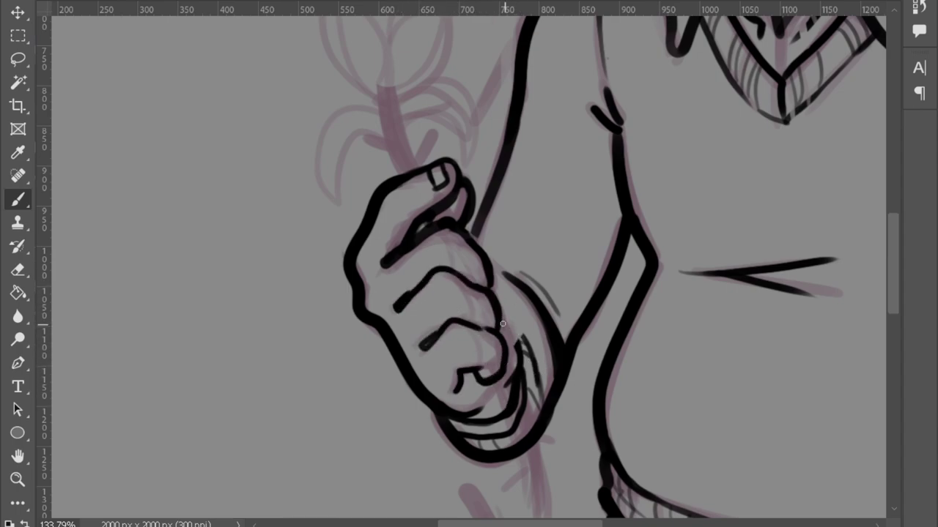
# Clean up the redrawn finger outlines and add thin shading lines across the curled fingers.
pyautogui.press('e')
pyautogui.moveTo(469, 228)
pyautogui.mouseDown()
pyautogui.moveTo(460, 206)
pyautogui.moveTo(471, 233)
pyautogui.moveTo(461, 263)
pyautogui.mouseUp()
pyautogui.press('b')
pyautogui.press('e')
pyautogui.press('b')
pyautogui.press('z')
pyautogui.moveTo(556, 381); pyautogui.dragTo(569, 318)
pyautogui.press('e')
pyautogui.press('b')
# Ink the cuff's inner and outer edges beside the fist, add ribbing marks and reinforce the sleeve opening's outline.
pyautogui.moveTo(498, 229)
pyautogui.mouseDown()
pyautogui.moveTo(489, 306)
pyautogui.moveTo(514, 313)
pyautogui.mouseUp()
pyautogui.press('e')
pyautogui.press('b')
pyautogui.moveTo(506, 236); pyautogui.dragTo(536, 355)
pyautogui.moveTo(425, 375)
pyautogui.mouseDown()
pyautogui.moveTo(410, 356)
pyautogui.moveTo(462, 357)
pyautogui.moveTo(504, 335)
pyautogui.moveTo(506, 269)
pyautogui.mouseUp()
pyautogui.press('e')
pyautogui.press('b')
pyautogui.moveTo(469, 403); pyautogui.dragTo(496, 384)
pyautogui.press('e')
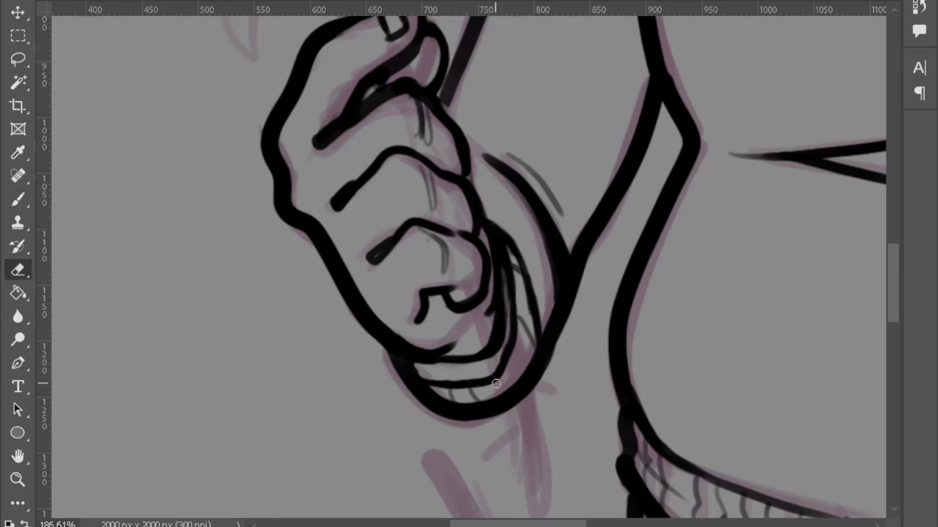
pyautogui.press('b')
pyautogui.scroll(-8, 504, 406)
pyautogui.scroll(8, 590, 439)
pyautogui.moveTo(484, 411); pyautogui.dragTo(526, 375)
pyautogui.moveTo(599, 299)
pyautogui.mouseDown()
pyautogui.moveTo(531, 377)
pyautogui.moveTo(526, 413)
pyautogui.moveTo(472, 422)
pyautogui.moveTo(511, 430)
pyautogui.mouseUp()
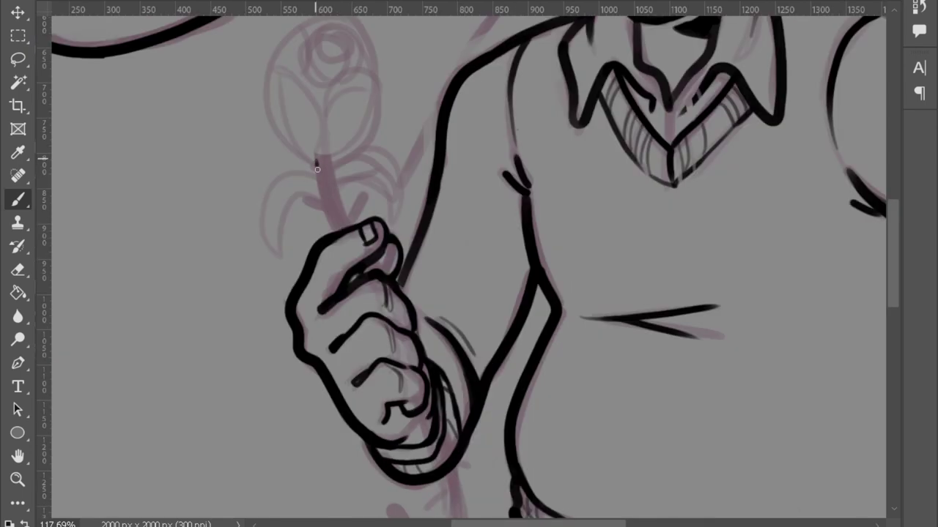
# Ink both edges of the rose stem above the fist and the short piece between thumb and fingers.
pyautogui.moveTo(317, 160); pyautogui.dragTo(354, 226)
pyautogui.press('e')
pyautogui.press('b')
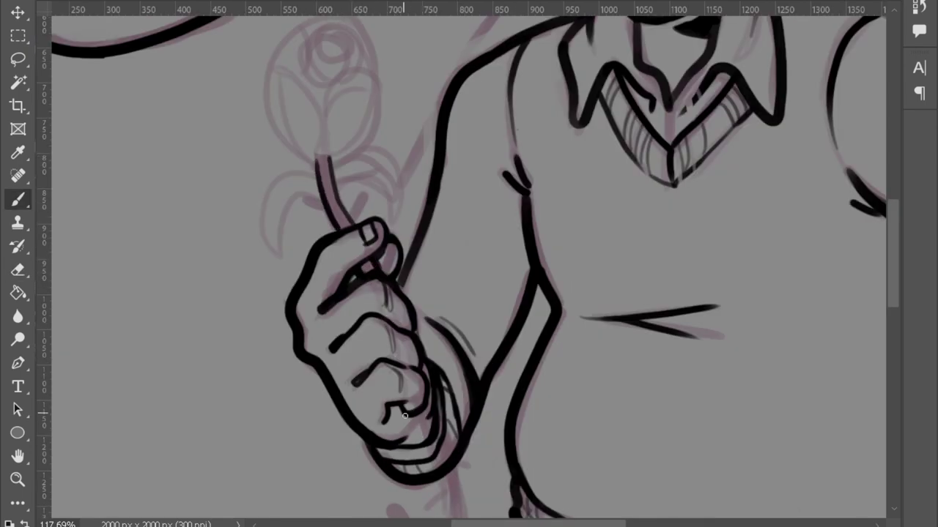
# Ink the rose stem hanging below the fist with a slanted cut end, erasing the surplus lines.
pyautogui.moveTo(417, 458); pyautogui.dragTo(442, 383)
pyautogui.moveTo(428, 333)
pyautogui.mouseDown()
pyautogui.moveTo(438, 483)
pyautogui.moveTo(440, 333)
pyautogui.mouseUp()
pyautogui.press('e')
pyautogui.moveTo(440, 410)
pyautogui.mouseDown()
pyautogui.moveTo(438, 343)
pyautogui.moveTo(425, 331)
pyautogui.mouseUp()
pyautogui.press('b')
pyautogui.press('e')
pyautogui.press('b')
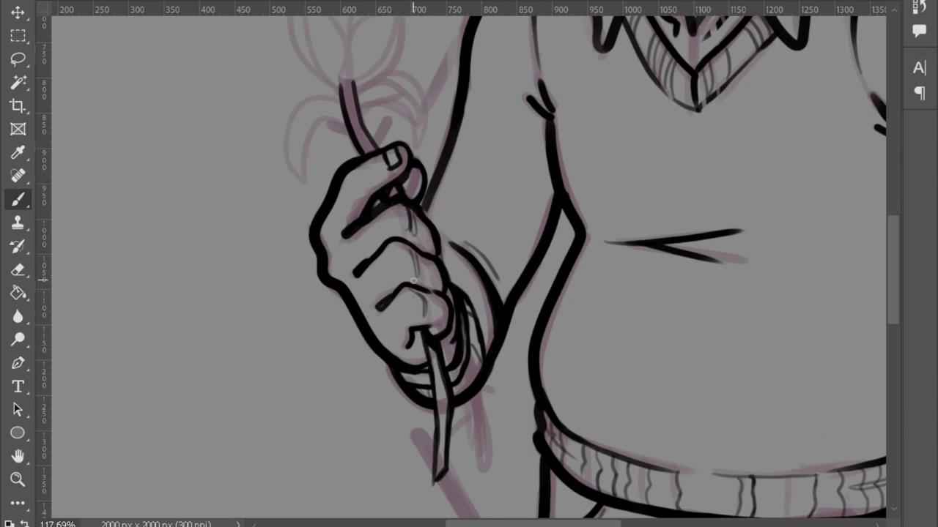
# Ink the lower curves of the rosebud on both sides of the stem.
pyautogui.press('z')
pyautogui.moveTo(413, 280); pyautogui.dragTo(439, 279)
pyautogui.scroll(5, 530, 438)
pyautogui.press('b')
pyautogui.moveTo(348, 187)
pyautogui.mouseDown()
pyautogui.moveTo(426, 276)
pyautogui.moveTo(458, 211)
pyautogui.moveTo(469, 224)
pyautogui.moveTo(422, 281)
pyautogui.mouseUp()
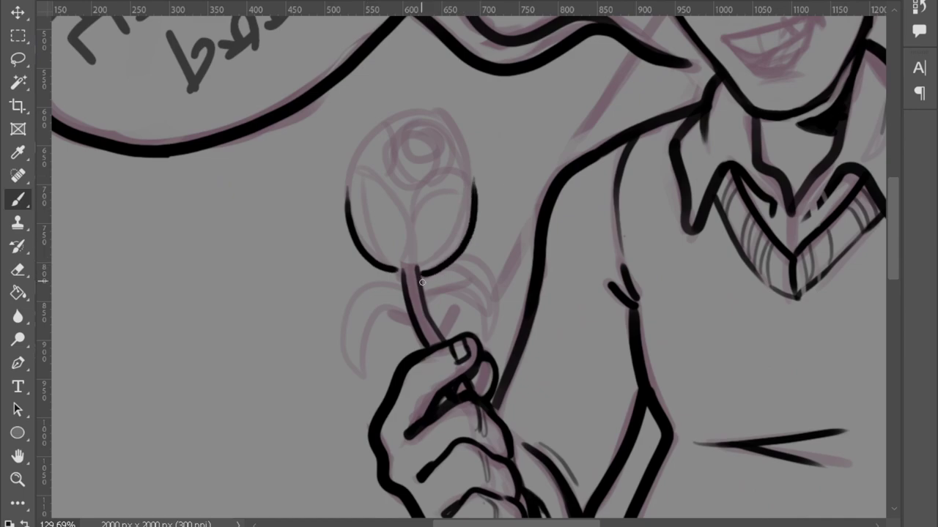
# Ink the leaf to the right of the rose stem with a central vein and a wavy lower edge.
pyautogui.moveTo(504, 290)
pyautogui.mouseDown()
pyautogui.moveTo(430, 289)
pyautogui.moveTo(484, 318)
pyautogui.moveTo(511, 300)
pyautogui.mouseUp()
pyautogui.press('e')
pyautogui.press('b')
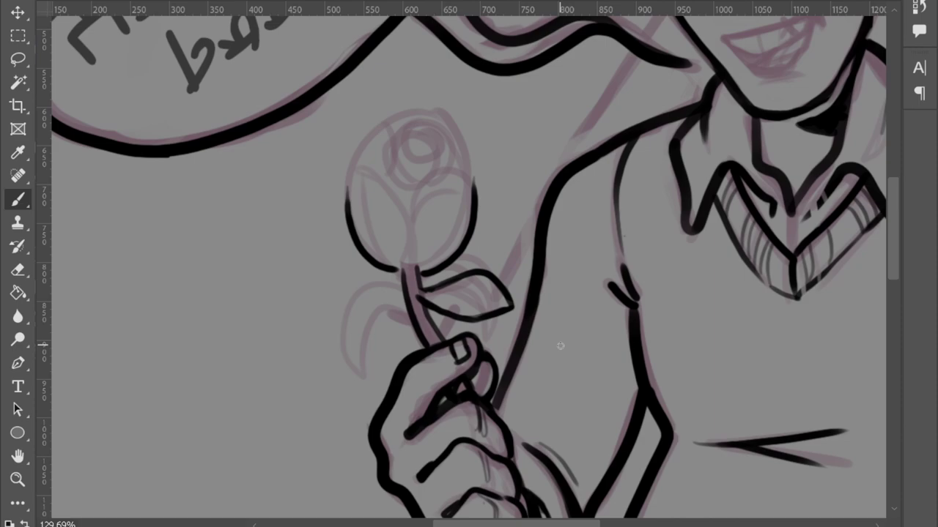
pyautogui.moveTo(460, 288)
pyautogui.mouseDown()
pyautogui.moveTo(513, 311)
pyautogui.moveTo(508, 292)
pyautogui.moveTo(454, 279)
pyautogui.moveTo(501, 322)
pyautogui.moveTo(507, 279)
pyautogui.mouseUp()
pyautogui.press('e')
pyautogui.press('b')
pyautogui.press('e')
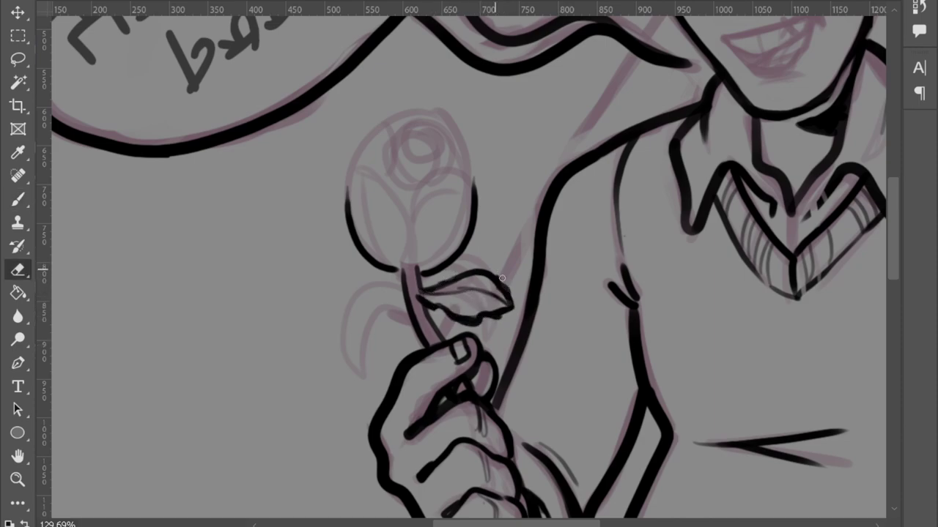
# Refine the right leaf's lower edge and trim the outline near its tip.
pyautogui.press('b')
pyautogui.moveTo(423, 303); pyautogui.dragTo(453, 321)
pyautogui.press('e')
pyautogui.moveTo(489, 275); pyautogui.dragTo(515, 303)
pyautogui.press('b')
pyautogui.press('e')
# Ink overlapping petals and small sepals on the rosebud, sketch its top, and start the left leaf's curve.
pyautogui.press('b')
pyautogui.moveTo(407, 310); pyautogui.dragTo(346, 357)
pyautogui.press('e')
pyautogui.press('b')
pyautogui.moveTo(356, 174)
pyautogui.mouseDown()
pyautogui.moveTo(414, 135)
pyautogui.moveTo(467, 182)
pyautogui.moveTo(419, 220)
pyautogui.moveTo(414, 265)
pyautogui.mouseUp()
pyautogui.moveTo(415, 217)
pyautogui.mouseDown()
pyautogui.moveTo(454, 249)
pyautogui.moveTo(397, 270)
pyautogui.moveTo(432, 265)
pyautogui.moveTo(421, 282)
pyautogui.moveTo(392, 291)
pyautogui.mouseUp()
pyautogui.press('e')
pyautogui.press('b')
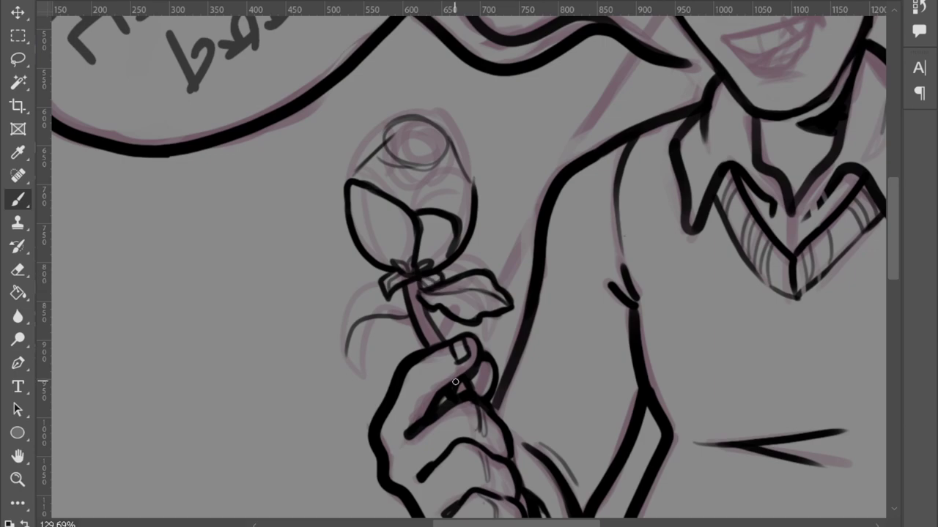
# Replace the left leaf's curve with a pointed leaf that has a jagged lower edge and a central vein.
pyautogui.press('e')
pyautogui.moveTo(400, 315); pyautogui.dragTo(355, 343)
pyautogui.press('b')
pyautogui.moveTo(402, 302)
pyautogui.mouseDown()
pyautogui.moveTo(324, 336)
pyautogui.moveTo(354, 350)
pyautogui.moveTo(397, 334)
pyautogui.moveTo(317, 355)
pyautogui.moveTo(405, 312)
pyautogui.mouseUp()
pyautogui.press('e')
pyautogui.press('b')
pyautogui.moveTo(365, 346); pyautogui.dragTo(413, 314)
pyautogui.press('e')
pyautogui.press('b')
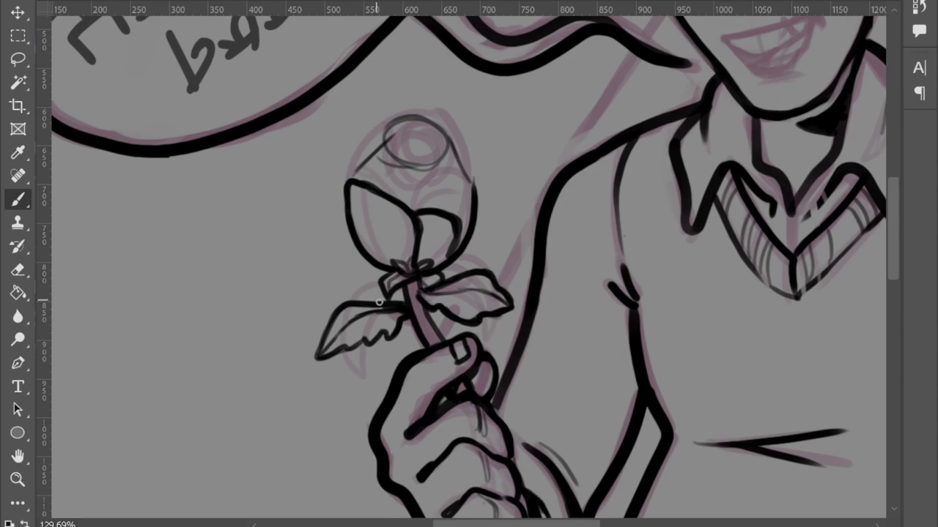
# Add curled sepals on both sides of the rosebud's base.
pyautogui.press('e')
pyautogui.press('b')
pyautogui.moveTo(447, 273); pyautogui.dragTo(482, 244)
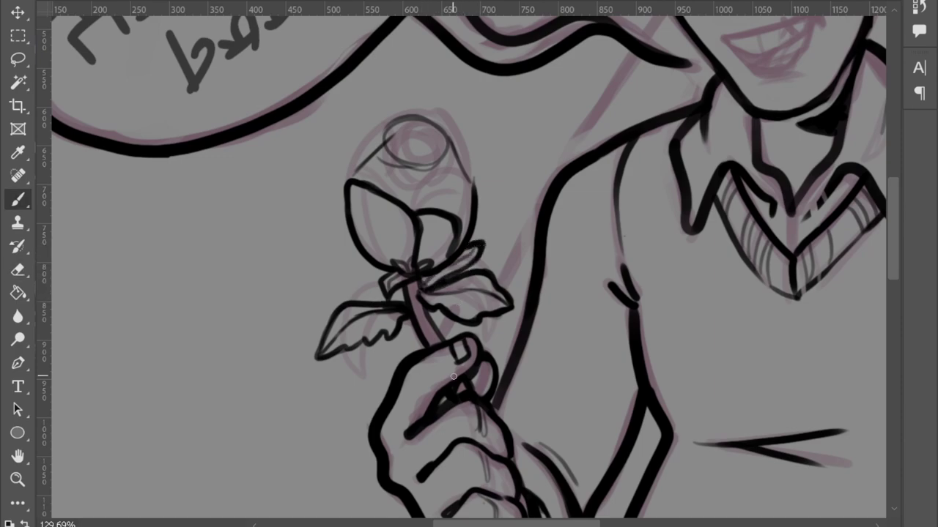
pyautogui.moveTo(382, 272); pyautogui.dragTo(376, 264)
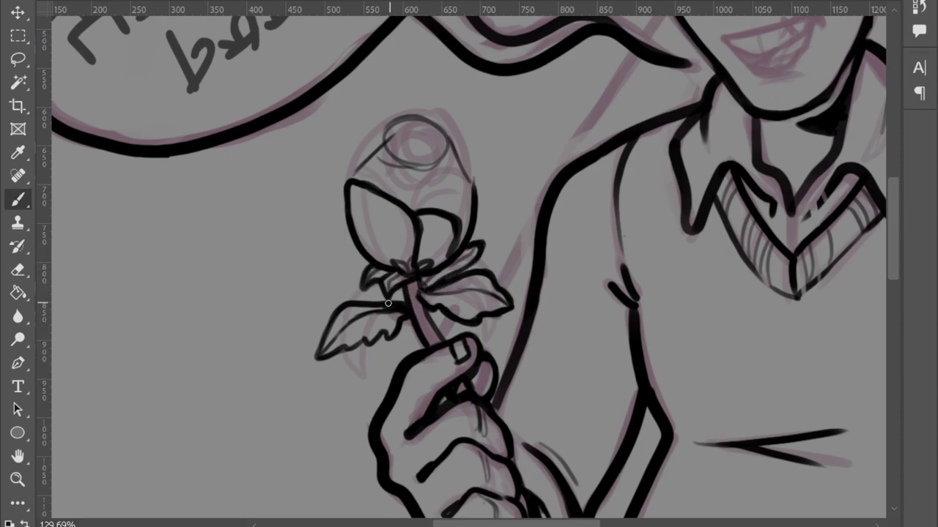
# Trim the right sepal and erase the rosebud's inner petal lines, leaving its outer curves.
pyautogui.press('e')
pyautogui.moveTo(476, 244); pyautogui.dragTo(443, 281)
pyautogui.press('b')
pyautogui.press('e')
pyautogui.press('b')
pyautogui.press('e')
pyautogui.moveTo(394, 215)
pyautogui.mouseDown()
pyautogui.moveTo(430, 254)
pyautogui.moveTo(454, 220)
pyautogui.moveTo(451, 270)
pyautogui.mouseUp()
pyautogui.press('b')
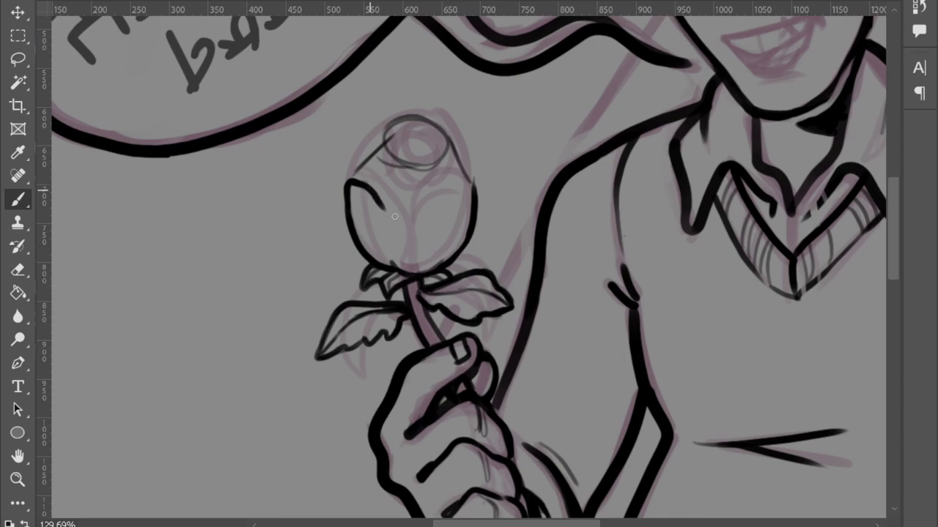
# Ink an S-curved front petal across the rosebud and a rounded petal overlapping it on the right.
pyautogui.moveTo(377, 198); pyautogui.dragTo(434, 257)
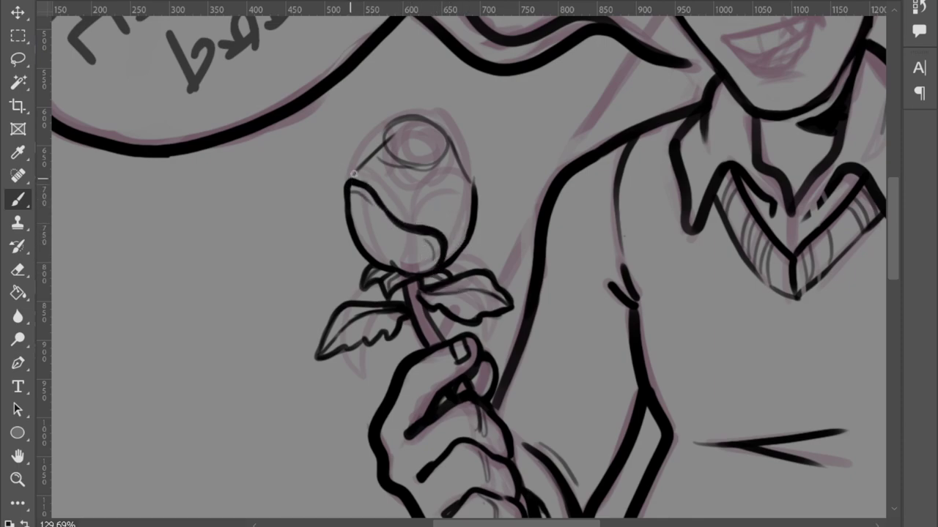
pyautogui.moveTo(415, 224)
pyautogui.mouseDown()
pyautogui.moveTo(470, 220)
pyautogui.moveTo(461, 249)
pyautogui.mouseUp()
pyautogui.moveTo(456, 211); pyautogui.dragTo(476, 186)
pyautogui.press('e')
pyautogui.press('b')
# Ink the curled outer petal tips on both sides of the rose and the wavy upper rim of the middle petal.
pyautogui.moveTo(354, 189)
pyautogui.mouseDown()
pyautogui.moveTo(351, 180)
pyautogui.moveTo(372, 155)
pyautogui.mouseUp()
pyautogui.hotkey('ctrl', 'z')
pyautogui.press('e')
pyautogui.press('b')
pyautogui.moveTo(460, 164); pyautogui.dragTo(482, 183)
pyautogui.moveTo(366, 169)
pyautogui.mouseDown()
pyautogui.moveTo(406, 172)
pyautogui.moveTo(373, 157)
pyautogui.moveTo(441, 164)
pyautogui.moveTo(454, 152)
pyautogui.moveTo(442, 163)
pyautogui.moveTo(456, 195)
pyautogui.moveTo(443, 164)
pyautogui.mouseUp()
pyautogui.hotkey('ctrl', 'z')
pyautogui.press('e')
pyautogui.press('b')
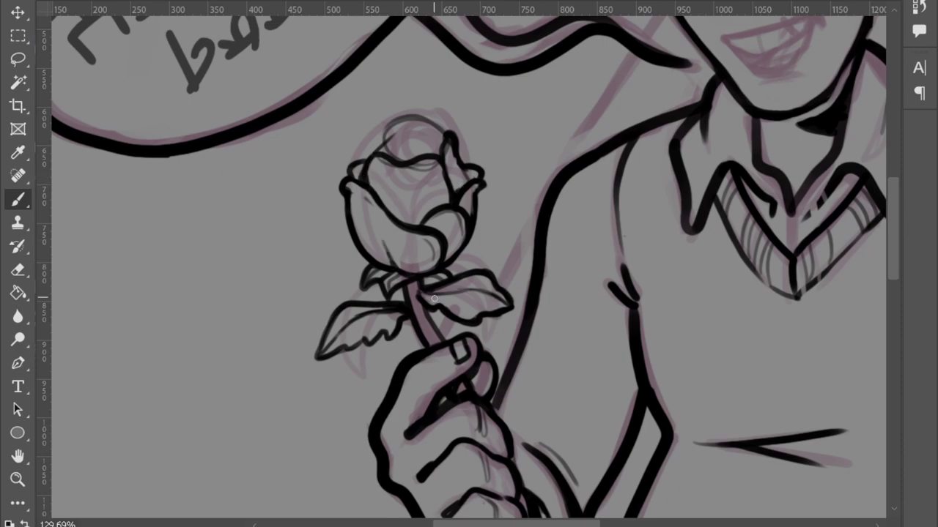
# Ink the top of the rose with a rounded centre, a spiral inside it and small petals around it.
pyautogui.press('e')
pyautogui.press('b')
pyautogui.moveTo(427, 163)
pyautogui.mouseDown()
pyautogui.moveTo(425, 135)
pyautogui.moveTo(416, 149)
pyautogui.moveTo(428, 168)
pyautogui.moveTo(444, 137)
pyautogui.moveTo(393, 128)
pyautogui.moveTo(444, 133)
pyautogui.moveTo(393, 156)
pyautogui.moveTo(406, 122)
pyautogui.moveTo(409, 151)
pyautogui.moveTo(457, 171)
pyautogui.moveTo(410, 150)
pyautogui.moveTo(439, 149)
pyautogui.moveTo(408, 138)
pyautogui.moveTo(427, 147)
pyautogui.moveTo(416, 138)
pyautogui.moveTo(420, 150)
pyautogui.moveTo(399, 130)
pyautogui.moveTo(430, 129)
pyautogui.moveTo(401, 120)
pyautogui.moveTo(432, 129)
pyautogui.moveTo(406, 126)
pyautogui.moveTo(394, 156)
pyautogui.mouseUp()
pyautogui.hotkey('ctrl', 'z')
pyautogui.hotkey('ctrl', 'z')
pyautogui.press('e')
pyautogui.press('b')
pyautogui.press('e')
pyautogui.press('b')
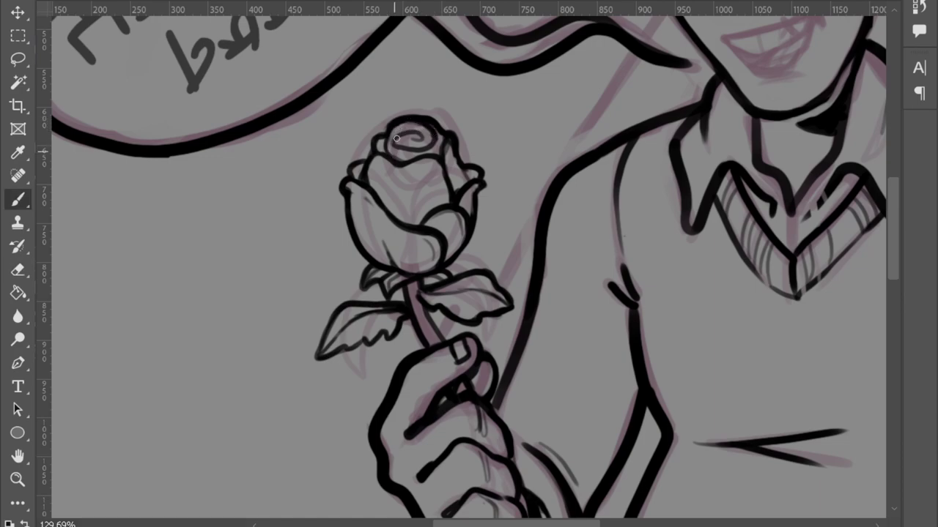
# Lasso part of the rosebud's petal linework, adjust it with a transform, and deselect it.
pyautogui.press('e')
pyautogui.press('b')
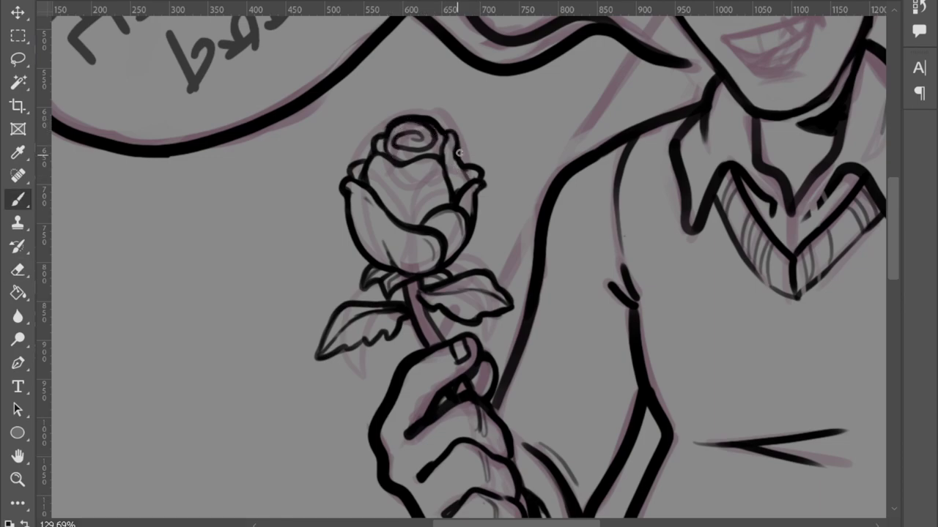
pyautogui.scroll(2, 376, 178)
pyautogui.press('l')
pyautogui.moveTo(377, 178); pyautogui.dragTo(413, 293)
pyautogui.press('v')
pyautogui.rightClick(454, 220)
pyautogui.click(523, 247)
pyautogui.press('Return')
pyautogui.hotkey('ctrl', 'd')
# Erase the rough ends around the adjusted rosebud lines and ink them back into the surrounding petals.
pyautogui.press('e')
pyautogui.moveTo(483, 252)
pyautogui.mouseDown()
pyautogui.moveTo(469, 282)
pyautogui.moveTo(489, 268)
pyautogui.mouseUp()
pyautogui.press('b')
pyautogui.moveTo(498, 220); pyautogui.dragTo(517, 267)
pyautogui.press('e')
pyautogui.press('b')
# Ink the open smile's outline with its cheek-side corner crease, the small cheek dimple, and a short line beneath the lower lip.
pyautogui.press('z')
pyautogui.scroll(-1, 544, 383)
pyautogui.scroll(-3, 582, 418)
pyautogui.scroll(5, 728, 203)
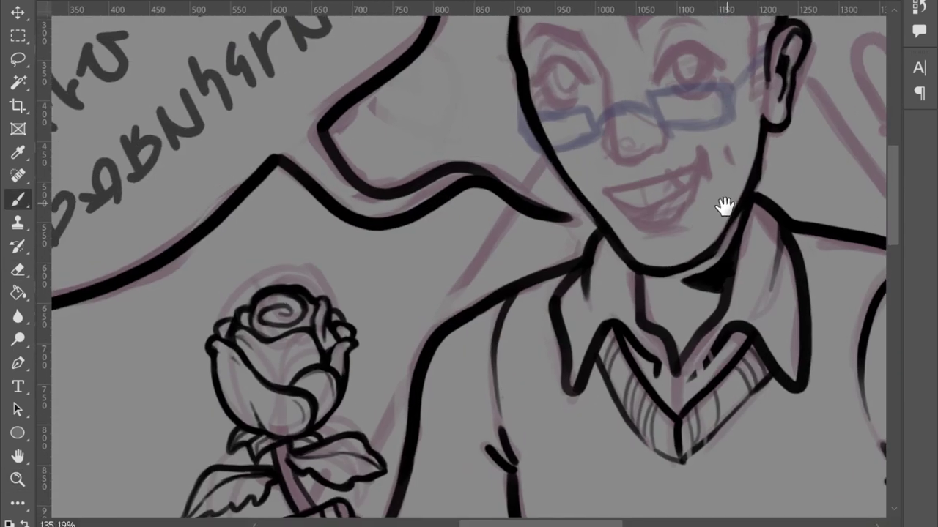
pyautogui.press('b')
pyautogui.moveTo(629, 229); pyautogui.dragTo(632, 255)
pyautogui.moveTo(652, 228); pyautogui.dragTo(653, 238)
pyautogui.moveTo(531, 273)
pyautogui.mouseDown()
pyautogui.moveTo(626, 239)
pyautogui.moveTo(618, 271)
pyautogui.mouseUp()
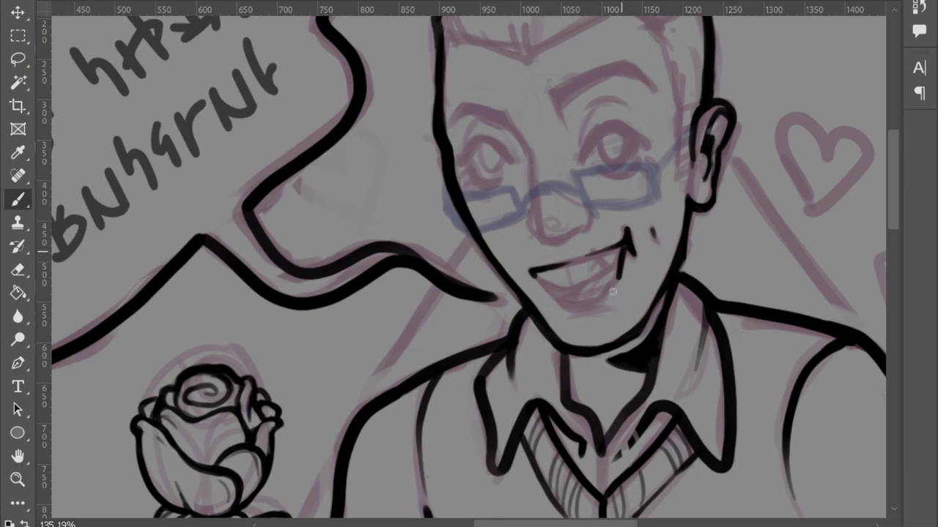
pyautogui.moveTo(542, 272)
pyautogui.mouseDown()
pyautogui.moveTo(619, 249)
pyautogui.moveTo(561, 301)
pyautogui.moveTo(613, 287)
pyautogui.mouseUp()
pyautogui.hotkey('ctrl', 'z')
pyautogui.press('e')
pyautogui.press('b')
pyautogui.moveTo(570, 316); pyautogui.dragTo(588, 314)
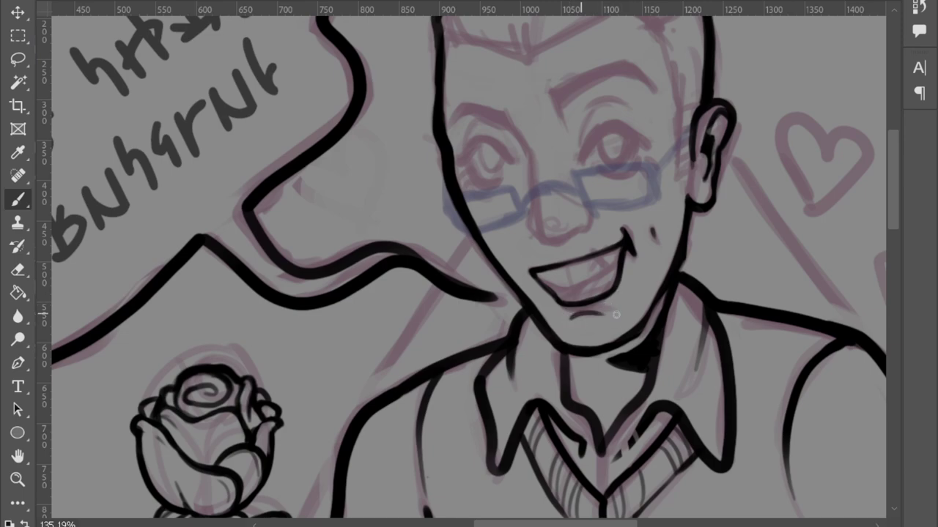
# Ink the lower edge of the teeth and a tooth line, and fill the dark gap beside the tongue.
pyautogui.moveTo(538, 277)
pyautogui.mouseDown()
pyautogui.moveTo(618, 263)
pyautogui.moveTo(622, 253)
pyautogui.moveTo(554, 290)
pyautogui.mouseUp()
pyautogui.press('e')
pyautogui.press('b')
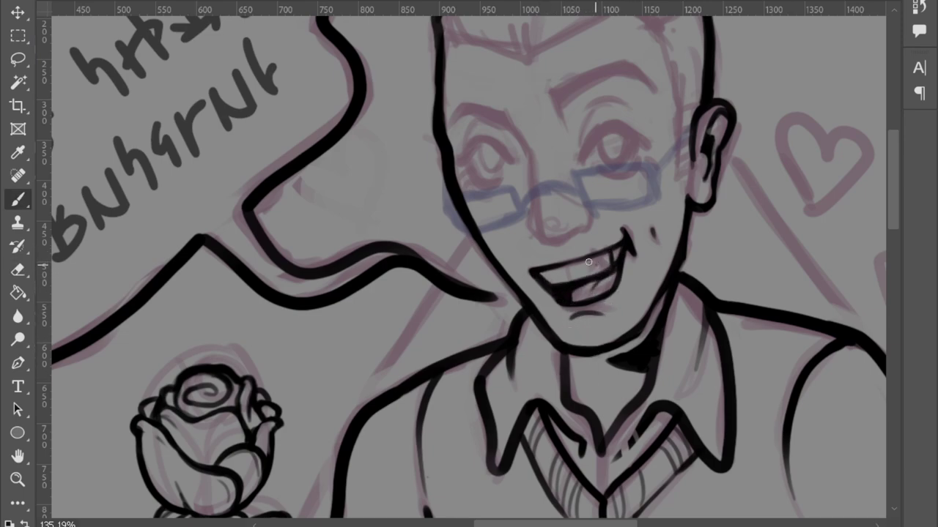
# Ink a small four-pointed sparkle over the upper teeth and clean up the lip and tooth lines around it.
pyautogui.scroll(3, 596, 264)
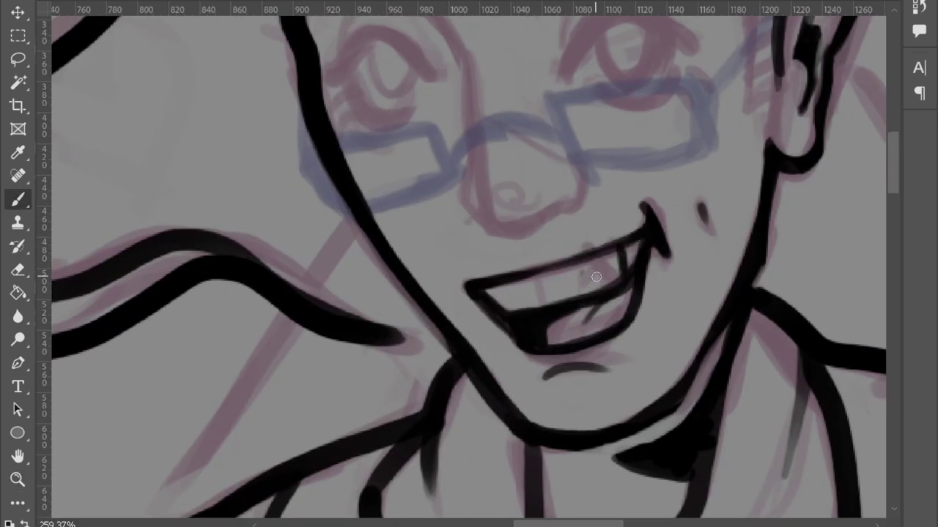
pyautogui.moveTo(579, 235)
pyautogui.mouseDown()
pyautogui.moveTo(605, 265)
pyautogui.moveTo(608, 291)
pyautogui.mouseUp()
pyautogui.press('e')
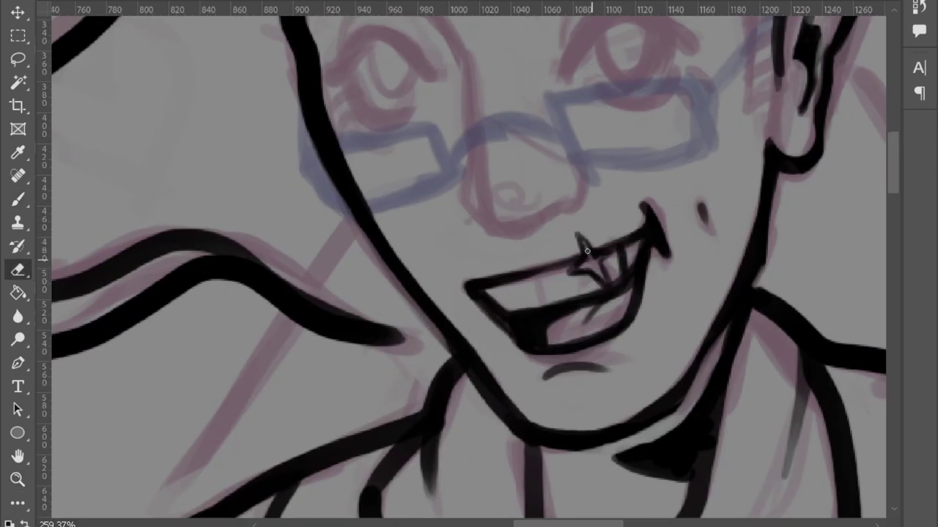
pyautogui.press('b')
pyautogui.moveTo(577, 230)
pyautogui.mouseDown()
pyautogui.moveTo(586, 261)
pyautogui.moveTo(615, 246)
pyautogui.mouseUp()
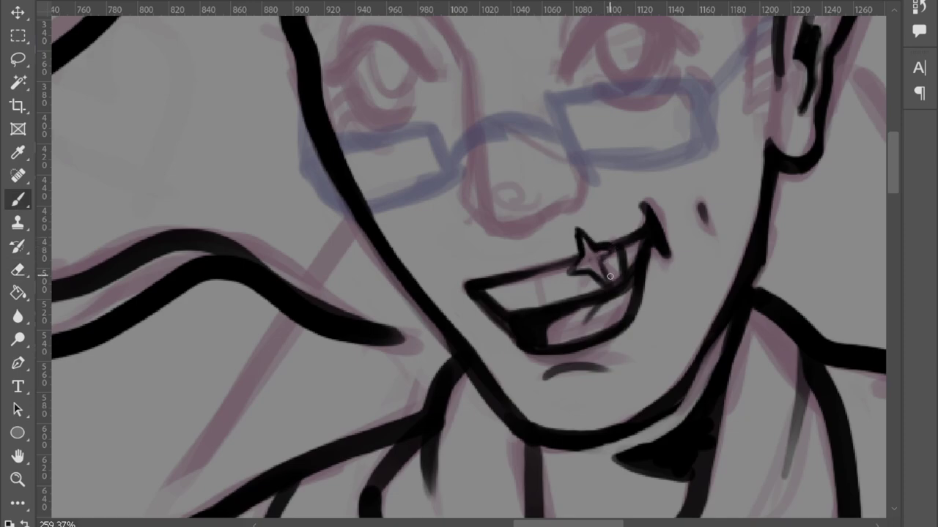
pyautogui.press('e')
pyautogui.press('b')
pyautogui.press('e')
pyautogui.press('b')
pyautogui.press('e')
pyautogui.press('b')
pyautogui.press('e')
# Thicken the corner of the mouth farthest from the ear into a solid black wedge and trim its edge.
pyautogui.moveTo(813, 297); pyautogui.dragTo(662, 267)
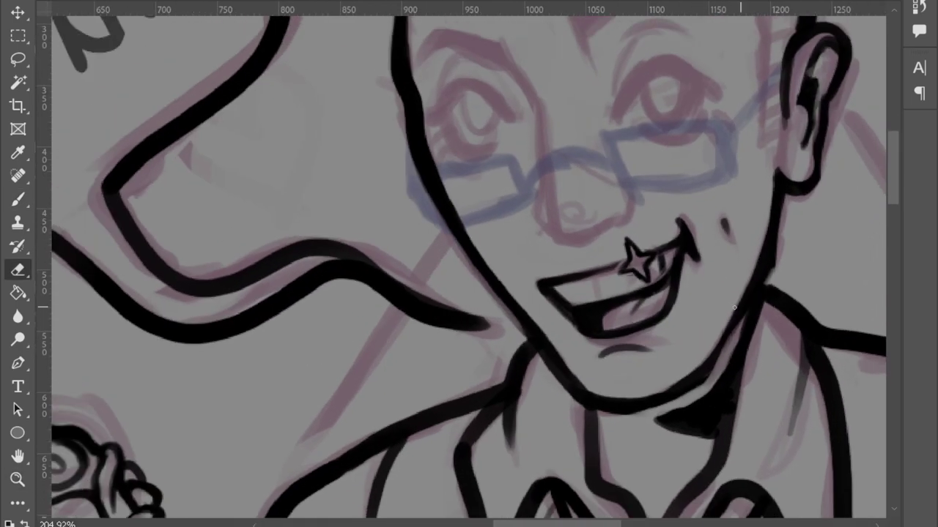
pyautogui.press('b')
pyautogui.moveTo(401, 454); pyautogui.dragTo(627, 217)
pyautogui.press('e')
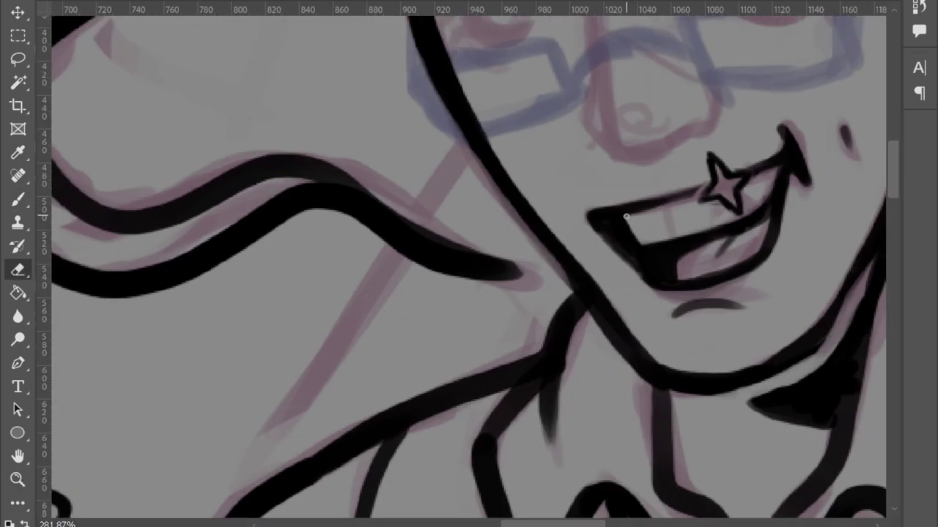
pyautogui.moveTo(787, 325); pyautogui.dragTo(556, 282)
# Ink the nose with a long bridge line from the brow, a rounded tip and the nostril curves on both sides.
pyautogui.press('b')
pyautogui.moveTo(489, 139)
pyautogui.mouseDown()
pyautogui.moveTo(553, 295)
pyautogui.moveTo(590, 243)
pyautogui.mouseUp()
pyautogui.moveTo(511, 207); pyautogui.dragTo(576, 238)
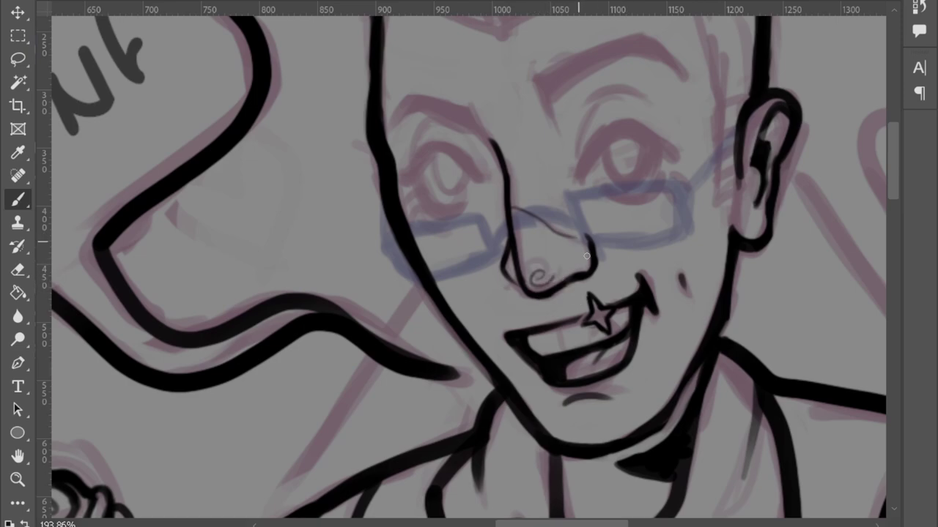
pyautogui.press('e')
pyautogui.press('b')
# Ink the ear-side eye's thick upper lash line, the lid crease above it, and the lower lid.
pyautogui.moveTo(595, 247); pyautogui.dragTo(532, 309)
pyautogui.moveTo(516, 240)
pyautogui.mouseDown()
pyautogui.moveTo(602, 207)
pyautogui.moveTo(617, 220)
pyautogui.mouseUp()
pyautogui.moveTo(553, 154); pyautogui.dragTo(517, 213)
pyautogui.moveTo(542, 253)
pyautogui.mouseDown()
pyautogui.moveTo(584, 260)
pyautogui.moveTo(604, 235)
pyautogui.mouseUp()
pyautogui.hotkey('ctrl', 'z')
pyautogui.hotkey('ctrl', 'z')
pyautogui.moveTo(544, 251); pyautogui.dragTo(603, 235)
pyautogui.moveTo(548, 205)
pyautogui.mouseDown()
pyautogui.moveTo(557, 245)
pyautogui.moveTo(547, 196)
pyautogui.moveTo(566, 213)
pyautogui.moveTo(561, 202)
pyautogui.moveTo(565, 226)
pyautogui.moveTo(630, 231)
pyautogui.moveTo(632, 254)
pyautogui.mouseUp()
pyautogui.press('e')
pyautogui.press('b')
# Ink the ear-side eye's iris and highlighted pupil, with wrinkle lines at its outer corner and below the lower lid.
pyautogui.moveTo(617, 219)
pyautogui.mouseDown()
pyautogui.moveTo(573, 189)
pyautogui.moveTo(521, 236)
pyautogui.mouseUp()
pyautogui.press('e')
pyautogui.press('b')
pyautogui.moveTo(622, 221)
pyautogui.mouseDown()
pyautogui.moveTo(588, 189)
pyautogui.moveTo(585, 200)
pyautogui.mouseUp()
pyautogui.press('e')
pyautogui.press('b')
pyautogui.press('e')
pyautogui.press('b')
pyautogui.moveTo(529, 258); pyautogui.dragTo(561, 273)
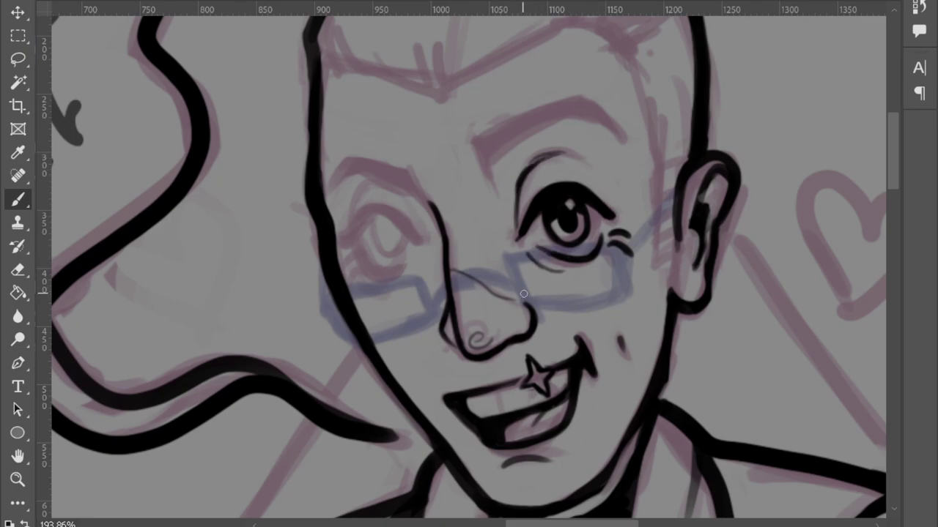
# Thicken the inner part of the ear-side eye's upper lash line and trim its edge.
pyautogui.moveTo(509, 163); pyautogui.dragTo(663, 321)
pyautogui.moveTo(523, 261); pyautogui.dragTo(534, 211)
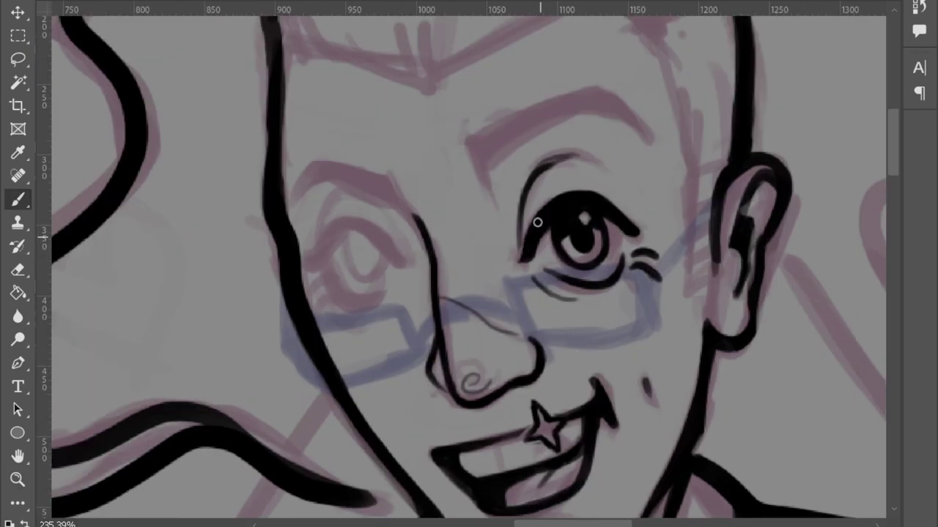
pyautogui.press('e')
pyautogui.moveTo(536, 260)
pyautogui.mouseDown()
pyautogui.moveTo(556, 224)
pyautogui.moveTo(571, 220)
pyautogui.mouseUp()
# Ink the other eye with an upper lash line, lid crease, iris, highlighted pupil, lower lid and short outer-corner wrinkles.
pyautogui.scroll(-5, 559, 383)
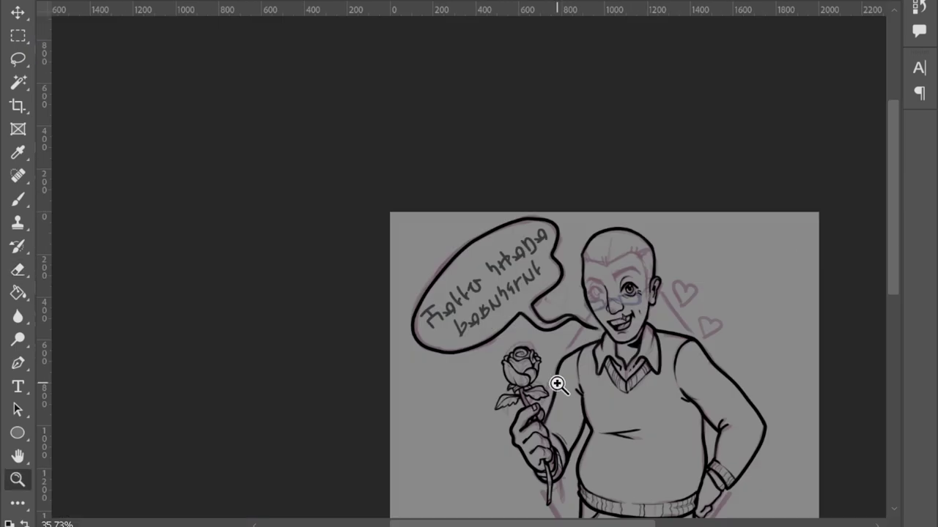
pyautogui.scroll(5, 360, 315)
pyautogui.press('b')
pyautogui.moveTo(372, 295); pyautogui.dragTo(441, 315)
pyautogui.moveTo(401, 284)
pyautogui.mouseDown()
pyautogui.moveTo(404, 332)
pyautogui.moveTo(423, 308)
pyautogui.moveTo(396, 299)
pyautogui.moveTo(415, 296)
pyautogui.moveTo(418, 310)
pyautogui.moveTo(404, 304)
pyautogui.moveTo(421, 331)
pyautogui.mouseUp()
pyautogui.press('e')
pyautogui.press('b')
pyautogui.press('e')
pyautogui.press('b')
pyautogui.moveTo(366, 299)
pyautogui.mouseDown()
pyautogui.moveTo(397, 251)
pyautogui.moveTo(440, 290)
pyautogui.mouseUp()
pyautogui.moveTo(371, 320); pyautogui.dragTo(406, 355)
pyautogui.moveTo(357, 325); pyautogui.dragTo(373, 332)
pyautogui.moveTo(363, 340); pyautogui.dragTo(373, 346)
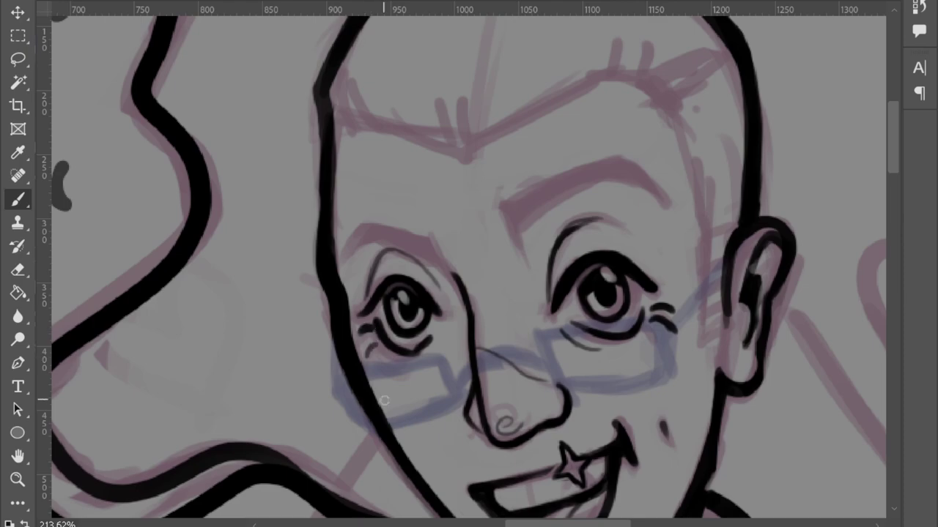
# Thicken the far eye's upper lash line and rework the lower lids of both eyes.
pyautogui.moveTo(365, 308); pyautogui.dragTo(424, 292)
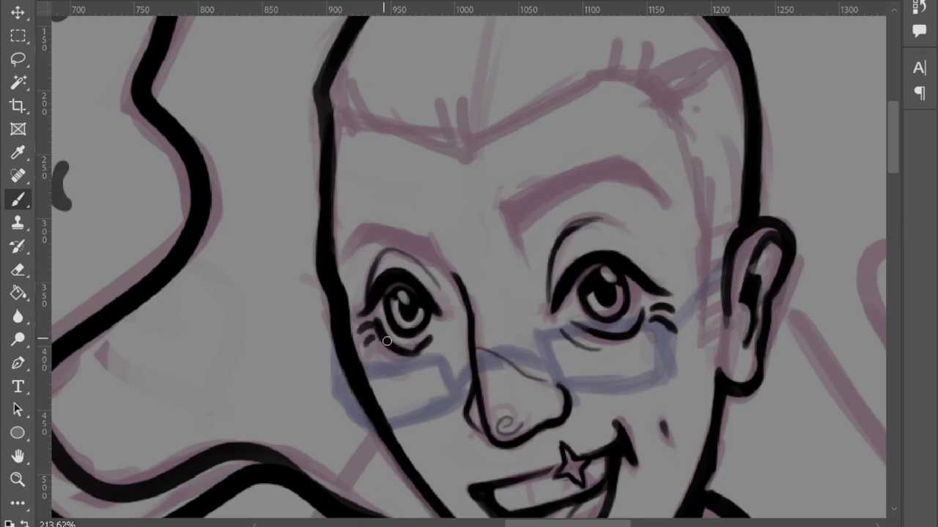
pyautogui.moveTo(383, 340); pyautogui.dragTo(438, 350)
pyautogui.press('e')
pyautogui.moveTo(377, 312)
pyautogui.mouseDown()
pyautogui.moveTo(381, 340)
pyautogui.moveTo(418, 351)
pyautogui.moveTo(498, 335)
pyautogui.mouseUp()
pyautogui.press('b')
pyautogui.hotkey('ctrl', 'z')
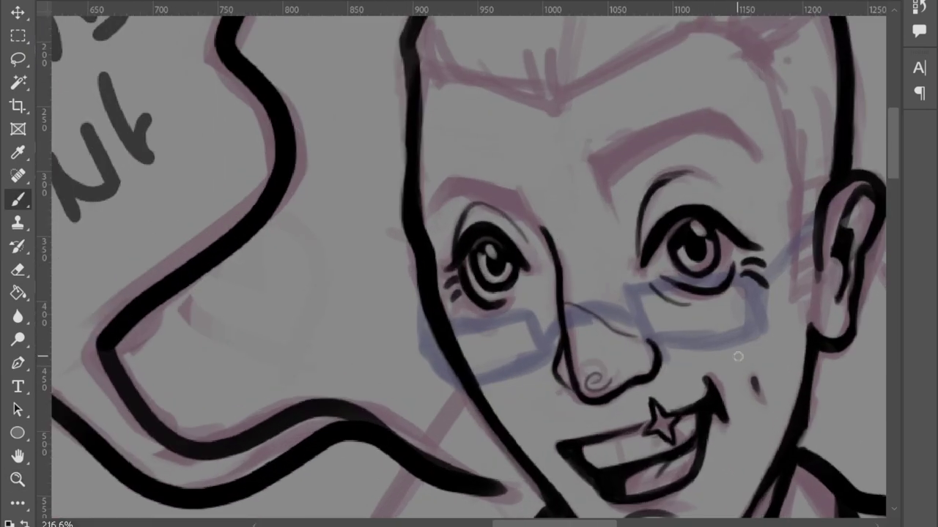
pyautogui.moveTo(736, 268); pyautogui.dragTo(687, 286)
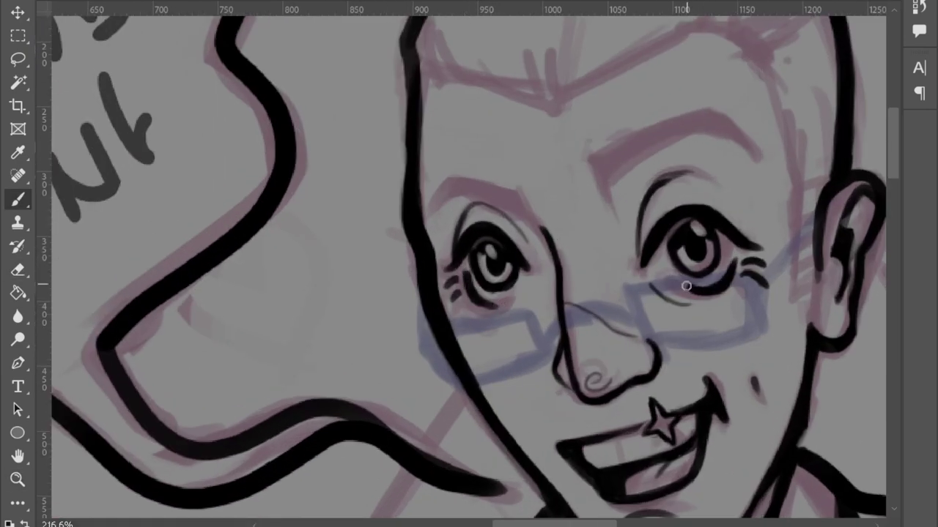
# Ink both eyebrows as tapered arches with short hair strokes at their inner ends.
pyautogui.scroll(-5, 688, 286)
pyautogui.scroll(4, 587, 303)
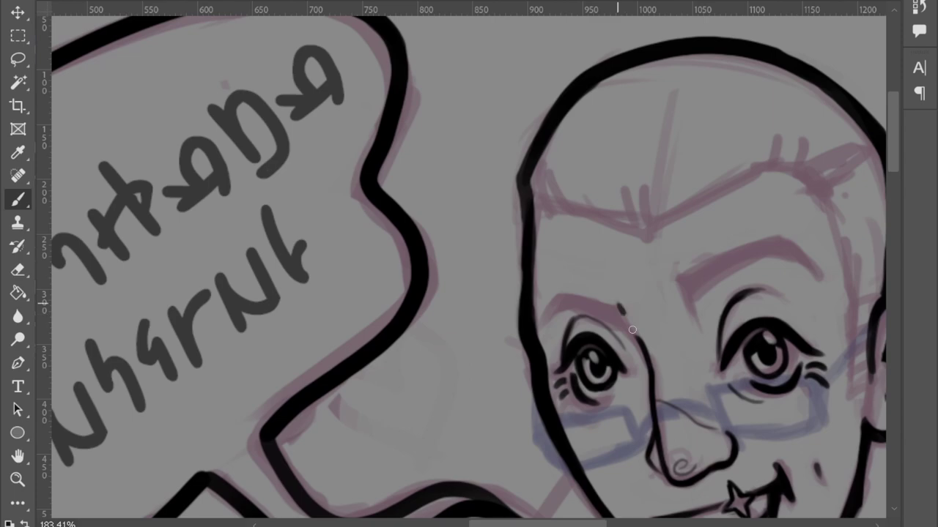
pyautogui.moveTo(587, 303)
pyautogui.mouseDown()
pyautogui.moveTo(543, 335)
pyautogui.moveTo(569, 296)
pyautogui.moveTo(552, 348)
pyautogui.mouseUp()
pyautogui.moveTo(684, 293)
pyautogui.mouseDown()
pyautogui.moveTo(719, 256)
pyautogui.moveTo(816, 282)
pyautogui.moveTo(754, 246)
pyautogui.moveTo(776, 247)
pyautogui.mouseUp()
pyautogui.scroll(-4, 770, 361)
pyautogui.scroll(3, 680, 320)
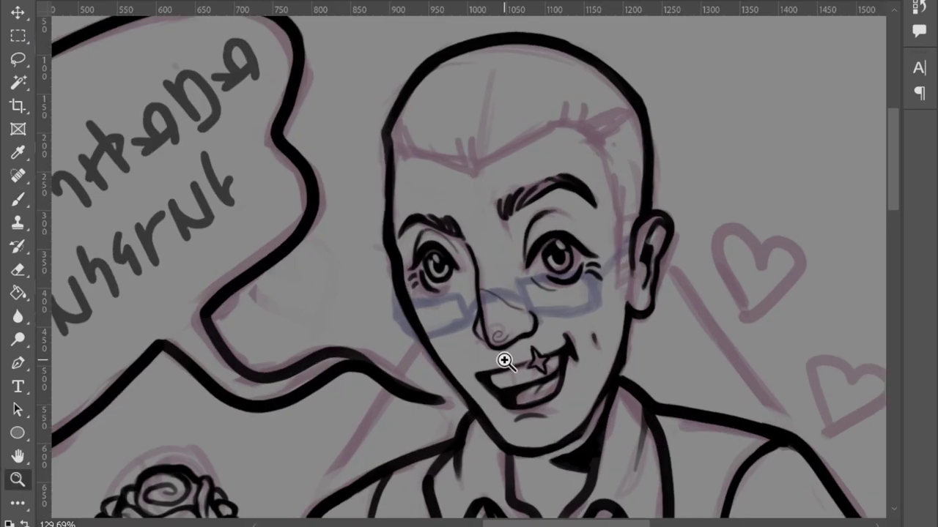
# Retouch the ear-side eye by darkening its iris and cleaning up the lower lid.
pyautogui.press('e')
pyautogui.press('b')
pyautogui.press('e')
pyautogui.press('e')
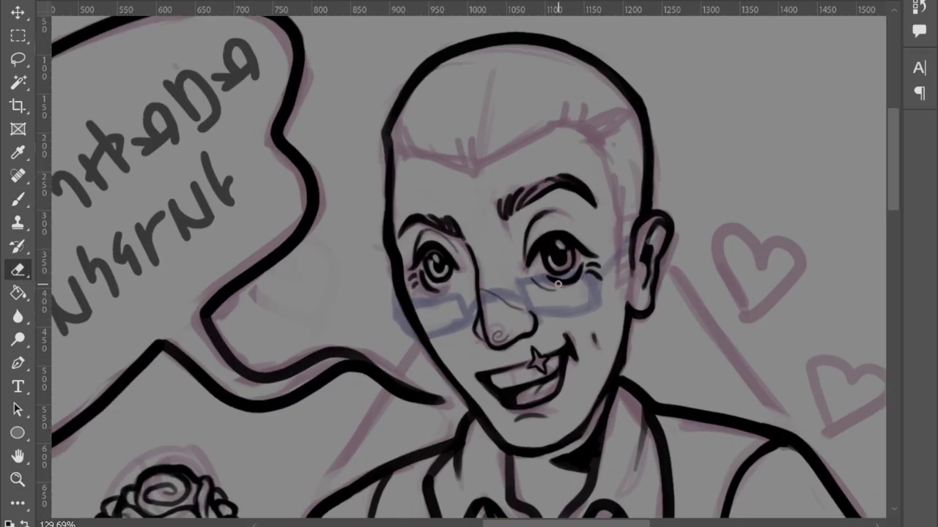
pyautogui.press('b')
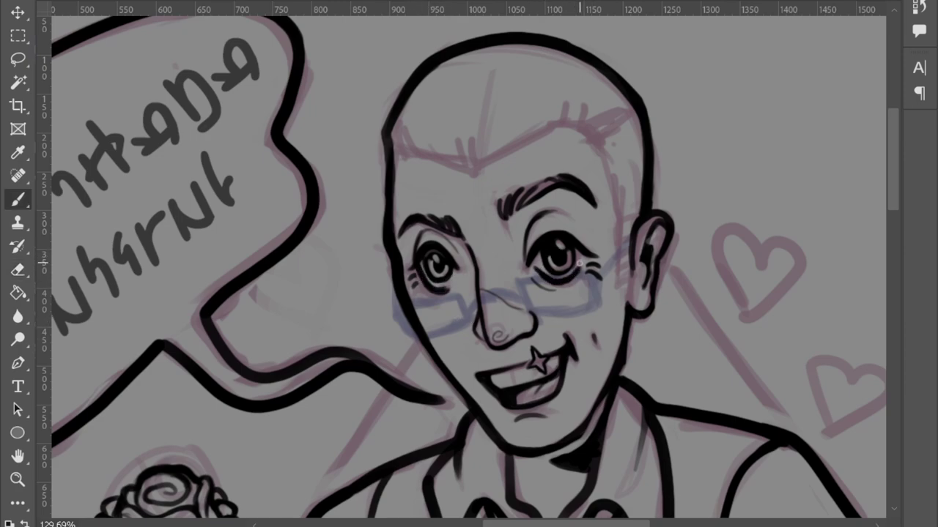
# Ink the sideburn, the hairline's short hair strokes and the temple stubble, and erase the stray strokes on the scalp.
pyautogui.moveTo(614, 203); pyautogui.dragTo(621, 265)
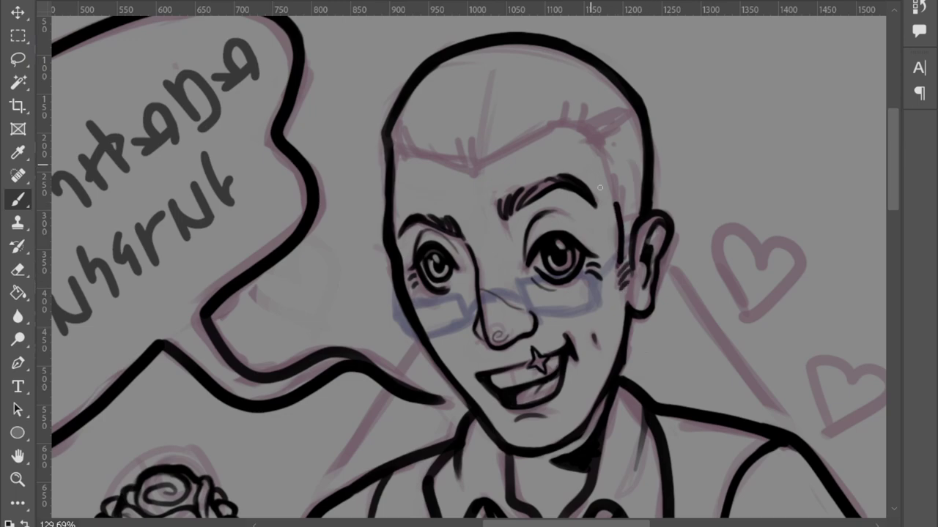
pyautogui.moveTo(561, 124)
pyautogui.mouseDown()
pyautogui.moveTo(465, 169)
pyautogui.moveTo(435, 133)
pyautogui.moveTo(398, 148)
pyautogui.mouseUp()
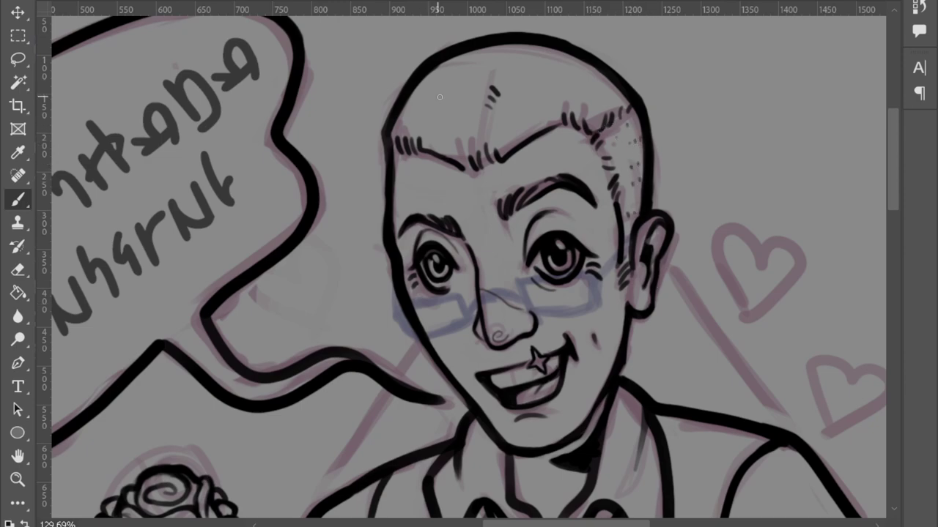
pyautogui.press('e')
pyautogui.moveTo(424, 94); pyautogui.dragTo(494, 91)
# Add short hair strokes beneath the crown and erase small gaps in the head's top outline.
pyautogui.press('b')
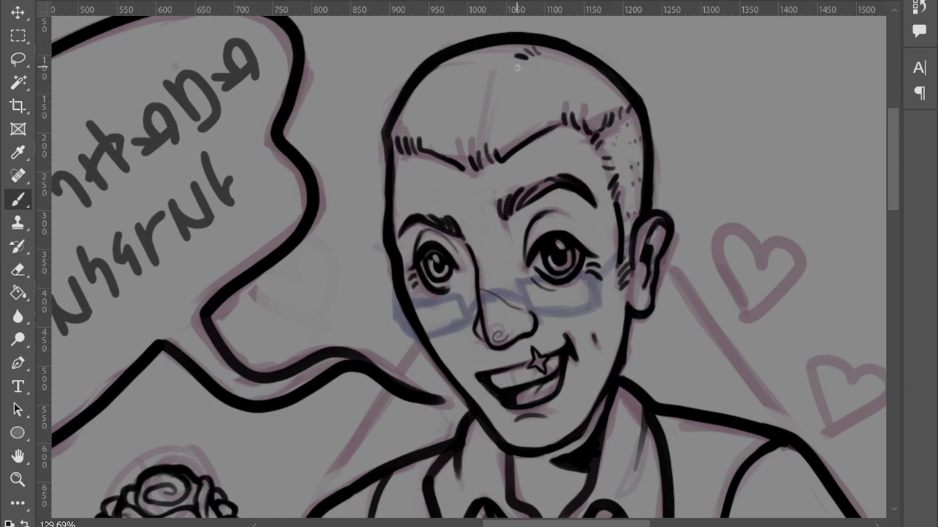
pyautogui.press('e')
pyautogui.press('h')
pyautogui.moveTo(585, 44)
pyautogui.mouseDown()
pyautogui.moveTo(534, 245)
pyautogui.moveTo(506, 150)
pyautogui.moveTo(473, 151)
pyautogui.moveTo(498, 150)
pyautogui.mouseUp()
# Erase both inked eyes and try thick arched upper lids over the underlying sketch.
pyautogui.moveTo(326, 152)
pyautogui.mouseDown()
pyautogui.moveTo(306, 174)
pyautogui.moveTo(334, 156)
pyautogui.mouseUp()
pyautogui.press('b')
pyautogui.moveTo(437, 150)
pyautogui.mouseDown()
pyautogui.moveTo(491, 101)
pyautogui.moveTo(495, 114)
pyautogui.mouseUp()
pyautogui.moveTo(316, 156)
pyautogui.mouseDown()
pyautogui.moveTo(308, 128)
pyautogui.moveTo(348, 116)
pyautogui.mouseUp()
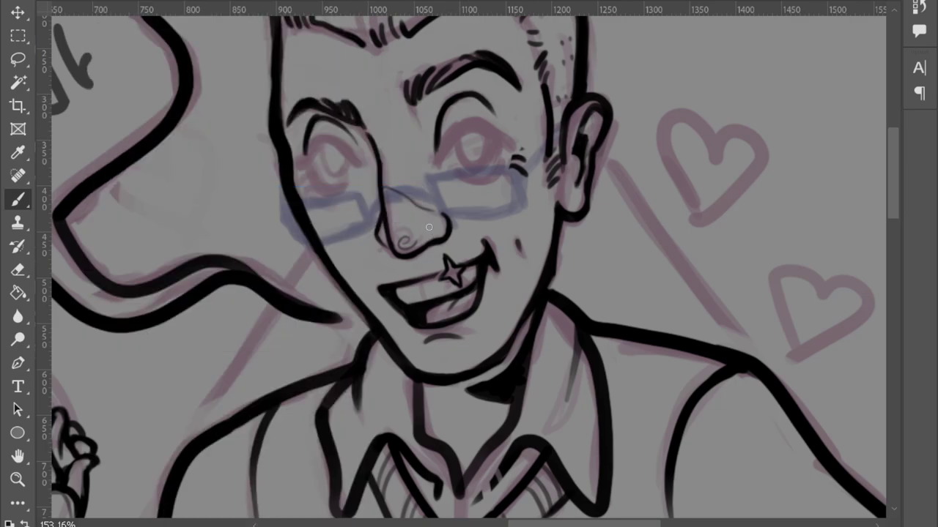
# Flip the canvas horizontally and clear the inked eyelid arcs from both eyes.
pyautogui.click(344, 197)
pyautogui.press('e')
pyautogui.moveTo(444, 209); pyautogui.dragTo(491, 214)
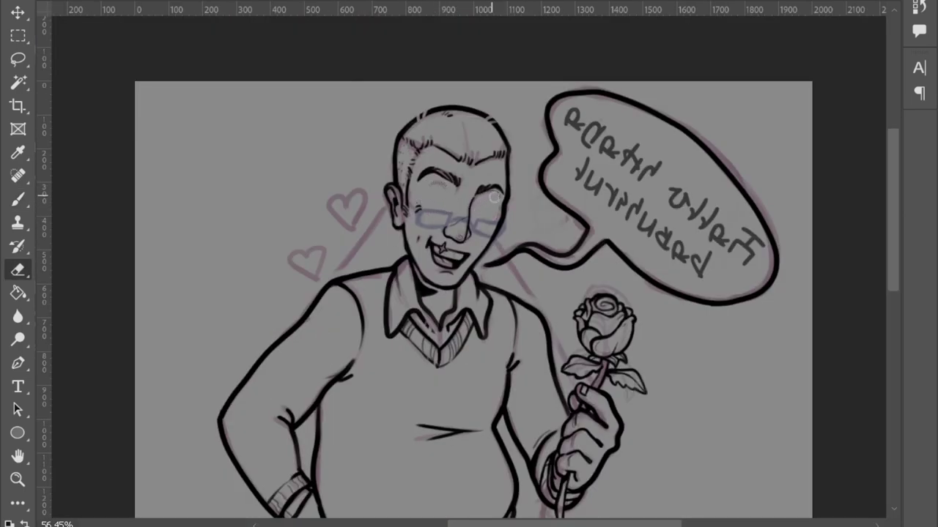
pyautogui.press('z')
pyautogui.moveTo(471, 178)
pyautogui.mouseDown()
pyautogui.moveTo(513, 178)
pyautogui.moveTo(474, 359)
pyautogui.mouseUp()
pyautogui.press('b')
pyautogui.moveTo(367, 155); pyautogui.dragTo(348, 296)
pyautogui.hotkey('ctrl', 'z')
pyautogui.hotkey('ctrl', 'z')
# Sketch a blue tilted guideline across the face with an eyeball circle and upper lid for each eye.
pyautogui.moveTo(549, 235)
pyautogui.mouseDown()
pyautogui.moveTo(514, 235)
pyautogui.moveTo(296, 167)
pyautogui.mouseUp()
pyautogui.moveTo(392, 167)
pyautogui.mouseDown()
pyautogui.moveTo(338, 209)
pyautogui.moveTo(375, 232)
pyautogui.moveTo(390, 184)
pyautogui.mouseUp()
pyautogui.moveTo(512, 216); pyautogui.dragTo(507, 214)
pyautogui.moveTo(323, 183); pyautogui.dragTo(396, 213)
pyautogui.moveTo(468, 238); pyautogui.dragTo(524, 231)
pyautogui.moveTo(395, 213)
pyautogui.mouseDown()
pyautogui.moveTo(325, 184)
pyautogui.moveTo(349, 234)
pyautogui.mouseUp()
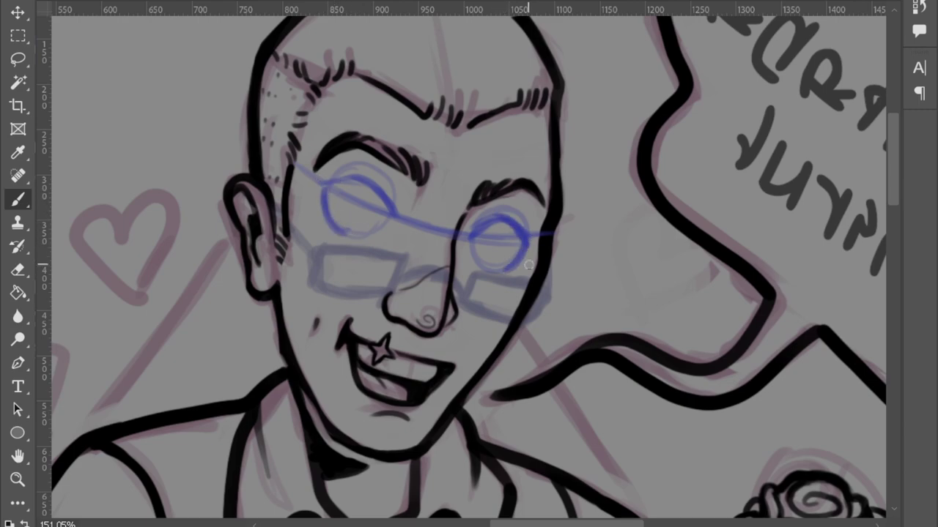
# Reinforce the blue lid and guide lines, then reposition the ear-side eye sketch with Free Transform.
pyautogui.moveTo(454, 242); pyautogui.dragTo(521, 238)
pyautogui.moveTo(331, 187); pyautogui.dragTo(391, 206)
pyautogui.moveTo(337, 233); pyautogui.dragTo(368, 181)
pyautogui.press('l')
pyautogui.moveTo(397, 245); pyautogui.dragTo(406, 220)
pyautogui.hotkey('ctrl', 't')
pyautogui.press('Return')
pyautogui.hotkey('ctrl', 'd')
# Refine the blue eyelid outlines and sketch an iris inside each eye.
pyautogui.press('e')
pyautogui.press('b')
pyautogui.hotkey('ctrl', 'z')
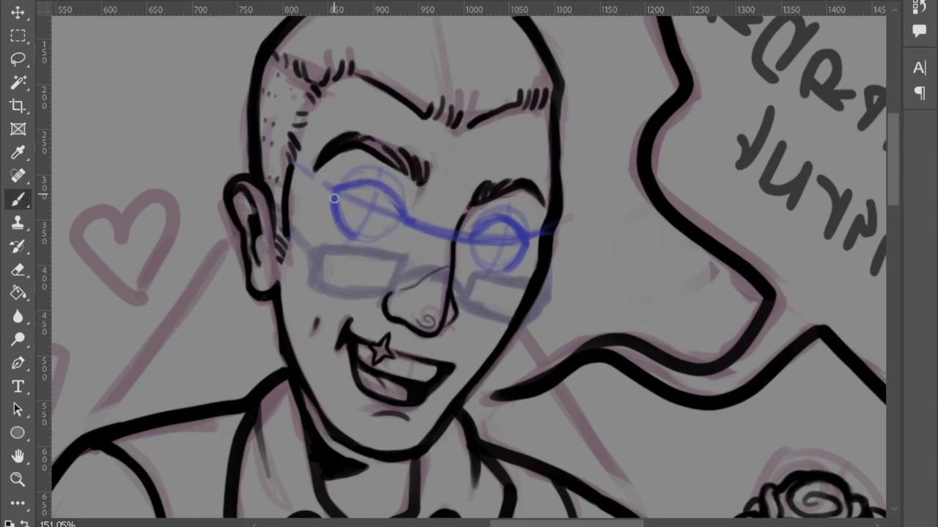
pyautogui.hotkey('ctrl', 'z')
pyautogui.moveTo(501, 268); pyautogui.dragTo(483, 224)
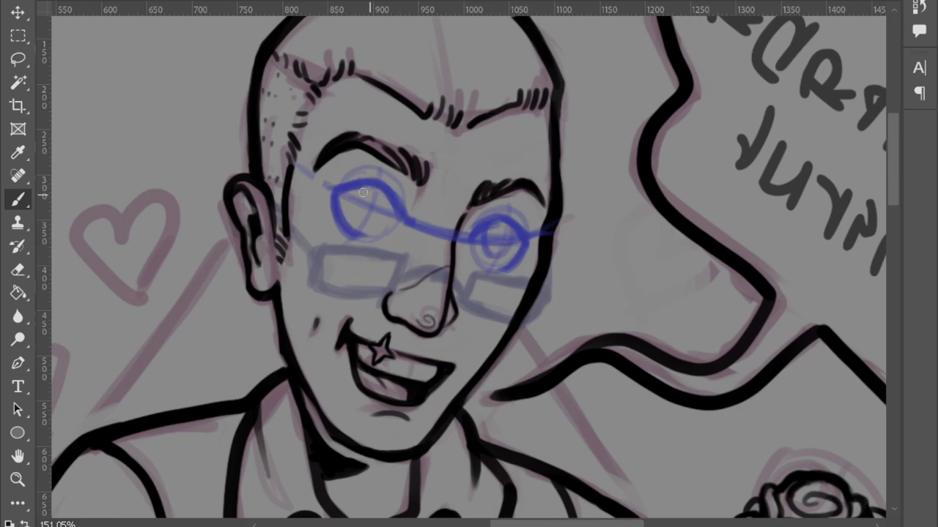
pyautogui.moveTo(366, 190); pyautogui.dragTo(370, 227)
pyautogui.moveTo(344, 168); pyautogui.dragTo(410, 220)
pyautogui.moveTo(468, 205); pyautogui.dragTo(517, 231)
# Adjust the lassoed blue eye sketch with Free Transform and erase stray lines around the far-side eye.
pyautogui.press('z')
pyautogui.moveTo(575, 293); pyautogui.dragTo(533, 346)
pyautogui.moveTo(535, 307); pyautogui.dragTo(586, 308)
pyautogui.hotkey('ctrl', 't')
pyautogui.press('Return')
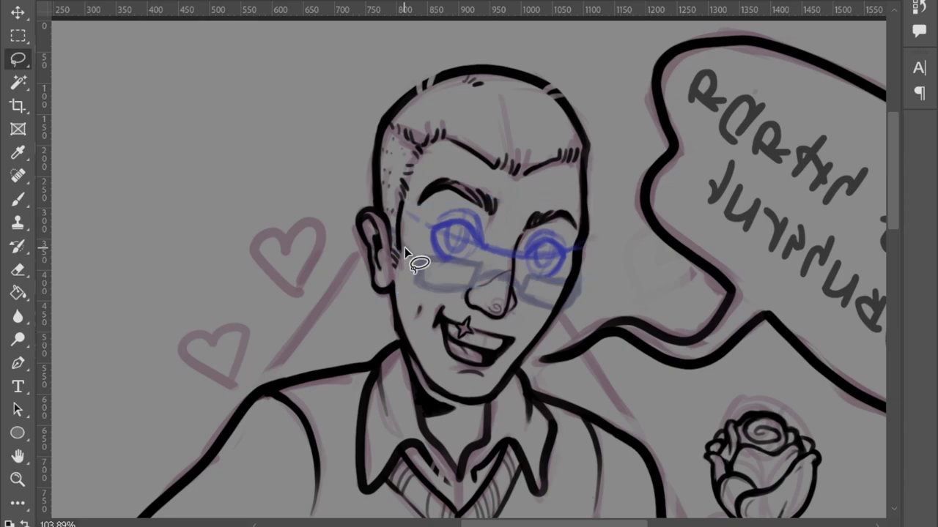
pyautogui.moveTo(417, 262); pyautogui.dragTo(652, 241)
pyautogui.press('b')
pyautogui.press('e')
pyautogui.moveTo(579, 224); pyautogui.dragTo(634, 234)
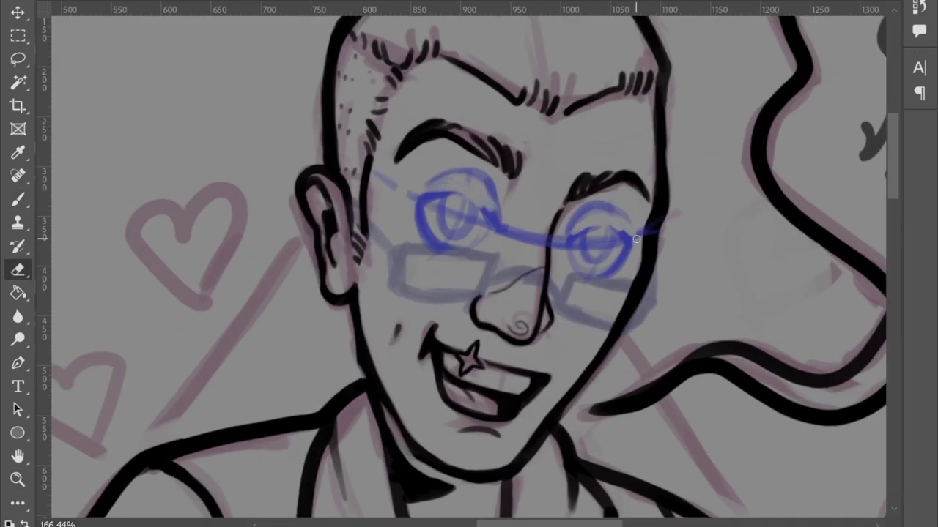
# Strengthen the blue upper lids and eyelid creases of both eyes, erasing the excess eyeball lines around them.
pyautogui.press('b')
pyautogui.moveTo(432, 194); pyautogui.dragTo(490, 218)
pyautogui.moveTo(575, 233); pyautogui.dragTo(629, 241)
pyautogui.moveTo(447, 179); pyautogui.dragTo(502, 209)
pyautogui.press('e')
pyautogui.moveTo(568, 232)
pyautogui.mouseDown()
pyautogui.moveTo(611, 209)
pyautogui.moveTo(627, 226)
pyautogui.mouseUp()
pyautogui.press('b')
pyautogui.press('e')
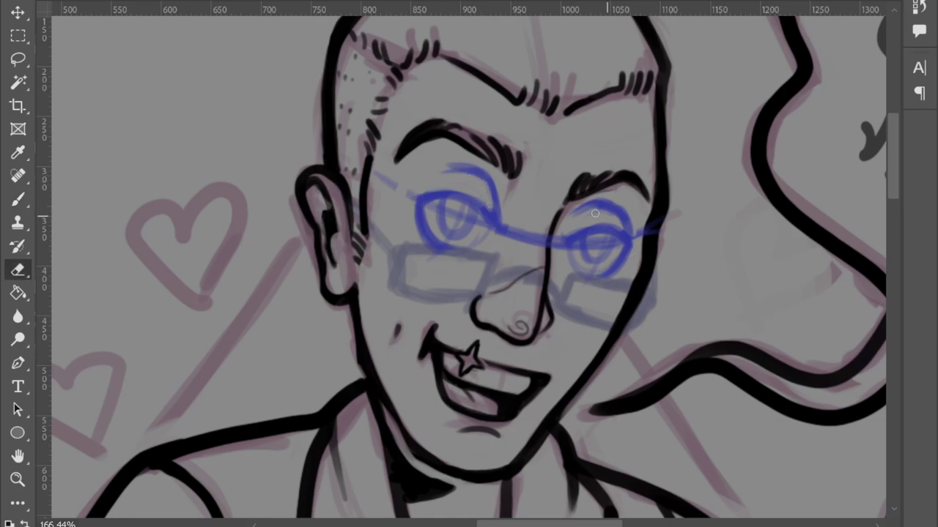
pyautogui.moveTo(568, 214); pyautogui.dragTo(608, 209)
pyautogui.press('b')
# Fade the blue eye sketch to 50% opacity and flip the canvas horizontally.
pyautogui.press('z')
pyautogui.scroll(2, 666, 230)
pyautogui.press('5')
pyautogui.scroll(-3, 469, 263)
pyautogui.hotkey('ctrl', 'shift', 'h')
# Lasso part of the inked face, adjust it with Free Transform, and nudge it downward.
pyautogui.press('l')
pyautogui.moveTo(391, 139)
pyautogui.mouseDown()
pyautogui.moveTo(544, 201)
pyautogui.moveTo(412, 176)
pyautogui.moveTo(392, 142)
pyautogui.mouseUp()
pyautogui.hotkey('ctrl', 't')
pyautogui.doubleClick(481, 184)
pyautogui.click(492, 220)
pyautogui.moveTo(446, 132); pyautogui.dragTo(451, 155)
pyautogui.hotkey('ctrl', 'Down')
pyautogui.hotkey('ctrl', 'Down')
pyautogui.hotkey('ctrl', 'Down')
pyautogui.hotkey('ctrl', 'd')
pyautogui.press('e')
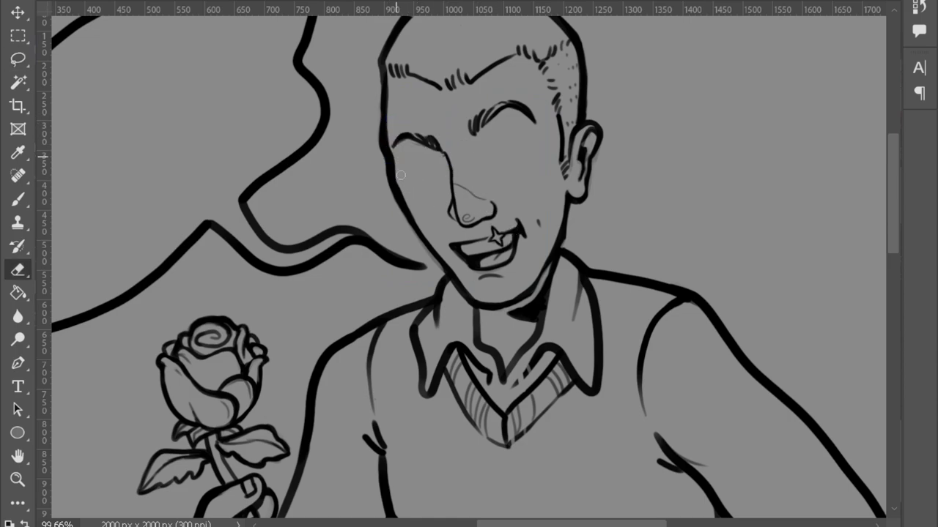
# Erase and redraw the far-side cheek and jaw outline as a cleaner, thinner black line.
pyautogui.moveTo(401, 175); pyautogui.dragTo(430, 239)
pyautogui.press('b')
pyautogui.moveTo(394, 174); pyautogui.dragTo(444, 264)
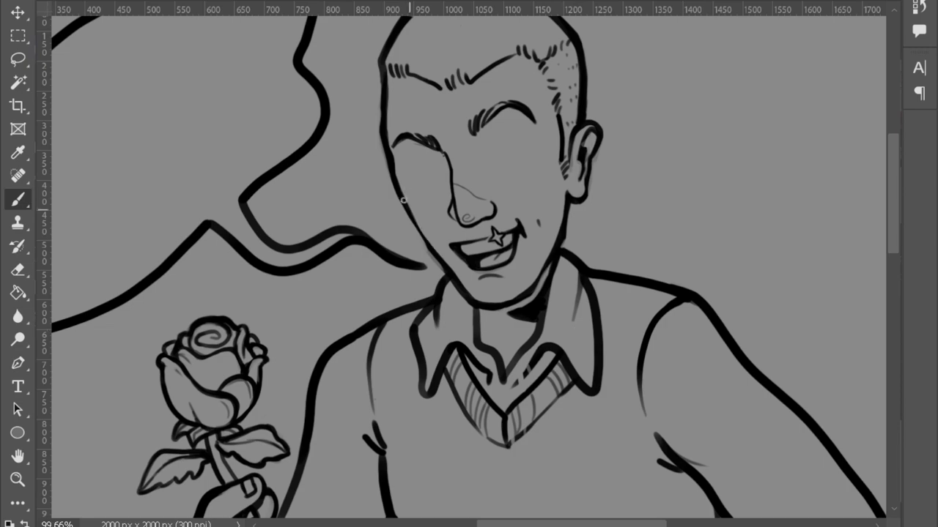
pyautogui.press('e')
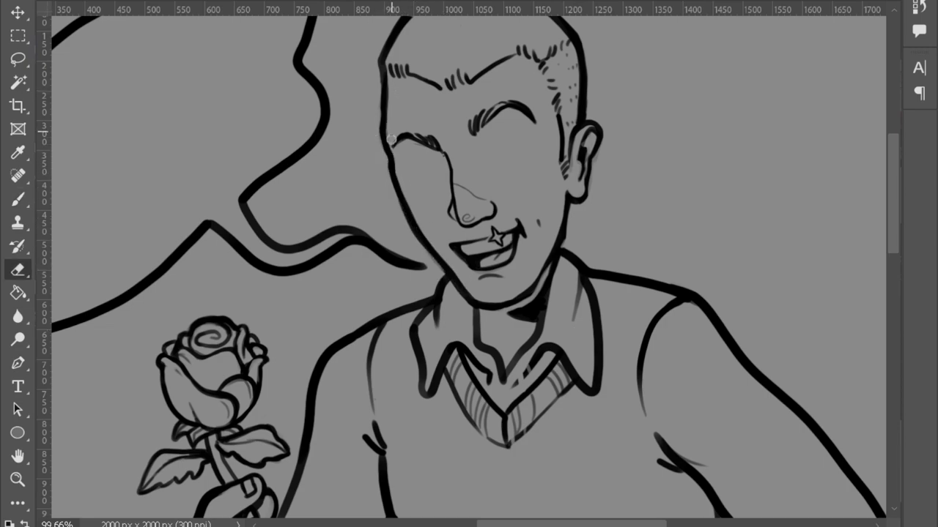
pyautogui.press('b')
pyautogui.press('e')
pyautogui.press('b')
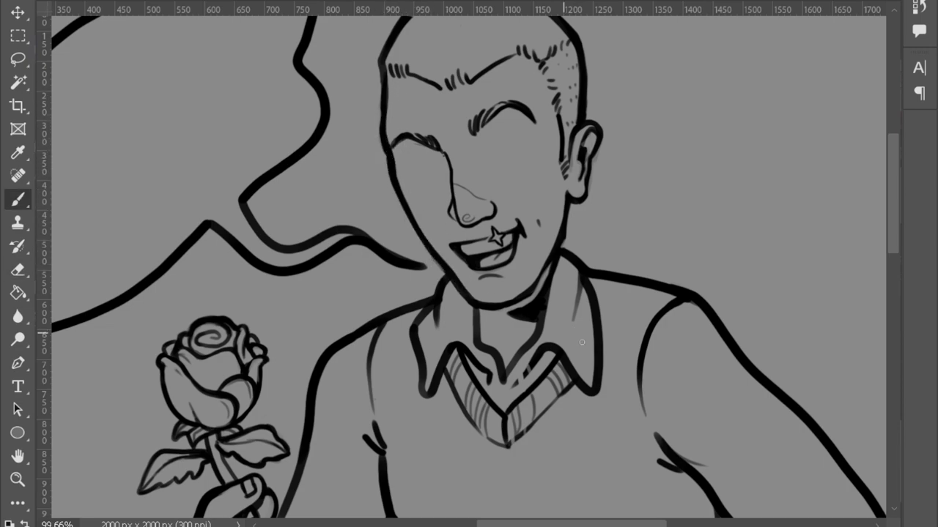
# Clean up the brow-to-nose line and remove the neck shadow, showing the inked glasses and faded blue eye sketch.
pyautogui.press('e')
pyautogui.press('b')
pyautogui.press('e')
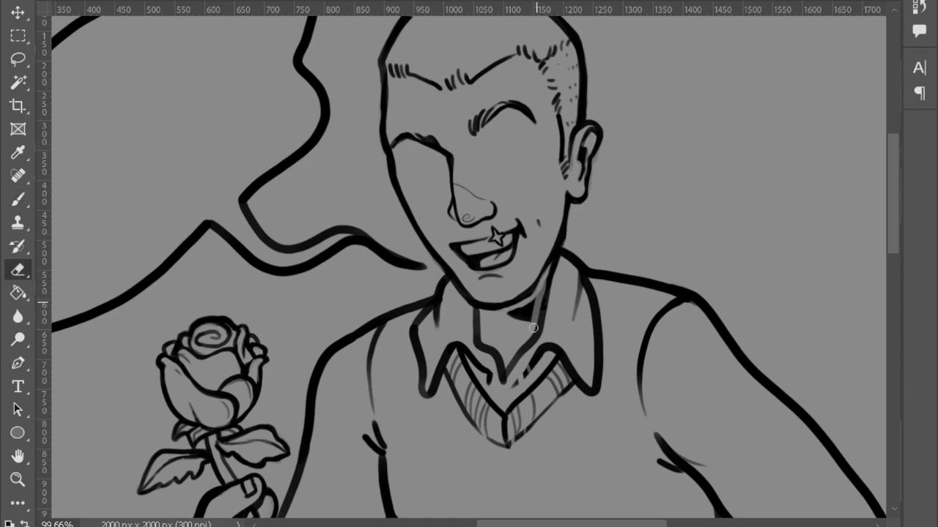
pyautogui.press('b')
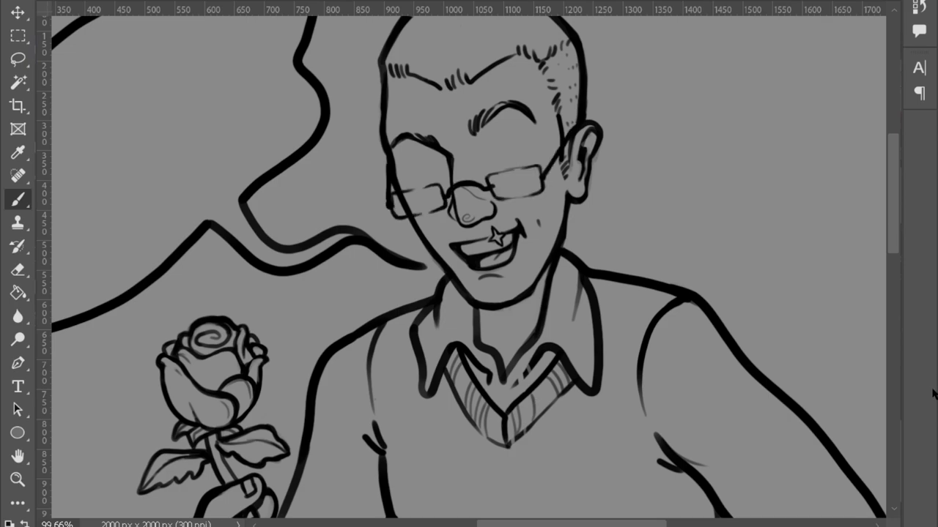
pyautogui.press('e')
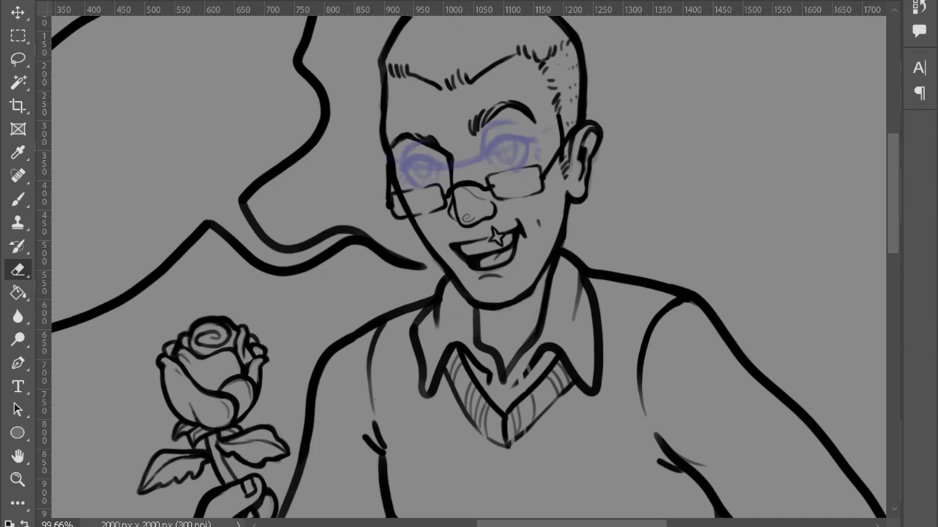
pyautogui.click(19, 14)
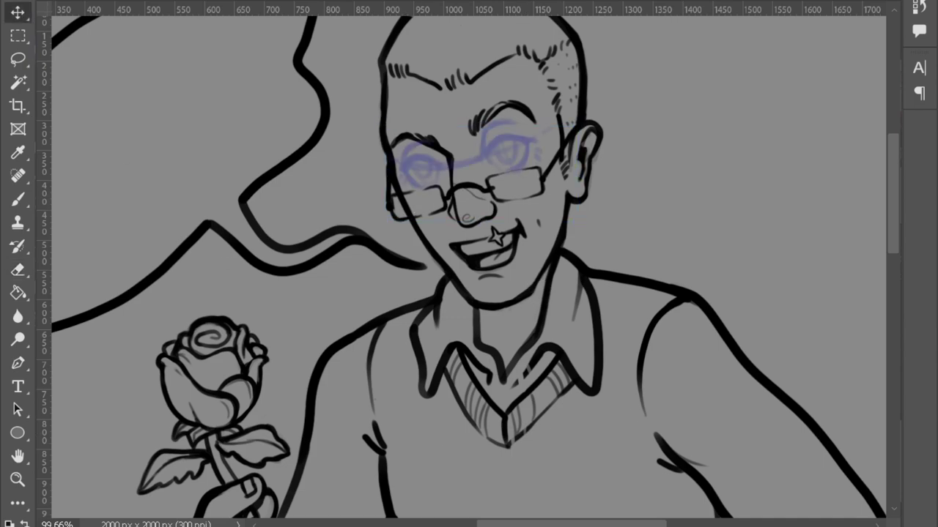
# Ink thick black upper lids and curved lower eye outlines over the blue sketch of both eyes.
pyautogui.press('z')
pyautogui.moveTo(502, 155); pyautogui.dragTo(519, 182)
pyautogui.press('b')
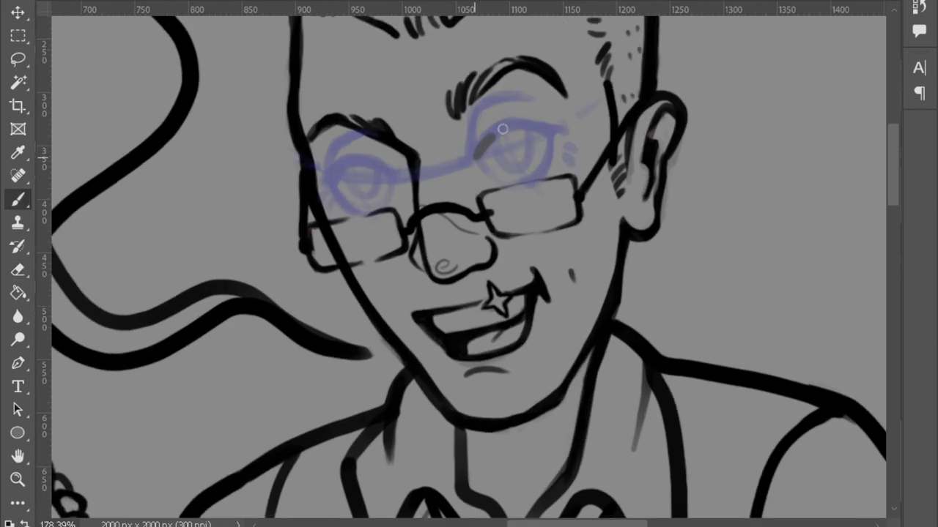
pyautogui.moveTo(476, 156); pyautogui.dragTo(506, 126)
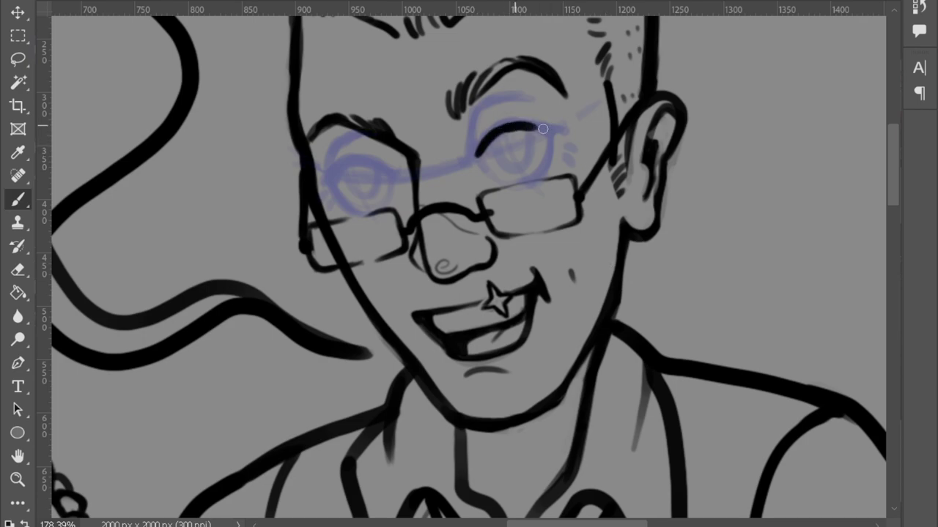
pyautogui.moveTo(523, 181); pyautogui.dragTo(551, 145)
pyautogui.moveTo(345, 171); pyautogui.dragTo(390, 174)
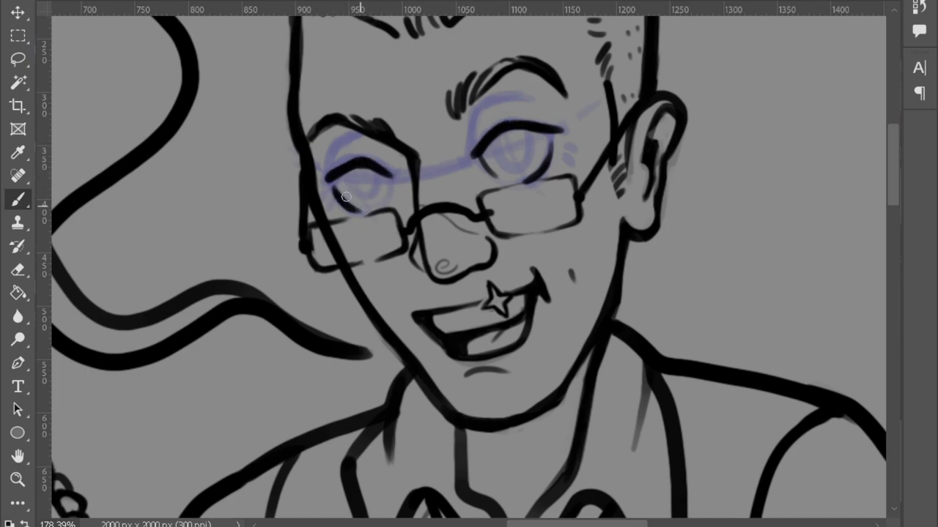
# Ink the eyelid creases above both eyes and short wrinkle marks at their outer corners.
pyautogui.moveTo(475, 109)
pyautogui.mouseDown()
pyautogui.moveTo(528, 225)
pyautogui.moveTo(526, 96)
pyautogui.mouseUp()
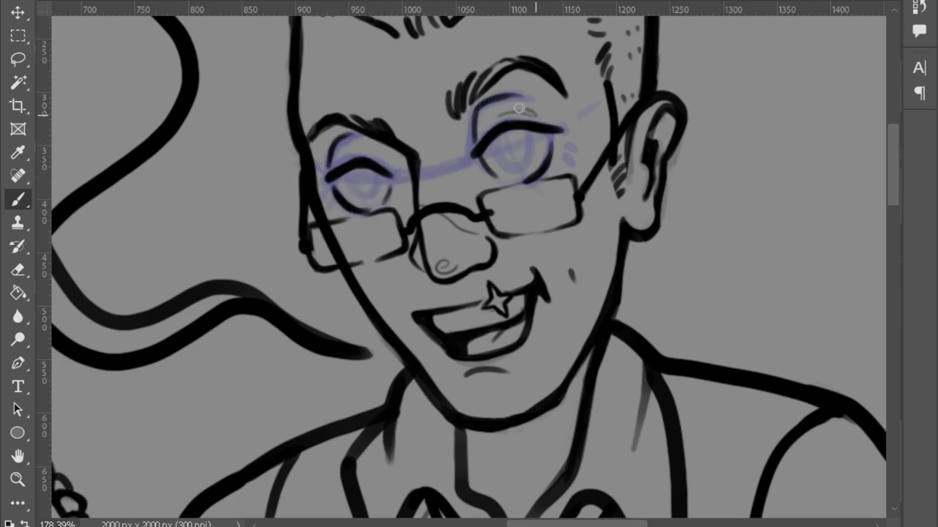
pyautogui.moveTo(562, 145); pyautogui.dragTo(577, 149)
pyautogui.moveTo(561, 156); pyautogui.dragTo(577, 162)
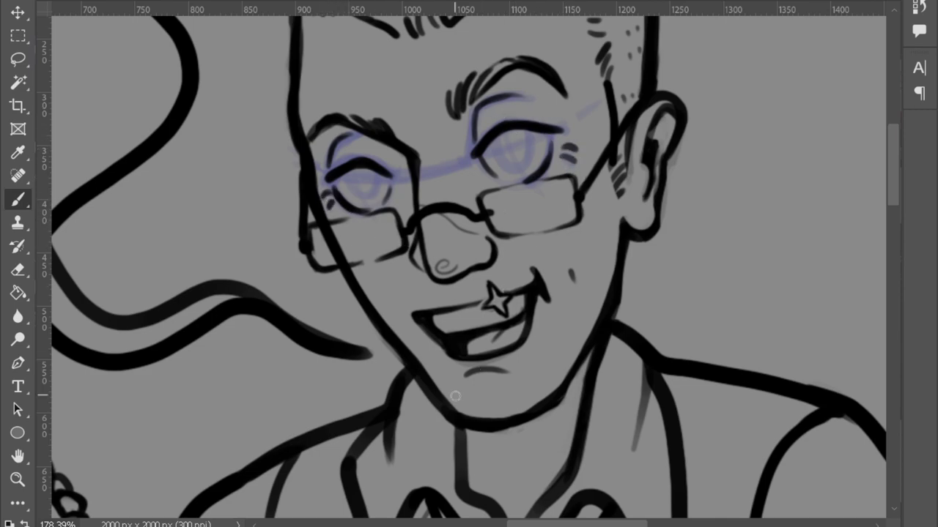
# Ink a round iris and pupil in each eye, filling the upper part of each iris black.
pyautogui.moveTo(498, 167)
pyautogui.mouseDown()
pyautogui.moveTo(531, 139)
pyautogui.moveTo(491, 135)
pyautogui.moveTo(506, 172)
pyautogui.mouseUp()
pyautogui.moveTo(347, 184); pyautogui.dragTo(367, 199)
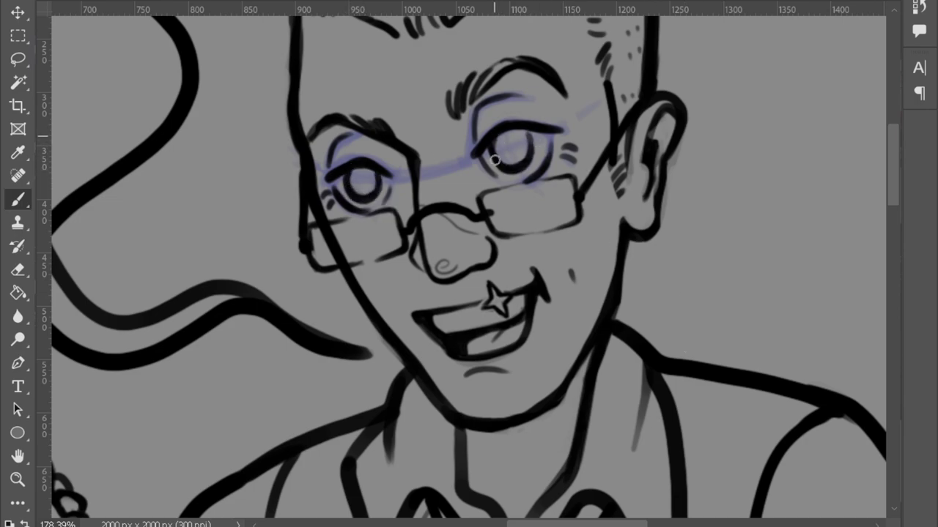
pyautogui.scroll(1, 532, 170)
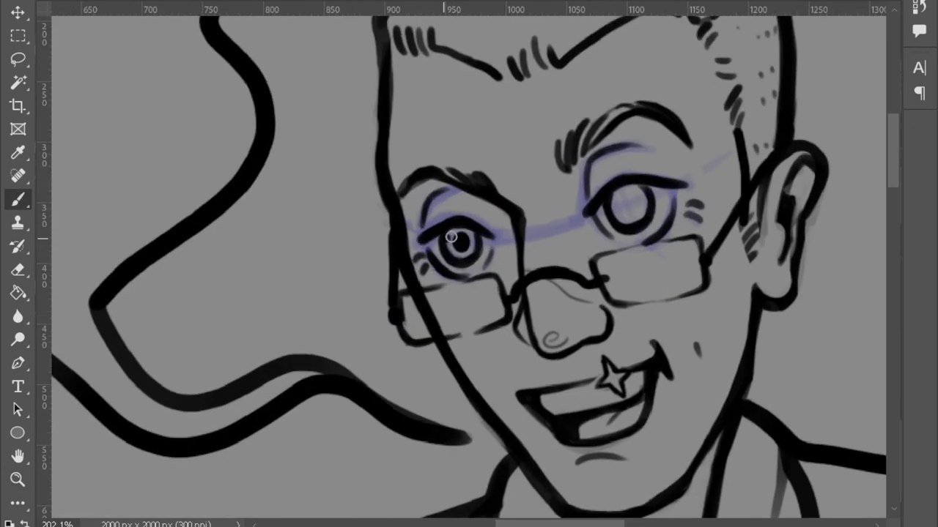
pyautogui.moveTo(625, 204)
pyautogui.mouseDown()
pyautogui.moveTo(650, 212)
pyautogui.moveTo(648, 238)
pyautogui.moveTo(605, 218)
pyautogui.moveTo(674, 200)
pyautogui.moveTo(606, 209)
pyautogui.moveTo(650, 211)
pyautogui.moveTo(628, 196)
pyautogui.moveTo(630, 220)
pyautogui.mouseUp()
pyautogui.press('e')
pyautogui.press('b')
pyautogui.press('e')
pyautogui.press('b')
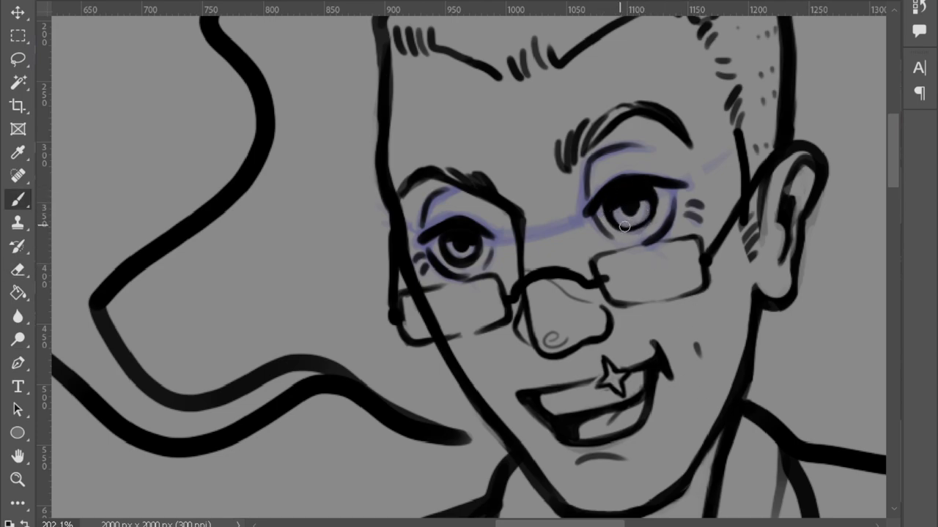
pyautogui.press('e')
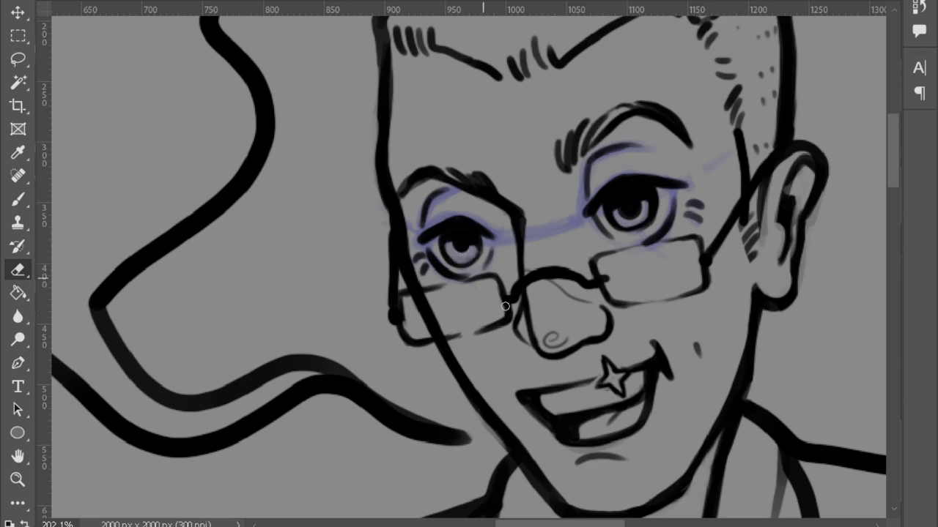
# Lasso the inked eyes and adjust their placement with Free Transform.
pyautogui.press('b')
pyautogui.press('z')
pyautogui.moveTo(741, 383)
pyautogui.mouseDown()
pyautogui.moveTo(770, 427)
pyautogui.moveTo(613, 135)
pyautogui.moveTo(526, 173)
pyautogui.mouseUp()
pyautogui.press('l')
pyautogui.moveTo(490, 234)
pyautogui.mouseDown()
pyautogui.moveTo(456, 251)
pyautogui.moveTo(649, 184)
pyautogui.mouseUp()
pyautogui.hotkey('ctrl', 't')
pyautogui.press('Return')
pyautogui.hotkey('ctrl', 't')
pyautogui.press('Return')
# Refine the irises and lids of both eyes and carve a small highlight into each pupil.
pyautogui.press('b')
pyautogui.scroll(-5, 781, 351)
pyautogui.scroll(6, 711, 220)
pyautogui.press('e')
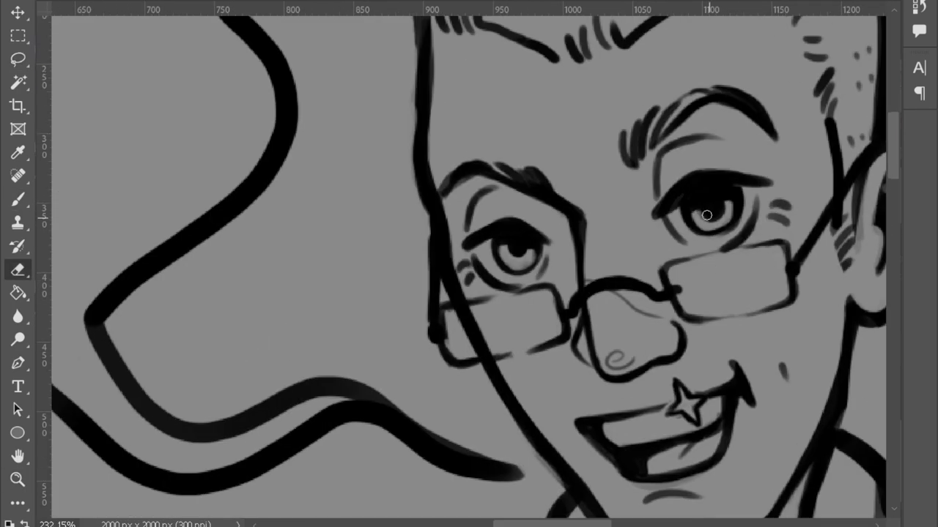
pyautogui.press('b')
pyautogui.press('e')
pyautogui.press('b')
pyautogui.press('z')
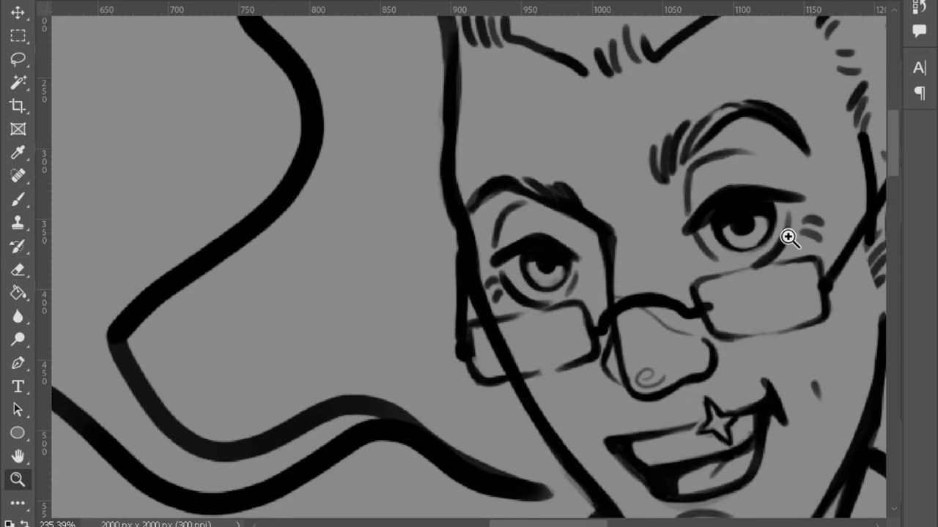
pyautogui.scroll(-5, 786, 236)
pyautogui.scroll(7, 618, 356)
pyautogui.press('e')
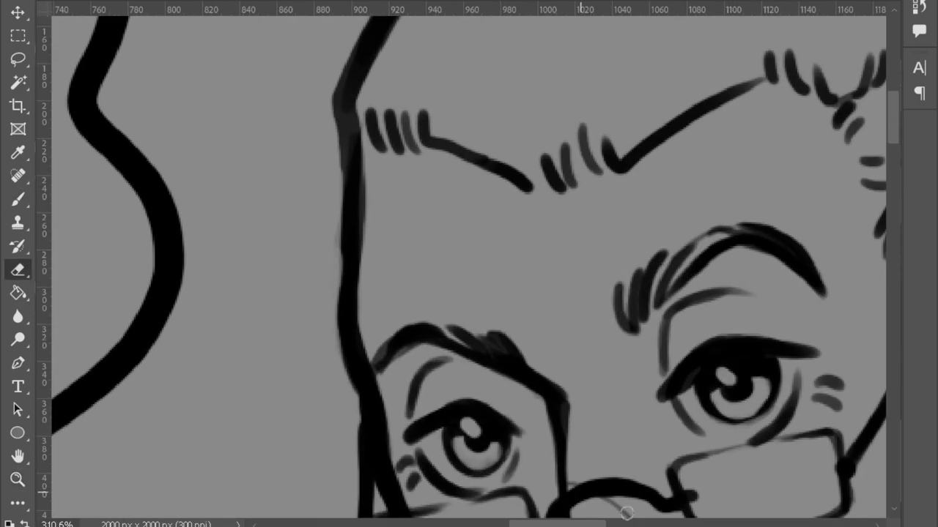
# Add light shading strokes on the upper eyelids of both eyes.
pyautogui.scroll(-5, 562, 481)
pyautogui.scroll(4, 607, 129)
pyautogui.press('b')
pyautogui.press('e')
pyautogui.press('b')
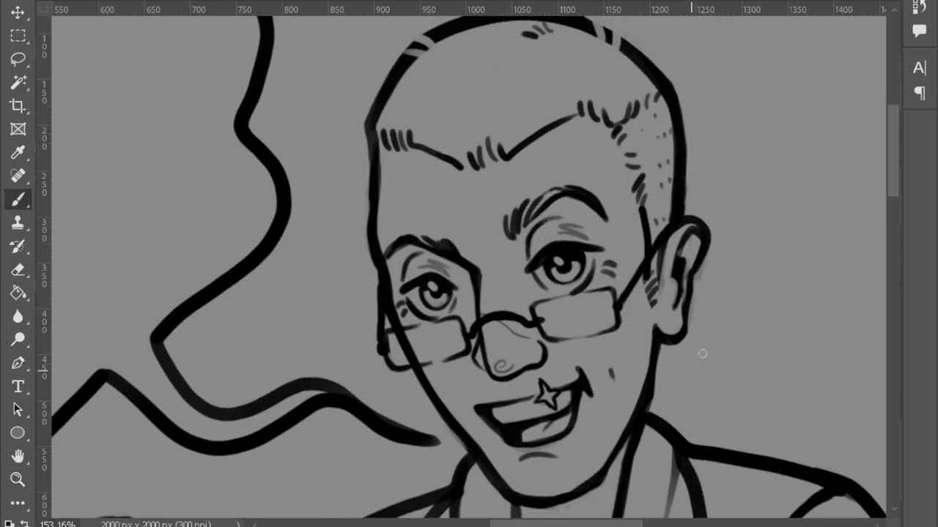
# Lasso the top of the head with its hairline and rotate it slightly with Free Transform.
pyautogui.scroll(-3, 691, 380)
pyautogui.scroll(-2, 588, 335)
pyautogui.scroll(-1, 520, 63)
pyautogui.scroll(3, 519, 63)
pyautogui.press('l')
pyautogui.moveTo(404, 191)
pyautogui.mouseDown()
pyautogui.moveTo(485, 177)
pyautogui.moveTo(407, 189)
pyautogui.mouseUp()
pyautogui.hotkey('ctrl', 't')
pyautogui.moveTo(403, 136)
pyautogui.mouseDown()
pyautogui.moveTo(523, 51)
pyautogui.moveTo(627, 117)
pyautogui.mouseUp()
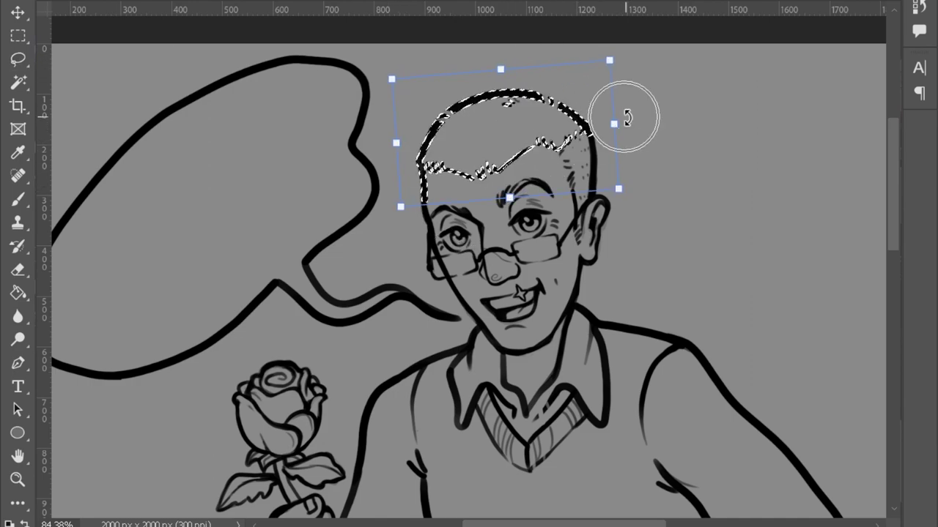
pyautogui.press('Return')
pyautogui.press('Delete')
# Clean up the skull outline along both sides of the head where the transformed part meets the face.
pyautogui.scroll(-2, 628, 130)
pyautogui.scroll(4, 640, 107)
pyautogui.press('e')
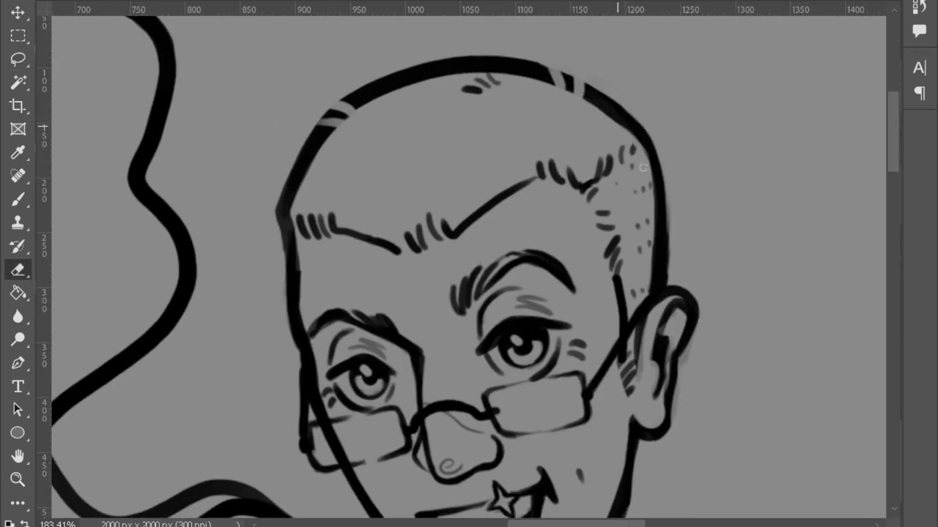
pyautogui.moveTo(648, 291)
pyautogui.mouseDown()
pyautogui.moveTo(639, 146)
pyautogui.moveTo(599, 110)
pyautogui.mouseUp()
pyautogui.moveTo(279, 192)
pyautogui.mouseDown()
pyautogui.moveTo(344, 88)
pyautogui.moveTo(432, 63)
pyautogui.mouseUp()
# Flip the canvas back and reposition the lassoed hand holding the rose with Free Transform.
pyautogui.scroll(-3, 701, 448)
pyautogui.press('z')
pyautogui.click(549, 129)
pyautogui.press('l')
pyautogui.moveTo(540, 162)
pyautogui.mouseDown()
pyautogui.moveTo(596, 203)
pyautogui.moveTo(538, 172)
pyautogui.mouseUp()
pyautogui.hotkey('ctrl', 't')
pyautogui.press('Return')
pyautogui.scroll(-3, 523, 308)
pyautogui.moveTo(476, 323)
pyautogui.mouseDown()
pyautogui.moveTo(492, 230)
pyautogui.moveTo(530, 331)
pyautogui.moveTo(534, 318)
pyautogui.moveTo(565, 358)
pyautogui.mouseUp()
pyautogui.hotkey('ctrl', 't')
pyautogui.press('Return')
pyautogui.hotkey('ctrl', 'd')
pyautogui.press('e')
pyautogui.scroll(3, 563, 355)
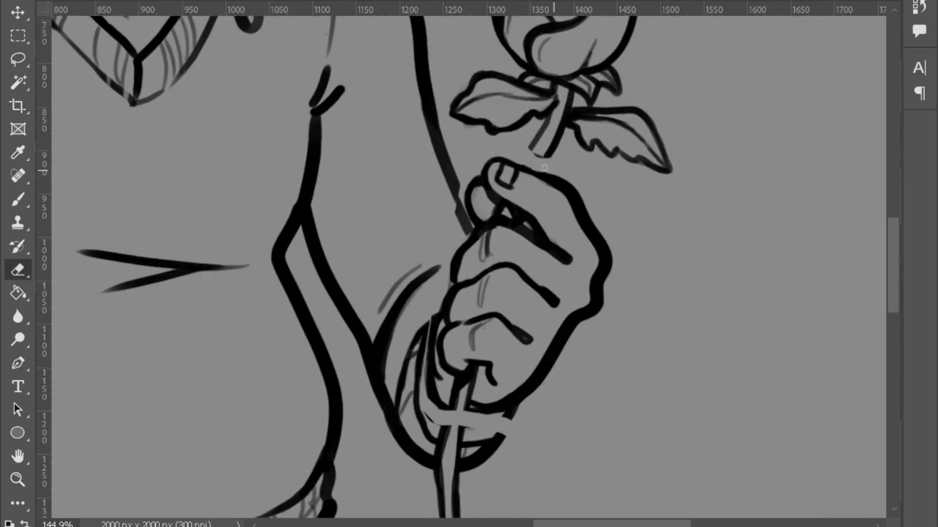
# Reconnect the sleeve outline to the rose-holding hand and erase the old inner cuff lines.
pyautogui.press('b')
pyautogui.moveTo(450, 176); pyautogui.dragTo(468, 213)
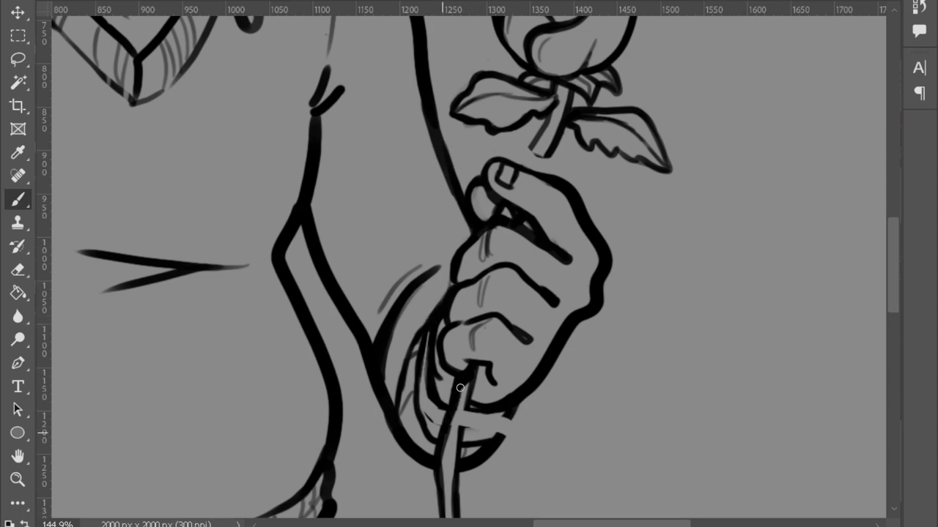
pyautogui.press('e')
pyautogui.moveTo(438, 415); pyautogui.dragTo(427, 430)
pyautogui.press('b')
pyautogui.moveTo(519, 402); pyautogui.dragTo(503, 438)
pyautogui.press('e')
pyautogui.moveTo(404, 381)
pyautogui.mouseDown()
pyautogui.moveTo(425, 435)
pyautogui.moveTo(505, 421)
pyautogui.moveTo(463, 457)
pyautogui.moveTo(433, 449)
pyautogui.mouseUp()
pyautogui.press('b')
pyautogui.press('e')
pyautogui.press('b')
pyautogui.scroll(-2, 379, 366)
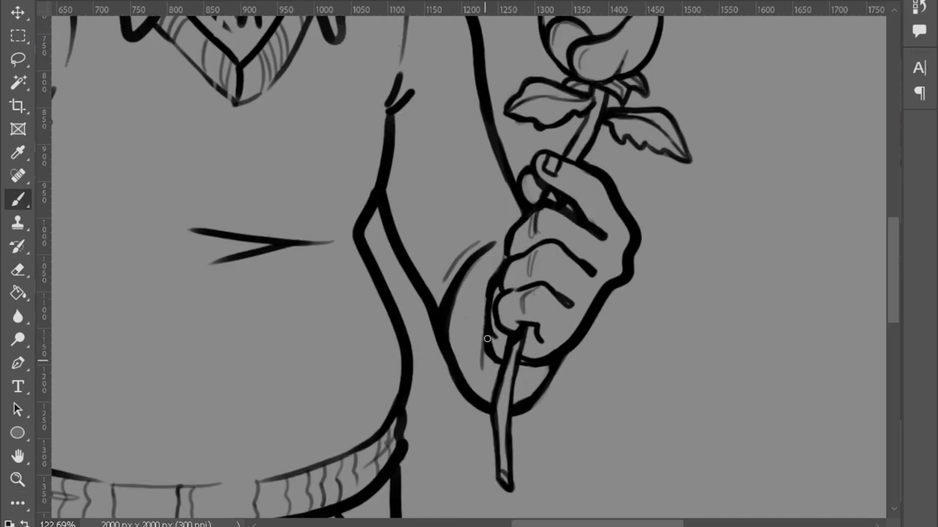
# Redraw the inner rim and band of the sweater cuff around the rose-holding wrist.
pyautogui.moveTo(485, 291); pyautogui.dragTo(489, 395)
pyautogui.press('e')
pyautogui.moveTo(498, 350); pyautogui.dragTo(513, 401)
pyautogui.press('b')
pyautogui.moveTo(474, 329)
pyautogui.mouseDown()
pyautogui.moveTo(486, 367)
pyautogui.moveTo(468, 352)
pyautogui.mouseUp()
pyautogui.press('e')
pyautogui.press('b')
pyautogui.moveTo(490, 397); pyautogui.dragTo(473, 329)
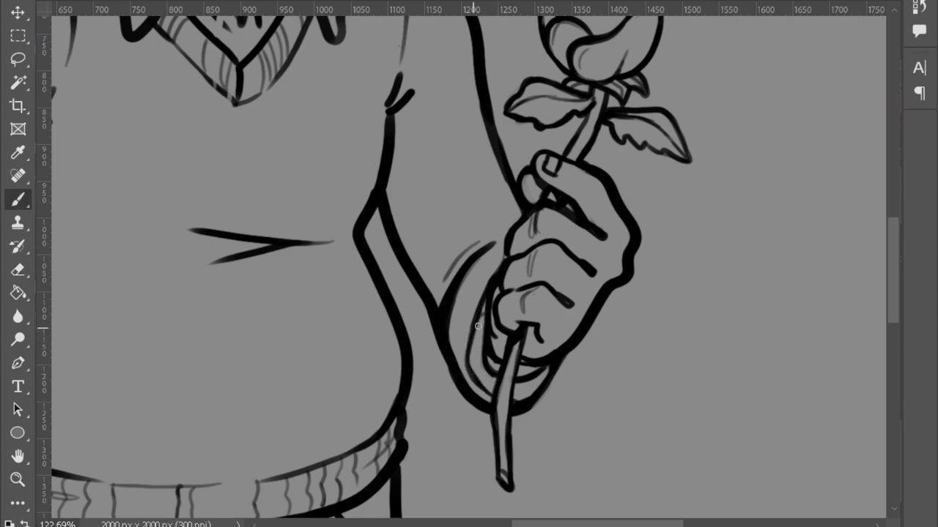
# Add ribbing lines to the rose-side cuff and clean up its lower outline.
pyautogui.press('h')
pyautogui.moveTo(534, 397)
pyautogui.mouseDown()
pyautogui.moveTo(669, 383)
pyautogui.moveTo(461, 337)
pyautogui.mouseUp()
pyautogui.press('e')
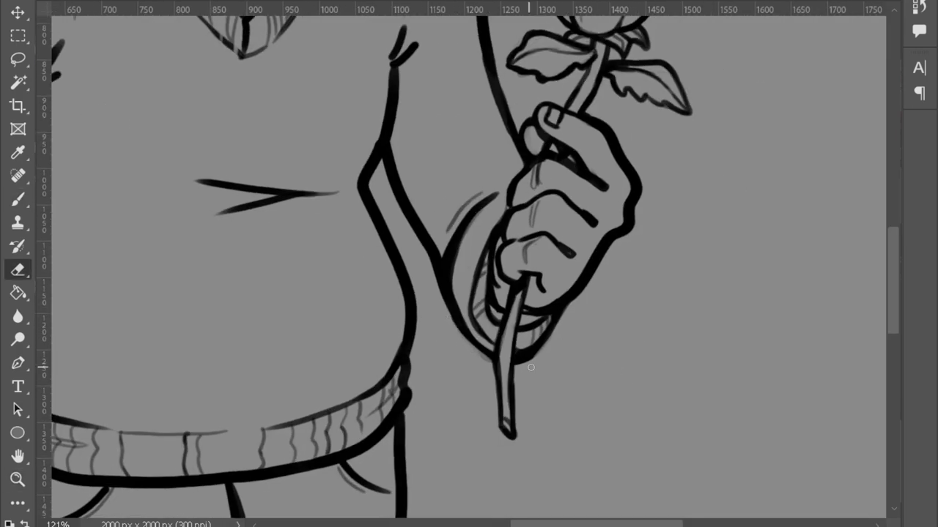
pyautogui.press('b')
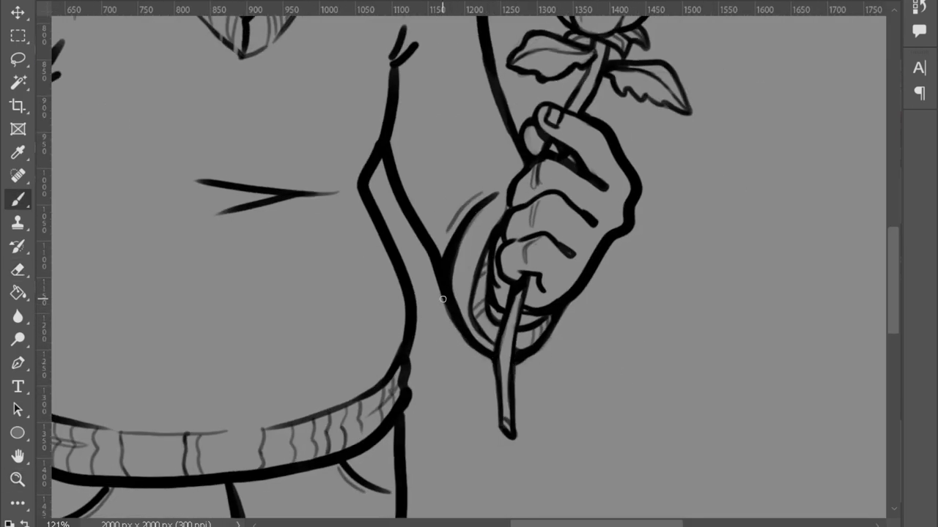
pyautogui.press('e')
# Refine the outer edge of the rose-side cuff and check the whole figure with the sketch shown.
pyautogui.press('h')
pyautogui.moveTo(444, 302)
pyautogui.mouseDown()
pyautogui.moveTo(561, 366)
pyautogui.moveTo(451, 326)
pyautogui.mouseUp()
pyautogui.press('b')
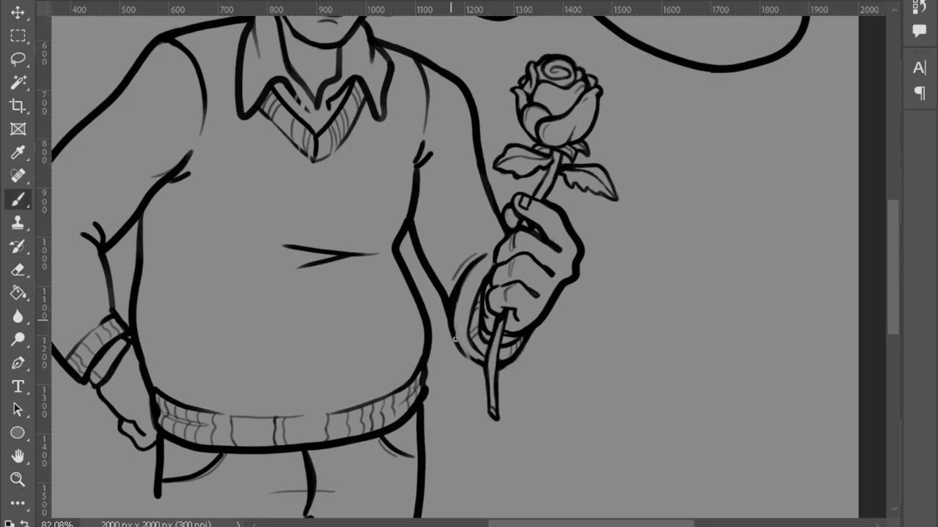
pyautogui.press('e')
pyautogui.press('b')
pyautogui.press('z')
pyautogui.keyDown('alt'); pyautogui.click(530, 381); pyautogui.keyUp('alt')
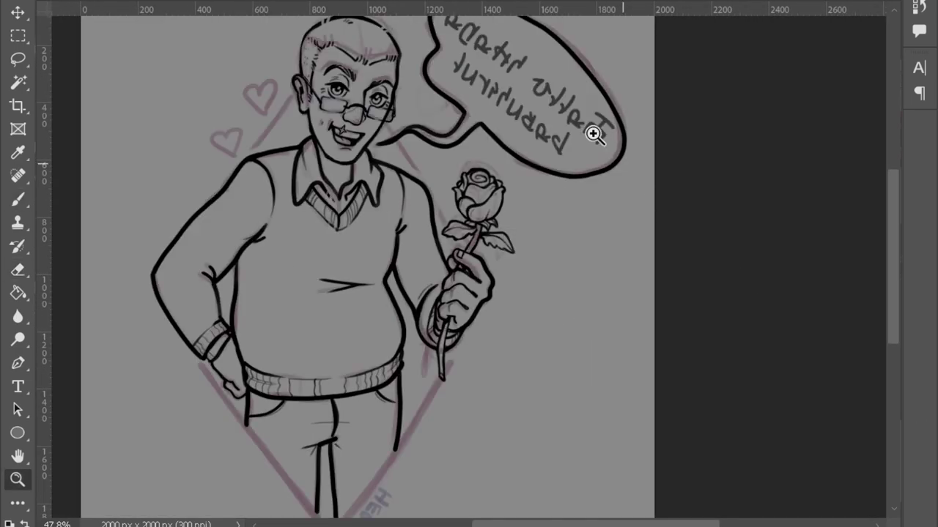
# Flip the canvas horizontally so the speech bubble's lettering reads the right way round.
pyautogui.click(655, 201)
pyautogui.hotkey('alt', 'i')
pyautogui.moveTo(140, 111)
pyautogui.click(378, 195)
# Ink the two rows of Simlish lettering inside the speech bubble with bold black strokes over the sketch.
pyautogui.moveTo(576, 314); pyautogui.dragTo(630, 314)
pyautogui.press('b')
pyautogui.moveTo(282, 308)
pyautogui.mouseDown()
pyautogui.moveTo(331, 273)
pyautogui.moveTo(328, 349)
pyautogui.mouseUp()
pyautogui.moveTo(322, 300)
pyautogui.mouseDown()
pyautogui.moveTo(357, 322)
pyautogui.moveTo(384, 267)
pyautogui.mouseUp()
pyautogui.moveTo(372, 273)
pyautogui.mouseDown()
pyautogui.moveTo(395, 300)
pyautogui.moveTo(416, 230)
pyautogui.mouseUp()
pyautogui.moveTo(406, 266)
pyautogui.mouseDown()
pyautogui.moveTo(441, 216)
pyautogui.moveTo(482, 187)
pyautogui.mouseUp()
pyautogui.moveTo(393, 323); pyautogui.dragTo(422, 379)
pyautogui.moveTo(419, 330)
pyautogui.mouseDown()
pyautogui.moveTo(432, 369)
pyautogui.moveTo(475, 302)
pyautogui.moveTo(510, 316)
pyautogui.moveTo(545, 236)
pyautogui.moveTo(656, 148)
pyautogui.mouseUp()
pyautogui.moveTo(648, 172); pyautogui.dragTo(687, 124)
pyautogui.moveTo(498, 134); pyautogui.dragTo(522, 165)
pyautogui.moveTo(513, 174); pyautogui.dragTo(575, 107)
pyautogui.moveTo(561, 142)
pyautogui.mouseDown()
pyautogui.moveTo(538, 128)
pyautogui.moveTo(562, 155)
pyautogui.mouseUp()
pyautogui.moveTo(586, 119); pyautogui.dragTo(644, 63)
pyautogui.moveTo(615, 80); pyautogui.dragTo(661, 49)
pyautogui.moveTo(643, 104); pyautogui.dragTo(664, 75)
pyautogui.moveTo(660, 62)
pyautogui.mouseDown()
pyautogui.moveTo(690, 22)
pyautogui.moveTo(696, 49)
pyautogui.moveTo(663, 61)
pyautogui.moveTo(576, 241)
pyautogui.moveTo(638, 278)
pyautogui.mouseUp()
# Ink the two lower edges of the diamond behind the legs as straight black lines meeting at the bottom point.
pyautogui.press('z')
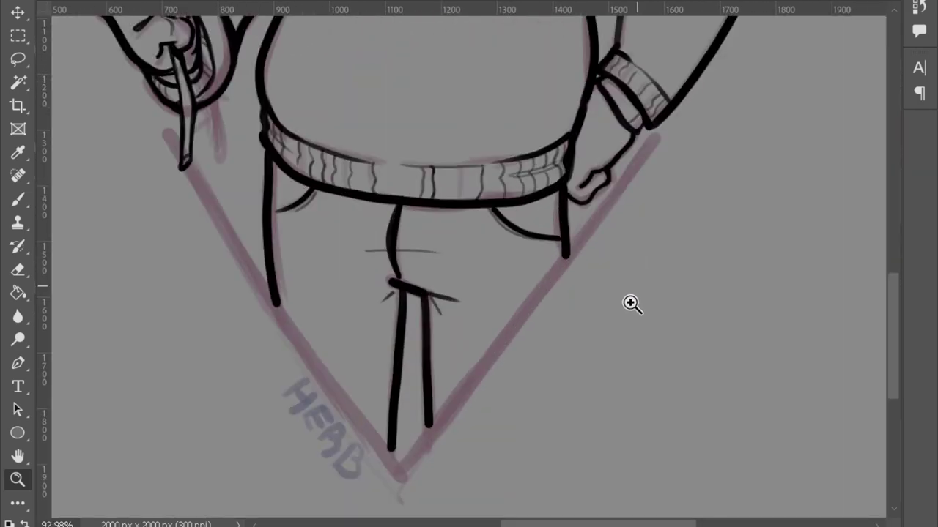
pyautogui.click(402, 472)
pyautogui.keyDown('shift'); pyautogui.click(654, 137); pyautogui.keyUp('shift')
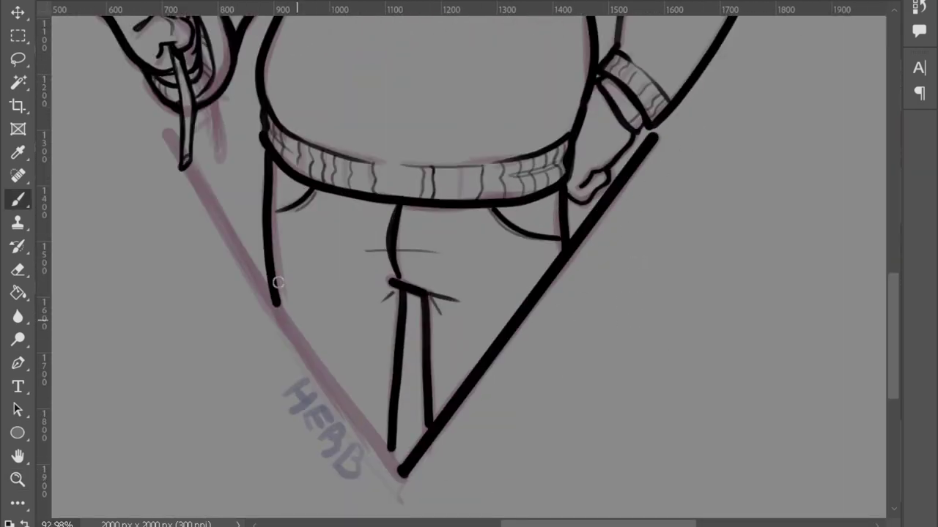
pyautogui.keyDown('shift'); pyautogui.click(189, 170); pyautogui.keyUp('shift')
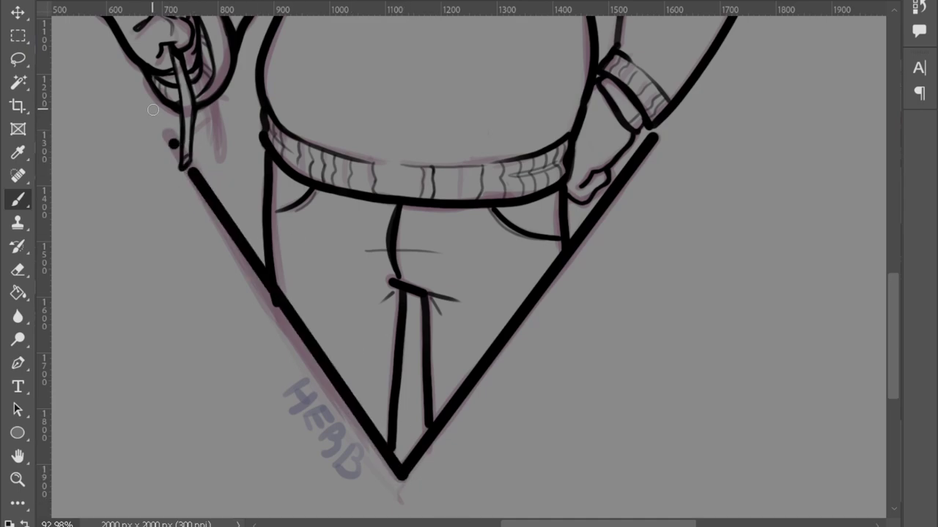
# Ink the diamond's visible upper edges as straight black segments between the head and shoulders and beside the rose.
pyautogui.scroll(5, 555, 310)
pyautogui.click(325, 185)
pyautogui.keyDown('shift'); pyautogui.click(395, 99); pyautogui.keyUp('shift')
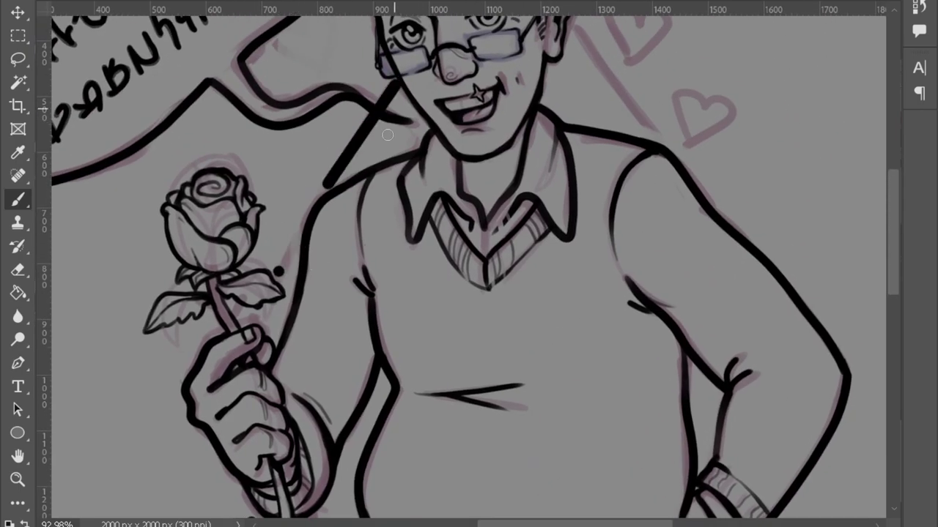
pyautogui.scroll(4, 759, 314)
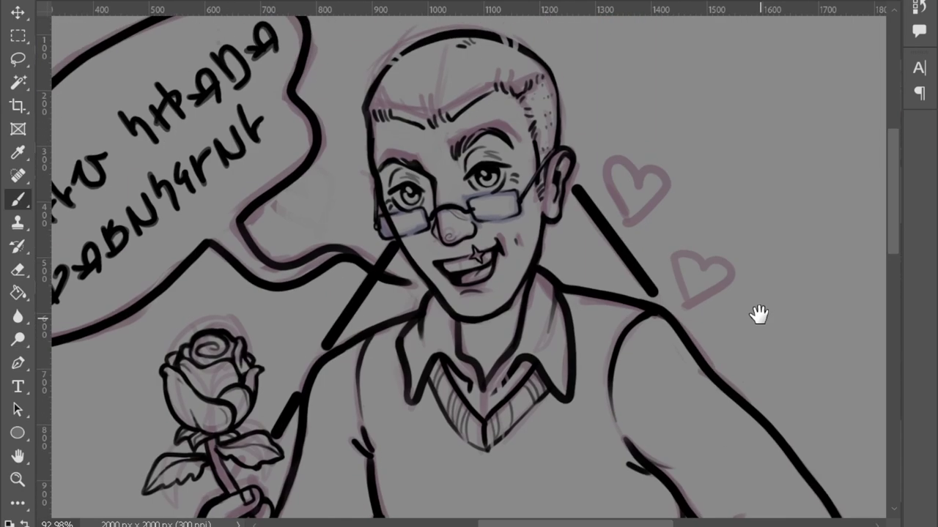
# Ink the outlines of the two sketched hearts beside the man's ear with a thick black brush line.
pyautogui.moveTo(624, 295); pyautogui.dragTo(591, 247)
pyautogui.moveTo(610, 172)
pyautogui.mouseDown()
pyautogui.moveTo(600, 122)
pyautogui.moveTo(615, 182)
pyautogui.mouseUp()
pyautogui.moveTo(663, 220); pyautogui.dragTo(678, 260)
pyautogui.hotkey('ctrl', 'z')
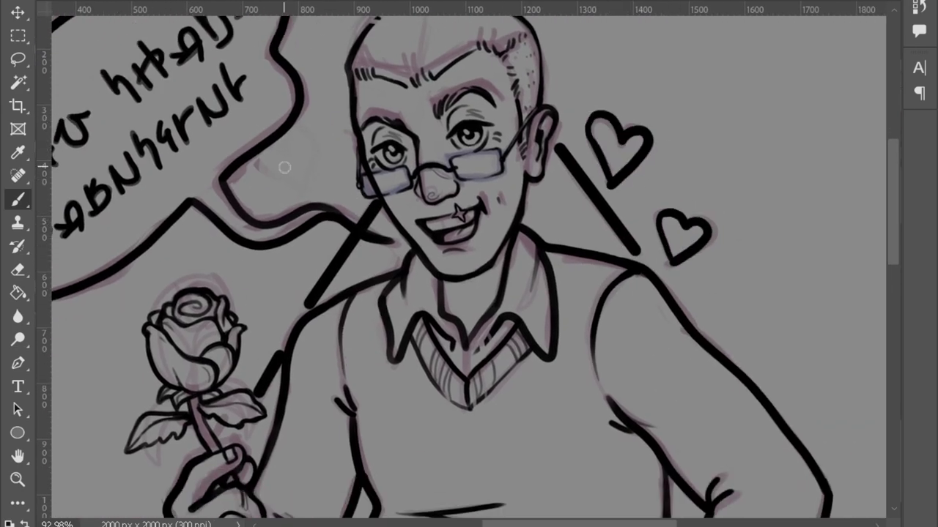
# Ink a small heart in the space between the speech bubble's tail and the man's face.
pyautogui.moveTo(300, 202); pyautogui.dragTo(306, 199)
pyautogui.hotkey('ctrl', 'z')
pyautogui.moveTo(289, 155); pyautogui.dragTo(307, 199)
pyautogui.press('z')
pyautogui.scroll(-5, 554, 205)
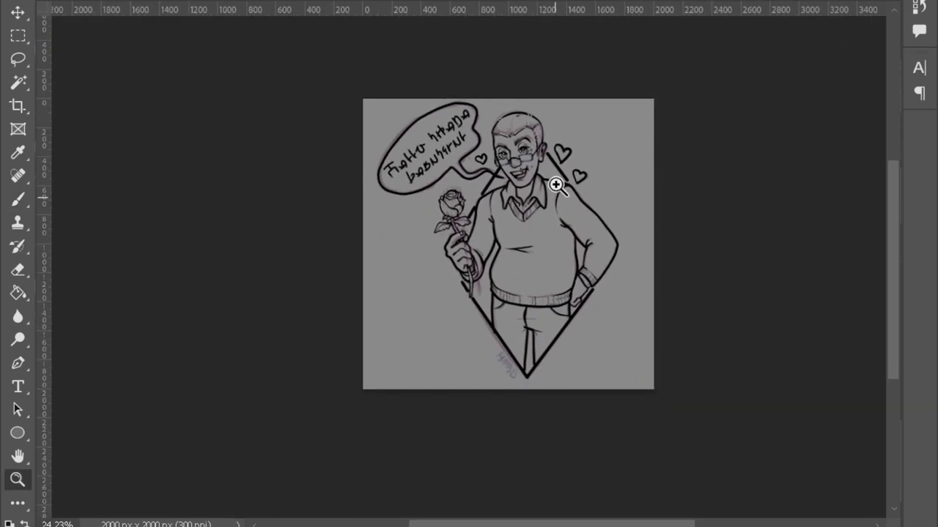
pyautogui.scroll(3, 554, 205)
pyautogui.click(18, 58)
pyautogui.moveTo(590, 143)
pyautogui.mouseDown()
pyautogui.moveTo(621, 189)
pyautogui.moveTo(592, 159)
pyautogui.mouseUp()
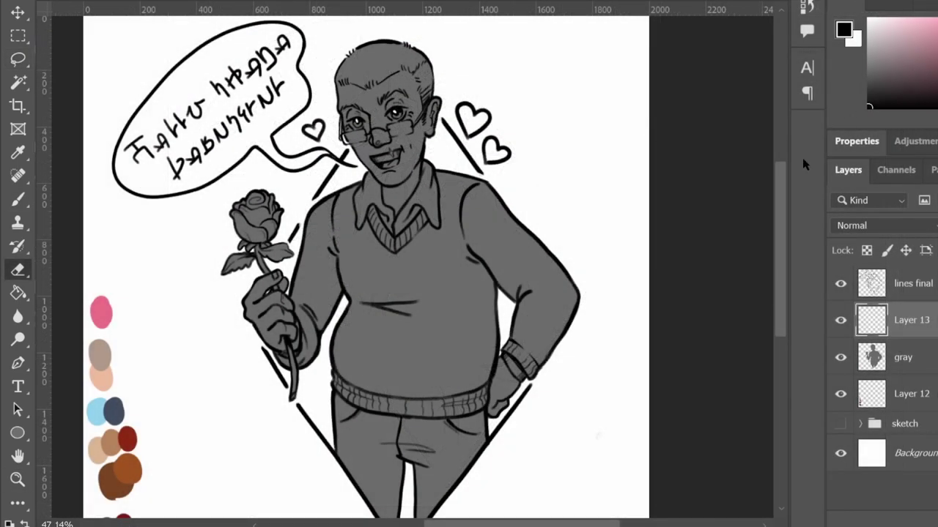
# Brush a dark grey shadow on the neck under the chin on Layer 13, using Kyle's Ultimate Pastel brush.
pyautogui.scroll(3, 473, 318)
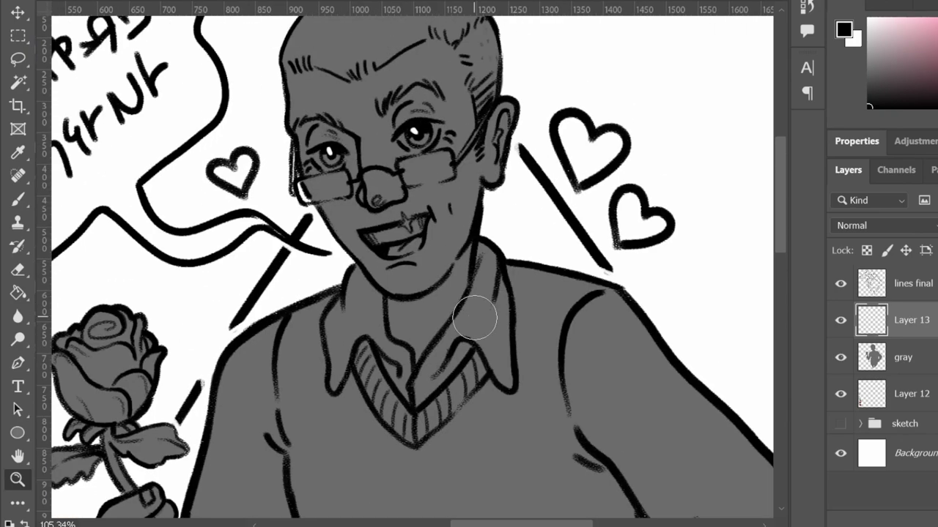
pyautogui.press('b')
pyautogui.keyDown('alt'); pyautogui.click(402, 341); pyautogui.keyUp('alt')
pyautogui.moveTo(392, 300)
pyautogui.mouseDown()
pyautogui.moveTo(388, 332)
pyautogui.moveTo(404, 307)
pyautogui.moveTo(413, 356)
pyautogui.moveTo(390, 301)
pyautogui.moveTo(462, 257)
pyautogui.moveTo(394, 307)
pyautogui.moveTo(417, 322)
pyautogui.moveTo(399, 309)
pyautogui.moveTo(433, 293)
pyautogui.mouseUp()
pyautogui.press('F5')
pyautogui.press('.')
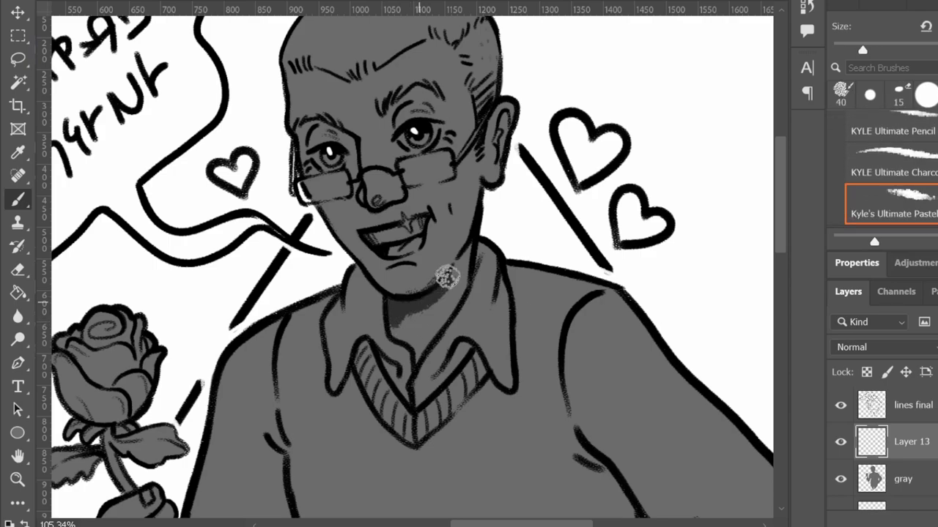
# Try other brushes for the neck shadow, then extend it along the jaw towards the ear and clean its edge.
pyautogui.press(',')
pyautogui.press(',')
pyautogui.moveTo(396, 330)
pyautogui.mouseDown()
pyautogui.moveTo(432, 307)
pyautogui.moveTo(398, 318)
pyautogui.mouseUp()
pyautogui.hotkey('ctrl', 'z')
pyautogui.press(',')
pyautogui.press(',')
pyautogui.press(',')
pyautogui.press(',')
pyautogui.press(',')
pyautogui.press(',')
pyautogui.moveTo(439, 290); pyautogui.dragTo(474, 236)
pyautogui.press(',')
pyautogui.press(',')
pyautogui.press(',')
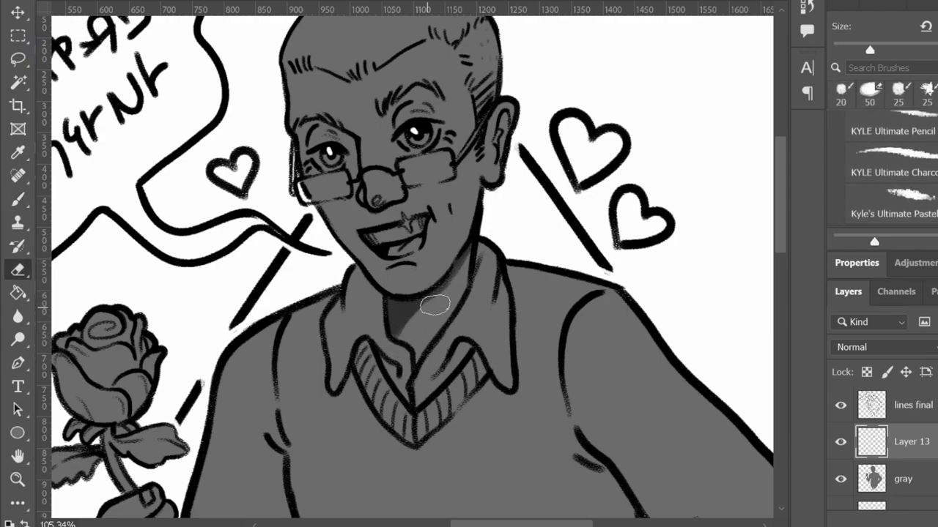
pyautogui.press('e')
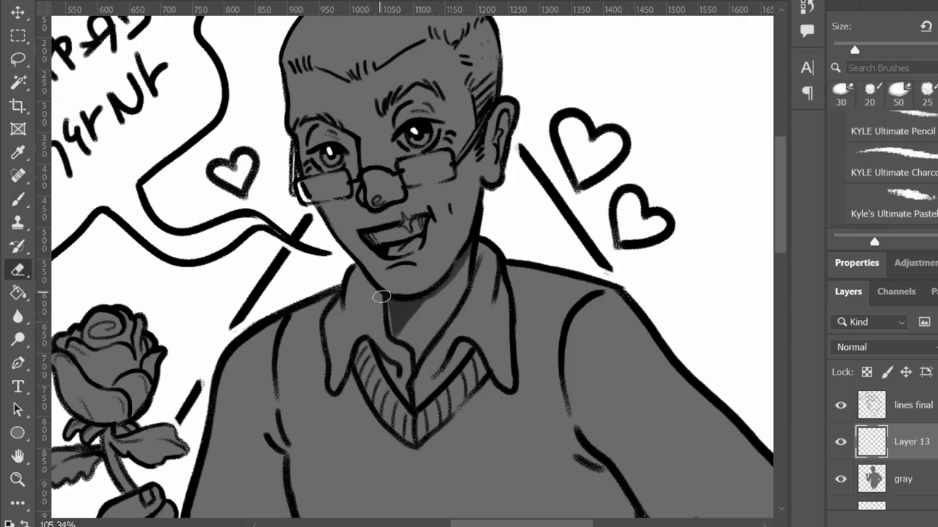
# Shade the nose, eye sockets, cheek crease and inside of the mouth with small dark grey strokes.
pyautogui.press('b')
pyautogui.moveTo(361, 207); pyautogui.dragTo(386, 224)
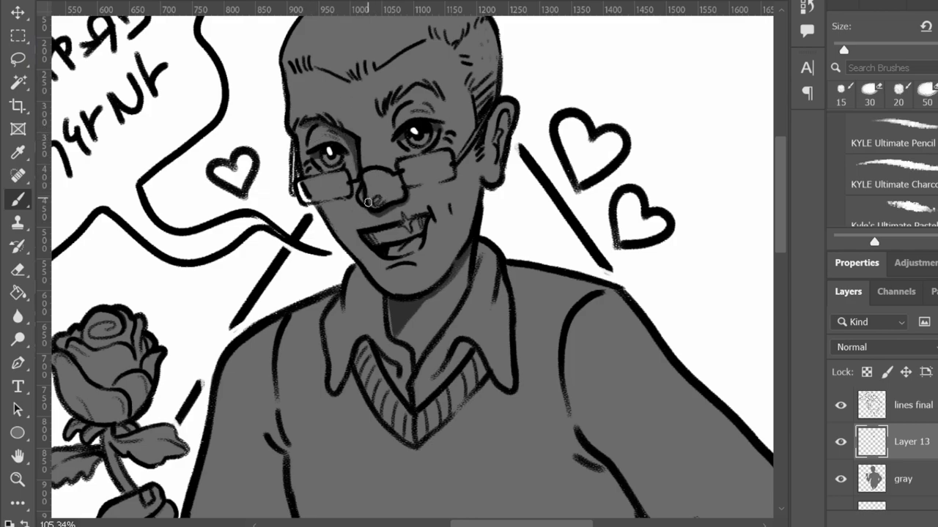
pyautogui.press('e')
pyautogui.press('b')
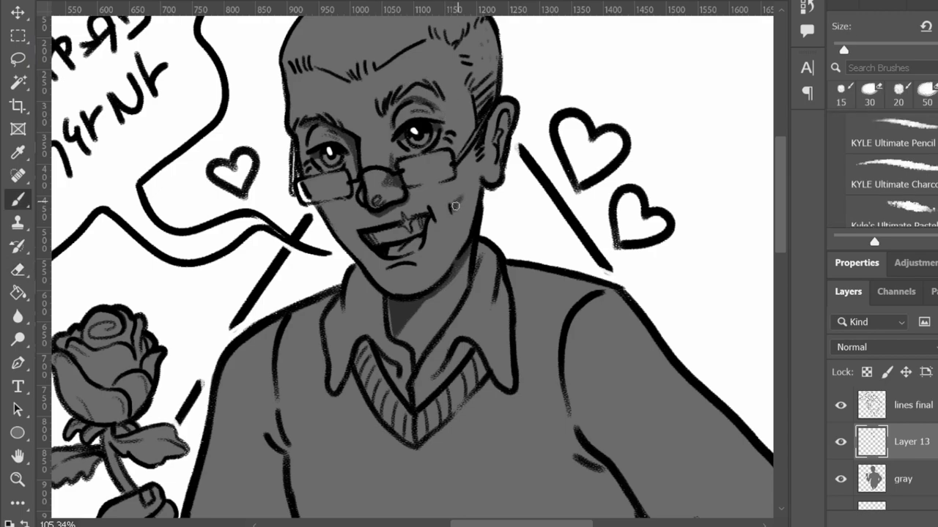
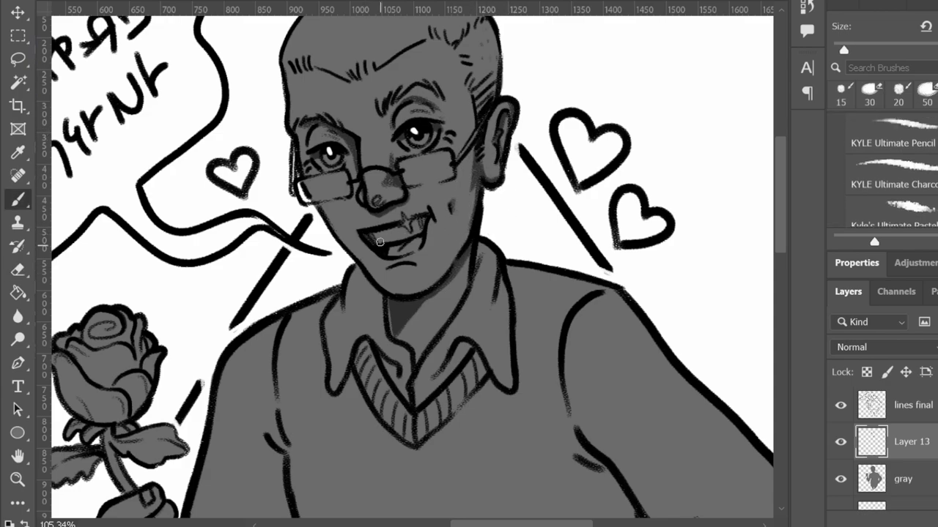
pyautogui.hscroll(-2, 360, 211)
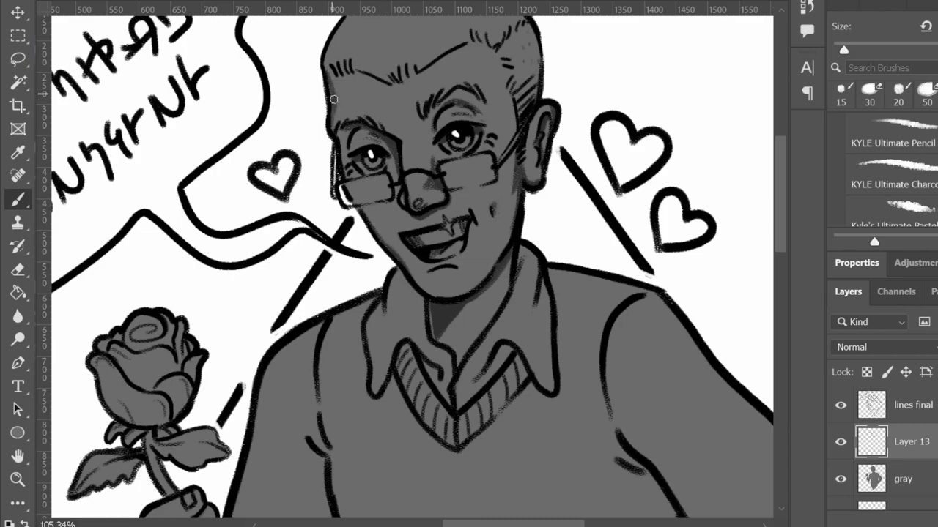
# Shade the folds of the shirt collar and the ribbed neckline beneath the collar points.
pyautogui.scroll(-3, 513, 214)
pyautogui.hscroll(2, 513, 213)
pyautogui.moveTo(405, 242)
pyautogui.mouseDown()
pyautogui.moveTo(484, 267)
pyautogui.moveTo(456, 235)
pyautogui.moveTo(328, 271)
pyautogui.moveTo(359, 238)
pyautogui.mouseUp()
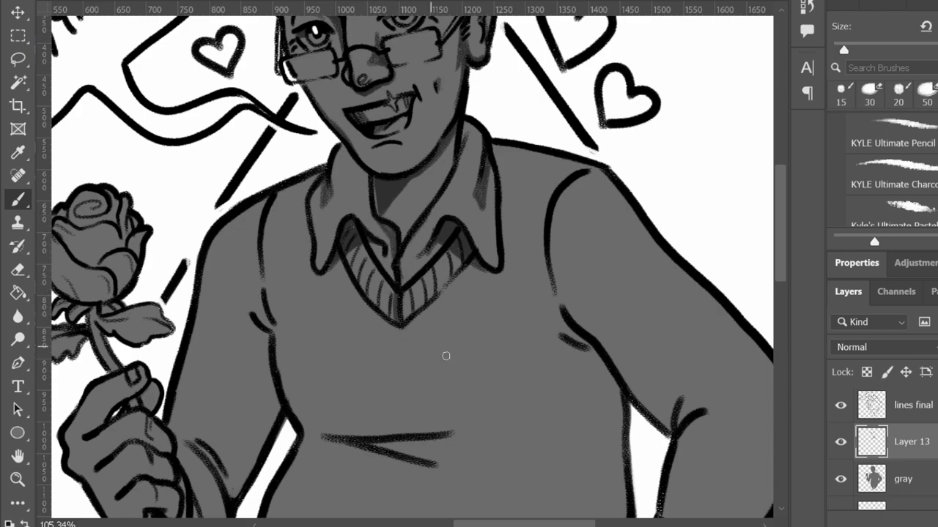
pyautogui.moveTo(428, 334); pyautogui.dragTo(479, 258)
# Paint a dark shadow down the sweater's side below the armpit of the hip-hand arm and trim its edge.
pyautogui.moveTo(615, 247)
pyautogui.mouseDown()
pyautogui.moveTo(668, 339)
pyautogui.moveTo(632, 273)
pyautogui.moveTo(644, 328)
pyautogui.mouseUp()
pyautogui.press('e')
pyautogui.moveTo(628, 263)
pyautogui.mouseDown()
pyautogui.moveTo(648, 359)
pyautogui.moveTo(644, 337)
pyautogui.mouseUp()
pyautogui.press('b')
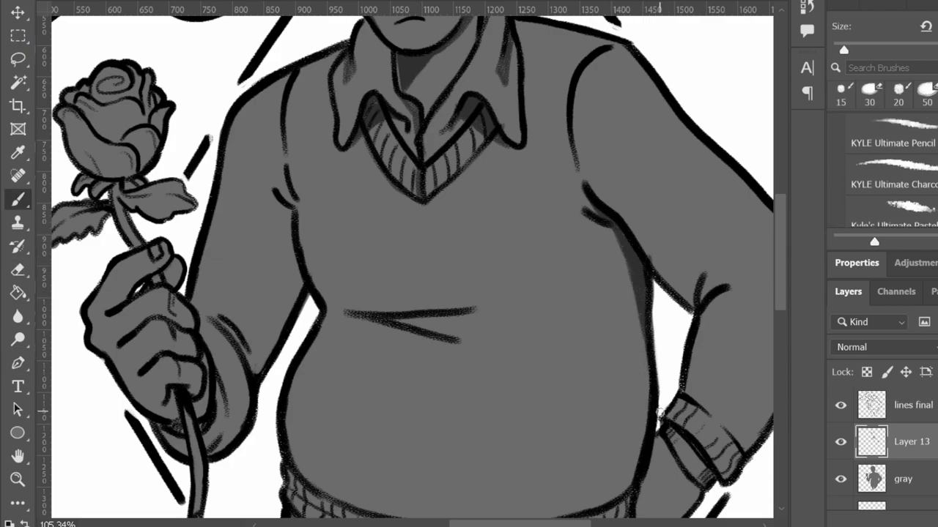
# Shade the sweater's horizontal belly fold and the side crease below the rose-holding arm.
pyautogui.moveTo(321, 312)
pyautogui.mouseDown()
pyautogui.moveTo(407, 322)
pyautogui.moveTo(476, 306)
pyautogui.mouseUp()
pyautogui.press('e')
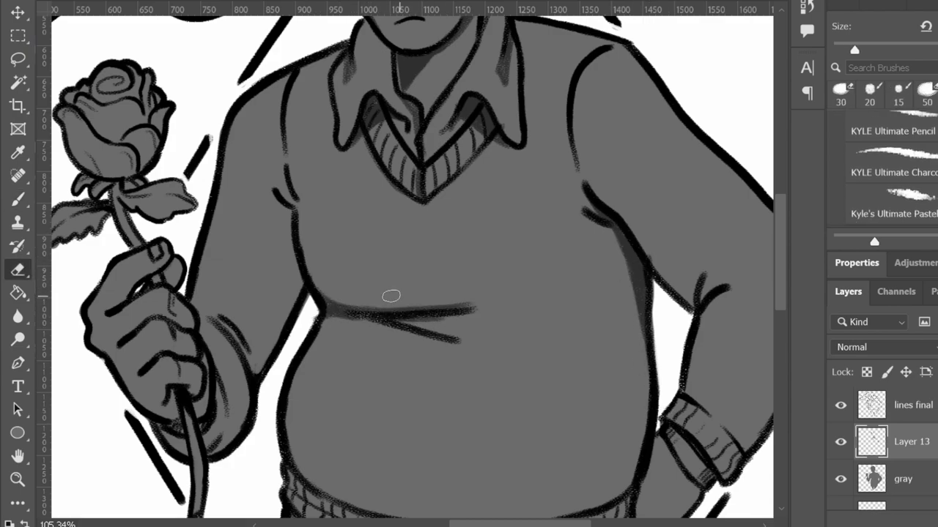
pyautogui.press('b')
pyautogui.moveTo(301, 232)
pyautogui.mouseDown()
pyautogui.moveTo(331, 301)
pyautogui.moveTo(379, 244)
pyautogui.mouseUp()
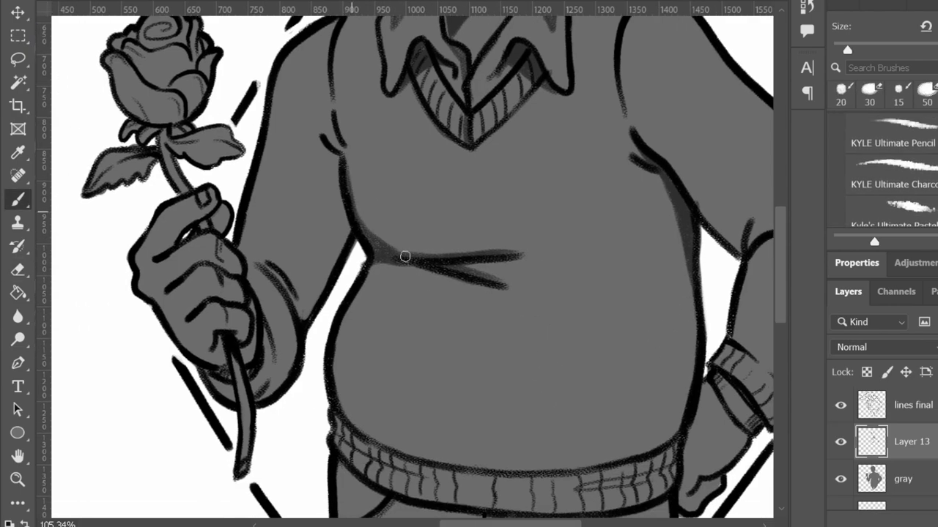
pyautogui.moveTo(339, 150); pyautogui.dragTo(343, 167)
# Shade the elbow folds and sleeve of the rose-holding arm and the creases between that hand's fingers.
pyautogui.moveTo(327, 280); pyautogui.dragTo(301, 321)
pyautogui.moveTo(272, 277); pyautogui.dragTo(296, 306)
pyautogui.moveTo(301, 344); pyautogui.dragTo(258, 400)
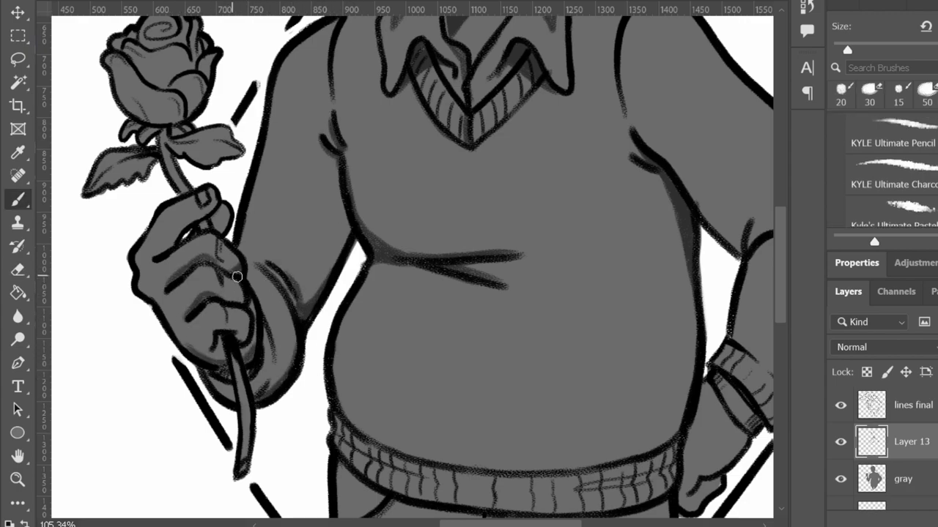
pyautogui.moveTo(215, 207); pyautogui.dragTo(169, 249)
pyautogui.scroll(-2, 309, 304)
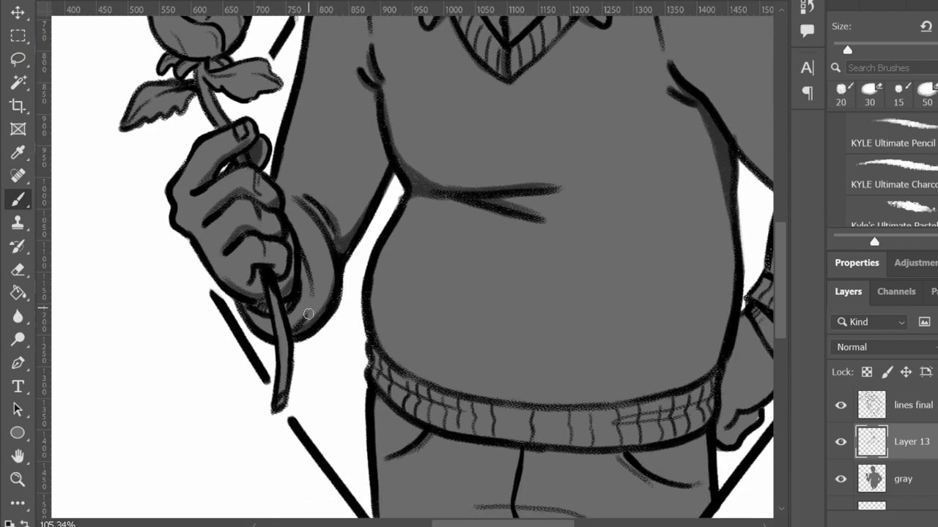
# Paint shadow along the lower curve of the belly and the ribbed sweater hem, trimming the edges with the eraser.
pyautogui.scroll(-2, 319, 366)
pyautogui.moveTo(289, 249); pyautogui.dragTo(369, 327)
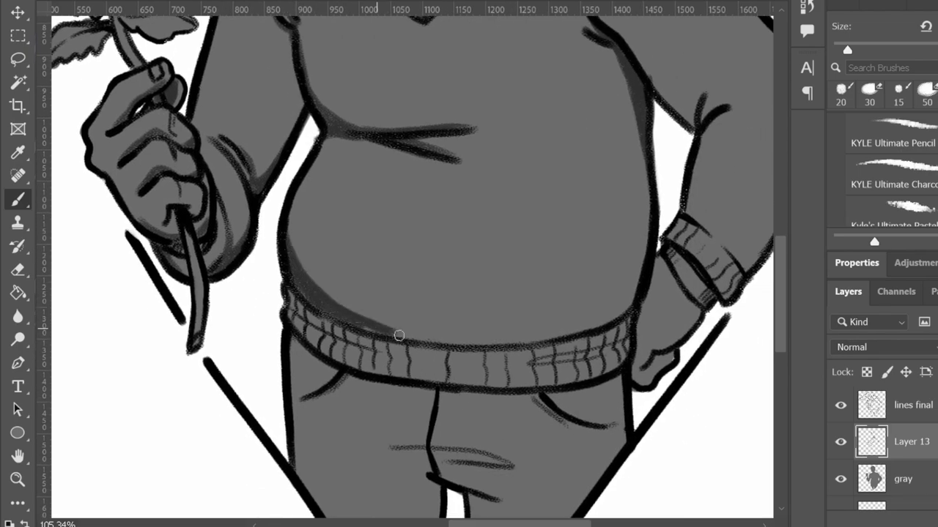
pyautogui.moveTo(291, 293); pyautogui.dragTo(313, 346)
pyautogui.press('e')
pyautogui.hscroll(2, 503, 446)
pyautogui.press('b')
pyautogui.moveTo(556, 293)
pyautogui.mouseDown()
pyautogui.moveTo(544, 344)
pyautogui.moveTo(398, 335)
pyautogui.moveTo(433, 331)
pyautogui.mouseUp()
pyautogui.press('e')
pyautogui.moveTo(359, 363)
pyautogui.mouseDown()
pyautogui.moveTo(342, 366)
pyautogui.moveTo(263, 341)
pyautogui.mouseUp()
# Shade the hand on the hip, its ribbed cuff, and the inner forearm up to the elbow creases.
pyautogui.press('b')
pyautogui.moveTo(564, 326)
pyautogui.mouseDown()
pyautogui.moveTo(611, 284)
pyautogui.moveTo(594, 258)
pyautogui.moveTo(594, 351)
pyautogui.moveTo(517, 286)
pyautogui.moveTo(549, 341)
pyautogui.mouseUp()
pyautogui.scroll(3, 510, 311)
pyautogui.hscroll(1, 511, 310)
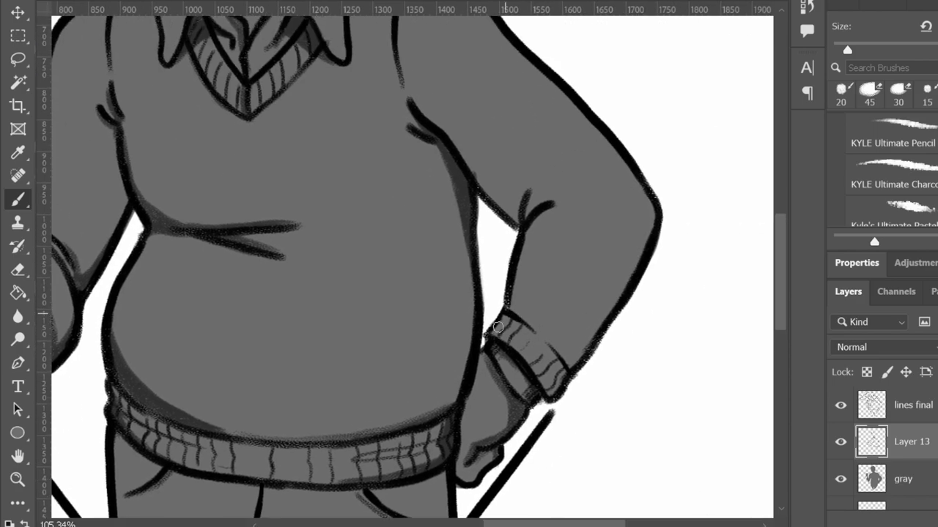
pyautogui.moveTo(518, 296); pyautogui.dragTo(505, 333)
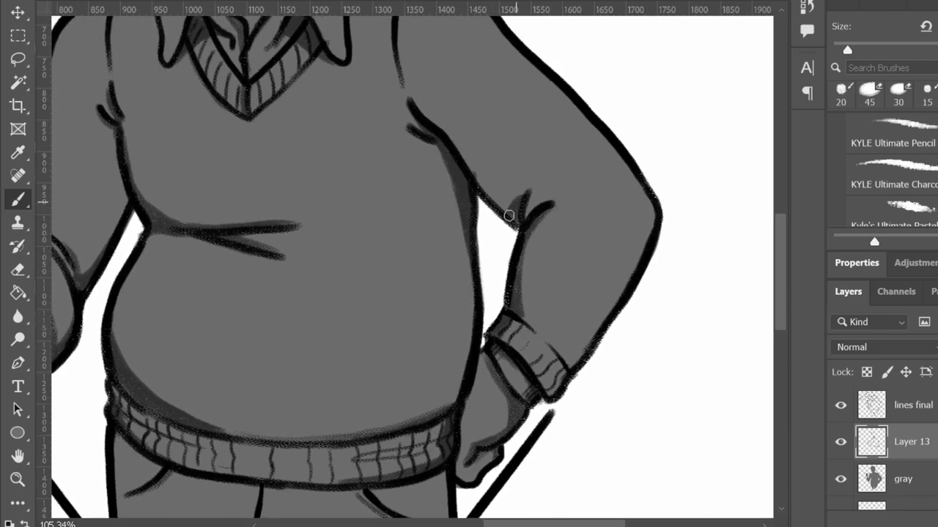
pyautogui.moveTo(513, 220); pyautogui.dragTo(476, 176)
pyautogui.moveTo(546, 198); pyautogui.dragTo(516, 192)
pyautogui.moveTo(613, 425); pyautogui.dragTo(523, 392)
pyautogui.moveTo(476, 361)
pyautogui.mouseDown()
pyautogui.moveTo(469, 346)
pyautogui.moveTo(523, 272)
pyautogui.moveTo(498, 308)
pyautogui.moveTo(523, 310)
pyautogui.moveTo(528, 427)
pyautogui.mouseUp()
pyautogui.press('e')
pyautogui.press('b')
# Shade the trousers below the sweater hem, around the pockets and crotch folds, and along both inner legs.
pyautogui.moveTo(378, 53)
pyautogui.mouseDown()
pyautogui.moveTo(404, 79)
pyautogui.moveTo(344, 68)
pyautogui.mouseUp()
pyautogui.hotkey('ctrl', '-')
pyautogui.scroll(-5, 374, 365)
pyautogui.moveTo(311, 337)
pyautogui.mouseDown()
pyautogui.moveTo(303, 488)
pyautogui.moveTo(291, 340)
pyautogui.moveTo(341, 455)
pyautogui.mouseUp()
pyautogui.moveTo(463, 256)
pyautogui.mouseDown()
pyautogui.moveTo(439, 297)
pyautogui.moveTo(406, 272)
pyautogui.mouseUp()
pyautogui.moveTo(306, 269); pyautogui.dragTo(455, 276)
pyautogui.moveTo(344, 358); pyautogui.dragTo(357, 476)
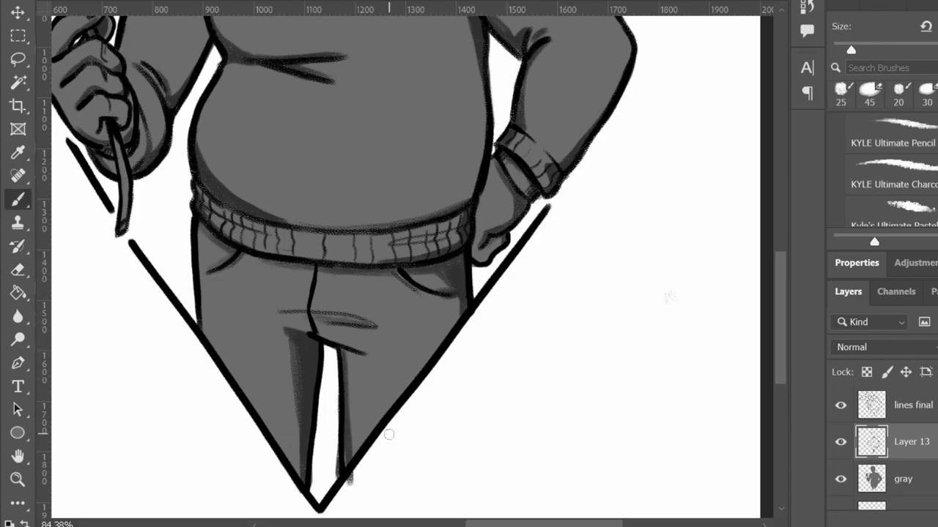
# Erase excess shadow around the trouser pocket on the hip-hand side.
pyautogui.press('e')
pyautogui.moveTo(432, 300)
pyautogui.mouseDown()
pyautogui.moveTo(450, 293)
pyautogui.moveTo(449, 271)
pyautogui.mouseUp()
pyautogui.scroll(-3, 467, 277)
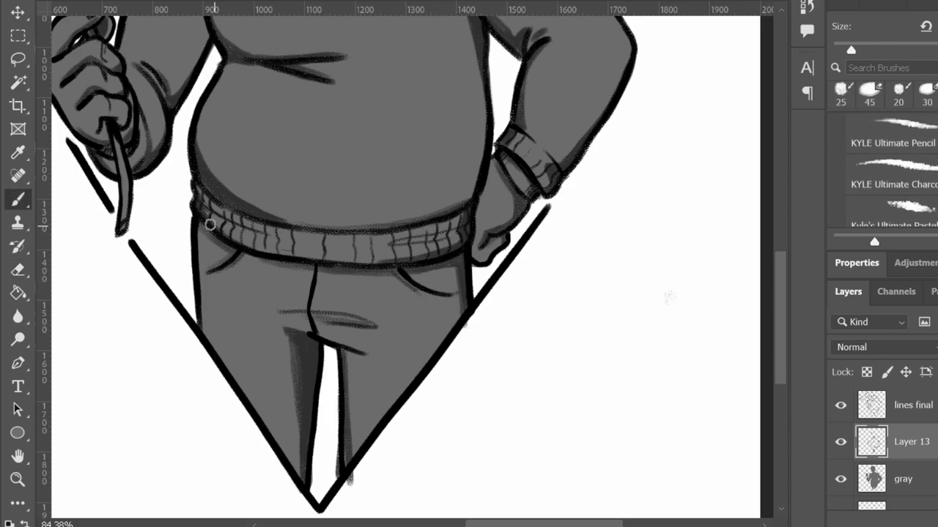
pyautogui.scroll(-2, 600, 393)
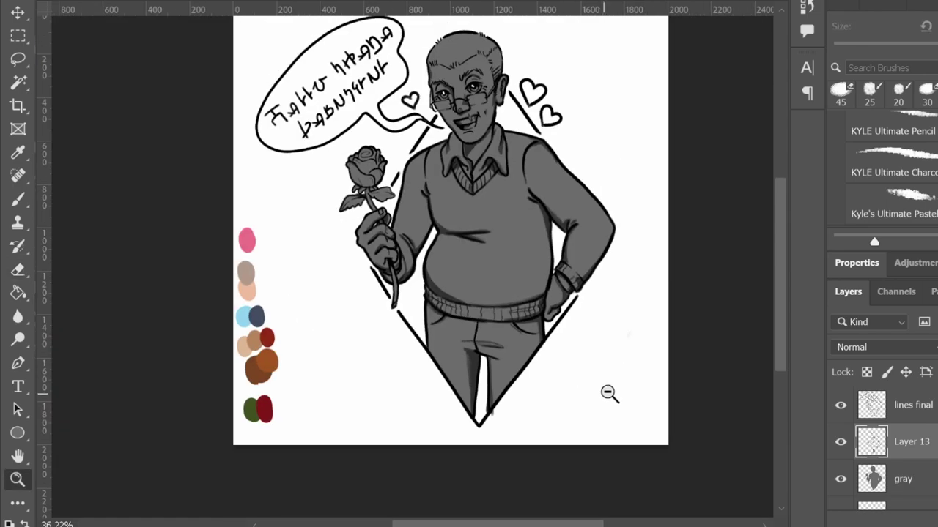
# Paint grey test swatches on the blank canvas beside the hearts and choose a lighter mid grey.
pyautogui.scroll(5, 586, 282)
pyautogui.press('b')
pyautogui.moveTo(407, 156)
pyautogui.mouseDown()
pyautogui.moveTo(455, 136)
pyautogui.moveTo(440, 225)
pyautogui.moveTo(377, 170)
pyautogui.moveTo(482, 172)
pyautogui.moveTo(431, 137)
pyautogui.moveTo(494, 117)
pyautogui.moveTo(482, 159)
pyautogui.moveTo(490, 247)
pyautogui.moveTo(476, 140)
pyautogui.moveTo(506, 187)
pyautogui.mouseUp()
pyautogui.press(',')
pyautogui.press('.')
pyautogui.scroll(-2, 454, 278)
pyautogui.scroll(1, 633, 208)
pyautogui.moveTo(619, 173)
pyautogui.mouseDown()
pyautogui.moveTo(623, 192)
pyautogui.moveTo(653, 208)
pyautogui.mouseUp()
pyautogui.click(868, 154)
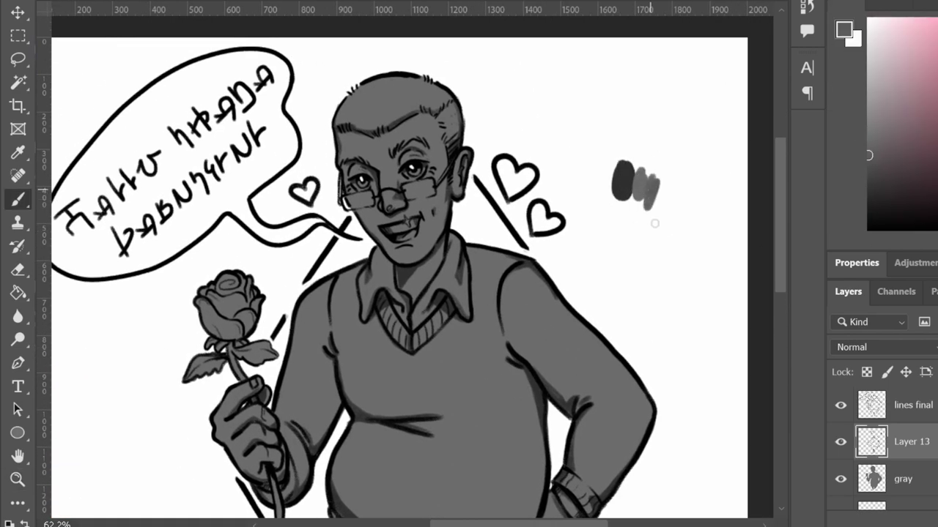
# Create a new layer beneath Layer 13 and brush mid-grey shadows on the nose bridge, cheek and lower face.
pyautogui.scroll(3, 536, 334)
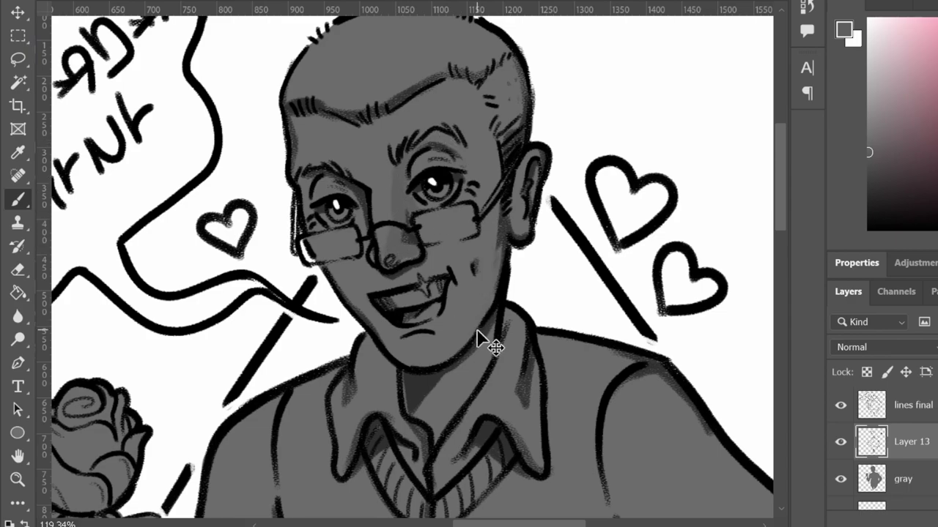
pyautogui.hotkey('ctrl', 'shift', 'alt', 'n')
pyautogui.moveTo(401, 188); pyautogui.dragTo(400, 161)
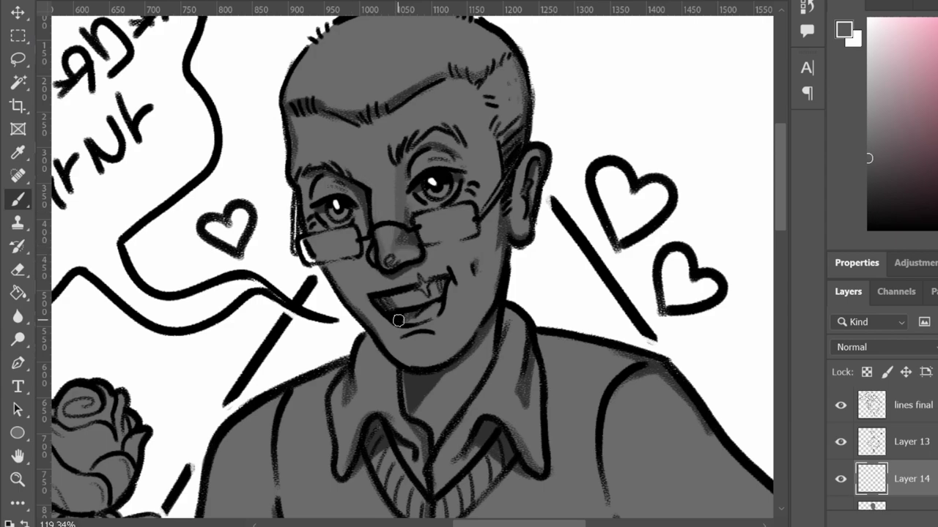
pyautogui.moveTo(351, 230)
pyautogui.mouseDown()
pyautogui.moveTo(370, 322)
pyautogui.moveTo(445, 356)
pyautogui.moveTo(476, 326)
pyautogui.mouseUp()
pyautogui.press('e')
pyautogui.moveTo(415, 345); pyautogui.dragTo(479, 318)
pyautogui.press('b')
# Build up the mid-grey shadow along the chin, jaw and side of the face, softening it with the eraser.
pyautogui.press('e')
pyautogui.press('b')
pyautogui.press('e')
pyautogui.press('b')
pyautogui.moveTo(439, 345)
pyautogui.mouseDown()
pyautogui.moveTo(469, 333)
pyautogui.moveTo(497, 161)
pyautogui.mouseUp()
pyautogui.press('e')
pyautogui.press('b')
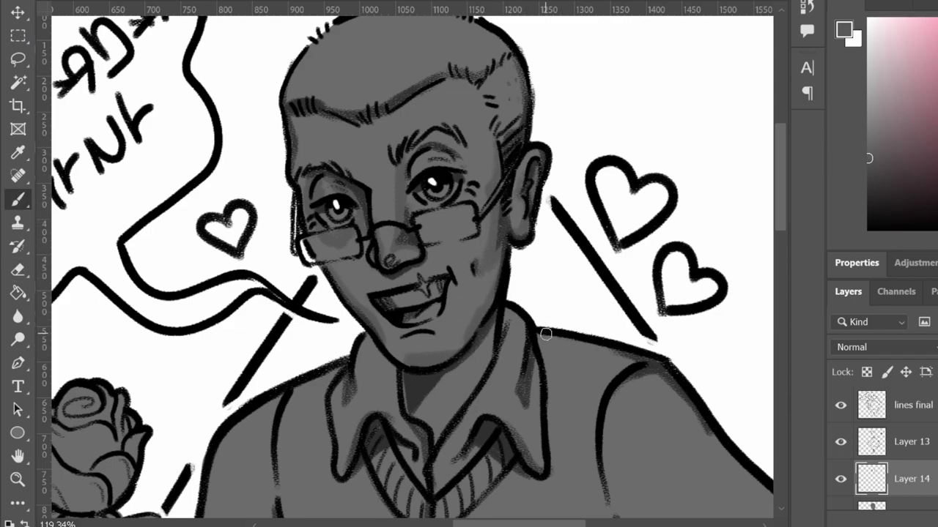
# Add mid-grey shading around the eye, beneath the eyebrow and behind the glasses, trimming excess with the eraser.
pyautogui.moveTo(437, 228); pyautogui.dragTo(409, 202)
pyautogui.press('e')
pyautogui.press('b')
pyautogui.press('e')
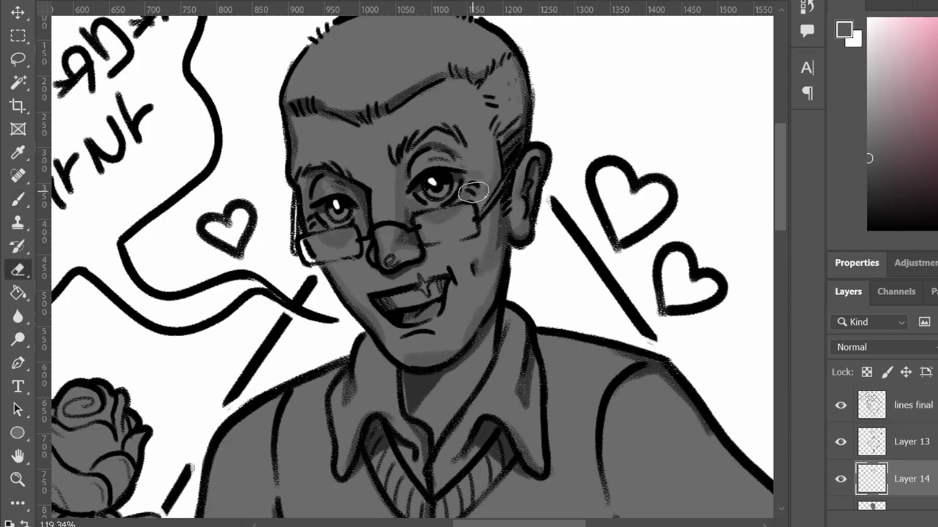
pyautogui.press('b')
pyautogui.moveTo(445, 156); pyautogui.dragTo(471, 161)
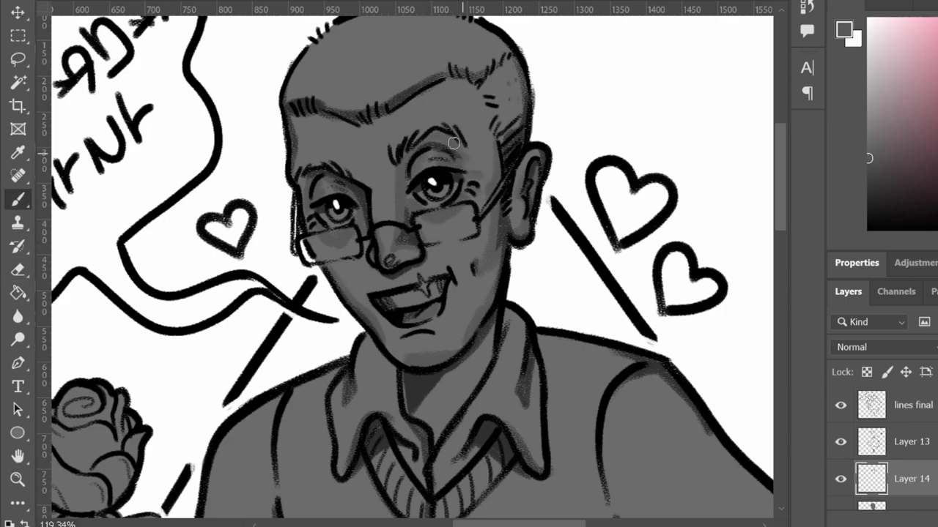
pyautogui.press('e')
# Brush mid-grey shadows on the neck, shirt collar and ribbed neckline, refining their edges with the eraser.
pyautogui.scroll(-3, 390, 204)
pyautogui.press('b')
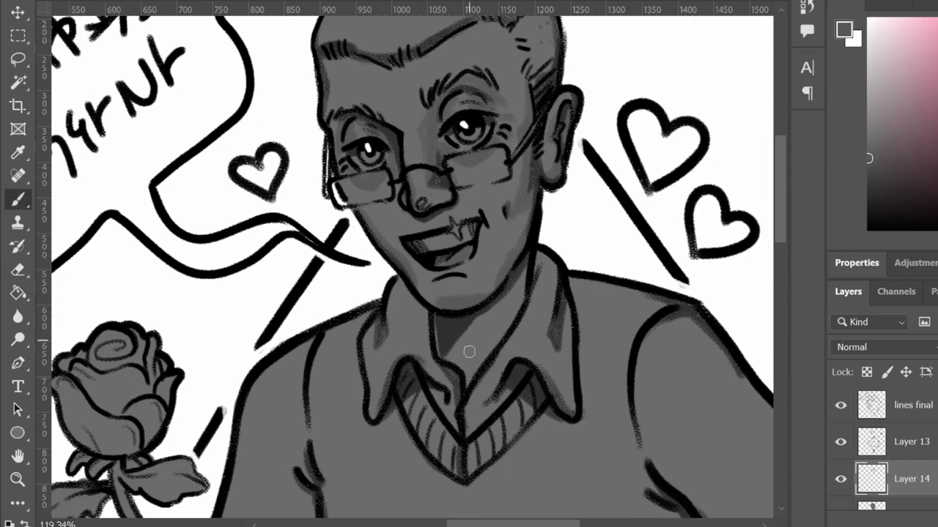
pyautogui.scroll(-3, 444, 314)
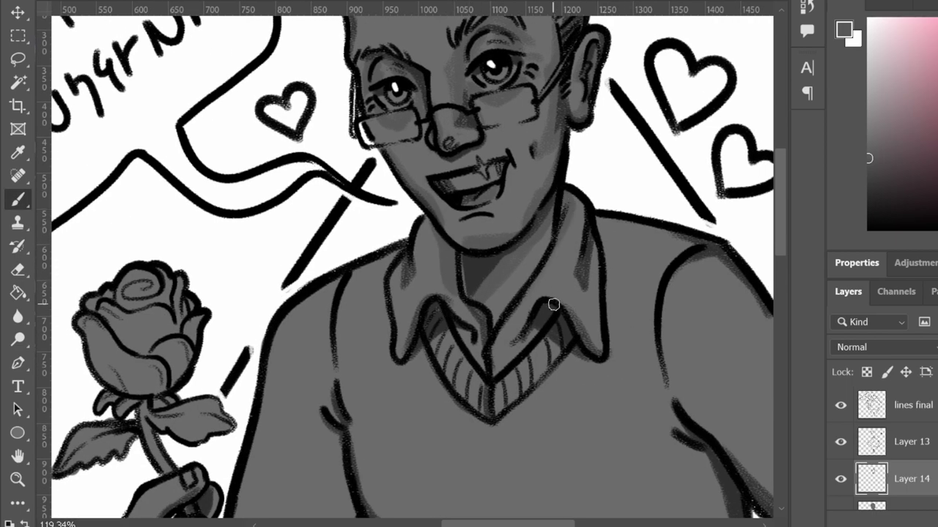
pyautogui.press('e')
pyautogui.scroll(-2, 407, 293)
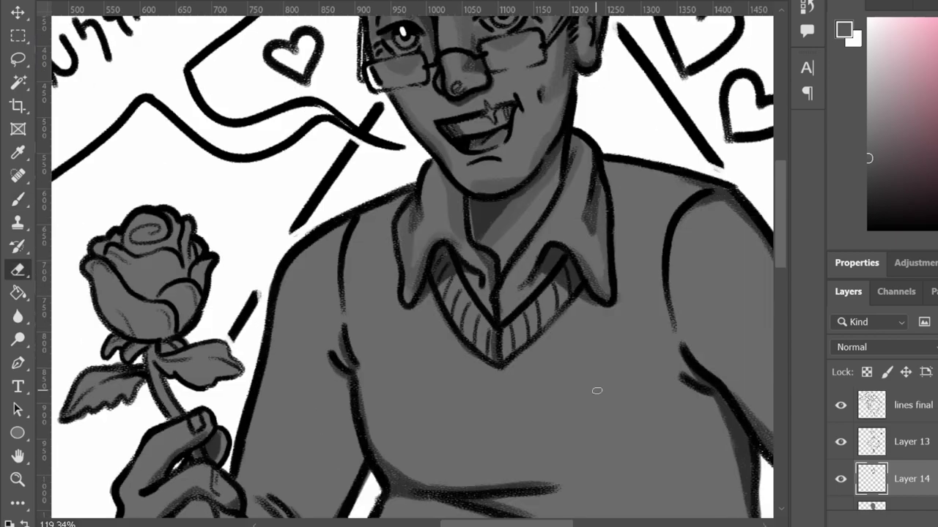
pyautogui.press('b')
pyautogui.hscroll(-2, 569, 433)
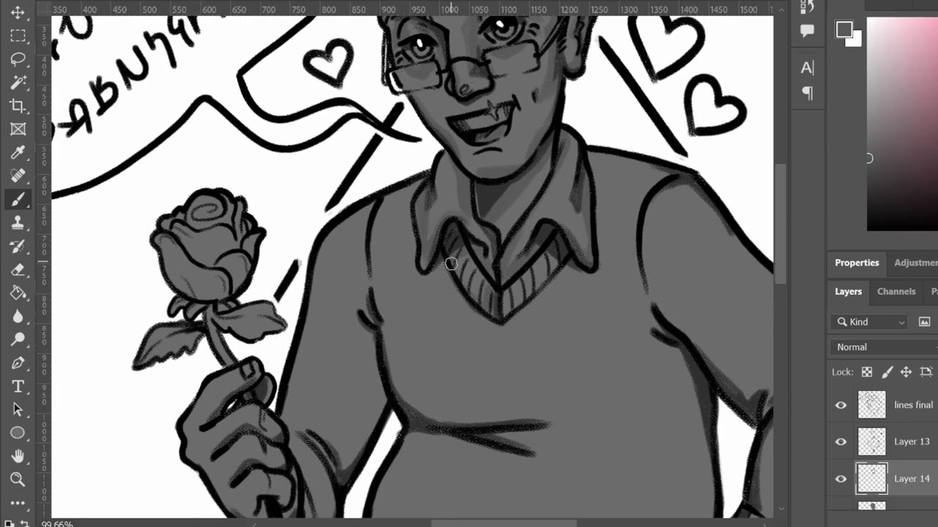
pyautogui.scroll(-2, 605, 465)
# Refine the mid-grey shadows along the sweater neckline, forehead, temple and cheek with brush and eraser.
pyautogui.press('e')
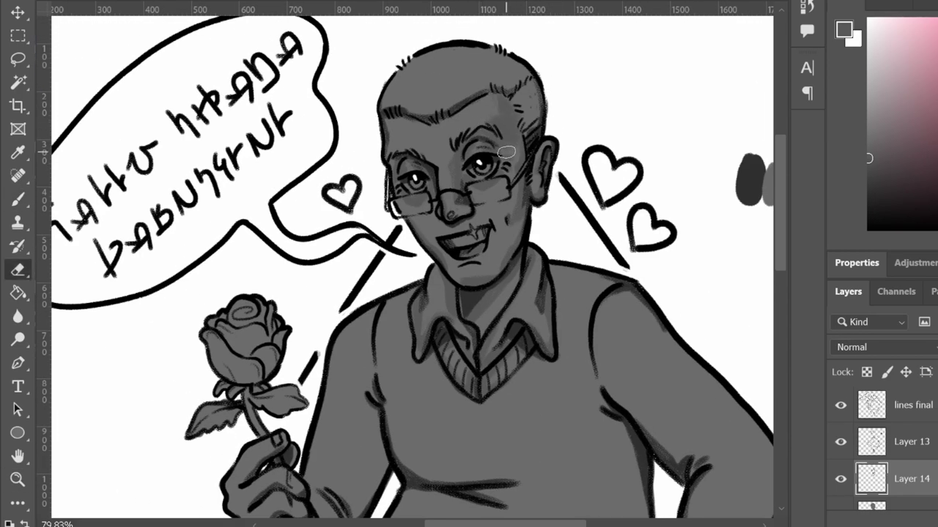
pyautogui.press('b')
pyautogui.press('e')
pyautogui.moveTo(404, 253); pyautogui.dragTo(565, 239)
pyautogui.press('b')
pyautogui.press('e')
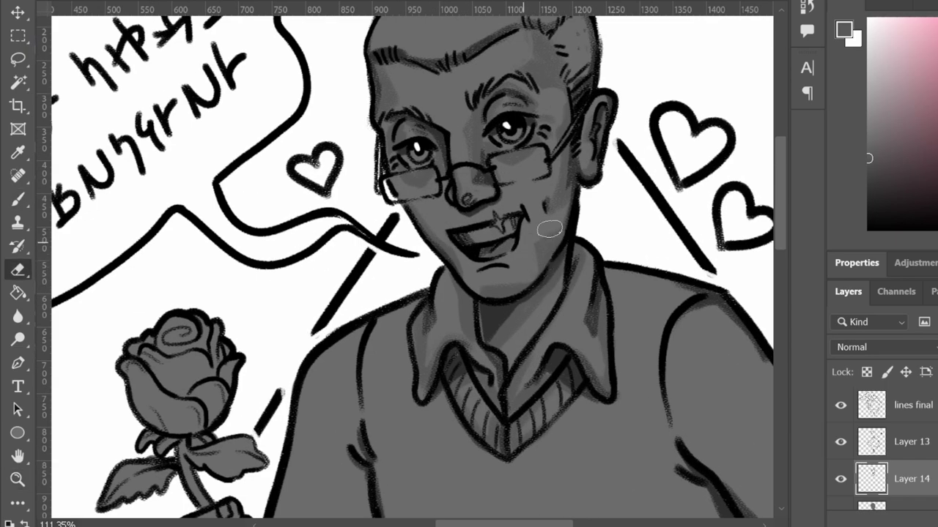
# Brush mid-grey shadows around the sweater's chest fold, the belly edge and the sleeve of the rose-holding arm.
pyautogui.moveTo(627, 444)
pyautogui.mouseDown()
pyautogui.moveTo(480, 318)
pyautogui.moveTo(522, 336)
pyautogui.moveTo(610, 315)
pyautogui.moveTo(655, 348)
pyautogui.moveTo(451, 385)
pyautogui.moveTo(540, 356)
pyautogui.moveTo(613, 312)
pyautogui.moveTo(634, 350)
pyautogui.moveTo(512, 330)
pyautogui.moveTo(526, 365)
pyautogui.moveTo(444, 442)
pyautogui.moveTo(450, 345)
pyautogui.moveTo(517, 323)
pyautogui.moveTo(559, 344)
pyautogui.moveTo(477, 356)
pyautogui.mouseUp()
pyautogui.press('b')
pyautogui.press('e')
pyautogui.press('b')
pyautogui.press('e')
pyautogui.press('b')
pyautogui.moveTo(406, 217)
pyautogui.mouseDown()
pyautogui.moveTo(417, 409)
pyautogui.moveTo(354, 425)
pyautogui.moveTo(416, 263)
pyautogui.moveTo(322, 369)
pyautogui.mouseUp()
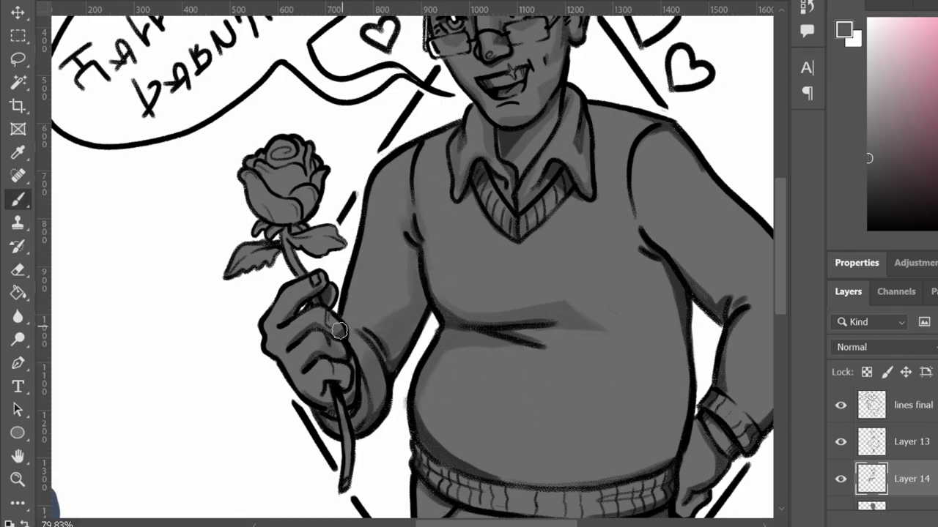
# Shade the fingers and back of the rose-holding hand and the lower stem, cleaning the edges with the eraser.
pyautogui.press('e')
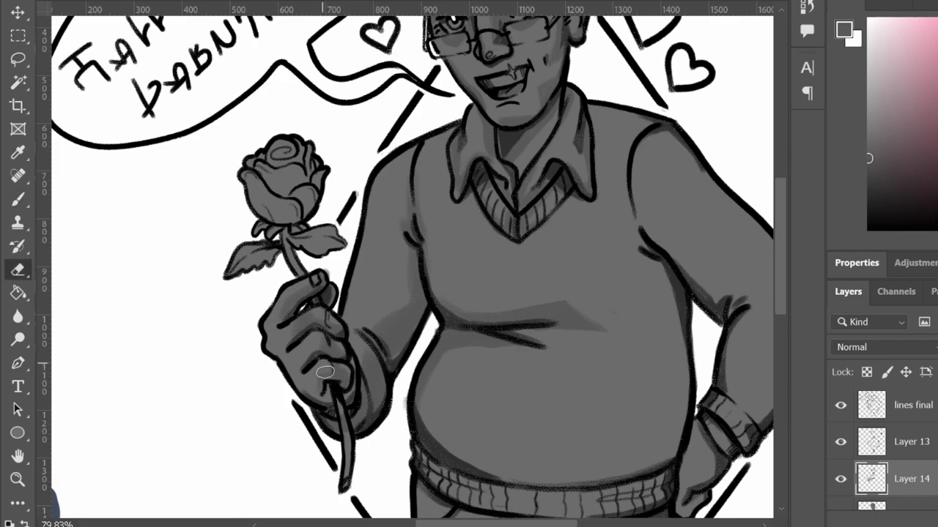
pyautogui.press('b')
pyautogui.press('e')
pyautogui.press('b')
pyautogui.press('e')
pyautogui.press('b')
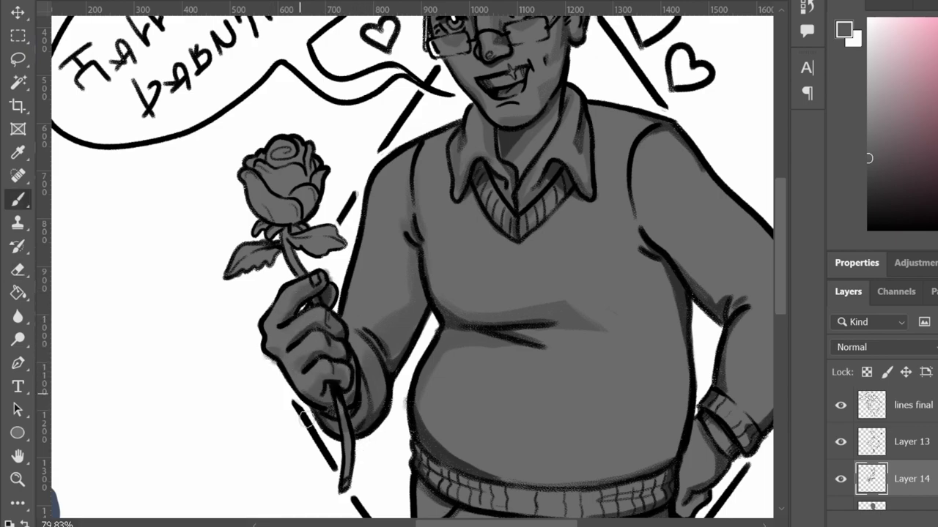
pyautogui.scroll(-2, 297, 382)
pyautogui.press('e')
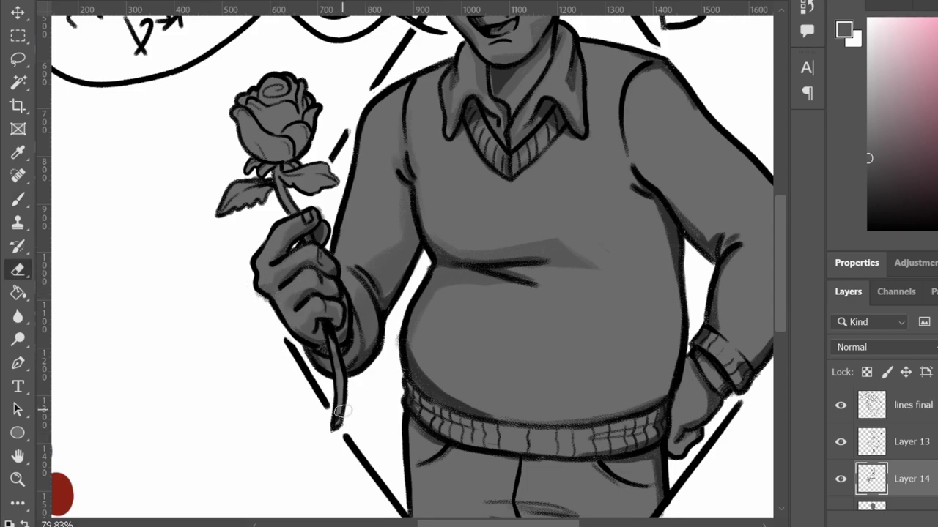
pyautogui.press('b')
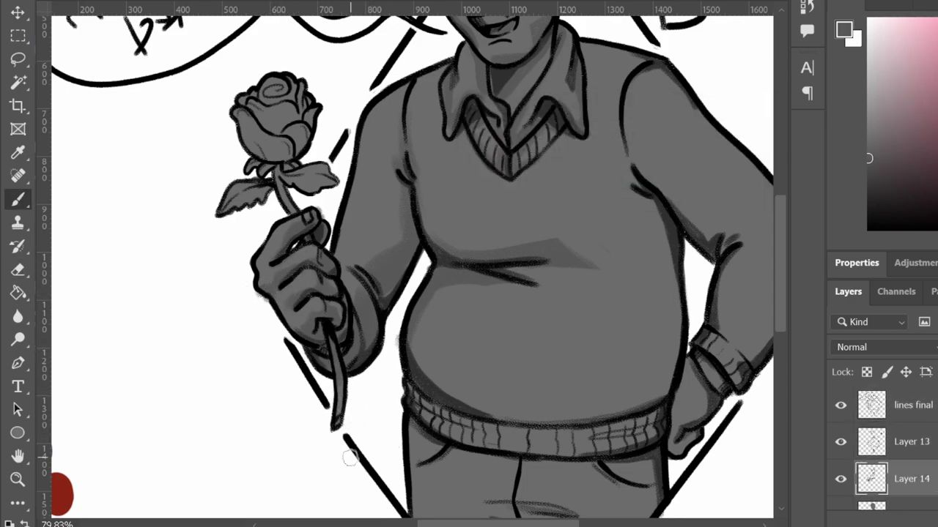
# Brush mid-grey shadows on the trousers around the hips, pockets and inner legs, trimming them with the eraser.
pyautogui.scroll(-5, 350, 458)
pyautogui.moveTo(408, 386); pyautogui.dragTo(398, 371)
pyautogui.press('e')
pyautogui.moveTo(362, 447); pyautogui.dragTo(395, 362)
pyautogui.press('b')
pyautogui.moveTo(477, 356)
pyautogui.mouseDown()
pyautogui.moveTo(565, 329)
pyautogui.moveTo(549, 367)
pyautogui.moveTo(513, 321)
pyautogui.mouseUp()
pyautogui.press('e')
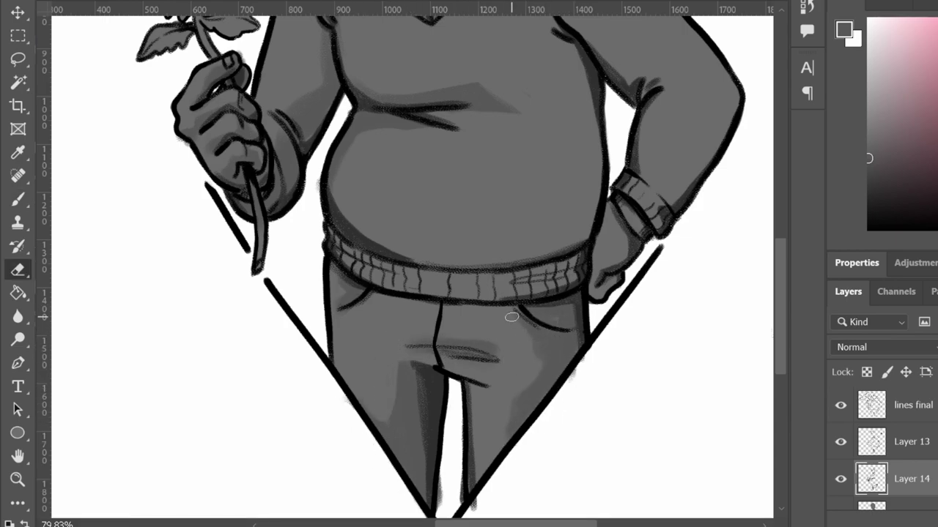
pyautogui.press('b')
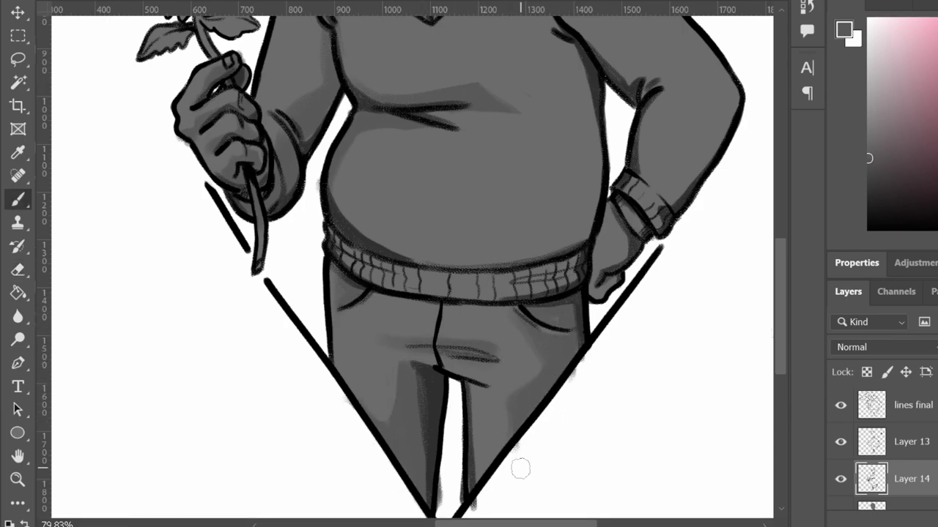
# Add mid-grey shading along the lower belly and ribbed waistband of the sweater, softening it with the eraser.
pyautogui.scroll(2, 520, 464)
pyautogui.moveTo(500, 341); pyautogui.dragTo(514, 316)
pyautogui.press('e')
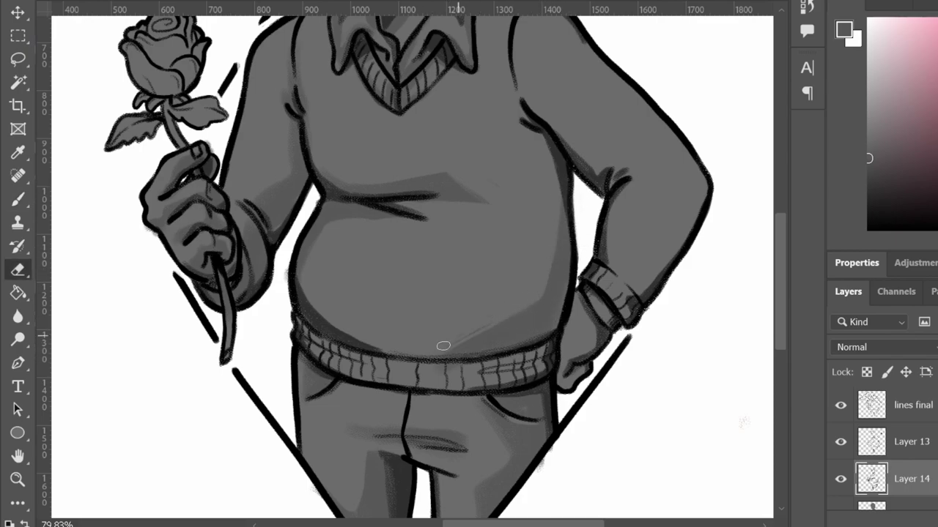
pyautogui.press('b')
pyautogui.moveTo(448, 358)
pyautogui.mouseDown()
pyautogui.moveTo(543, 370)
pyautogui.moveTo(312, 348)
pyautogui.mouseUp()
pyautogui.press('e')
pyautogui.moveTo(533, 355)
pyautogui.mouseDown()
pyautogui.moveTo(444, 375)
pyautogui.moveTo(369, 362)
pyautogui.moveTo(433, 385)
pyautogui.mouseUp()
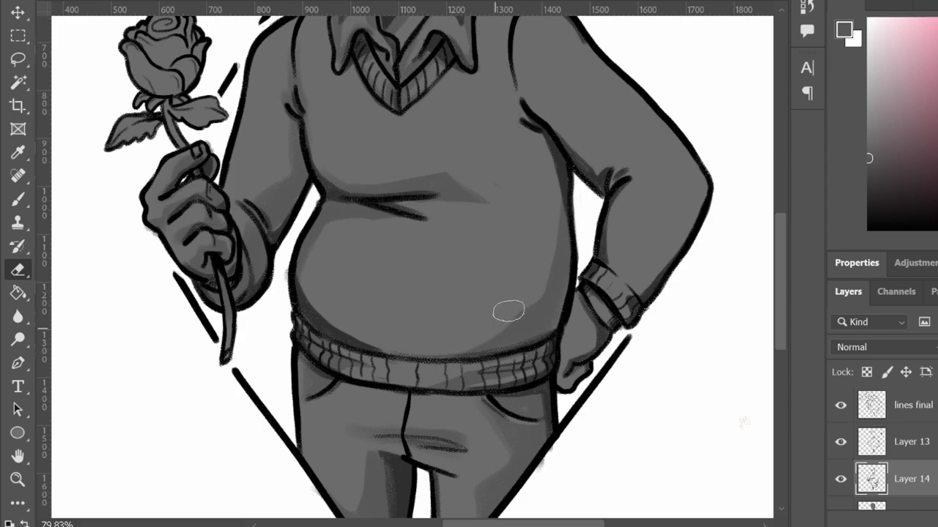
# Shade the forearm and ribbed cuff of the arm resting on the hip, refining the shadow edges.
pyautogui.press('b')
pyautogui.moveTo(610, 275)
pyautogui.mouseDown()
pyautogui.moveTo(509, 337)
pyautogui.moveTo(579, 300)
pyautogui.mouseUp()
pyautogui.press('e')
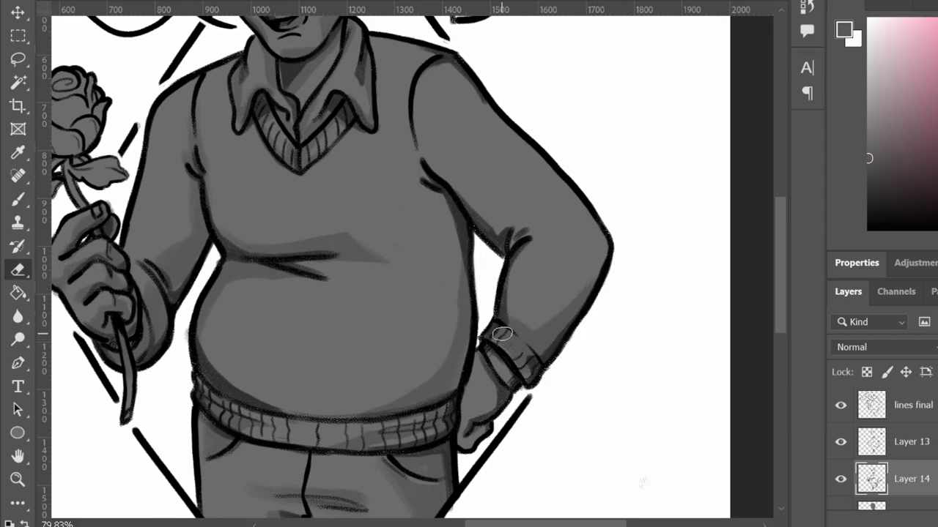
pyautogui.press('b')
pyautogui.press('e')
pyautogui.press('b')
# Brush a mid-grey shadow along the underside of the bent arm's upper sleeve and trim its edge.
pyautogui.moveTo(449, 185)
pyautogui.mouseDown()
pyautogui.moveTo(471, 253)
pyautogui.moveTo(536, 296)
pyautogui.mouseUp()
pyautogui.press('e')
pyautogui.press('b')
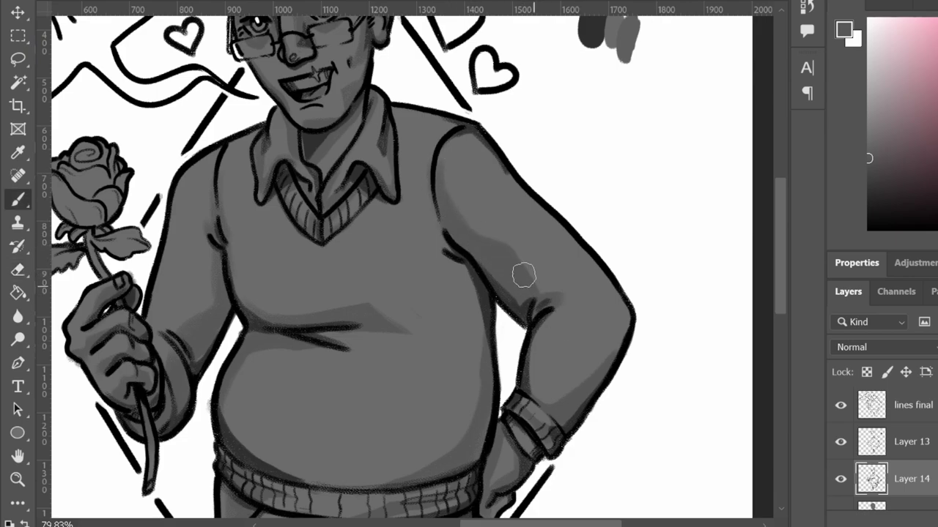
pyautogui.press('e')
pyautogui.moveTo(476, 229); pyautogui.dragTo(526, 263)
pyautogui.press('b')
pyautogui.press('e')
# Add mid-grey shadows on both sweater shoulders beside the shirt collar, shaping them with the eraser.
pyautogui.moveTo(410, 124)
pyautogui.mouseDown()
pyautogui.moveTo(435, 142)
pyautogui.moveTo(414, 120)
pyautogui.mouseUp()
pyautogui.press('b')
pyautogui.moveTo(242, 153)
pyautogui.mouseDown()
pyautogui.moveTo(176, 216)
pyautogui.moveTo(212, 150)
pyautogui.moveTo(261, 215)
pyautogui.moveTo(216, 205)
pyautogui.moveTo(192, 176)
pyautogui.mouseUp()
pyautogui.press('e')
pyautogui.press('b')
pyautogui.press('e')
pyautogui.press('b')
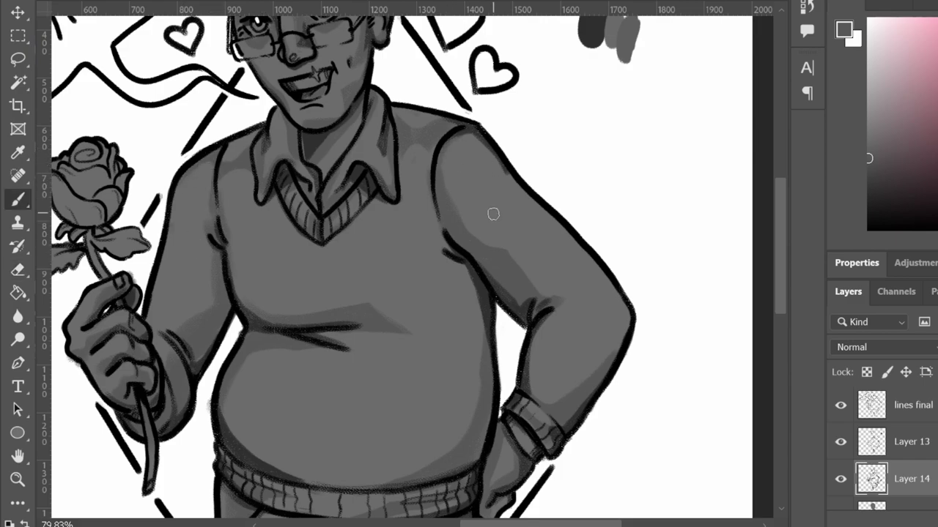
pyautogui.press('e')
pyautogui.press('b')
pyautogui.press('e')
# Brush mid-grey shading around the top and side of the man's scalp, leaving the front of the crown lighter.
pyautogui.press('z')
pyautogui.scroll(-3, 442, 342)
pyautogui.press('e')
pyautogui.scroll(-2, 442, 342)
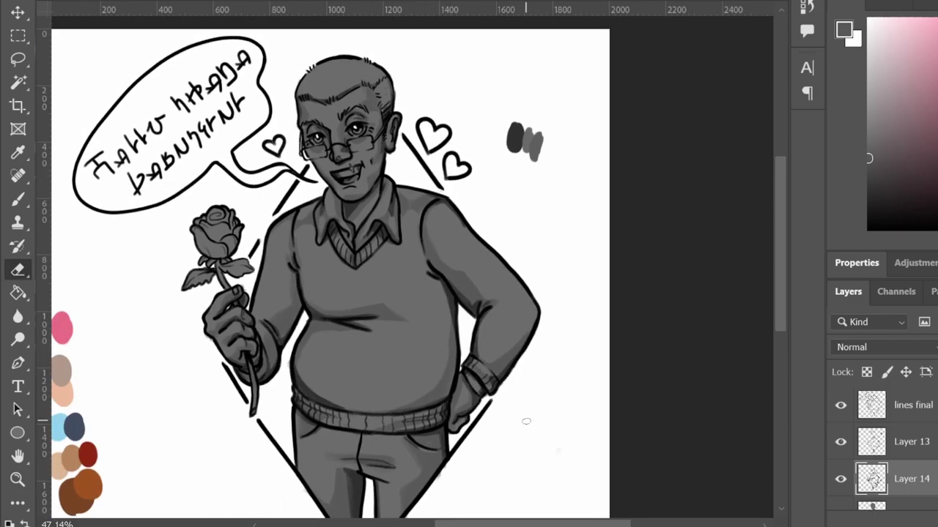
pyautogui.press('b')
pyautogui.scroll(4, 318, 93)
pyautogui.press('e')
pyautogui.press('b')
pyautogui.press('e')
pyautogui.press('b')
pyautogui.moveTo(366, 56)
pyautogui.mouseDown()
pyautogui.moveTo(356, 77)
pyautogui.moveTo(345, 52)
pyautogui.moveTo(323, 55)
pyautogui.mouseUp()
pyautogui.press('e')
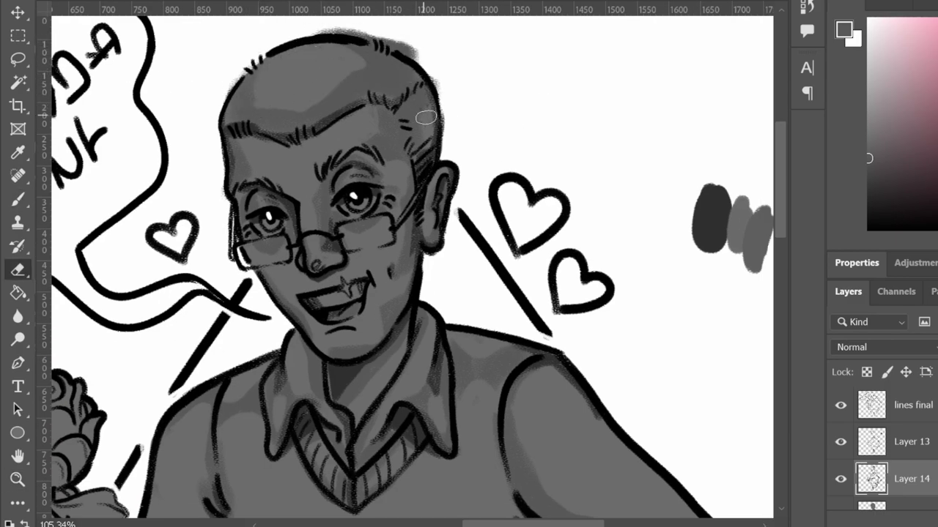
# Select Layer 13, sample the darkest grey swatch and darken the hairline at the temple.
pyautogui.press('b')
pyautogui.hotkey('alt', ']')
pyautogui.keyDown('alt'); pyautogui.click(722, 217); pyautogui.keyUp('alt')
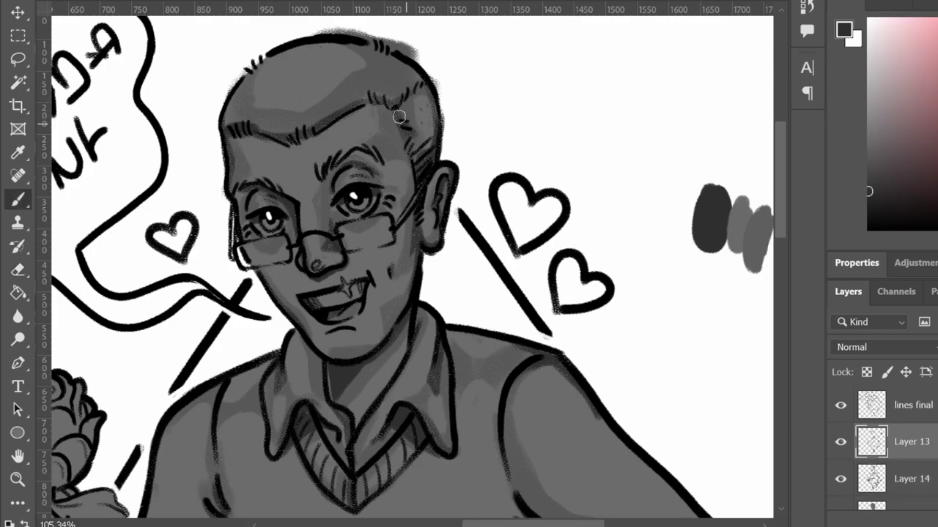
pyautogui.press('e')
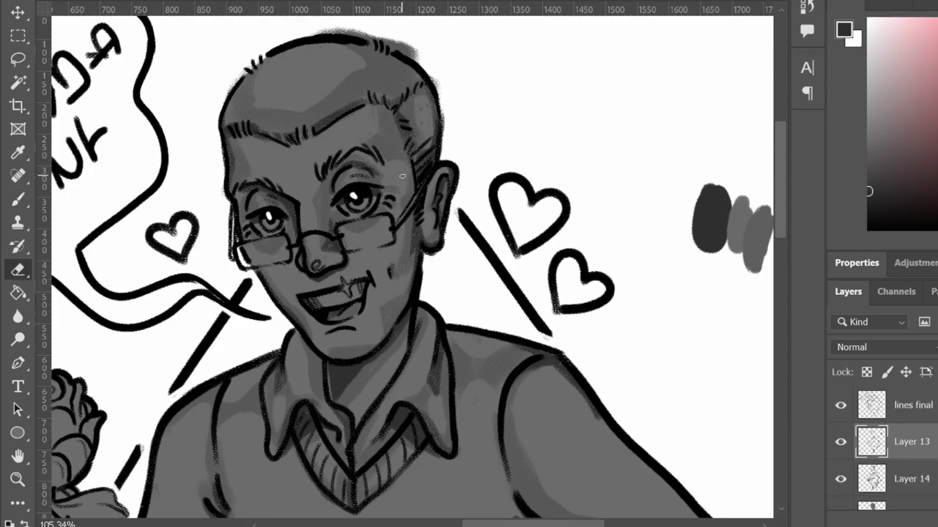
# Return to Layer 14, sample a mid-grey swatch and refine the scalp shadow with short hair-like strokes.
pyautogui.hotkey('alt', '[')
pyautogui.keyDown('alt'); pyautogui.click(750, 244); pyautogui.keyUp('alt')
pyautogui.press('Return')
pyautogui.press('b')
pyautogui.keyDown('alt'); pyautogui.click(747, 220); pyautogui.keyUp('alt')
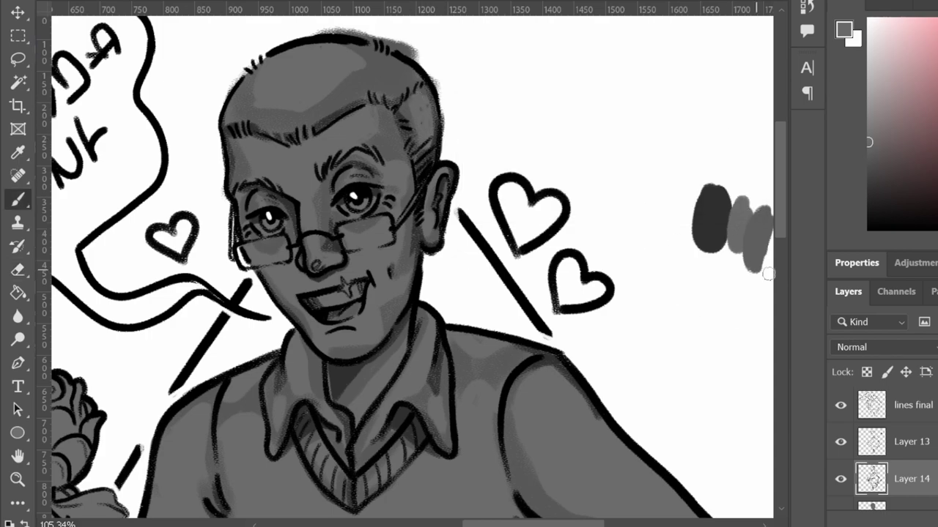
pyautogui.press('e')
pyautogui.press('z')
pyautogui.scroll(-4, 649, 283)
pyautogui.scroll(2, 649, 295)
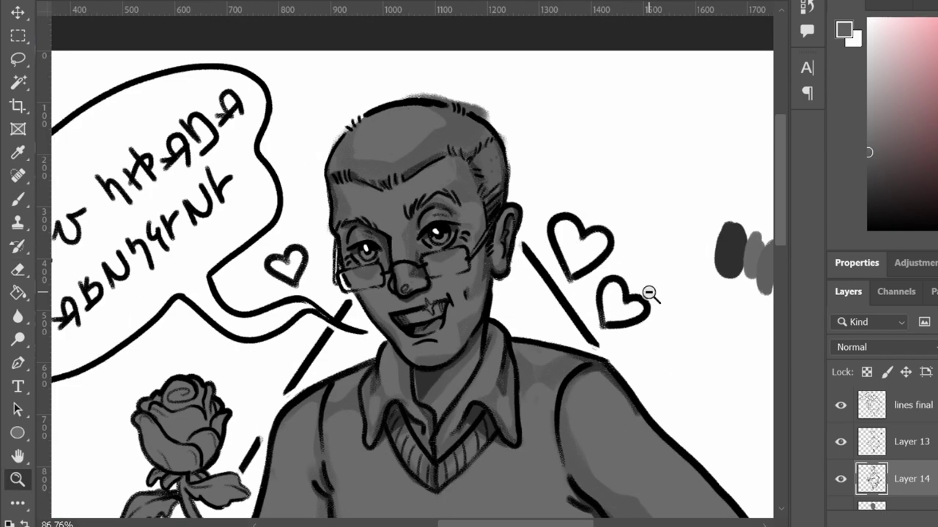
pyautogui.press('e')
pyautogui.press('b')
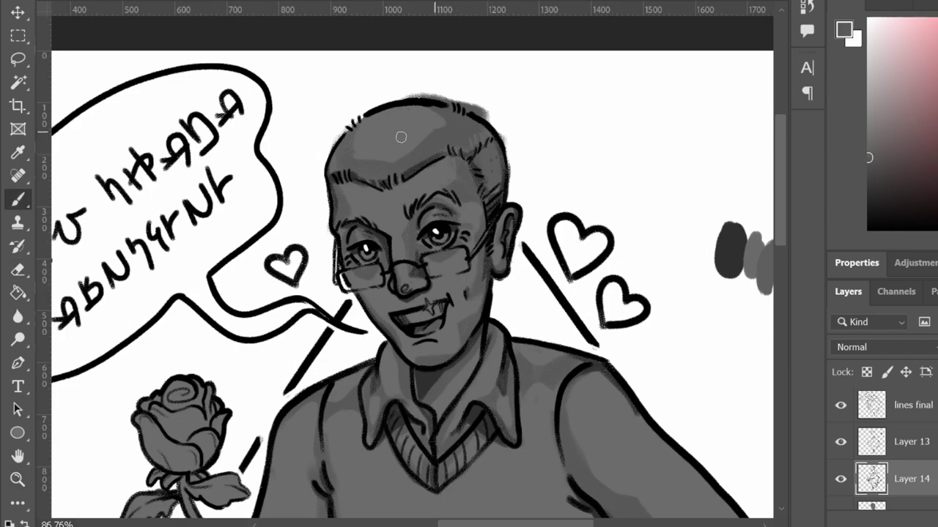
pyautogui.press('e')
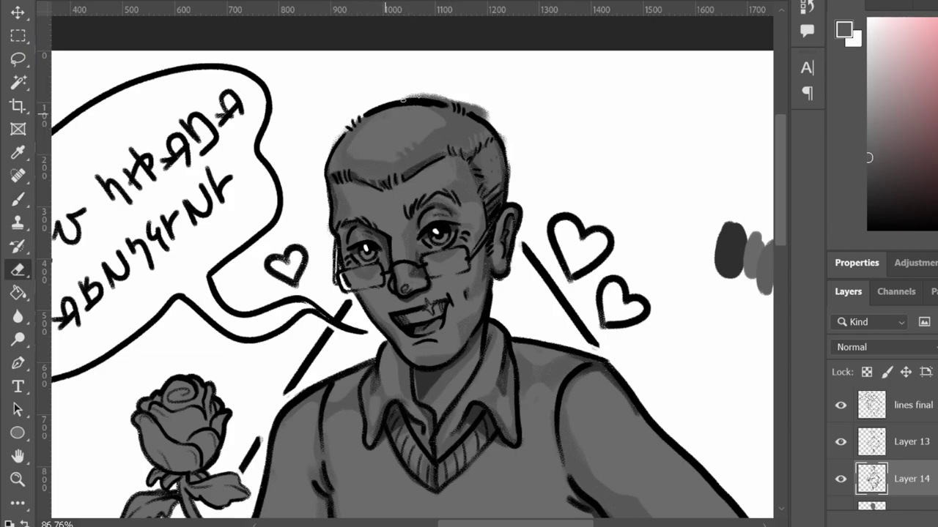
# Create a new layer above Layer 13 and paint lighter grey highlights on the forehead, around the eyes and nose.
pyautogui.scroll(-2, 372, 128)
pyautogui.click(855, 89)
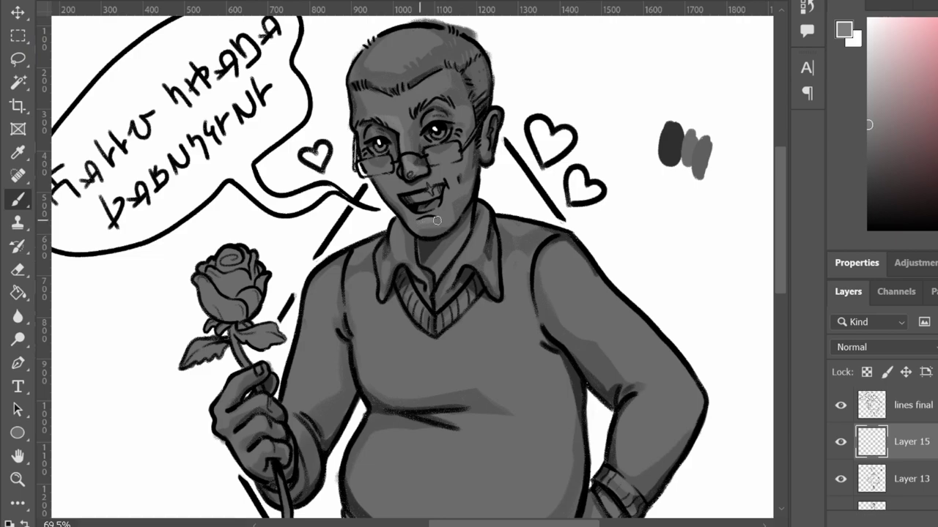
pyautogui.press('e')
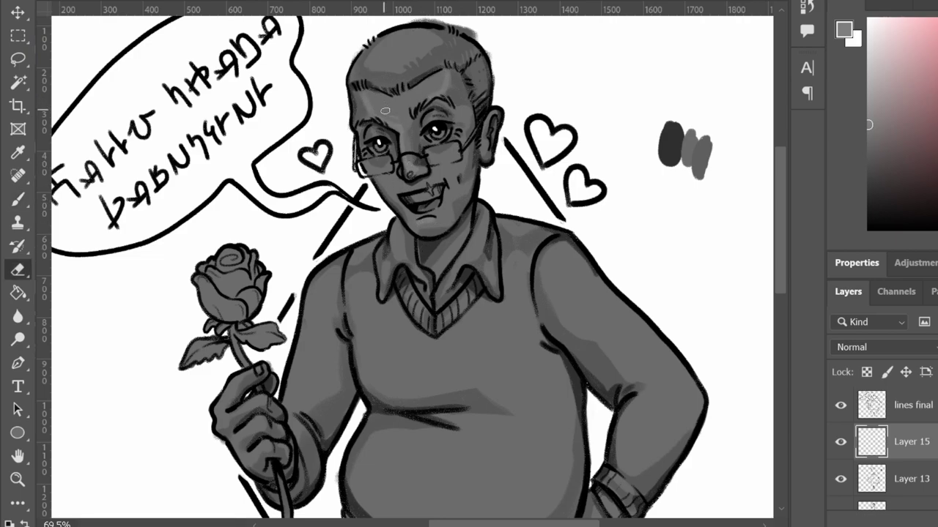
pyautogui.press('b')
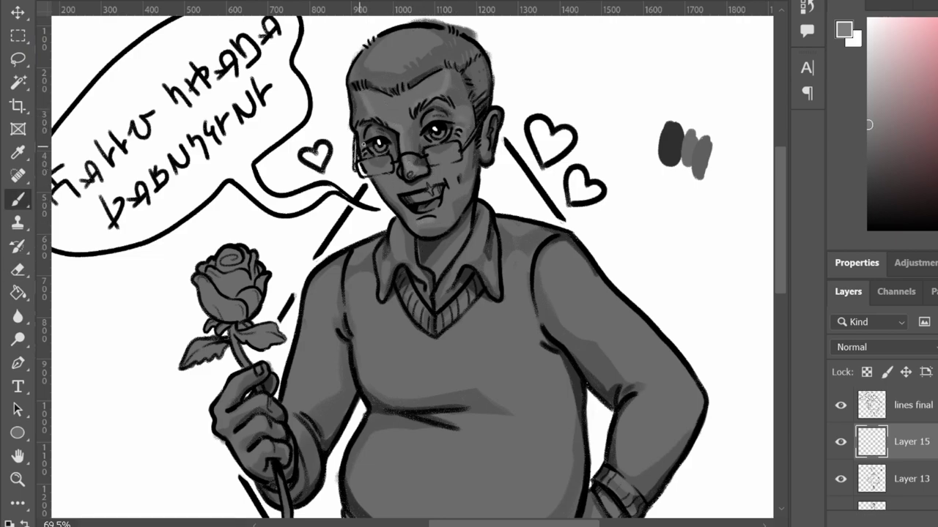
pyautogui.press('e')
pyautogui.press('b')
pyautogui.press('e')
pyautogui.press('b')
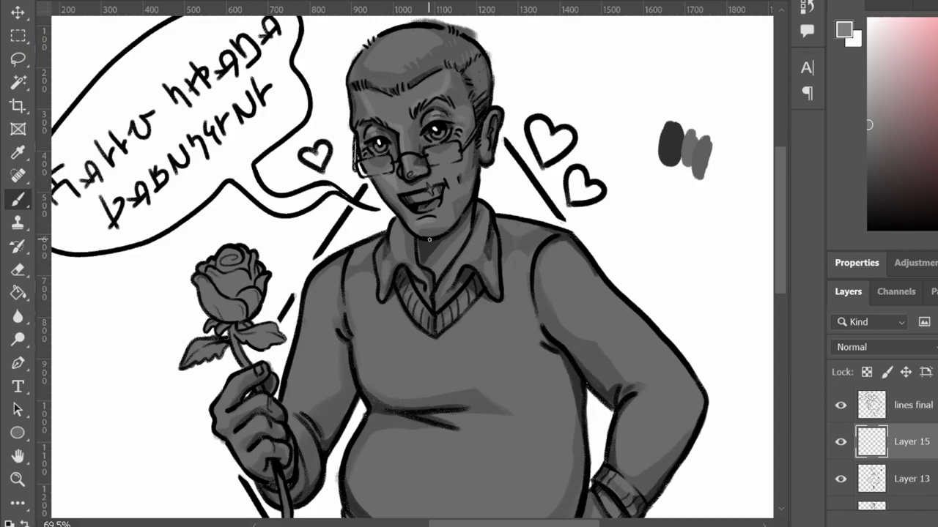
# Paint light grey highlights on the scalp hair, cheek and glasses area, trimming them with the eraser.
pyautogui.press('e')
pyautogui.press('b')
pyautogui.press('e')
pyautogui.press('b')
pyautogui.press('e')
pyautogui.press('b')
pyautogui.moveTo(457, 155); pyautogui.dragTo(437, 165)
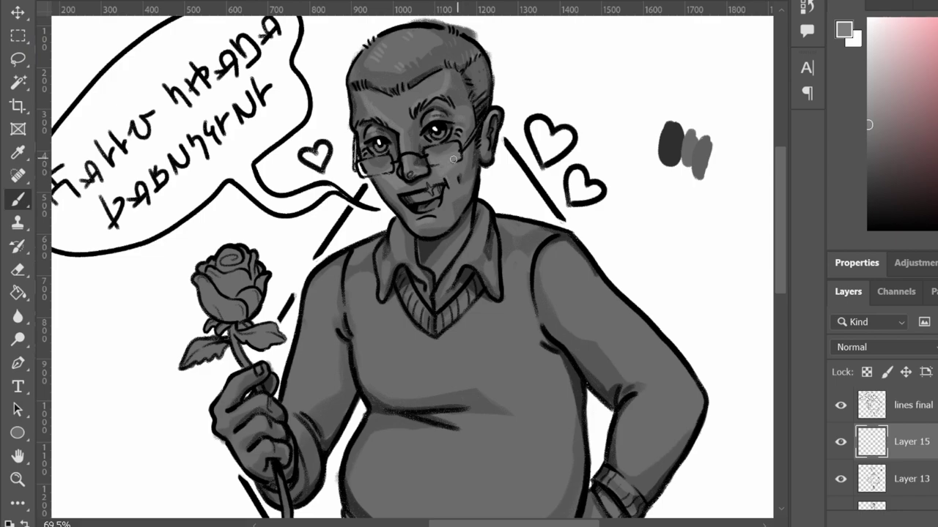
pyautogui.press('e')
pyautogui.press('b')
pyautogui.press('e')
pyautogui.press('b')
# Touch up the face shading on Layer 14 with a sampled mid-grey and reselect Layer 15.
pyautogui.hotkey('alt', '[')
pyautogui.press('e')
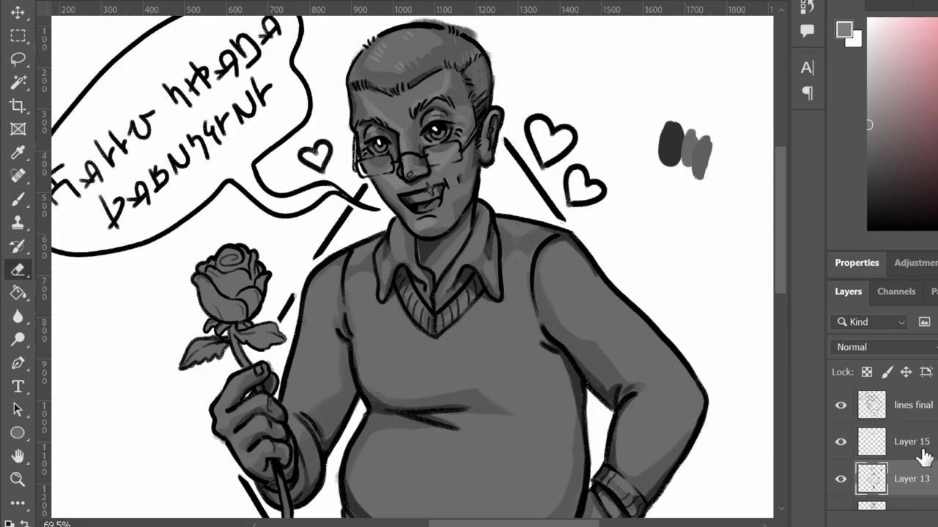
pyautogui.hotkey('alt', '[')
pyautogui.press('b')
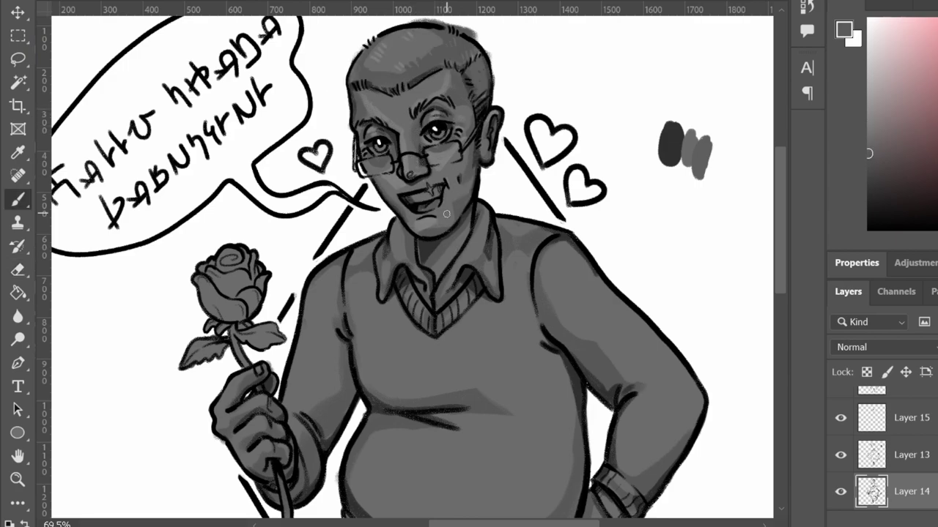
pyautogui.hotkey('alt', ']')
pyautogui.hotkey('alt', ']')
pyautogui.press('e')
pyautogui.press('b')
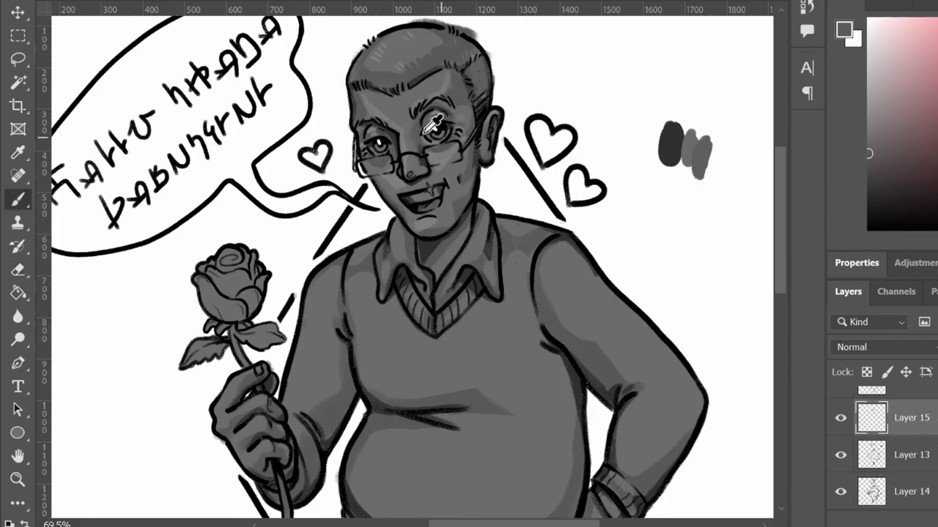
# Sample a lighter grey from the scalp and add highlights to the neck and the rose-holding arm's upper sleeve.
pyautogui.moveTo(396, 254); pyautogui.dragTo(408, 213)
pyautogui.keyDown('alt'); pyautogui.click(422, 24); pyautogui.keyUp('alt')
pyautogui.moveTo(468, 181); pyautogui.dragTo(494, 223)
pyautogui.moveTo(394, 209); pyautogui.dragTo(394, 243)
pyautogui.moveTo(321, 255); pyautogui.dragTo(304, 345)
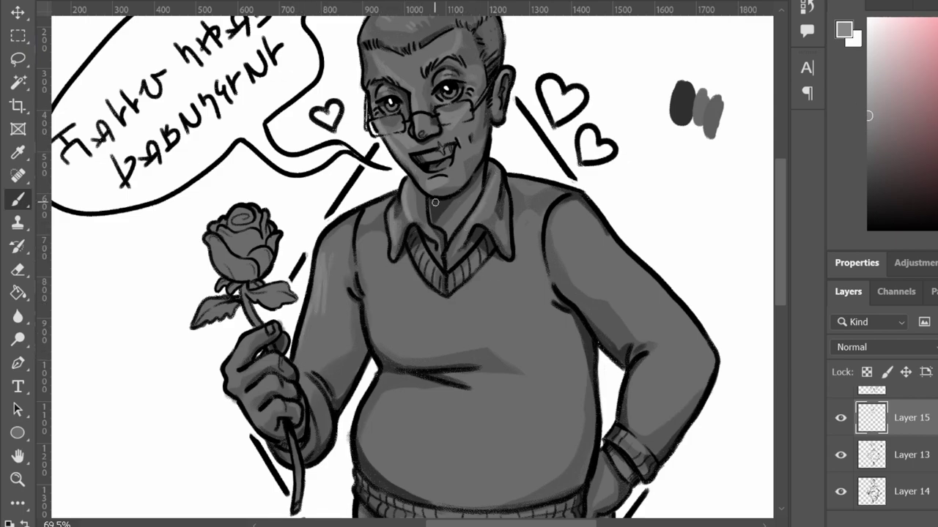
pyautogui.press('e')
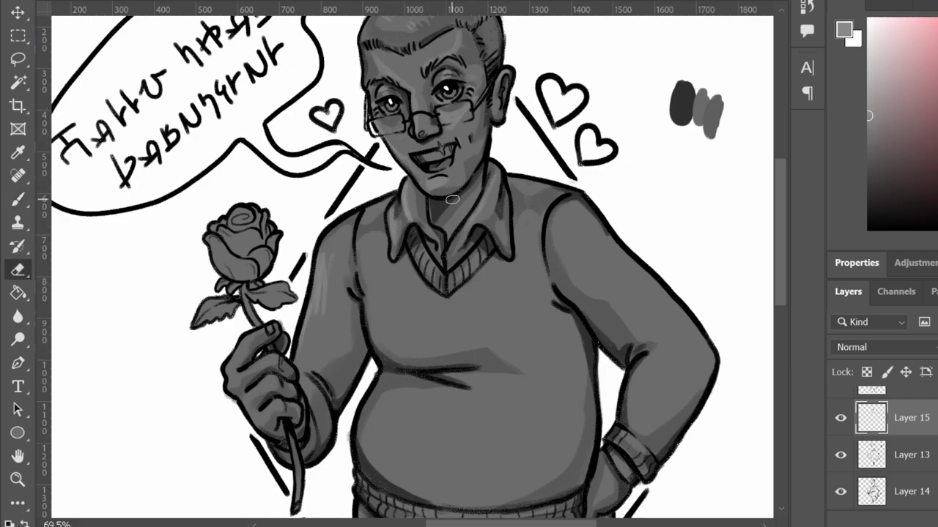
pyautogui.press('b')
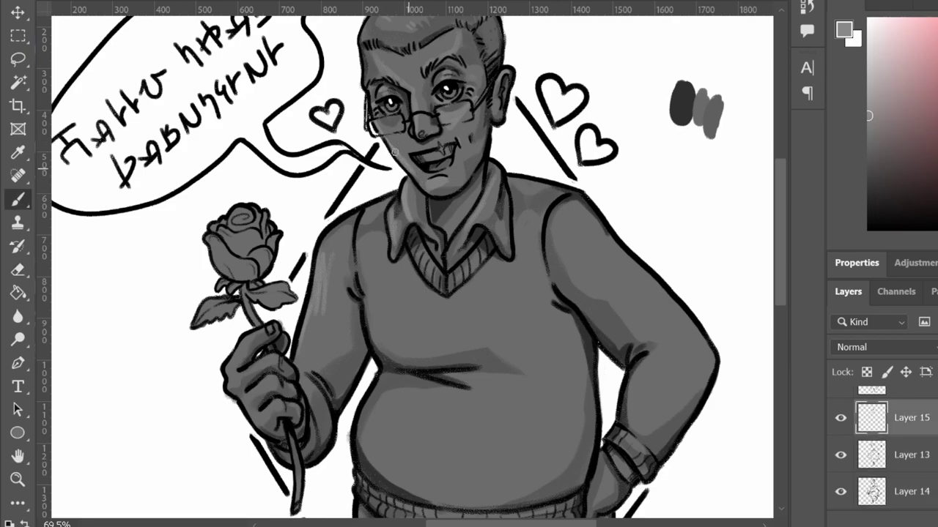
# Widen the light grey highlight on the rose-holding arm's sleeve and add highlights to that hand.
pyautogui.moveTo(317, 309); pyautogui.dragTo(328, 242)
pyautogui.moveTo(330, 283); pyautogui.dragTo(328, 322)
pyautogui.press('e')
pyautogui.press('b')
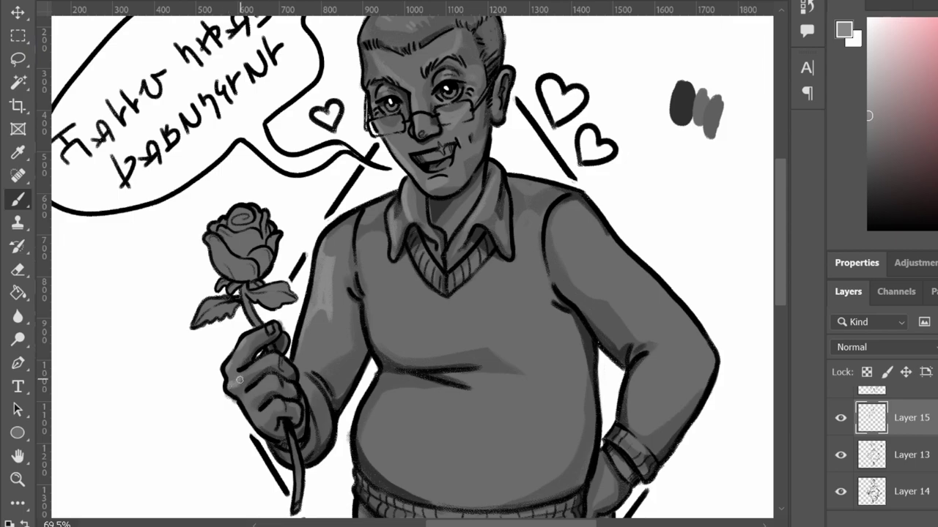
pyautogui.moveTo(285, 429); pyautogui.dragTo(301, 386)
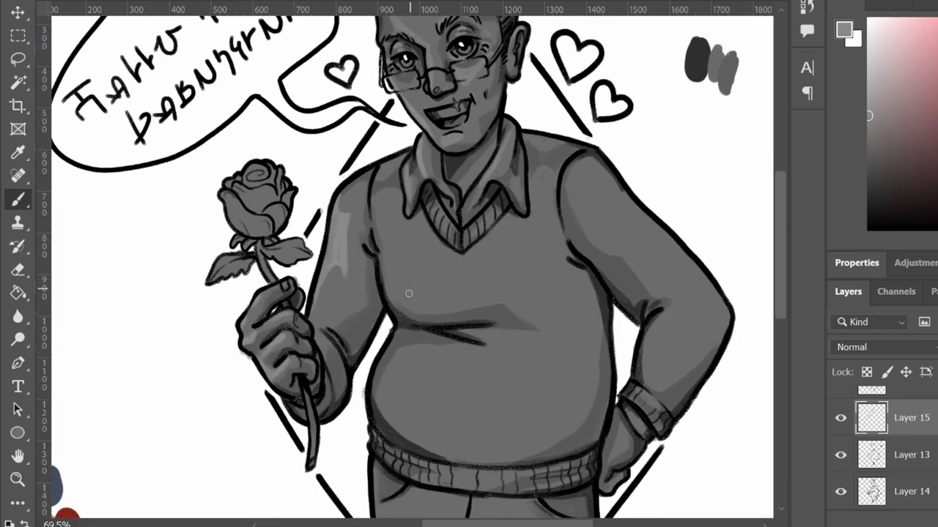
# Paint a light grey highlight on the upper sleeve of the arm resting on the hip, trimming it with the eraser.
pyautogui.press('e')
pyautogui.press('b')
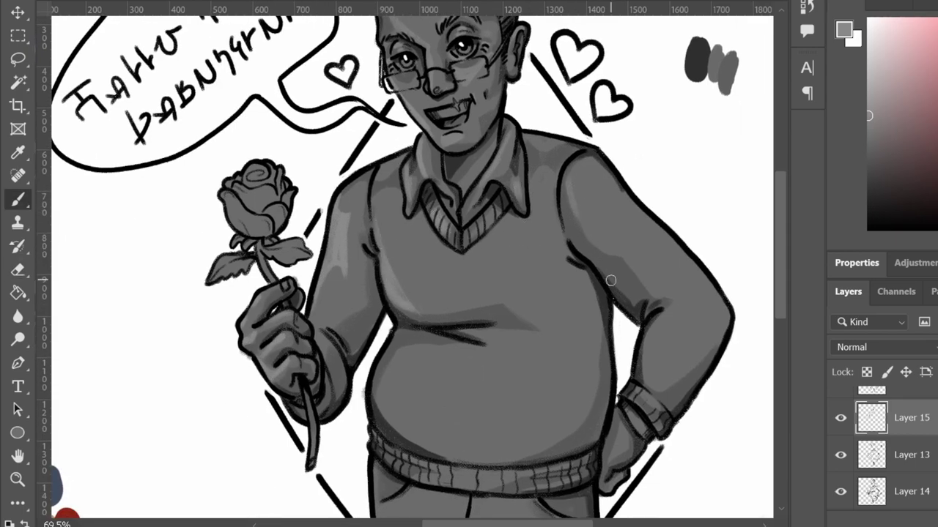
pyautogui.moveTo(631, 233)
pyautogui.mouseDown()
pyautogui.moveTo(595, 176)
pyautogui.moveTo(623, 236)
pyautogui.mouseUp()
pyautogui.press('e')
pyautogui.press('b')
# Sample a darker grey from the hip arm's sleeve and touch up its shading on Layer 13.
pyautogui.hotkey('alt', '[')
pyautogui.keyDown('alt'); pyautogui.click(632, 263); pyautogui.keyUp('alt')
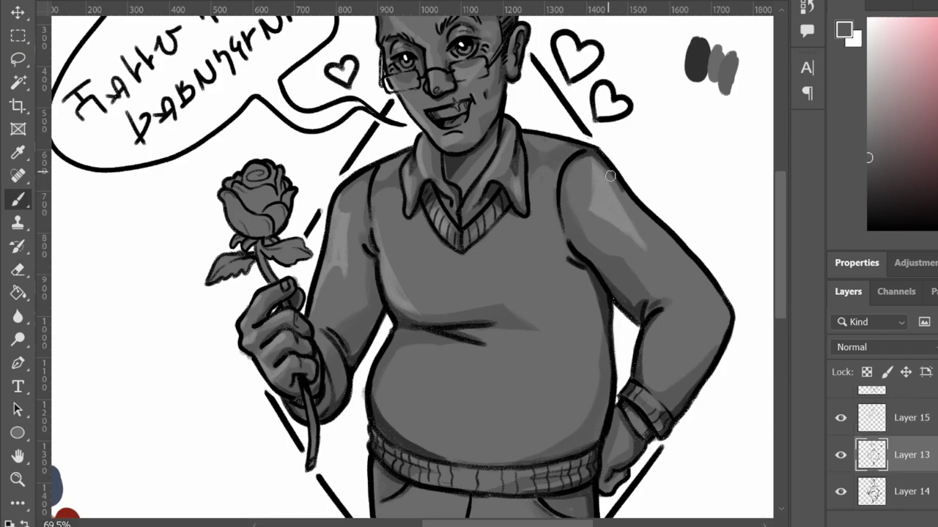
pyautogui.moveTo(681, 278); pyautogui.dragTo(640, 213)
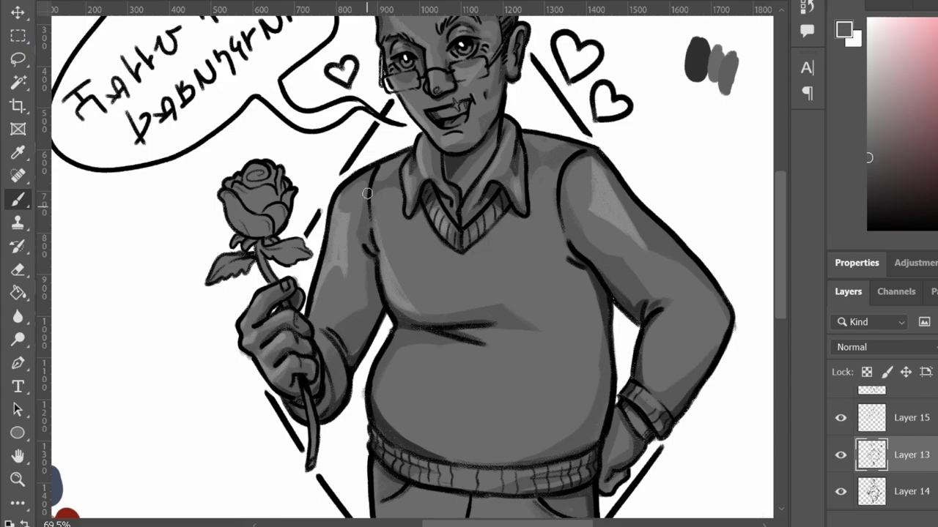
# Sample the light grey from the rose-holding arm's sleeve and highlight the hip arm's shoulder, upper sleeve and forearm on Layer 15.
pyautogui.hotkey('alt', ']')
pyautogui.keyDown('alt'); pyautogui.click(357, 233); pyautogui.keyUp('alt')
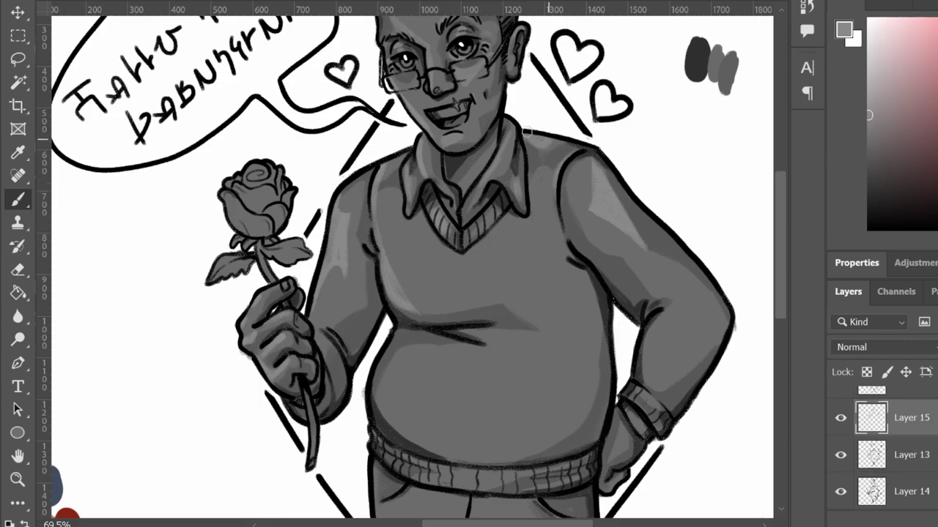
pyautogui.moveTo(586, 184); pyautogui.dragTo(608, 223)
pyautogui.moveTo(589, 150); pyautogui.dragTo(583, 178)
pyautogui.moveTo(639, 278); pyautogui.dragTo(652, 366)
# Paint light grey highlight strokes on the sweater's chest above the fold, trimming them with the eraser.
pyautogui.moveTo(462, 348)
pyautogui.mouseDown()
pyautogui.moveTo(488, 295)
pyautogui.moveTo(421, 322)
pyautogui.mouseUp()
pyautogui.moveTo(468, 300); pyautogui.dragTo(418, 341)
pyautogui.press('e')
pyautogui.moveTo(614, 293); pyautogui.dragTo(619, 340)
pyautogui.press('b')
pyautogui.moveTo(425, 300)
pyautogui.mouseDown()
pyautogui.moveTo(500, 293)
pyautogui.moveTo(449, 351)
pyautogui.moveTo(443, 326)
pyautogui.mouseUp()
pyautogui.moveTo(462, 227)
pyautogui.mouseDown()
pyautogui.moveTo(434, 256)
pyautogui.moveTo(499, 236)
pyautogui.mouseUp()
pyautogui.press('e')
pyautogui.moveTo(439, 310); pyautogui.dragTo(461, 256)
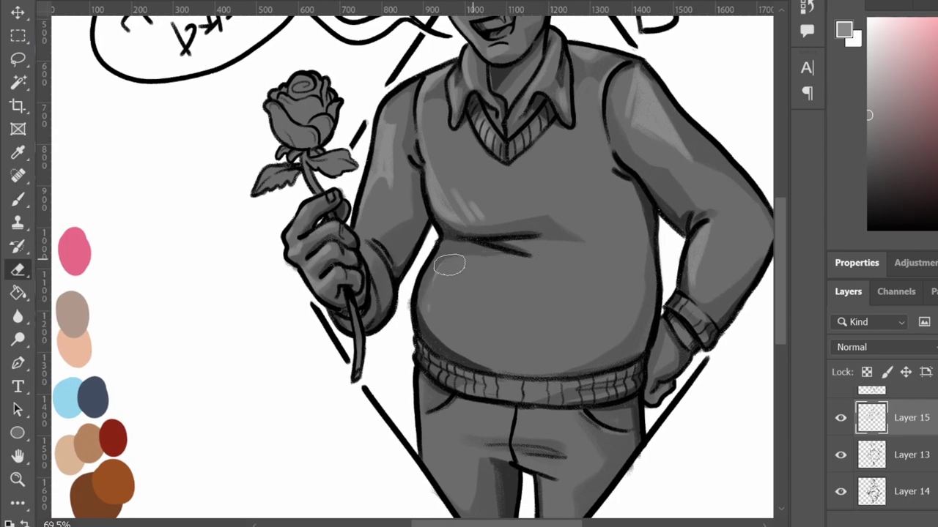
# Refine the chest highlight and paint a light grey highlight along the lower belly, cleaning its edges with the eraser.
pyautogui.press('b')
pyautogui.moveTo(463, 311); pyautogui.dragTo(450, 333)
pyautogui.hotkey('ctrl', 'z')
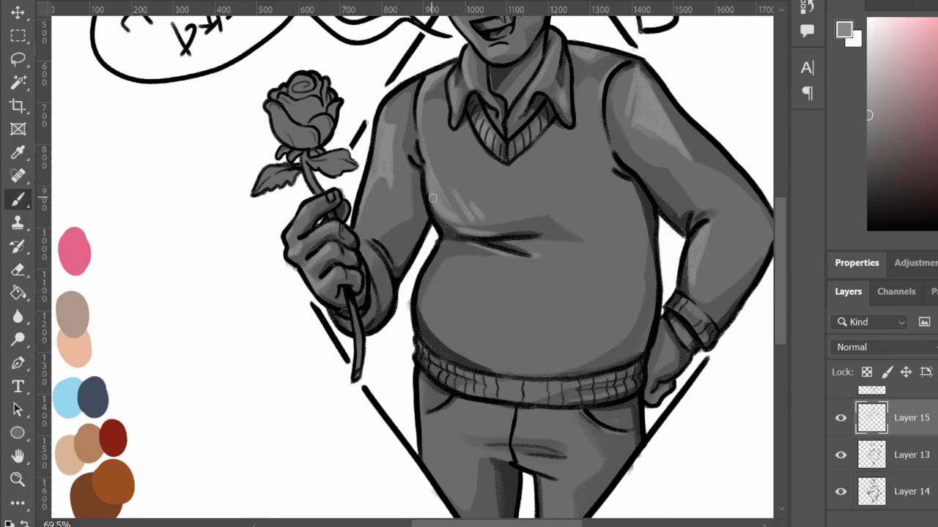
pyautogui.press('e')
pyautogui.press('b')
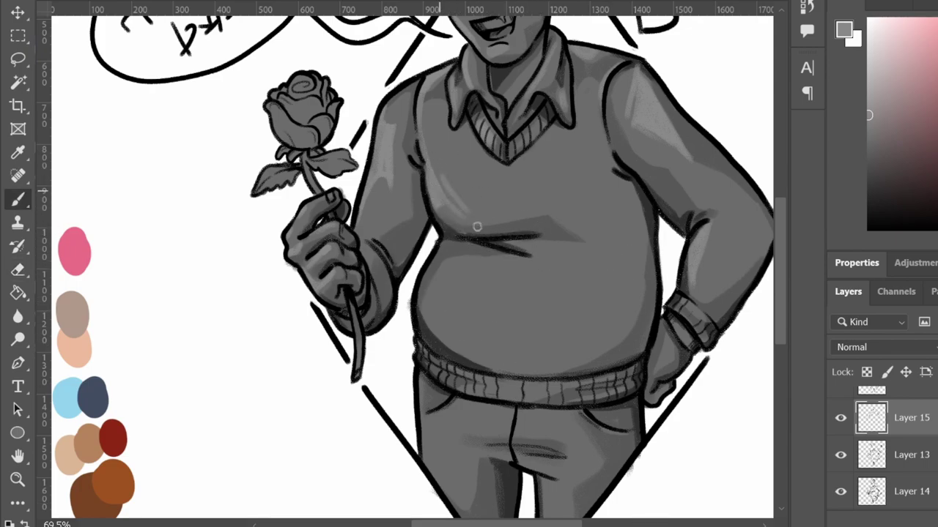
pyautogui.moveTo(439, 311)
pyautogui.mouseDown()
pyautogui.moveTo(495, 362)
pyautogui.moveTo(466, 320)
pyautogui.mouseUp()
pyautogui.press('e')
pyautogui.moveTo(410, 304); pyautogui.dragTo(444, 323)
# Paint light grey highlights on the trousers beside the fly and on the thigh, trimming them with the eraser.
pyautogui.press('b')
pyautogui.moveTo(474, 413)
pyautogui.mouseDown()
pyautogui.moveTo(496, 367)
pyautogui.moveTo(450, 399)
pyautogui.moveTo(479, 412)
pyautogui.mouseUp()
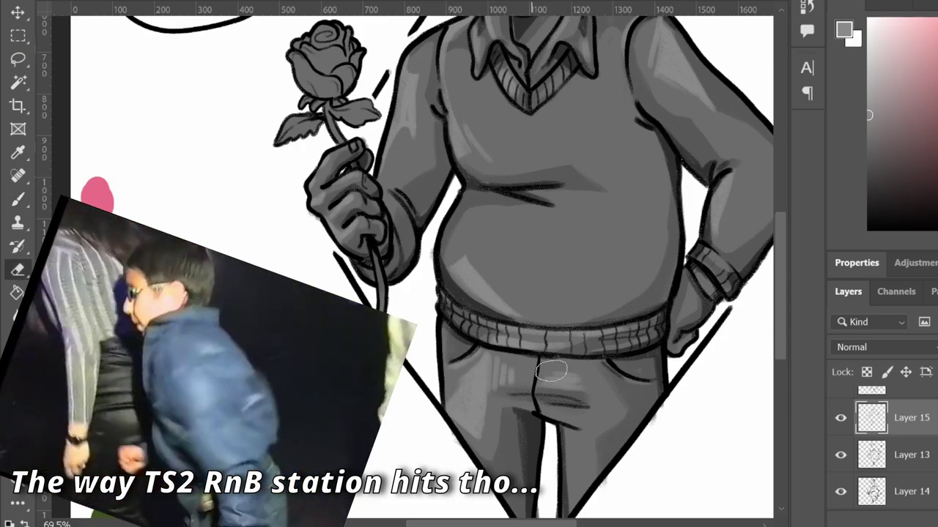
pyautogui.press('e')
pyautogui.press('b')
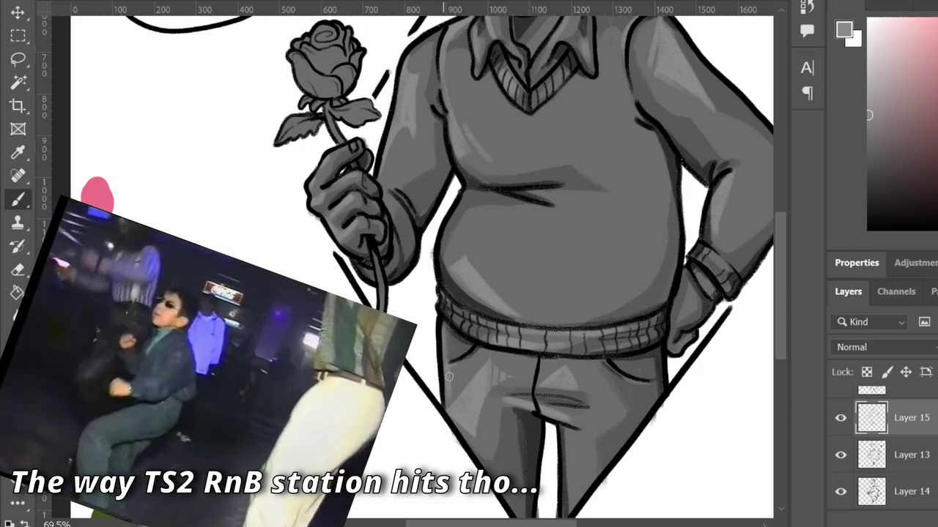
# Add light grey highlights to the sweater's ribbed hem and select Layer 14.
pyautogui.moveTo(663, 293); pyautogui.dragTo(575, 333)
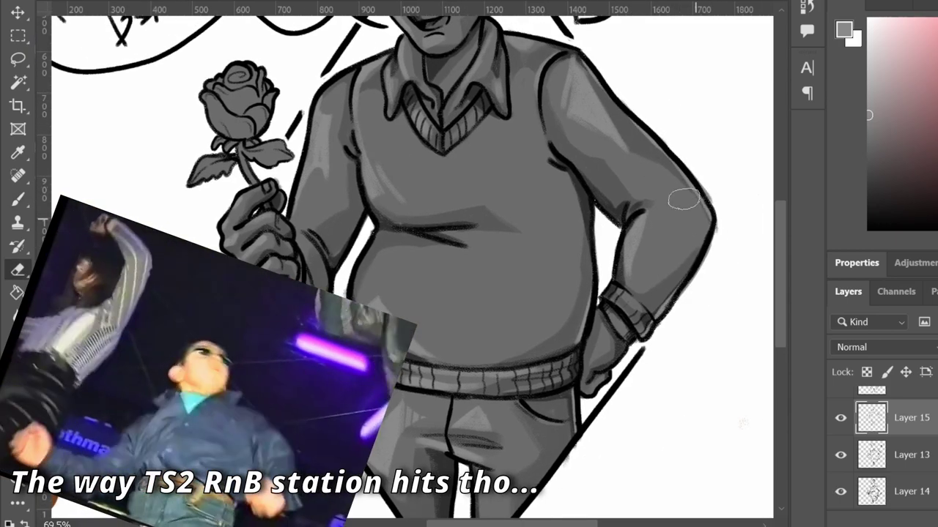
pyautogui.click(871, 491)
pyautogui.scroll(4, 668, 144)
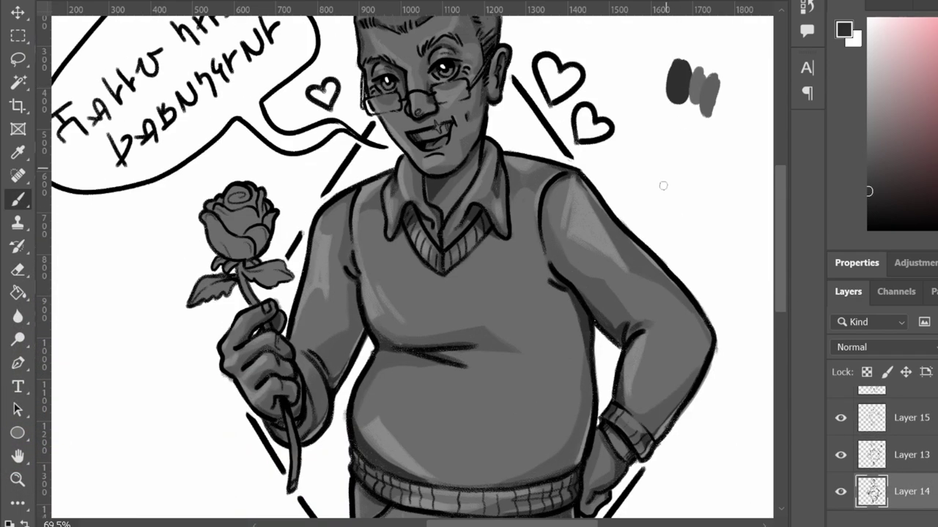
# Return to Layer 15 and touch up the light grey highlights on the face, refining them with the eraser.
pyautogui.click(931, 463)
pyautogui.press('e')
pyautogui.press('b')
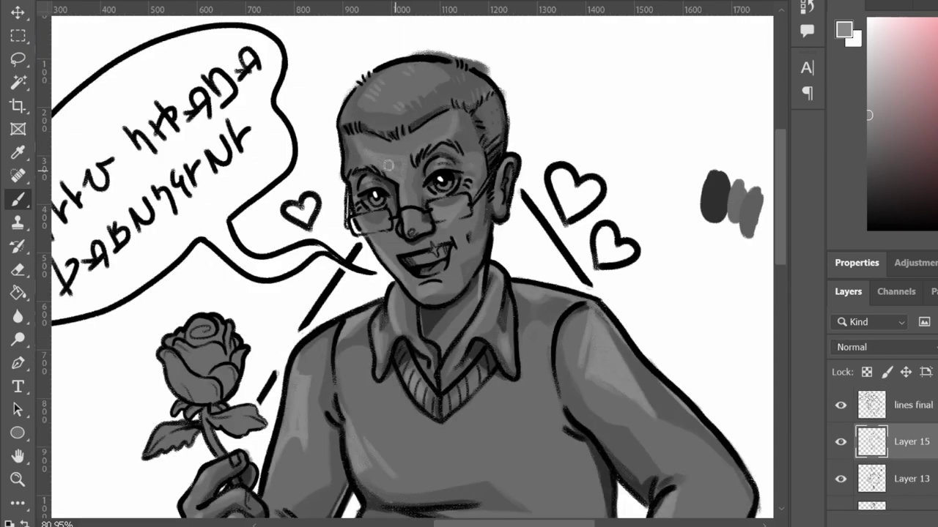
pyautogui.moveTo(399, 249); pyautogui.dragTo(416, 256)
pyautogui.press('e')
pyautogui.press('b')
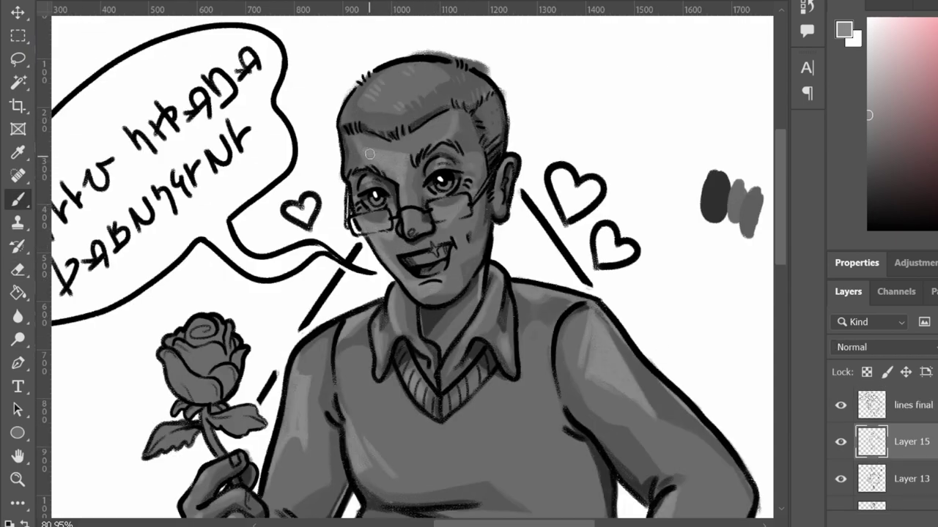
# Erase the grey spill outside the trouser outline near the diamond's lower tip on the shading layers down to Layer 14.
pyautogui.scroll(-6, 669, 355)
pyautogui.scroll(3, 481, 489)
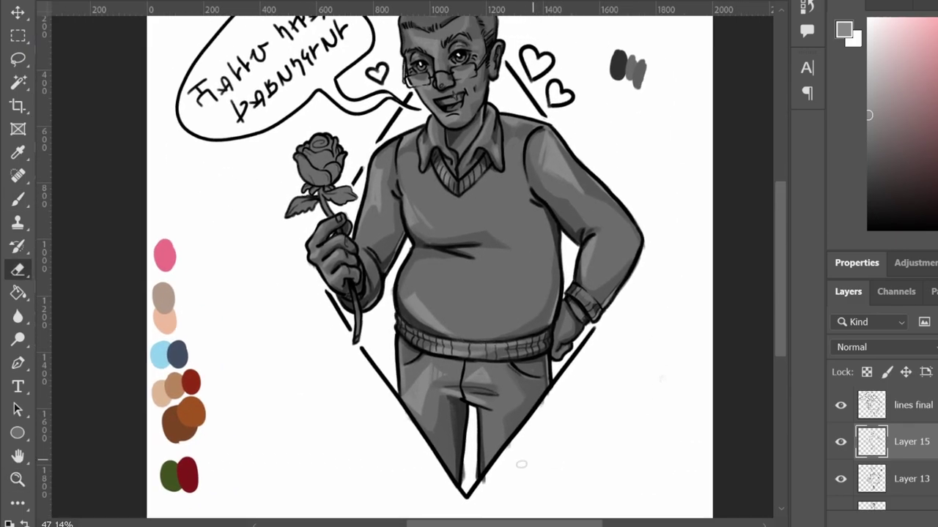
pyautogui.press('e')
pyautogui.hotkey('alt', '[')
pyautogui.hotkey('alt', '[')
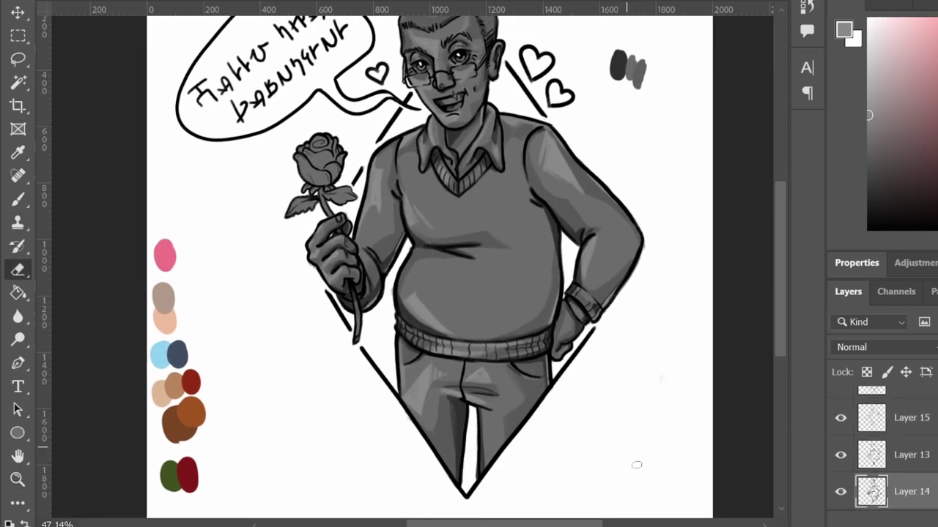
# Paint dark grey shadows between the rose's petals on Layer 13, refining their edges with the eraser.
pyautogui.hotkey('alt', ']')
pyautogui.press('z')
pyautogui.moveTo(256, 133); pyautogui.dragTo(293, 133)
pyautogui.press('b')
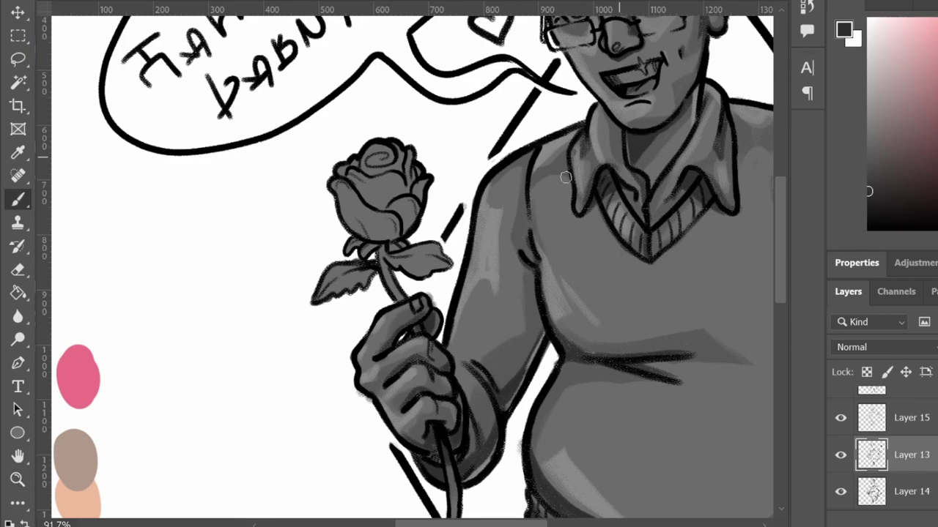
pyautogui.press('e')
pyautogui.press('b')
pyautogui.press('e')
pyautogui.press('b')
pyautogui.press('e')
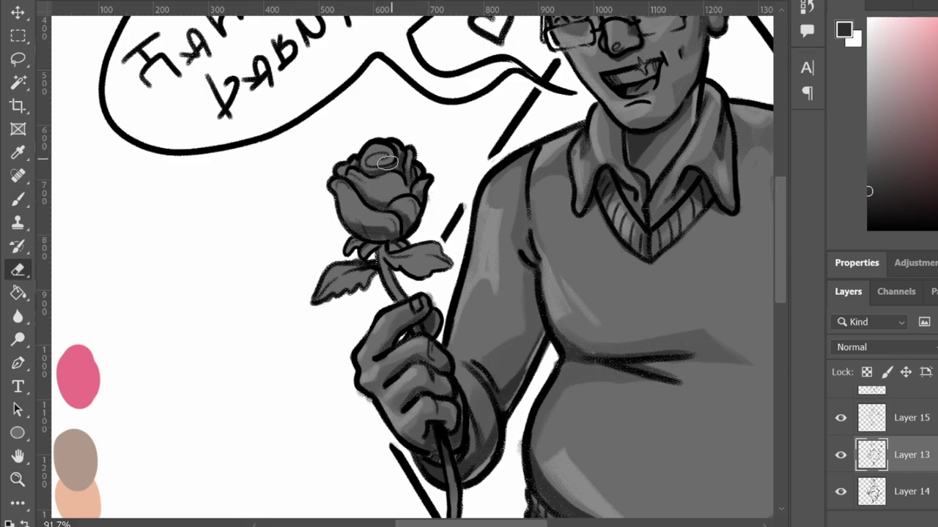
pyautogui.press('b')
pyautogui.press('e')
pyautogui.press('b')
# Add dark shading to the rose's sepals, leaves and stem, and refine the shading on Layer 14 with a mid-dark grey.
pyautogui.moveTo(381, 249); pyautogui.dragTo(401, 293)
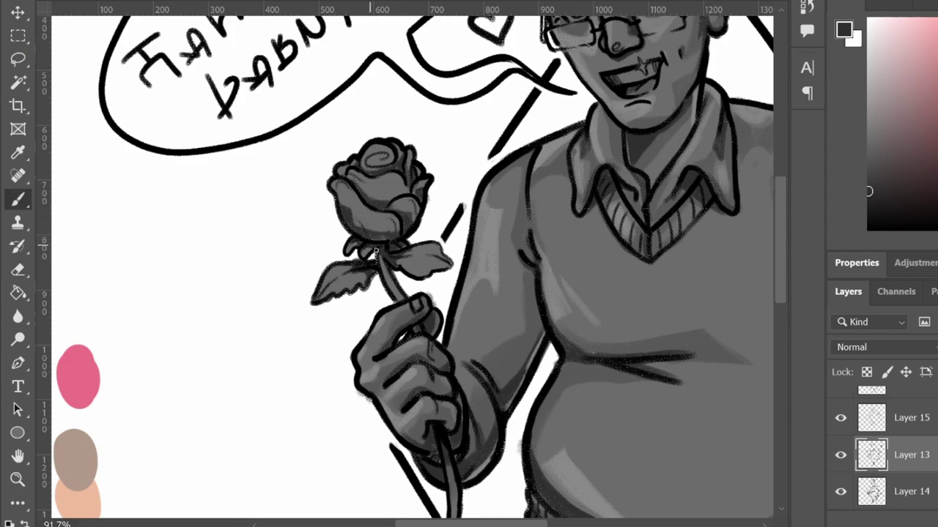
pyautogui.hotkey('alt', '[')
pyautogui.press('e')
pyautogui.press('b')
pyautogui.press('e')
pyautogui.press('b')
pyautogui.moveTo(382, 261); pyautogui.dragTo(394, 287)
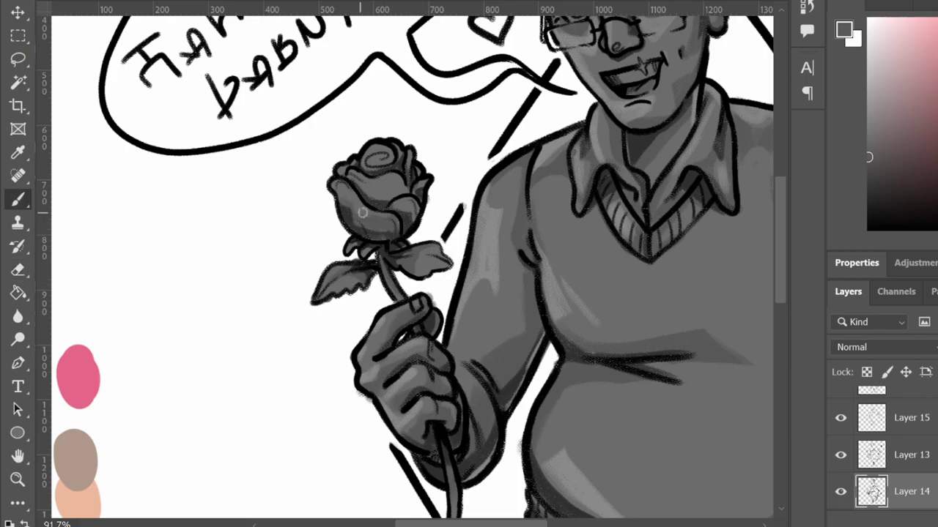
# Sample a light grey from the rose-holding hand and highlight the rose on Layer 15.
pyautogui.press('z')
pyautogui.keyDown('alt'); pyautogui.click(497, 375); pyautogui.keyUp('alt')
pyautogui.click(497, 375)
pyautogui.press('b')
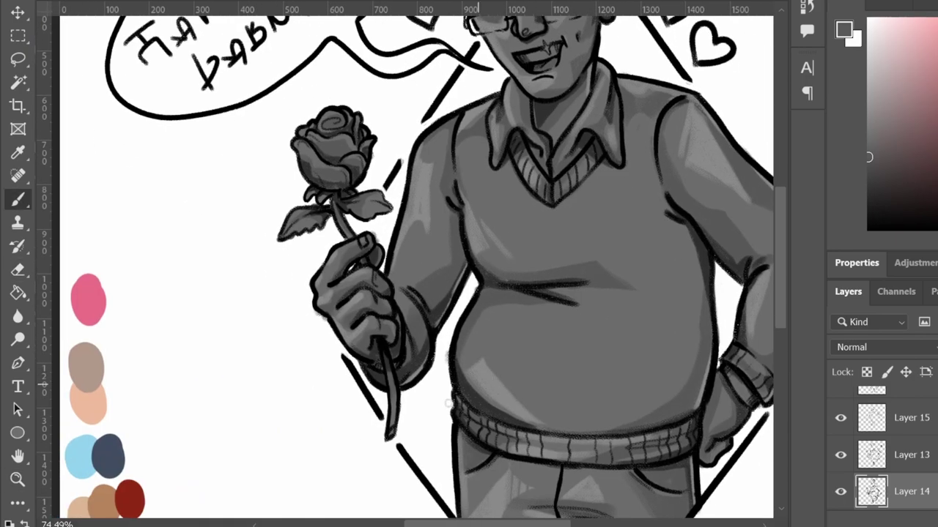
pyautogui.hotkey('alt', ']')
pyautogui.hotkey('alt', ']')
pyautogui.keyDown('alt'); pyautogui.click(328, 296); pyautogui.keyUp('alt')
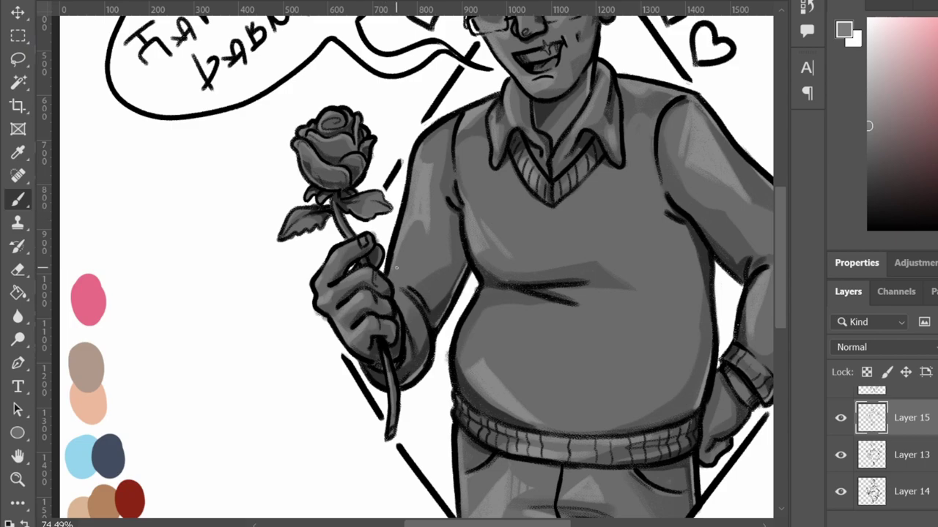
# Sample the dark brown swatch and paint the rose-holding sleeve and the sweater's chest on the Multiply Layer 16.
pyautogui.hotkey('ctrl', '0')
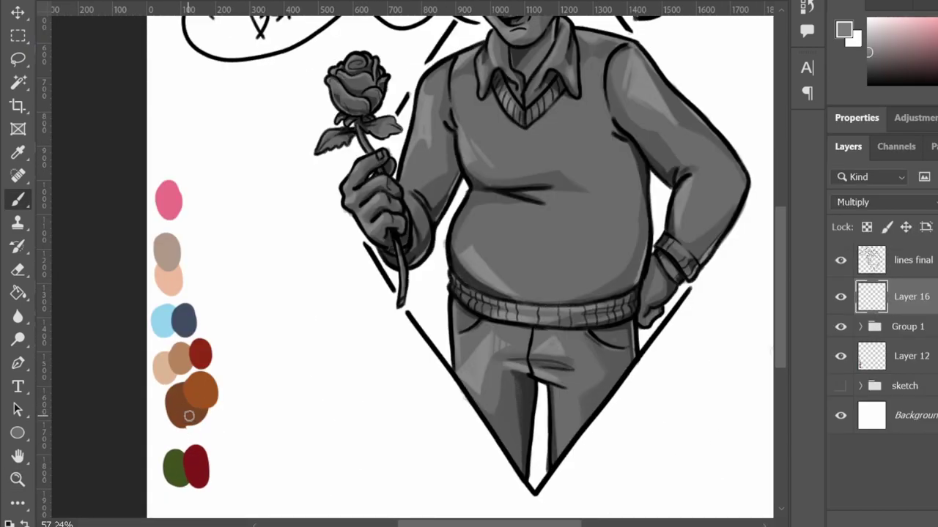
pyautogui.keyDown('alt'); pyautogui.click(188, 412); pyautogui.keyUp('alt')
pyautogui.moveTo(421, 132)
pyautogui.mouseDown()
pyautogui.moveTo(427, 210)
pyautogui.moveTo(408, 178)
pyautogui.moveTo(419, 154)
pyautogui.moveTo(409, 264)
pyautogui.mouseUp()
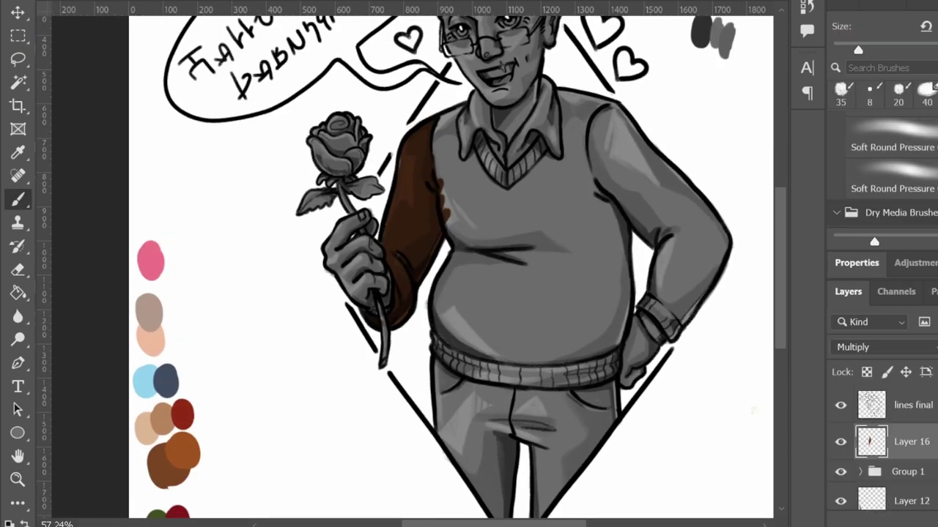
pyautogui.moveTo(433, 176)
pyautogui.mouseDown()
pyautogui.moveTo(432, 143)
pyautogui.moveTo(451, 151)
pyautogui.moveTo(456, 111)
pyautogui.mouseUp()
pyautogui.moveTo(511, 170)
pyautogui.mouseDown()
pyautogui.moveTo(545, 157)
pyautogui.moveTo(476, 151)
pyautogui.moveTo(495, 216)
pyautogui.moveTo(458, 212)
pyautogui.moveTo(462, 195)
pyautogui.moveTo(558, 211)
pyautogui.mouseUp()
pyautogui.press(']')
pyautogui.press(']')
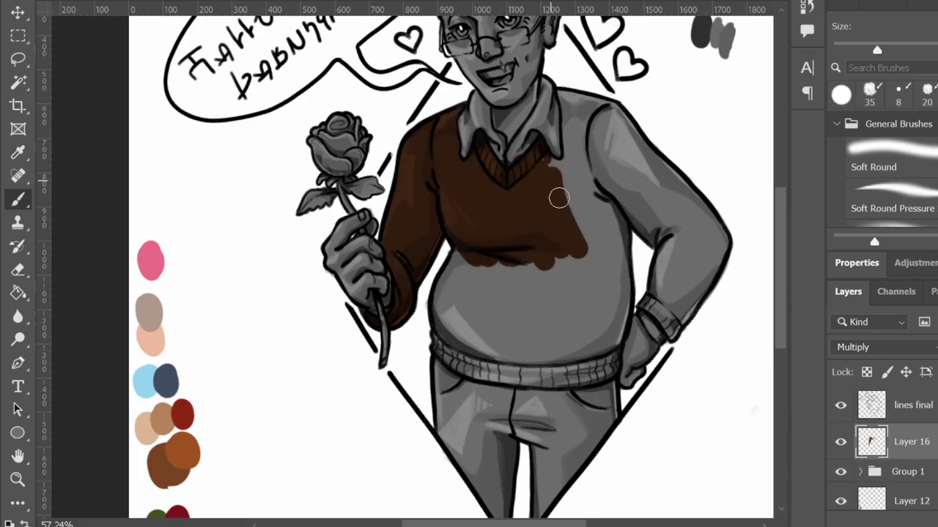
# Switch Layer 16 to Normal blending and hide Group 1 while extending the brown over the belly.
pyautogui.click(864, 347)
pyautogui.click(862, 320)
pyautogui.moveTo(462, 341)
pyautogui.mouseDown()
pyautogui.moveTo(441, 309)
pyautogui.moveTo(533, 323)
pyautogui.mouseUp()
pyautogui.click(840, 471)
pyautogui.click(840, 472)
pyautogui.hotkey('shift', 'alt', 'n')
pyautogui.click(840, 472)
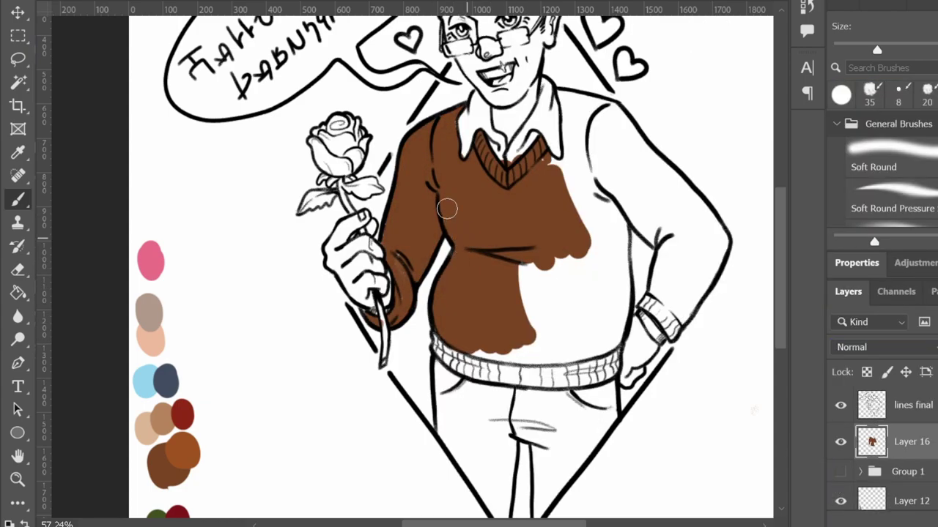
# Fill the rest of the sweater with brown and paint its ribbed hem, cuffs and neckline orange-brown.
pyautogui.moveTo(392, 317)
pyautogui.mouseDown()
pyautogui.moveTo(456, 342)
pyautogui.moveTo(446, 356)
pyautogui.moveTo(566, 375)
pyautogui.moveTo(614, 357)
pyautogui.moveTo(508, 379)
pyautogui.moveTo(522, 267)
pyautogui.moveTo(530, 333)
pyautogui.moveTo(615, 299)
pyautogui.moveTo(610, 235)
pyautogui.moveTo(550, 174)
pyautogui.moveTo(577, 156)
pyautogui.moveTo(560, 92)
pyautogui.moveTo(583, 79)
pyautogui.moveTo(625, 132)
pyautogui.moveTo(589, 102)
pyautogui.moveTo(654, 159)
pyautogui.moveTo(627, 189)
pyautogui.moveTo(609, 111)
pyautogui.moveTo(719, 238)
pyautogui.moveTo(659, 271)
pyautogui.moveTo(679, 317)
pyautogui.moveTo(712, 226)
pyautogui.moveTo(647, 299)
pyautogui.moveTo(671, 333)
pyautogui.mouseUp()
pyautogui.moveTo(593, 98); pyautogui.dragTo(562, 94)
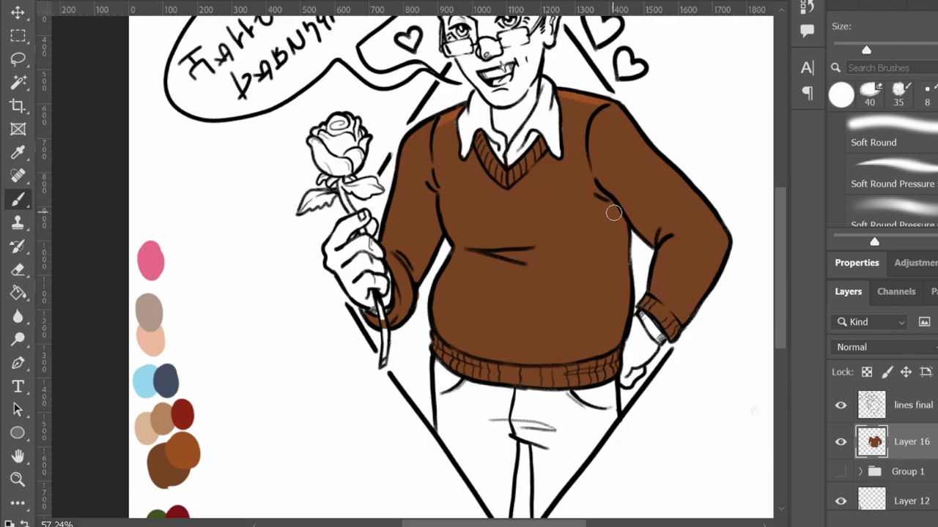
pyautogui.moveTo(438, 364)
pyautogui.mouseDown()
pyautogui.moveTo(550, 385)
pyautogui.moveTo(610, 358)
pyautogui.moveTo(485, 378)
pyautogui.mouseUp()
pyautogui.press('[')
pyautogui.press('[')
pyautogui.moveTo(477, 134)
pyautogui.mouseDown()
pyautogui.moveTo(505, 180)
pyautogui.moveTo(546, 138)
pyautogui.mouseUp()
# Reset the colours to default black and white on the lines final layer and reselect Layer 16.
pyautogui.scroll(5, 378, 385)
pyautogui.click(908, 405)
pyautogui.press('F6')
pyautogui.press('d')
pyautogui.scroll(-3, 368, 252)
pyautogui.click(908, 441)
pyautogui.press('F5')
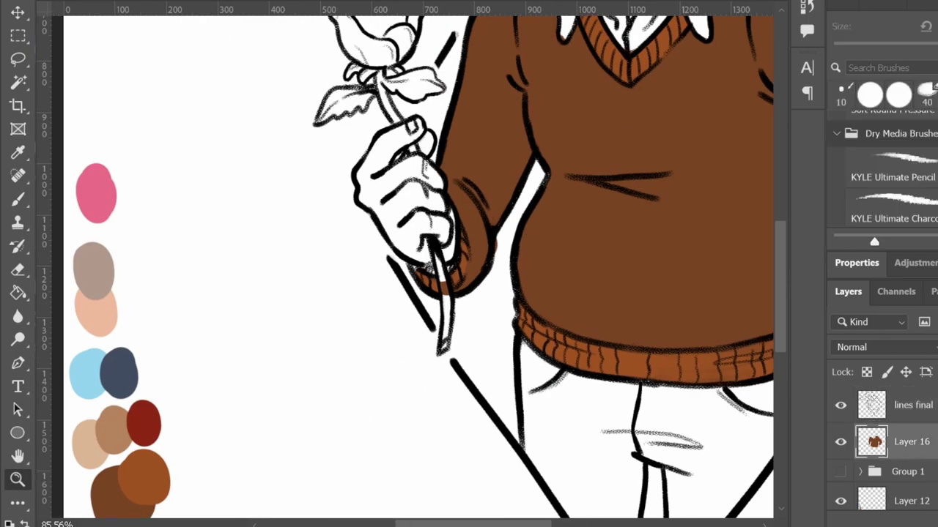
pyautogui.scroll(3, 886, 161)
pyautogui.press('F5')
pyautogui.scroll(-2, 491, 377)
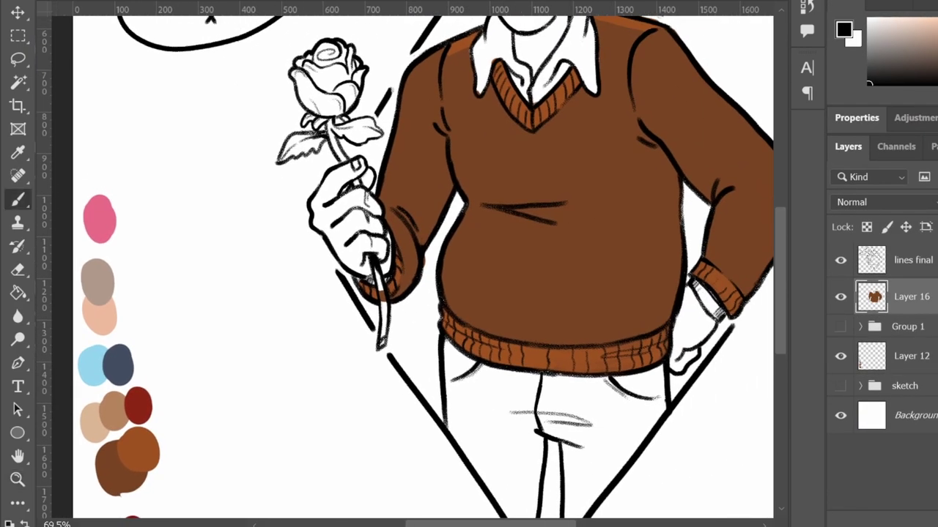
# Sample the dark red swatch and paint curved diagonal stripes across the sweater's front from the chest to the hem.
pyautogui.keyDown('alt'); pyautogui.click(139, 405); pyautogui.keyUp('alt')
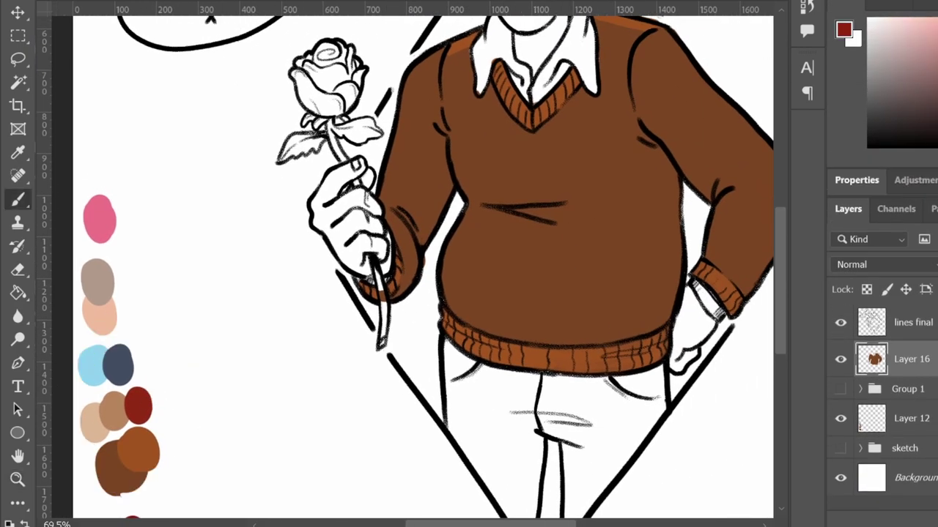
pyautogui.moveTo(520, 239); pyautogui.dragTo(524, 316)
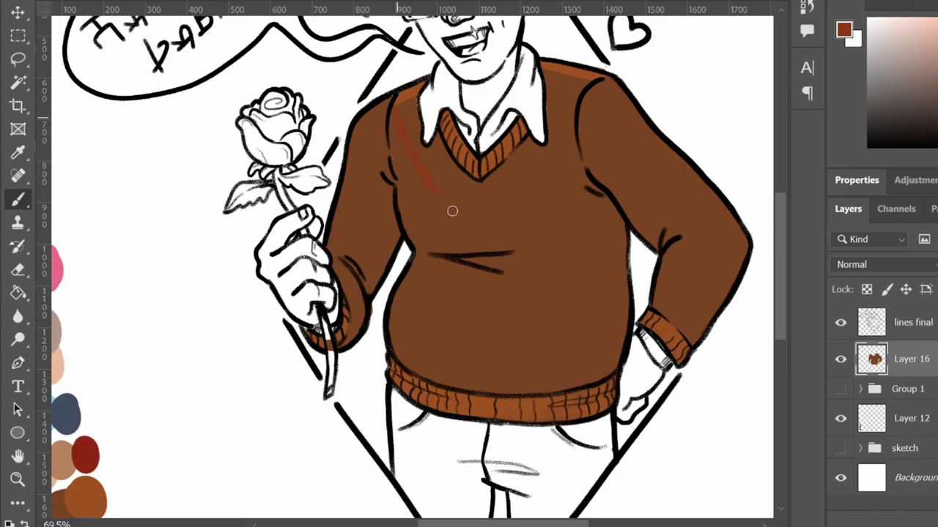
pyautogui.hotkey('ctrl', 'z')
pyautogui.press('F5')
pyautogui.moveTo(395, 106)
pyautogui.mouseDown()
pyautogui.moveTo(416, 160)
pyautogui.moveTo(579, 331)
pyautogui.moveTo(578, 310)
pyautogui.moveTo(523, 256)
pyautogui.moveTo(561, 294)
pyautogui.mouseUp()
pyautogui.moveTo(498, 185)
pyautogui.mouseDown()
pyautogui.moveTo(561, 230)
pyautogui.moveTo(608, 284)
pyautogui.moveTo(549, 221)
pyautogui.moveTo(553, 234)
pyautogui.mouseUp()
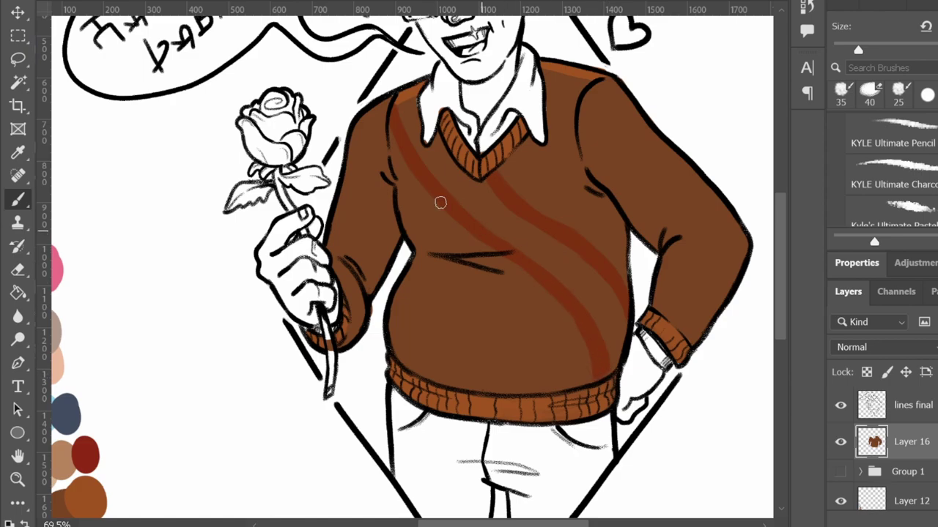
# Paint more dark red diagonal stripes on the sweater beside the collar, over the shoulder and across the lower belly.
pyautogui.moveTo(525, 153)
pyautogui.mouseDown()
pyautogui.moveTo(554, 185)
pyautogui.moveTo(629, 242)
pyautogui.moveTo(530, 156)
pyautogui.moveTo(561, 165)
pyautogui.moveTo(525, 145)
pyautogui.moveTo(627, 259)
pyautogui.moveTo(522, 147)
pyautogui.mouseUp()
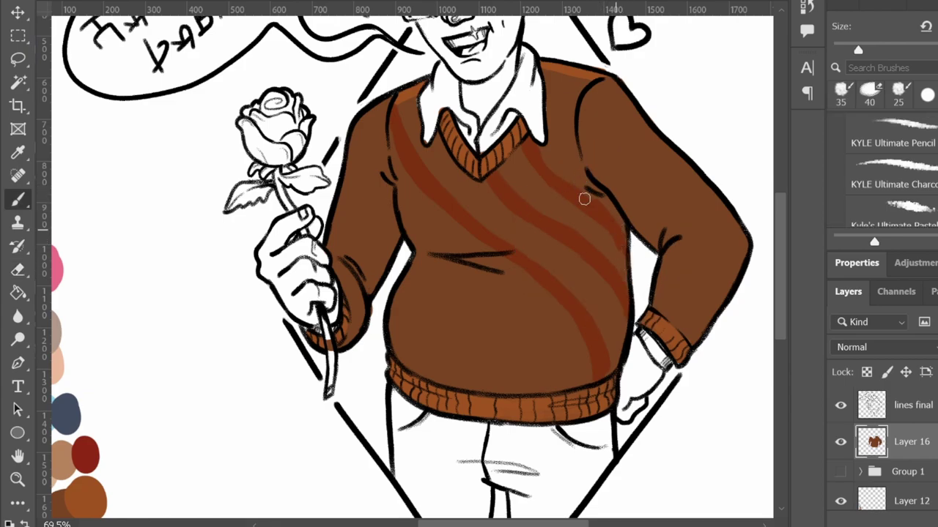
pyautogui.moveTo(580, 150); pyautogui.dragTo(559, 72)
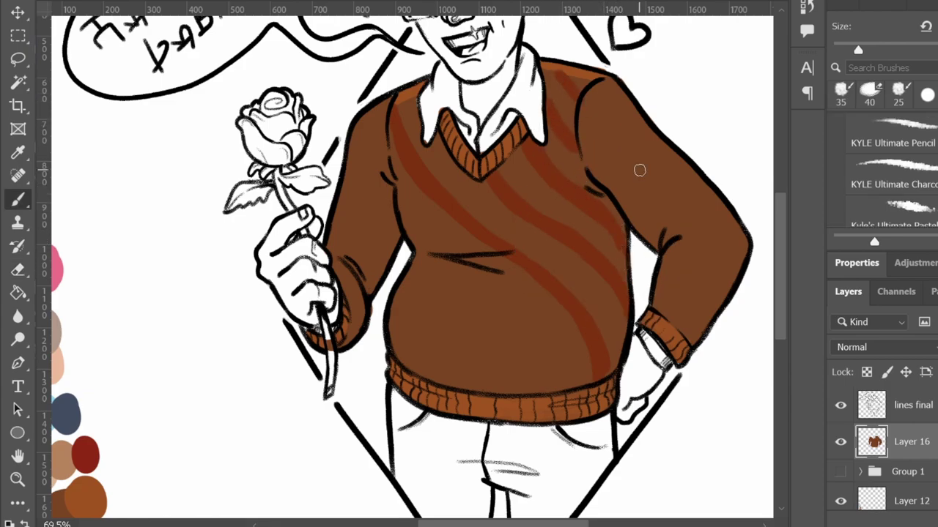
pyautogui.moveTo(394, 192)
pyautogui.mouseDown()
pyautogui.moveTo(435, 246)
pyautogui.moveTo(520, 320)
pyautogui.moveTo(523, 346)
pyautogui.moveTo(483, 271)
pyautogui.moveTo(513, 318)
pyautogui.mouseUp()
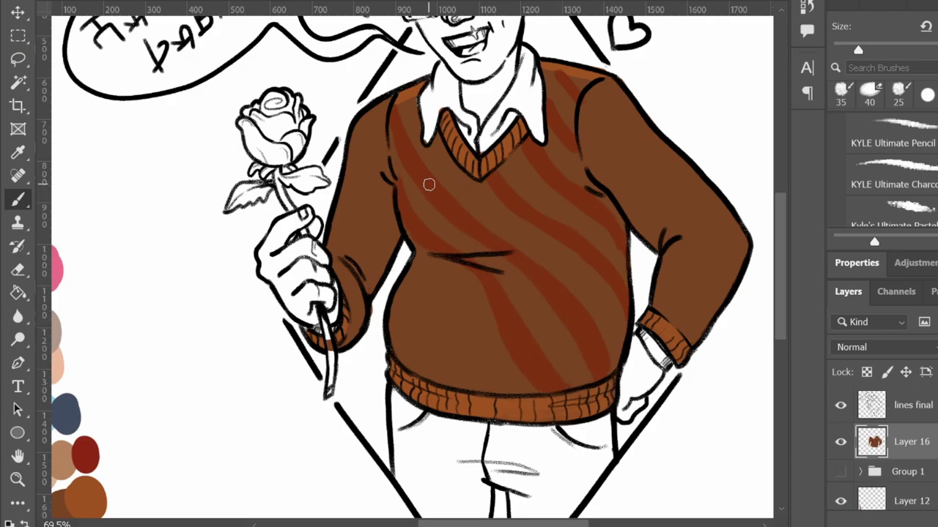
pyautogui.moveTo(408, 252)
pyautogui.mouseDown()
pyautogui.moveTo(440, 345)
pyautogui.moveTo(457, 340)
pyautogui.moveTo(490, 385)
pyautogui.moveTo(430, 271)
pyautogui.moveTo(397, 295)
pyautogui.moveTo(470, 275)
pyautogui.moveTo(482, 301)
pyautogui.mouseUp()
# Paint dark red stripes in the opposite diagonal direction across the sweater's front to form a diamond lattice.
pyautogui.moveTo(414, 117)
pyautogui.mouseDown()
pyautogui.moveTo(403, 233)
pyautogui.moveTo(464, 189)
pyautogui.mouseUp()
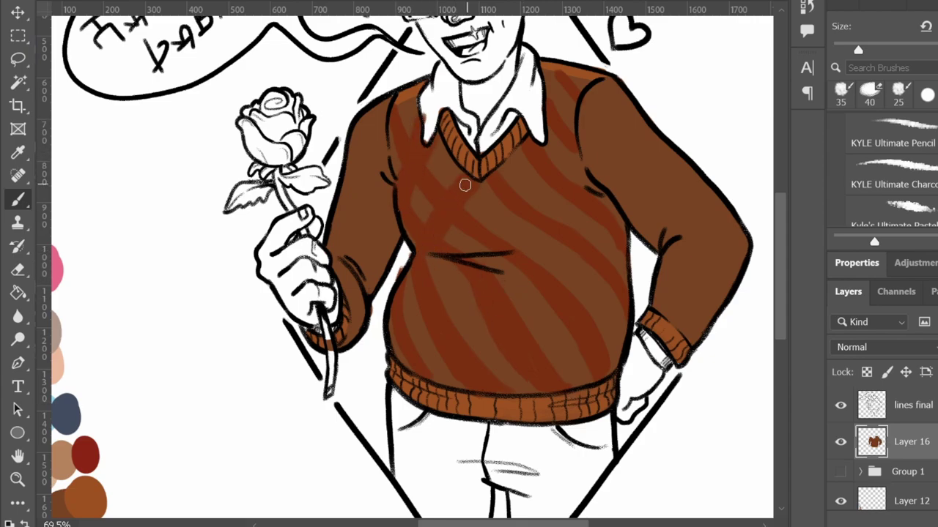
pyautogui.moveTo(396, 346)
pyautogui.mouseDown()
pyautogui.moveTo(395, 324)
pyautogui.moveTo(504, 226)
pyautogui.moveTo(487, 251)
pyautogui.moveTo(547, 159)
pyautogui.moveTo(545, 112)
pyautogui.moveTo(563, 88)
pyautogui.mouseUp()
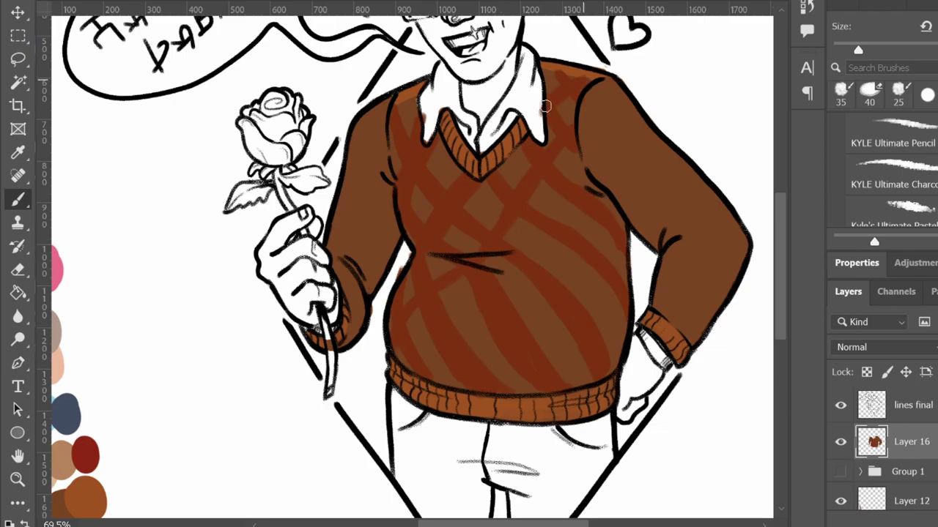
pyautogui.moveTo(475, 258)
pyautogui.mouseDown()
pyautogui.moveTo(395, 345)
pyautogui.moveTo(544, 264)
pyautogui.moveTo(582, 173)
pyautogui.mouseUp()
pyautogui.moveTo(442, 434)
pyautogui.mouseDown()
pyautogui.moveTo(462, 383)
pyautogui.moveTo(549, 335)
pyautogui.moveTo(614, 221)
pyautogui.moveTo(598, 289)
pyautogui.moveTo(467, 390)
pyautogui.moveTo(573, 374)
pyautogui.moveTo(533, 389)
pyautogui.moveTo(611, 315)
pyautogui.mouseUp()
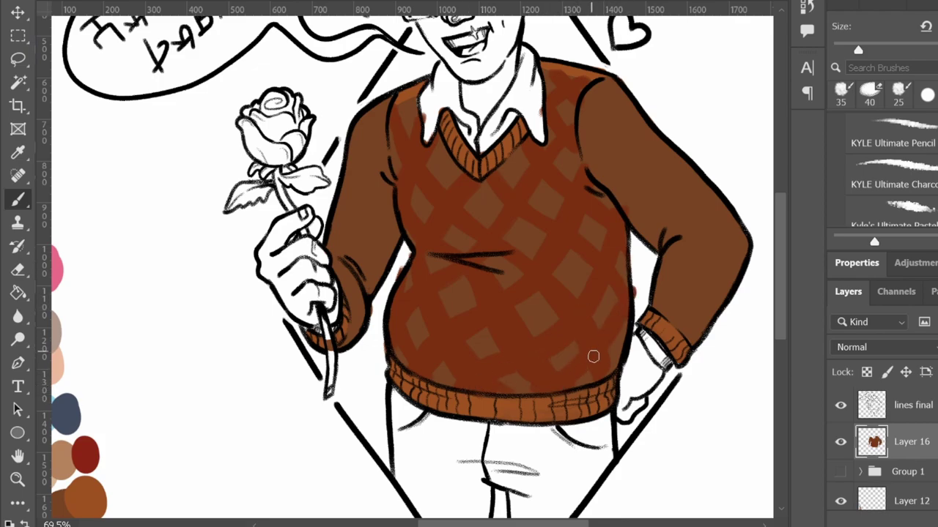
# Sharpen the brown diamonds between the red stripes with a 20 px brush.
pyautogui.press('e')
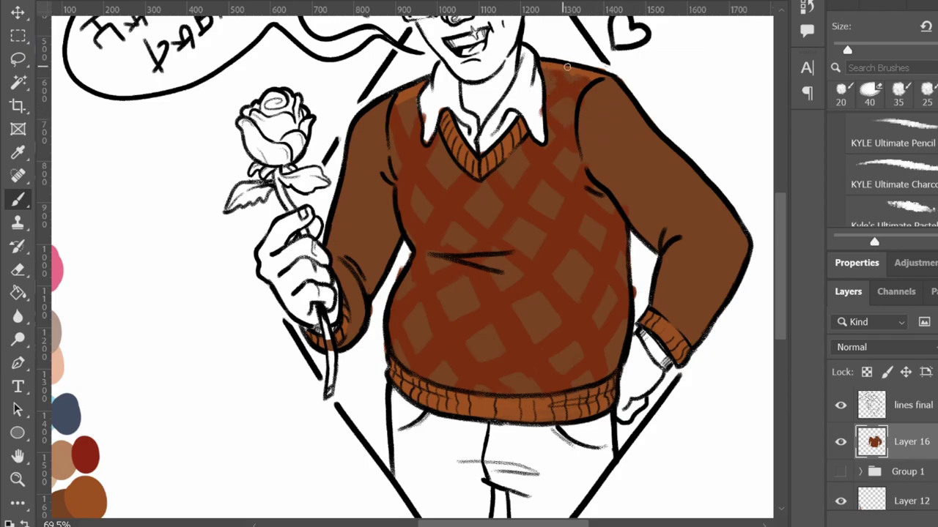
pyautogui.moveTo(551, 70); pyautogui.dragTo(627, 88)
pyautogui.moveTo(382, 429); pyautogui.dragTo(446, 360)
# Paint tan diamonds where the red stripes cross on the sweater's chest and near the shoulders.
pyautogui.moveTo(503, 136)
pyautogui.mouseDown()
pyautogui.moveTo(521, 131)
pyautogui.moveTo(513, 140)
pyautogui.mouseUp()
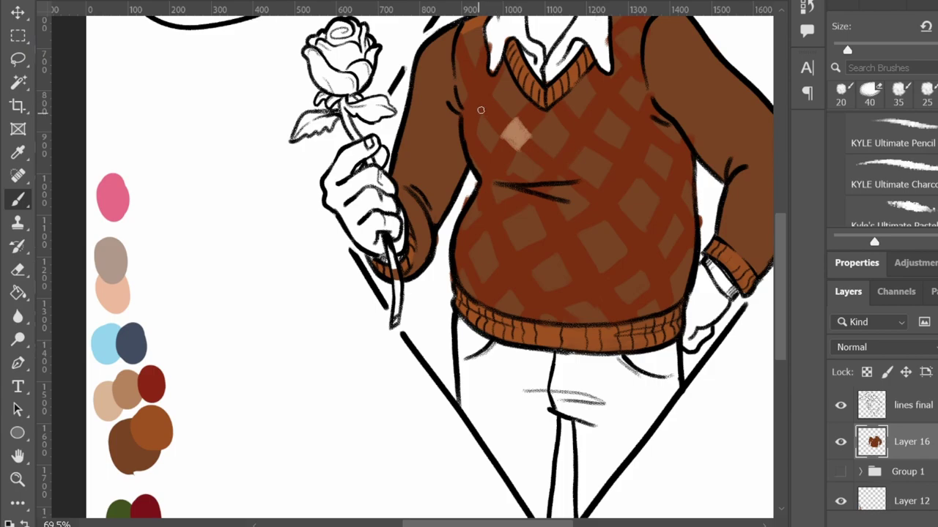
pyautogui.moveTo(473, 87); pyautogui.dragTo(485, 95)
pyautogui.moveTo(495, 156); pyautogui.dragTo(486, 172)
pyautogui.scroll(1, 463, 128)
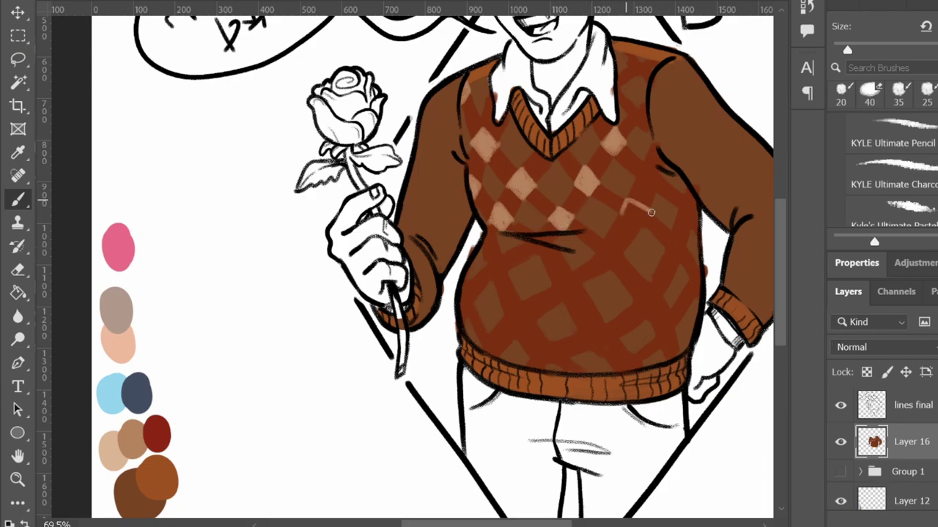
pyautogui.hotkey('ctrl', 'z')
pyautogui.moveTo(646, 160); pyautogui.dragTo(654, 186)
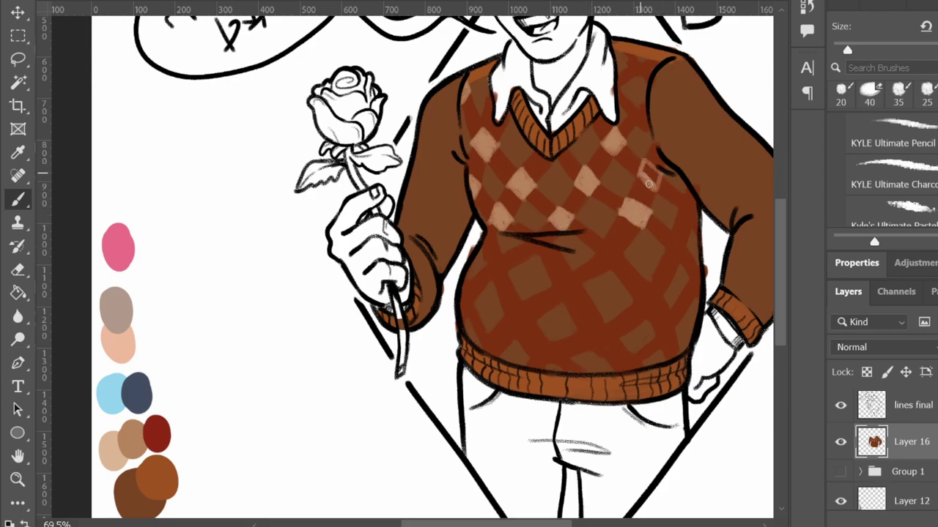
pyautogui.moveTo(639, 68)
pyautogui.mouseDown()
pyautogui.moveTo(630, 113)
pyautogui.moveTo(651, 82)
pyautogui.mouseUp()
# Continue the tan diamonds at the stripe crossings over the belly down to the ribbed hem.
pyautogui.moveTo(597, 254); pyautogui.dragTo(610, 263)
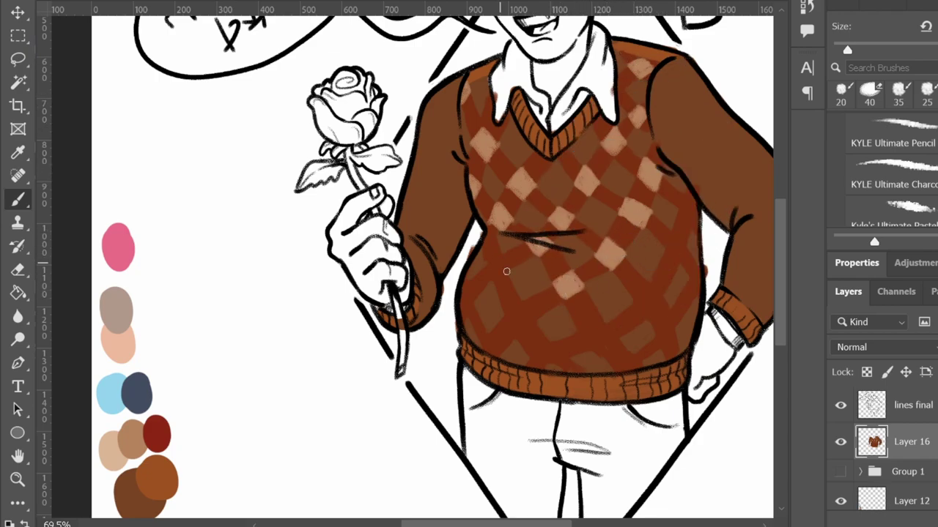
pyautogui.moveTo(491, 280); pyautogui.dragTo(526, 242)
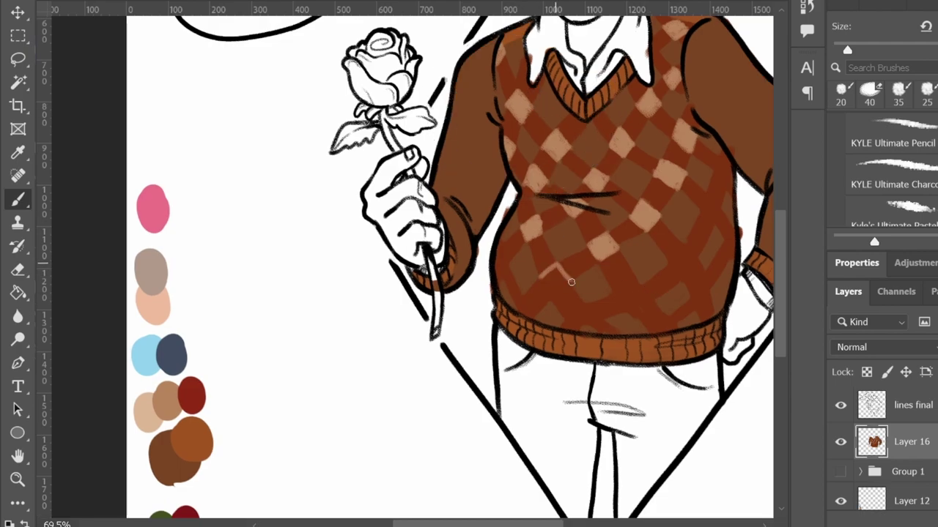
pyautogui.moveTo(564, 277); pyautogui.dragTo(556, 294)
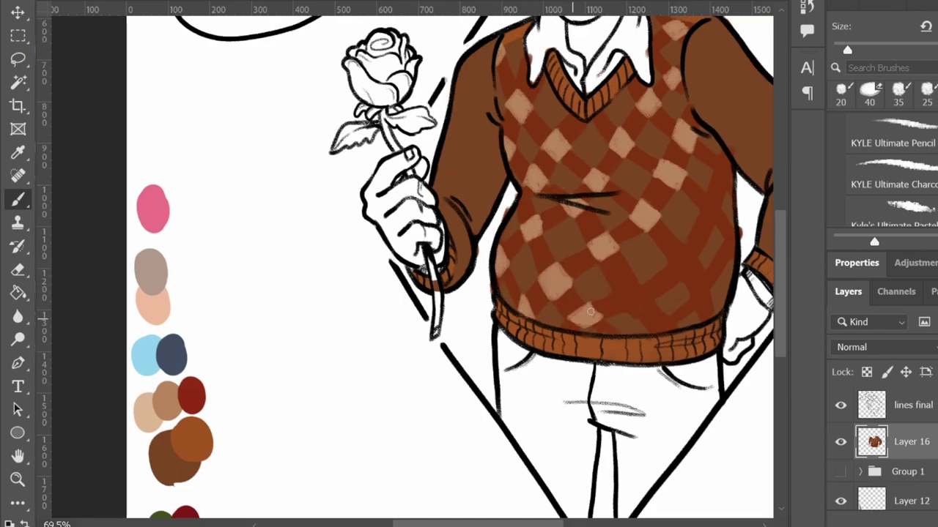
pyautogui.moveTo(623, 307); pyautogui.dragTo(627, 303)
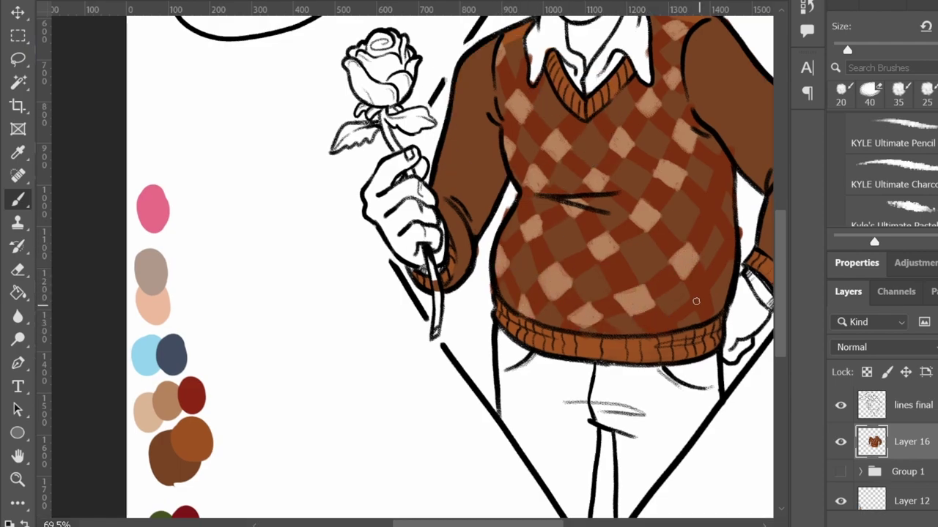
pyautogui.moveTo(700, 306); pyautogui.dragTo(698, 306)
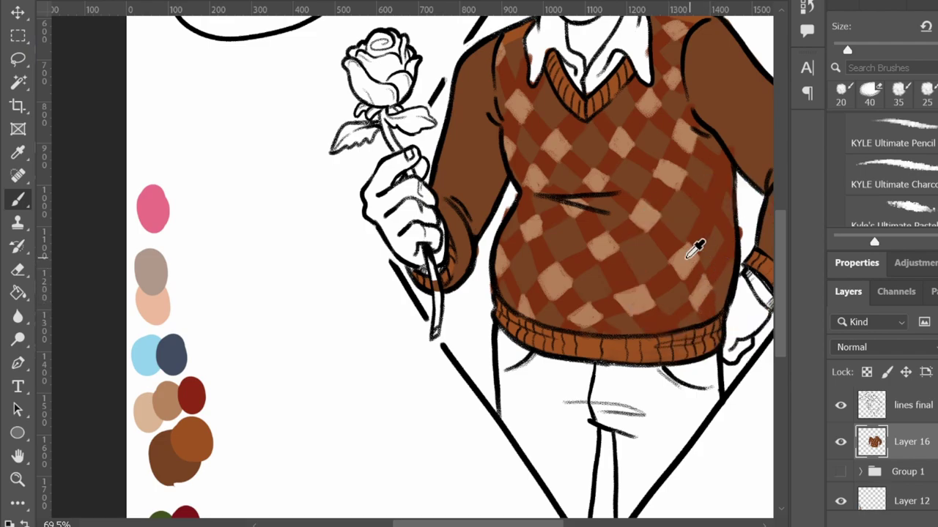
pyautogui.press('z')
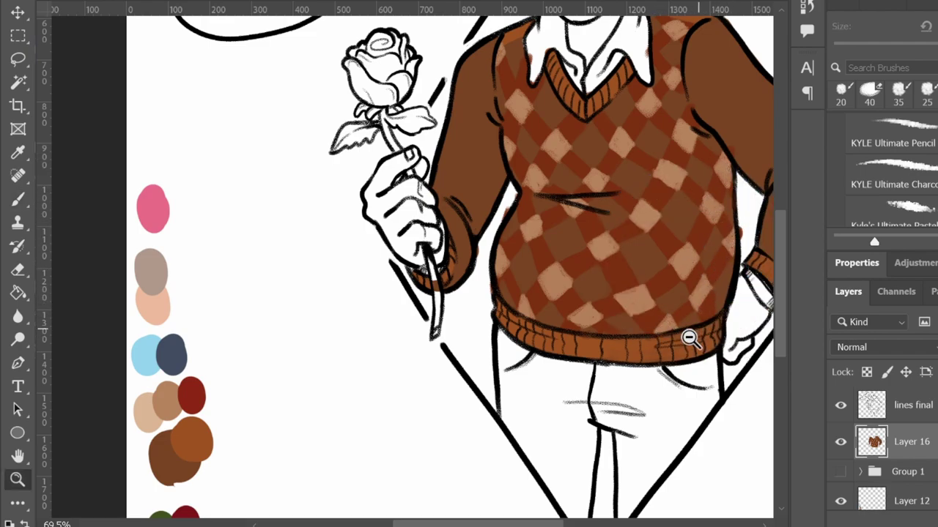
pyautogui.moveTo(701, 329); pyautogui.dragTo(230, 408)
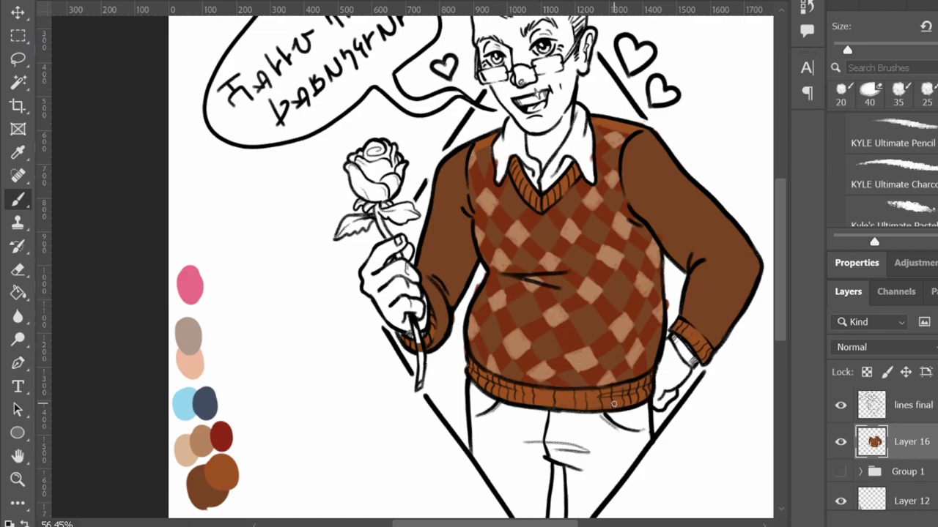
pyautogui.hotkey('ctrl', 'z')
pyautogui.moveTo(549, 300); pyautogui.dragTo(602, 380)
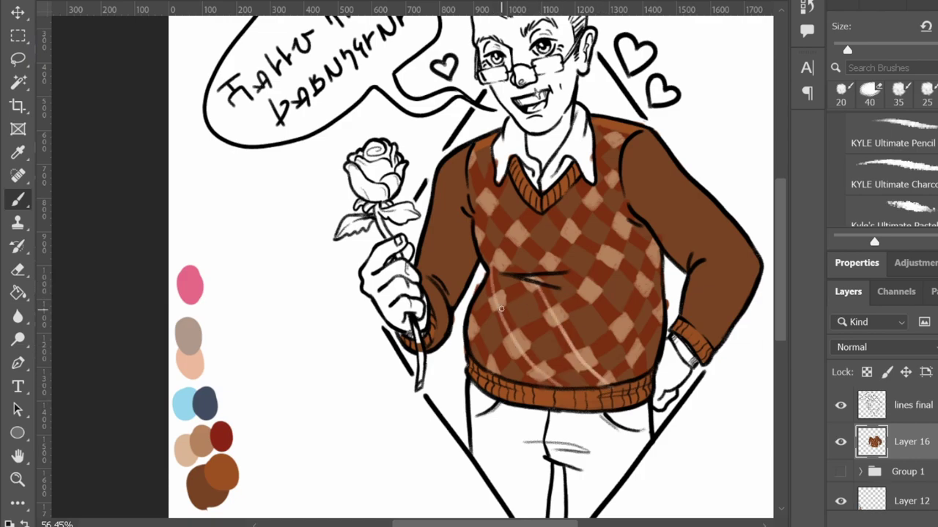
pyautogui.hotkey('ctrl', 'z')
pyautogui.hotkey('ctrl', 'z')
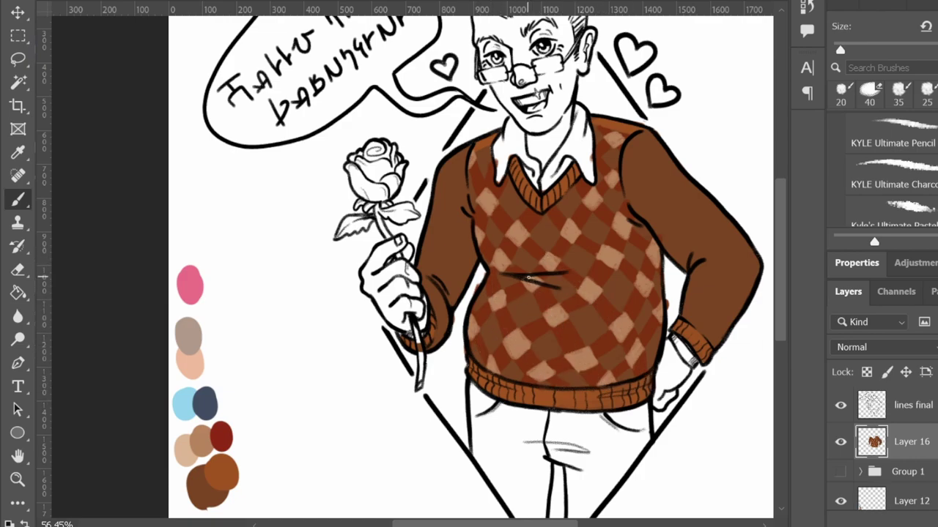
# Draw thin light tan lines in both diagonal directions through the sweater's tan diamonds with a 10 px brush.
pyautogui.press('[')
pyautogui.moveTo(497, 282); pyautogui.dragTo(533, 365)
pyautogui.moveTo(588, 246); pyautogui.dragTo(655, 307)
pyautogui.hotkey('ctrl', 'z')
pyautogui.hotkey('ctrl', 'z')
pyautogui.moveTo(555, 211); pyautogui.dragTo(661, 314)
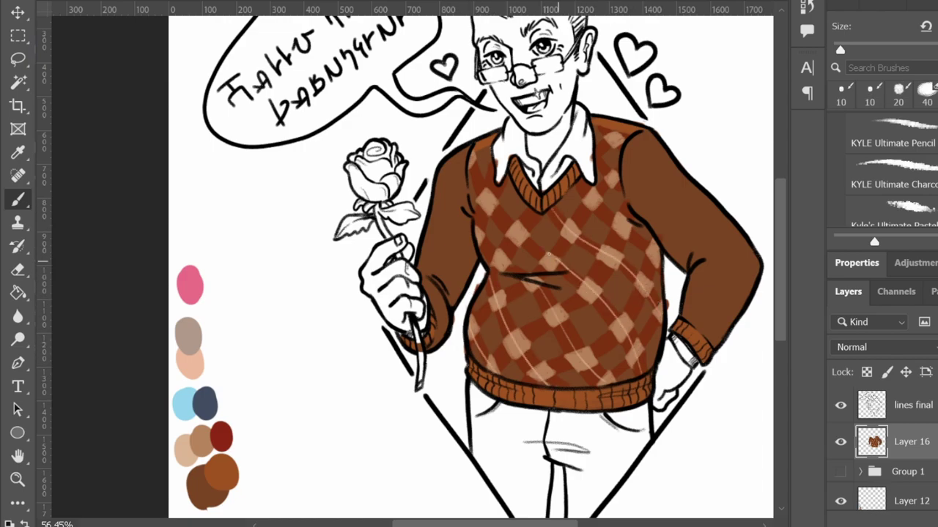
pyautogui.moveTo(548, 264); pyautogui.dragTo(641, 369)
pyautogui.moveTo(580, 180); pyautogui.dragTo(649, 246)
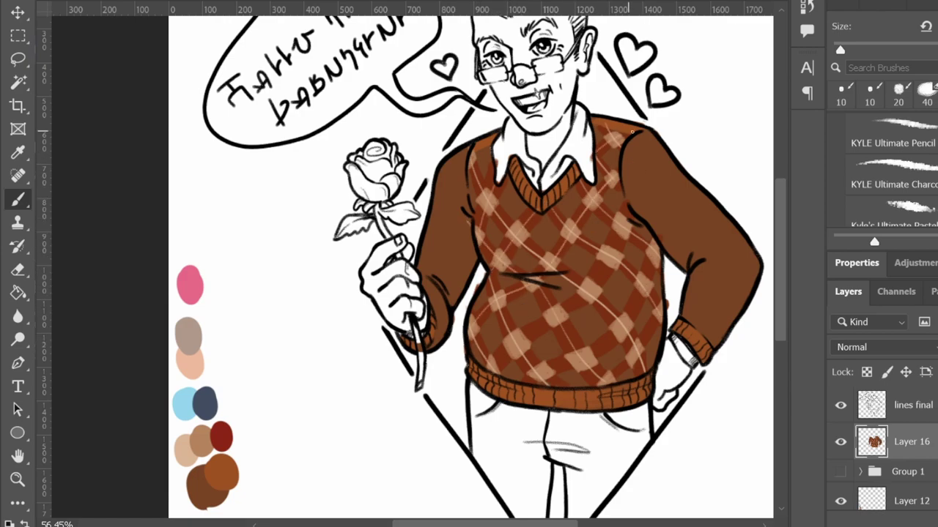
pyautogui.moveTo(615, 248); pyautogui.dragTo(624, 214)
pyautogui.moveTo(542, 373); pyautogui.dragTo(650, 252)
# Sample the light blue swatch and paint the shirt collar and both shirt cuffs.
pyautogui.scroll(-2, 469, 293)
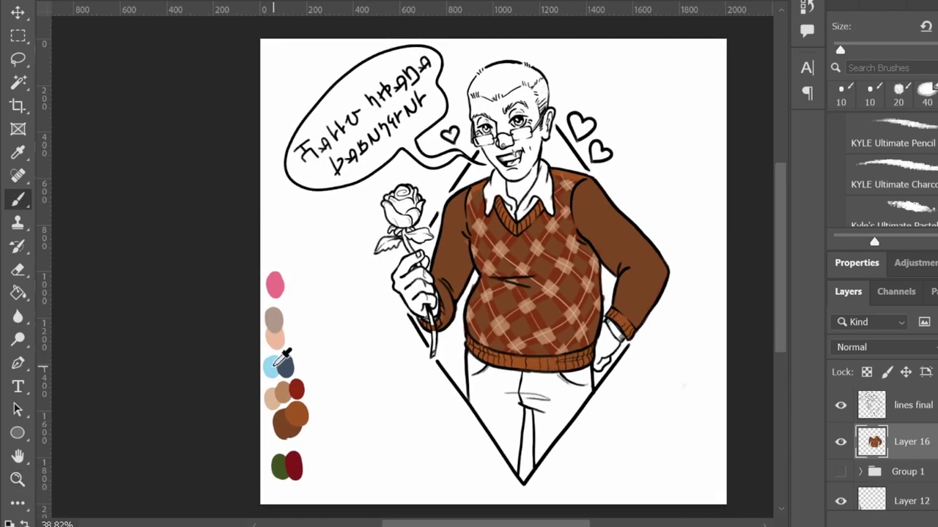
pyautogui.scroll(4, 513, 307)
pyautogui.moveTo(511, 199)
pyautogui.mouseDown()
pyautogui.moveTo(561, 151)
pyautogui.moveTo(579, 173)
pyautogui.moveTo(572, 81)
pyautogui.moveTo(586, 162)
pyautogui.moveTo(480, 165)
pyautogui.mouseUp()
pyautogui.moveTo(433, 183)
pyautogui.mouseDown()
pyautogui.moveTo(440, 143)
pyautogui.moveTo(455, 125)
pyautogui.mouseUp()
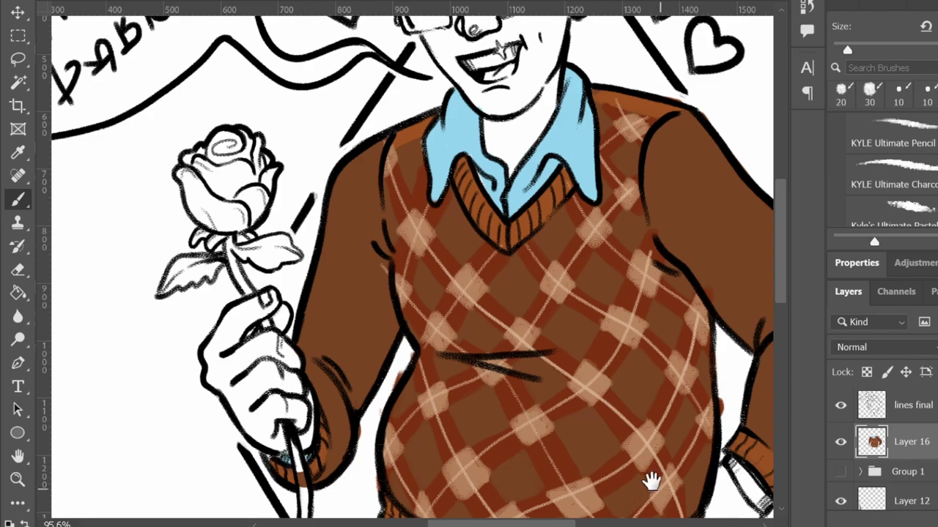
pyautogui.moveTo(755, 505); pyautogui.dragTo(589, 388)
pyautogui.moveTo(667, 433); pyautogui.dragTo(667, 442)
# Sample the navy swatch and fill both legs of the trousers using a larger brush.
pyautogui.keyDown('alt'); pyautogui.click(625, 425); pyautogui.keyUp('alt')
pyautogui.press('b')
pyautogui.keyDown('alt'); pyautogui.click(208, 359); pyautogui.keyUp('alt')
pyautogui.moveTo(446, 339)
pyautogui.mouseDown()
pyautogui.moveTo(456, 414)
pyautogui.moveTo(512, 504)
pyautogui.moveTo(537, 492)
pyautogui.moveTo(600, 366)
pyautogui.moveTo(487, 363)
pyautogui.moveTo(518, 368)
pyautogui.moveTo(571, 440)
pyautogui.moveTo(548, 389)
pyautogui.moveTo(460, 384)
pyautogui.moveTo(499, 428)
pyautogui.mouseUp()
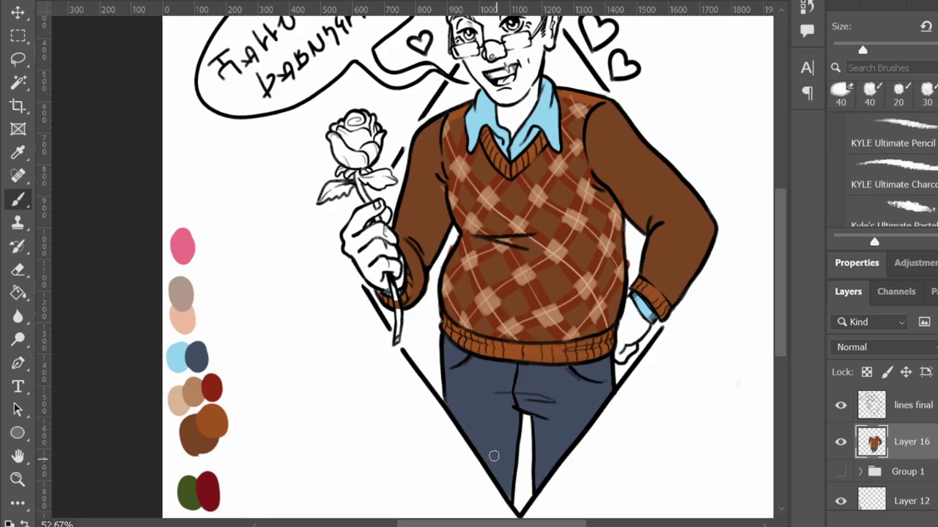
# Add a new layer above Layer 16 and paint the face, ear and neck in peach.
pyautogui.hotkey('ctrl', 'shift', 'alt', 'n')
pyautogui.scroll(2, 439, 293)
pyautogui.moveTo(256, 470)
pyautogui.mouseDown()
pyautogui.moveTo(507, 250)
pyautogui.moveTo(242, 517)
pyautogui.mouseUp()
pyautogui.moveTo(443, 136)
pyautogui.mouseDown()
pyautogui.moveTo(491, 190)
pyautogui.moveTo(509, 238)
pyautogui.mouseUp()
pyautogui.moveTo(542, 164); pyautogui.dragTo(487, 205)
pyautogui.moveTo(440, 168)
pyautogui.mouseDown()
pyautogui.moveTo(425, 189)
pyautogui.moveTo(439, 176)
pyautogui.moveTo(411, 146)
pyautogui.moveTo(407, 121)
pyautogui.moveTo(410, 128)
pyautogui.moveTo(448, 110)
pyautogui.moveTo(464, 206)
pyautogui.moveTo(503, 219)
pyautogui.moveTo(510, 233)
pyautogui.moveTo(533, 157)
pyautogui.moveTo(523, 170)
pyautogui.moveTo(447, 131)
pyautogui.mouseUp()
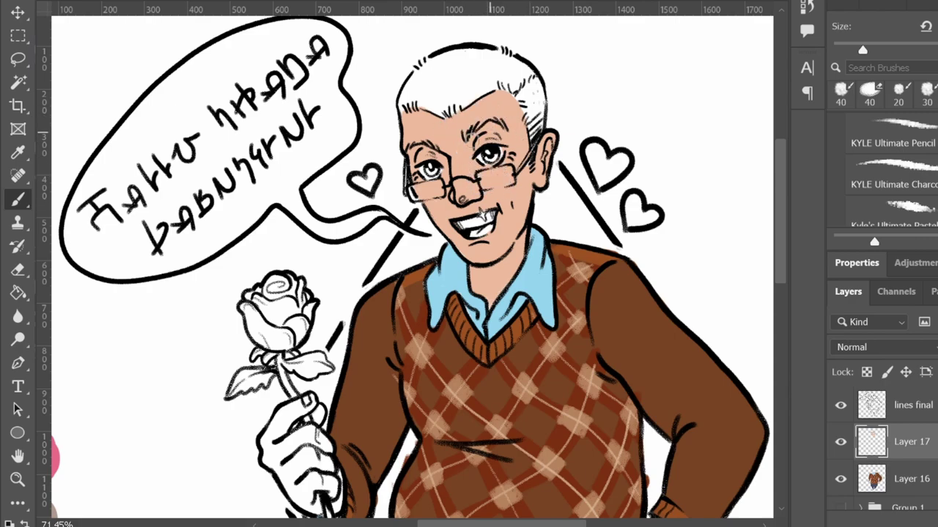
# Paint both irises green with a 20 px brush.
pyautogui.scroll(2, 477, 133)
pyautogui.press('[')
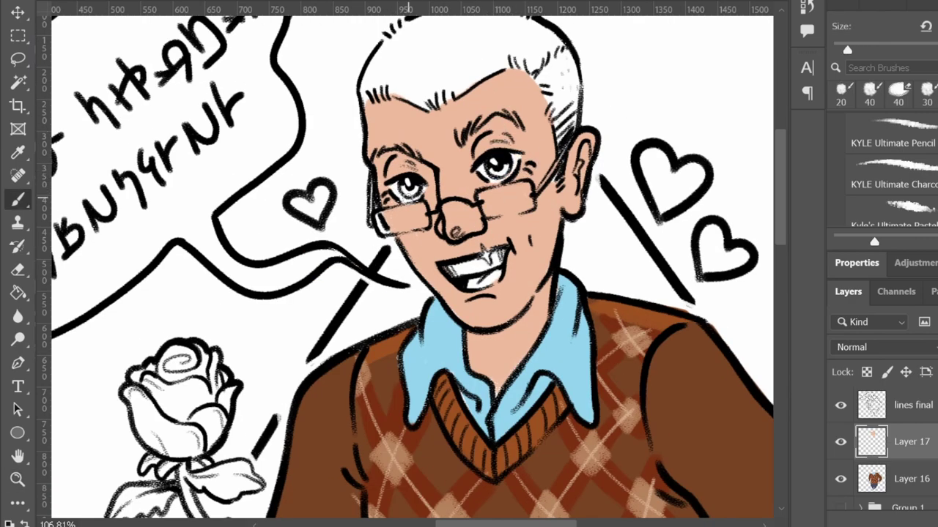
pyautogui.press('F6')
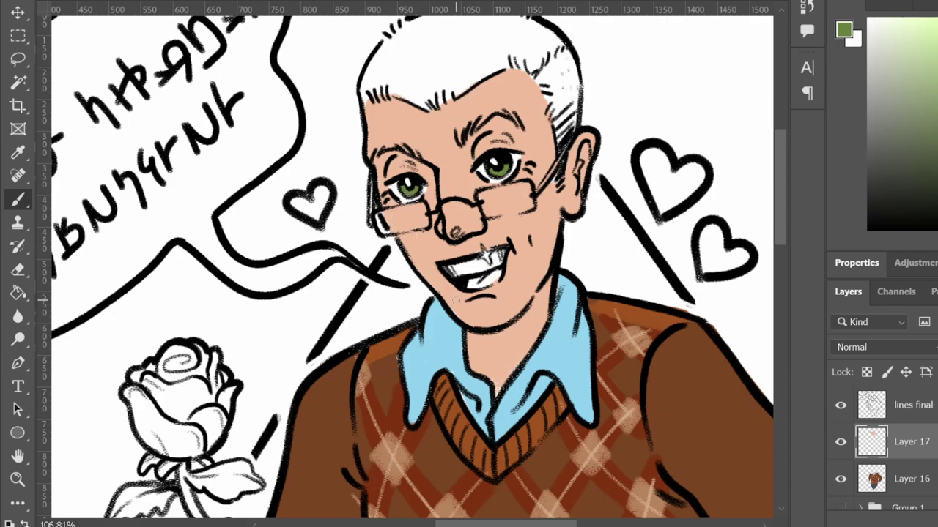
# Sample the grey-brown swatch and fill the man's hair with it.
pyautogui.moveTo(655, 95); pyautogui.dragTo(356, 429)
pyautogui.keyDown('alt'); pyautogui.click(218, 425); pyautogui.keyUp('alt')
pyautogui.moveTo(513, 73); pyautogui.dragTo(605, 117)
pyautogui.moveTo(522, 66); pyautogui.dragTo(595, 86)
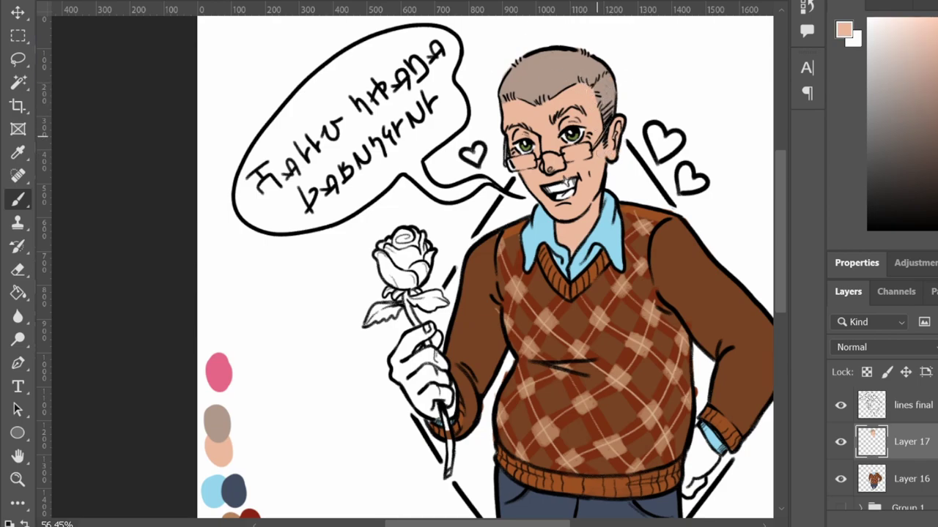
# Sample the pink swatch and colour the tongue inside the open mouth a darker muted red.
pyautogui.keyDown('alt'); pyautogui.click(218, 374); pyautogui.keyUp('alt')
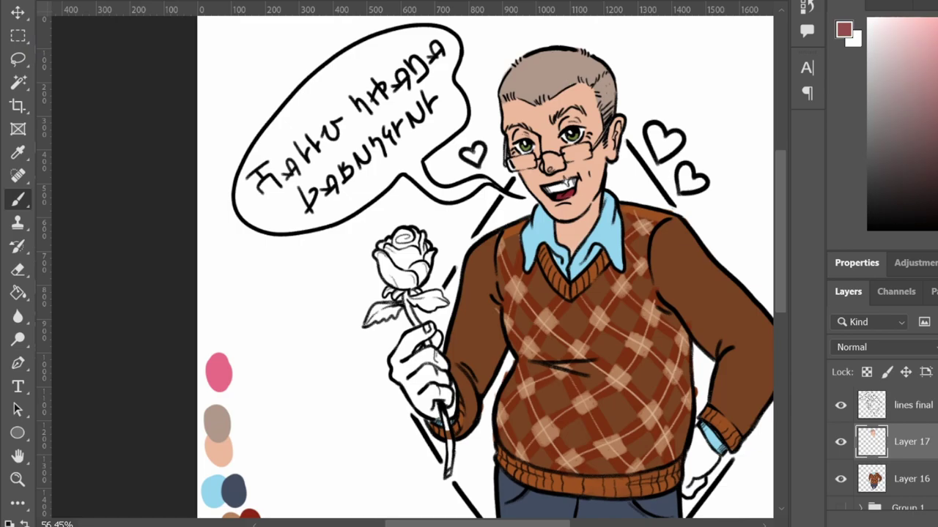
pyautogui.scroll(6, 606, 176)
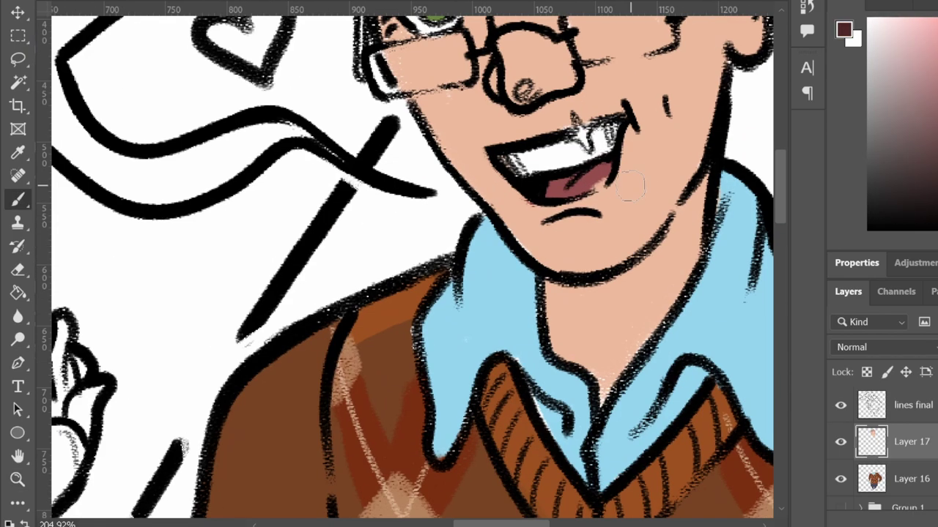
pyautogui.scroll(-5, 606, 176)
# Paint the hand holding the rose in peach and its thumbnail in a lighter tone.
pyautogui.moveTo(607, 234); pyautogui.dragTo(569, 309)
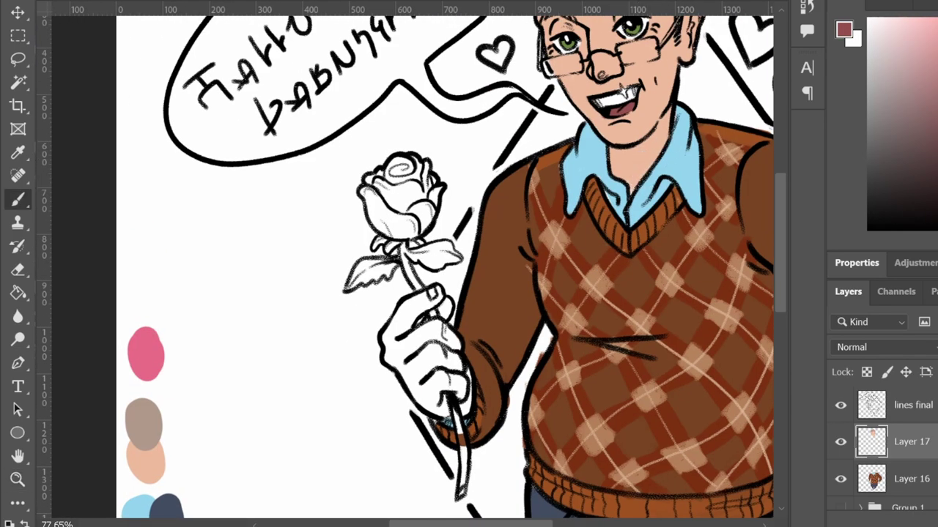
pyautogui.moveTo(431, 297); pyautogui.dragTo(413, 318)
pyautogui.moveTo(449, 392); pyautogui.dragTo(460, 334)
pyautogui.moveTo(410, 315)
pyautogui.mouseDown()
pyautogui.moveTo(422, 290)
pyautogui.moveTo(469, 307)
pyautogui.mouseUp()
pyautogui.moveTo(472, 343); pyautogui.dragTo(455, 336)
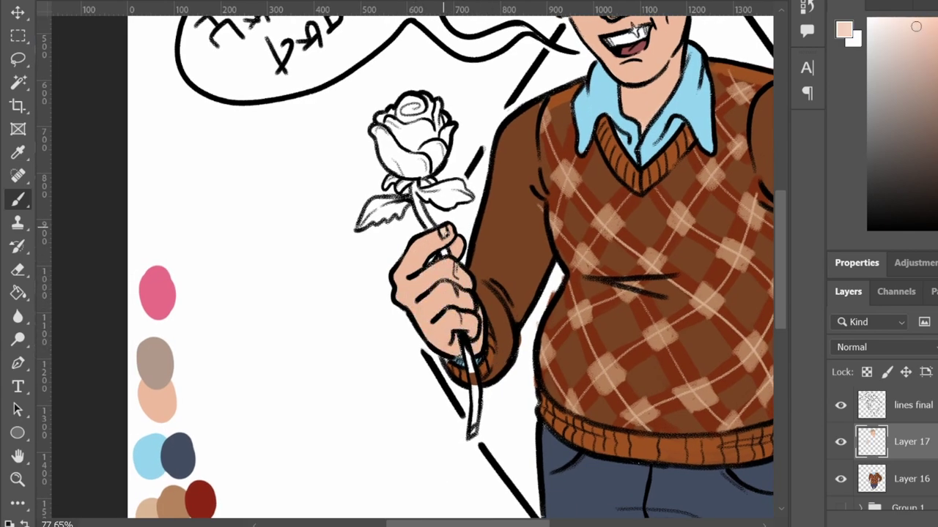
# Paint the hand resting at the hip in peach.
pyautogui.scroll(-3, 443, 228)
pyautogui.scroll(5, 441, 412)
pyautogui.moveTo(567, 381); pyautogui.dragTo(579, 370)
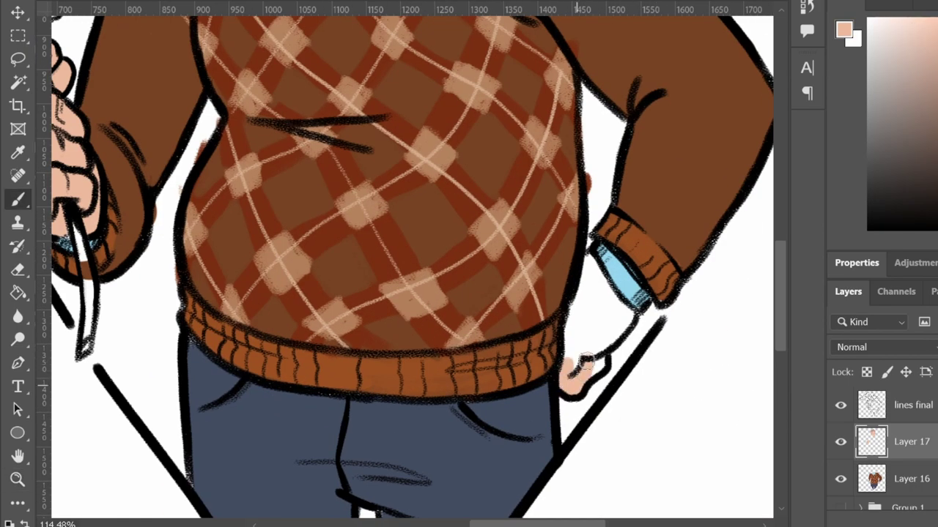
# Add a new layer above Layer 17 and paint the rose stem below the fist dark green.
pyautogui.scroll(-3, 666, 434)
pyautogui.press('z')
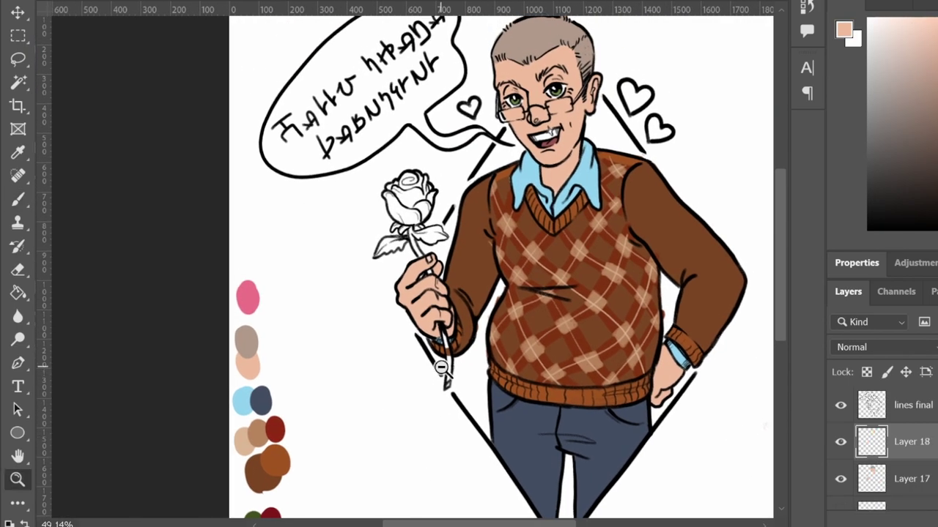
pyautogui.scroll(3, 440, 370)
pyautogui.moveTo(498, 278); pyautogui.dragTo(464, 397)
pyautogui.press('b')
pyautogui.moveTo(487, 218); pyautogui.dragTo(501, 326)
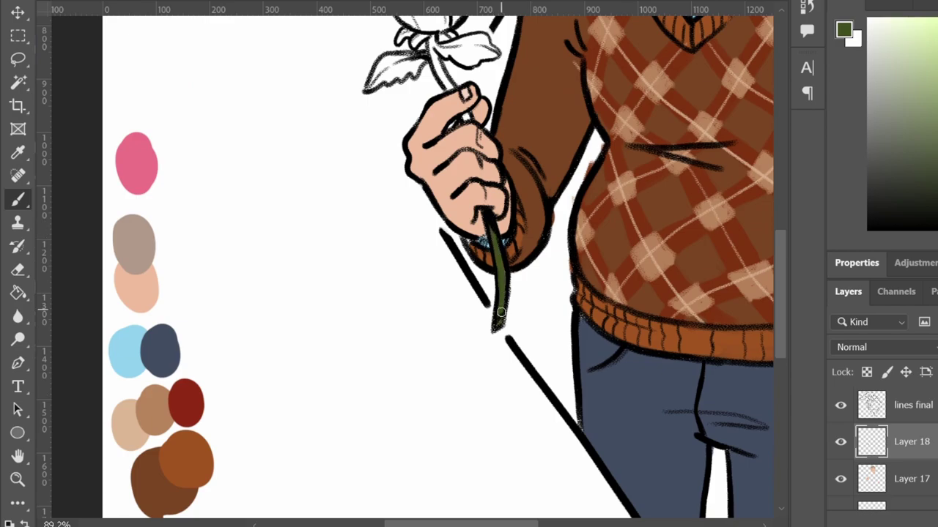
# Finish colouring the rose on Layer 18, with a dark green stem and leaves and dark red petals.
pyautogui.moveTo(471, 118); pyautogui.dragTo(489, 186)
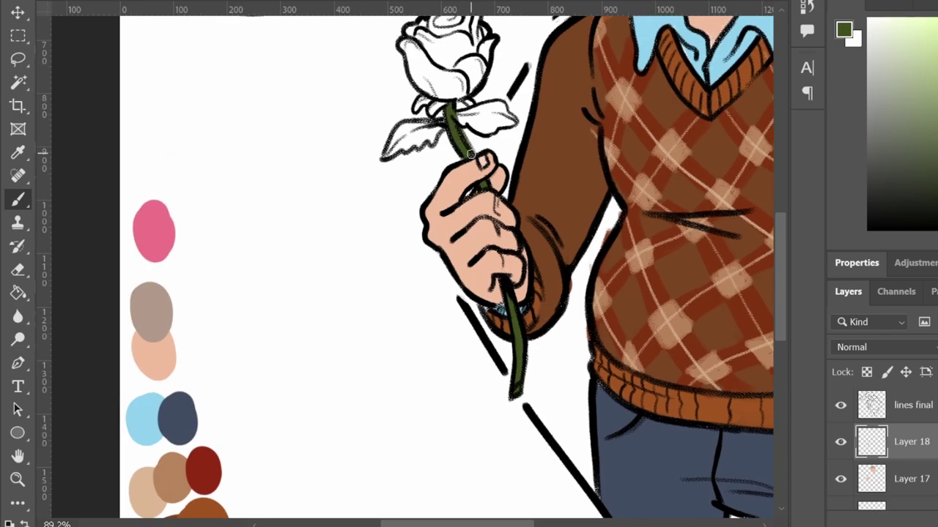
pyautogui.moveTo(446, 118)
pyautogui.mouseDown()
pyautogui.moveTo(386, 154)
pyautogui.moveTo(499, 105)
pyautogui.moveTo(494, 123)
pyautogui.moveTo(465, 121)
pyautogui.mouseUp()
pyautogui.keyDown('alt'); pyautogui.click(203, 471); pyautogui.keyUp('alt')
pyautogui.moveTo(415, 488); pyautogui.dragTo(335, 509)
pyautogui.moveTo(366, 220); pyautogui.dragTo(333, 297)
pyautogui.moveTo(286, 191)
pyautogui.mouseDown()
pyautogui.moveTo(330, 117)
pyautogui.moveTo(363, 139)
pyautogui.moveTo(328, 189)
pyautogui.moveTo(314, 178)
pyautogui.mouseUp()
pyautogui.press('z')
pyautogui.keyDown('alt'); pyautogui.click(580, 443); pyautogui.keyUp('alt')
pyautogui.moveTo(421, 89); pyautogui.dragTo(471, 63)
pyautogui.press('b')
pyautogui.keyDown('alt'); pyautogui.click(455, 56); pyautogui.keyUp('alt')
pyautogui.moveTo(439, 135); pyautogui.dragTo(505, 110)
# Add a new layer above Layer 18 and paint both spectacle lenses a very pale blue.
pyautogui.press('z')
pyautogui.moveTo(405, 197)
pyautogui.mouseDown()
pyautogui.moveTo(684, 195)
pyautogui.moveTo(513, 293)
pyautogui.moveTo(557, 352)
pyautogui.mouseUp()
pyautogui.press('b')
pyautogui.hotkey('ctrl', 'shift', 'alt', 'n')
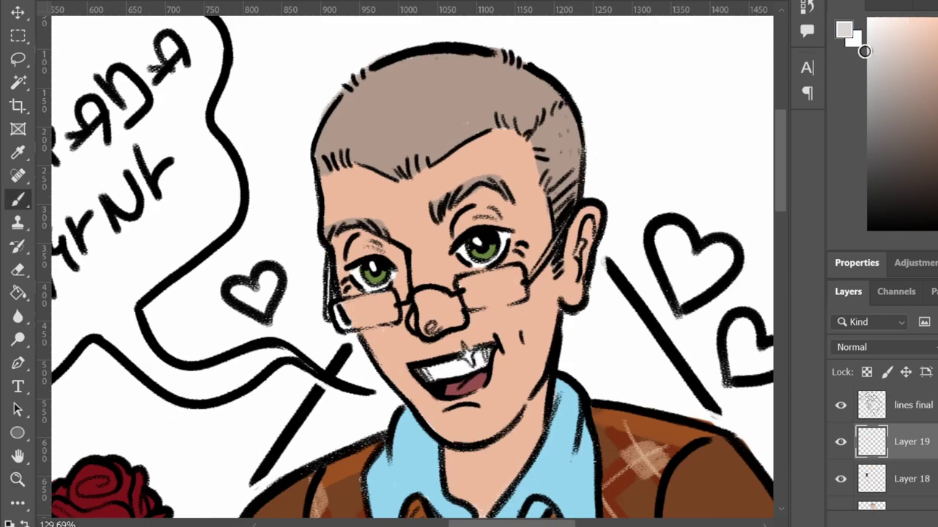
pyautogui.keyDown('alt'); pyautogui.click(395, 454); pyautogui.keyUp('alt')
pyautogui.click(886, 19)
pyautogui.moveTo(460, 279); pyautogui.dragTo(517, 271)
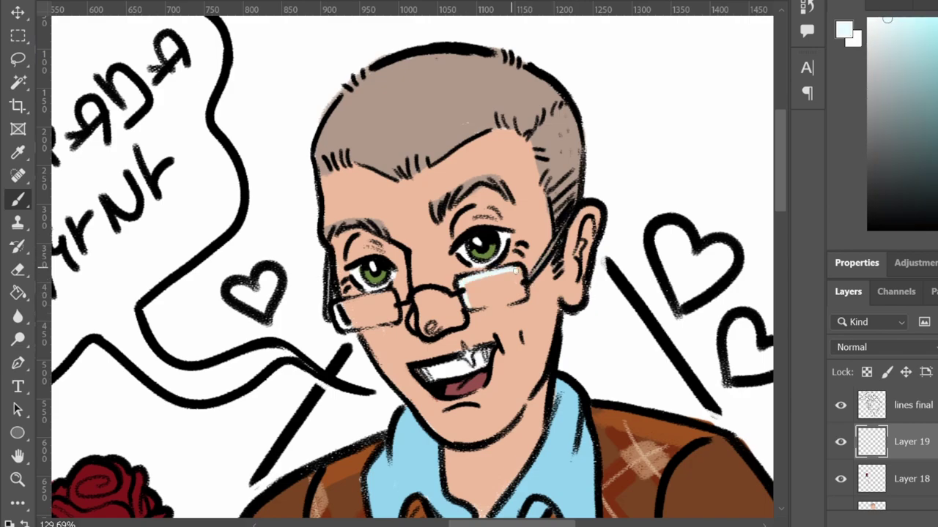
pyautogui.moveTo(481, 296); pyautogui.dragTo(517, 278)
pyautogui.moveTo(338, 316); pyautogui.dragTo(396, 300)
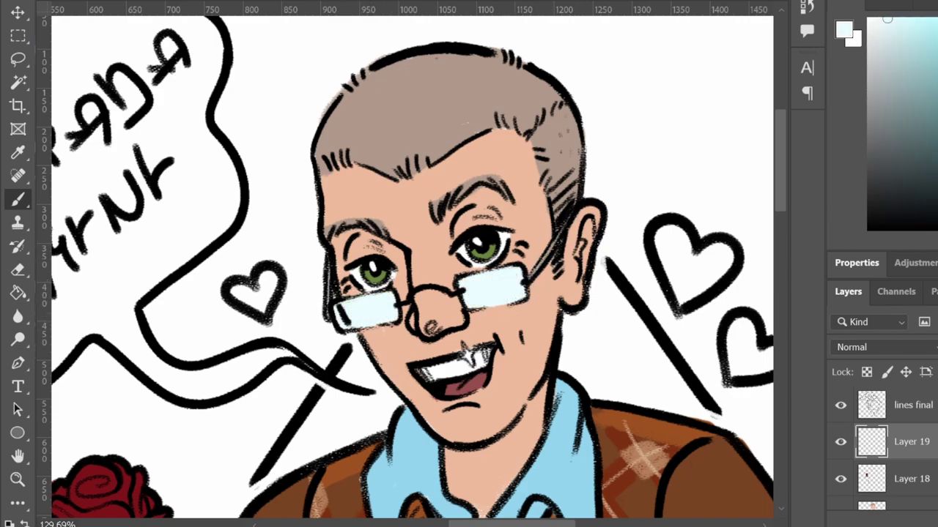
# Turn both spectacle lenses light grey and add diagonal white glare streaks on a new layer above Layer 19.
pyautogui.click(890, 55)
pyautogui.moveTo(474, 298); pyautogui.dragTo(516, 272)
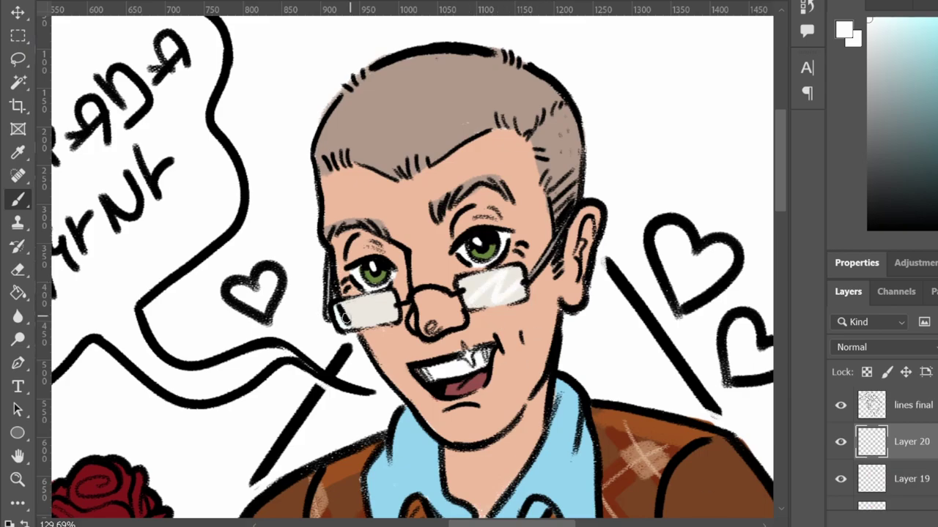
pyautogui.moveTo(349, 322); pyautogui.dragTo(394, 297)
pyautogui.hotkey('ctrl', '0')
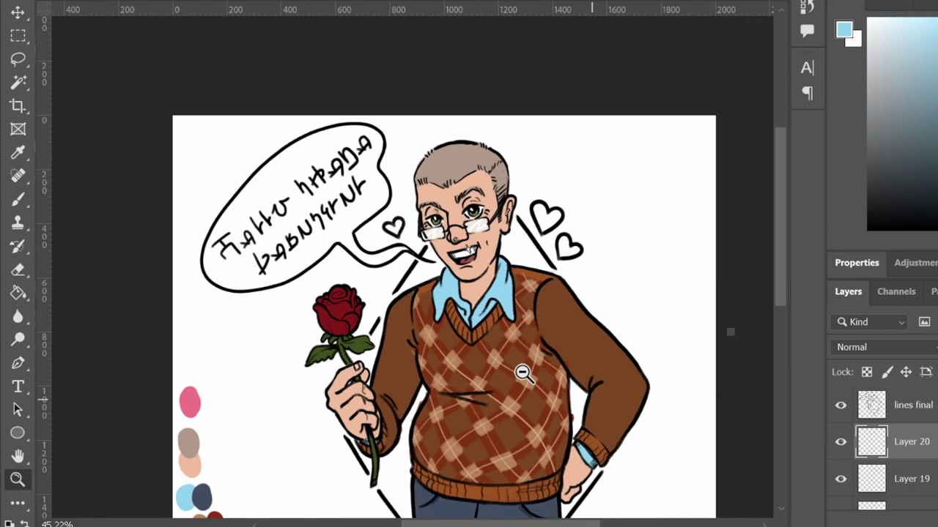
# Paint the nose pink on a new layer above Layer 17 and blend it softly into the skin.
pyautogui.scroll(5, 506, 215)
pyautogui.press('e')
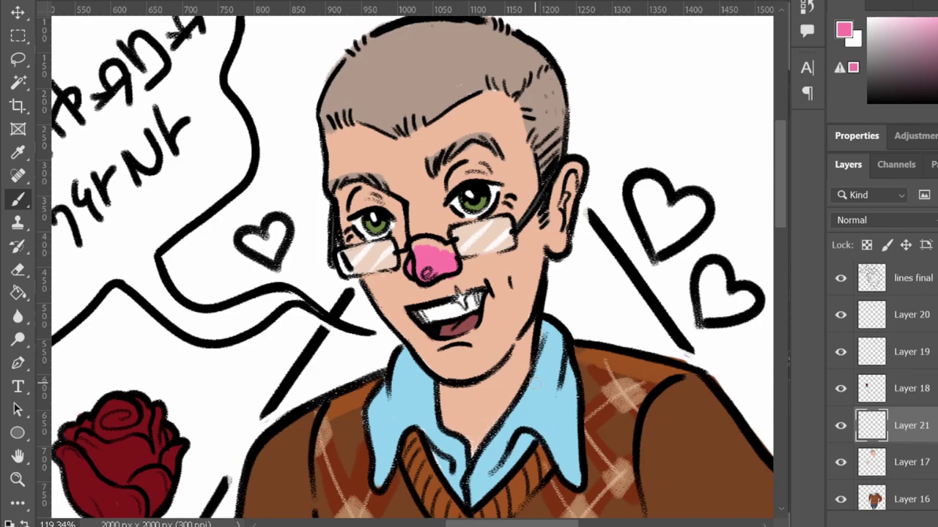
pyautogui.click(18, 315)
pyautogui.press('b')
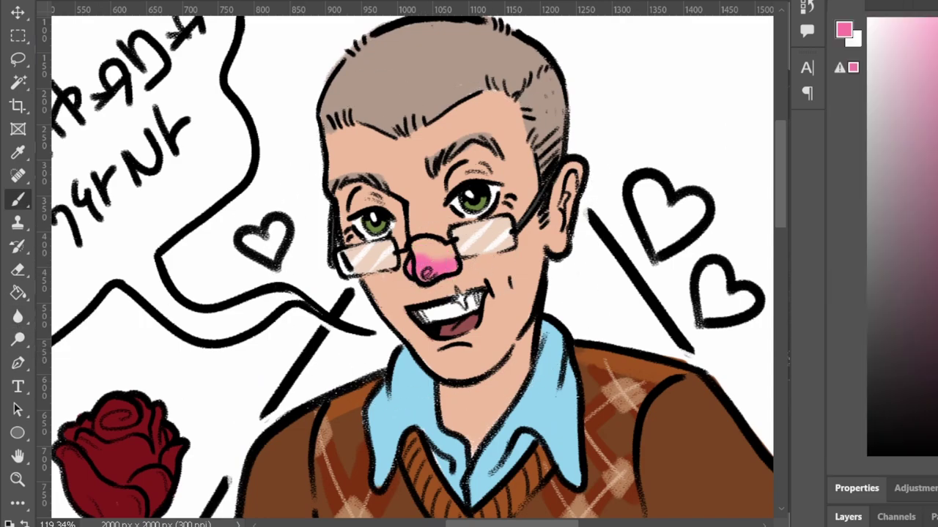
pyautogui.click(848, 516)
pyautogui.moveTo(425, 273)
pyautogui.mouseDown()
pyautogui.moveTo(434, 253)
pyautogui.moveTo(438, 290)
pyautogui.mouseUp()
pyautogui.keyDown('alt'); pyautogui.click(429, 256); pyautogui.keyUp('alt')
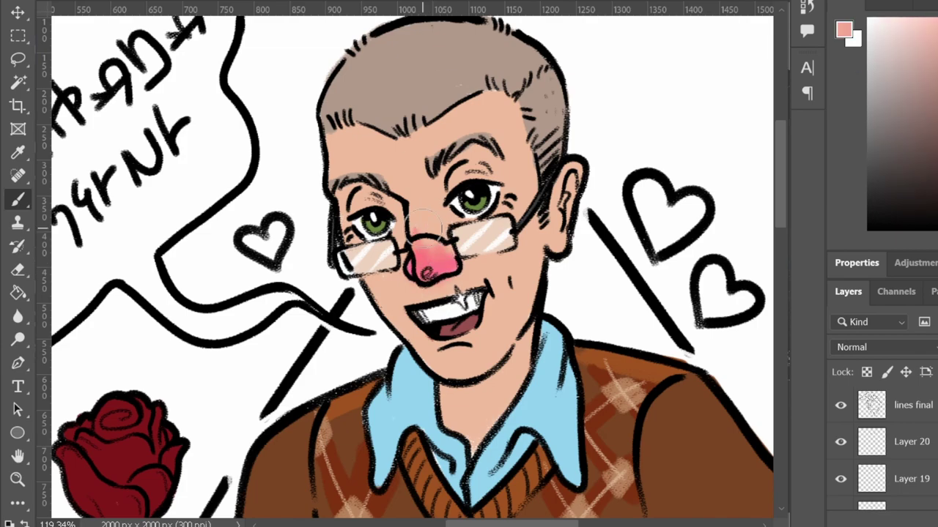
# Add a soft pink blush to both cheeks and a muted mauve tint to the eyelids.
pyautogui.moveTo(539, 253); pyautogui.dragTo(550, 268)
pyautogui.moveTo(359, 278); pyautogui.dragTo(370, 293)
pyautogui.keyDown('alt'); pyautogui.click(473, 184); pyautogui.keyUp('alt')
pyautogui.moveTo(451, 183)
pyautogui.mouseDown()
pyautogui.moveTo(490, 176)
pyautogui.moveTo(458, 170)
pyautogui.moveTo(484, 165)
pyautogui.moveTo(474, 185)
pyautogui.mouseUp()
pyautogui.keyDown('alt'); pyautogui.click(469, 163); pyautogui.keyUp('alt')
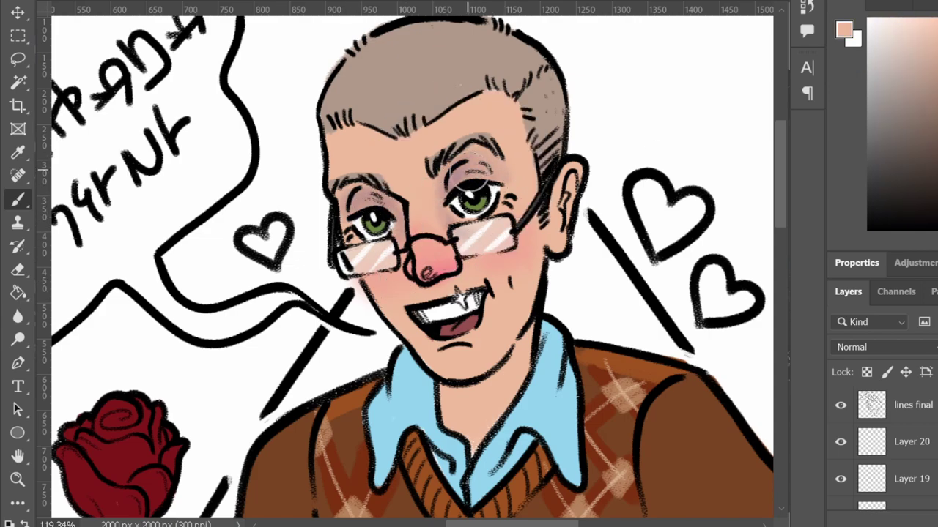
# Tint the fingers of the rose hand and the hip hand with soft salmon pink, blending with the sampled peach.
pyautogui.scroll(-5, 410, 264)
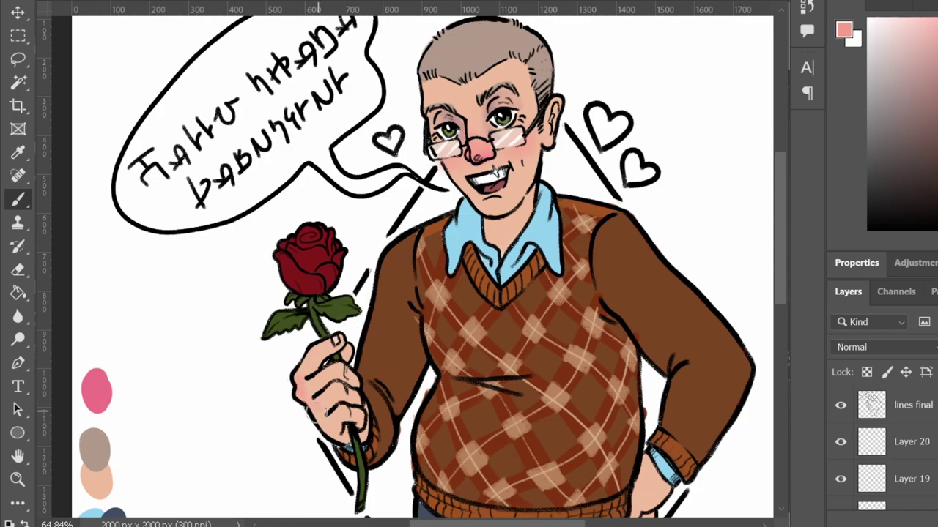
pyautogui.keyDown('alt'); pyautogui.click(306, 386); pyautogui.keyUp('alt')
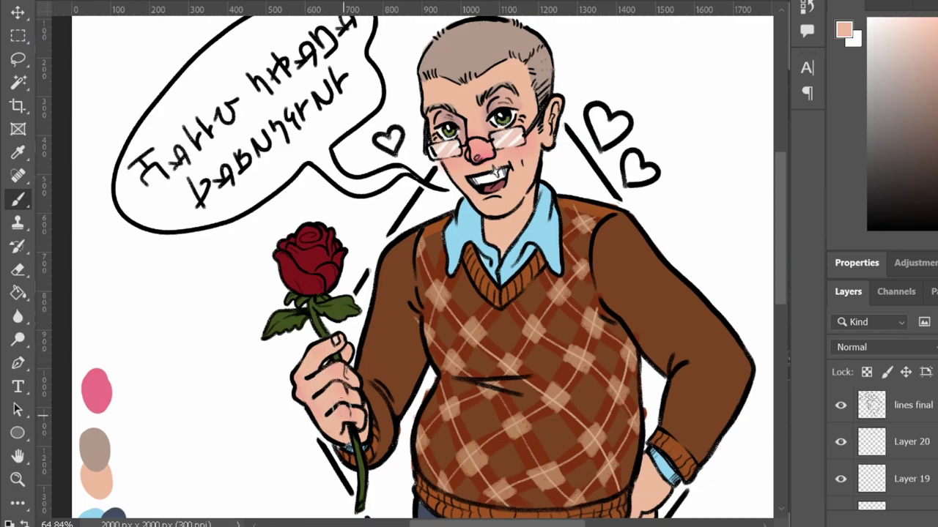
pyautogui.scroll(-2, 439, 492)
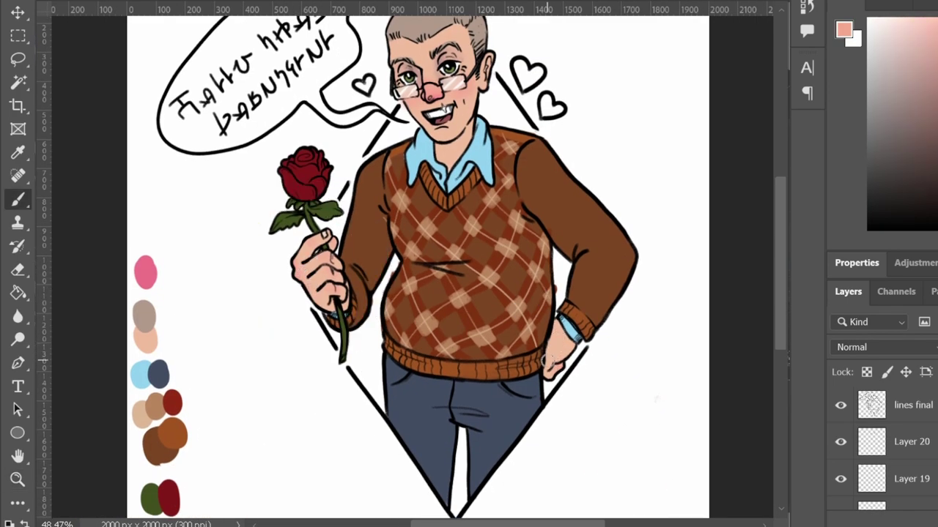
pyautogui.scroll(2, 547, 359)
pyautogui.scroll(-2, 622, 487)
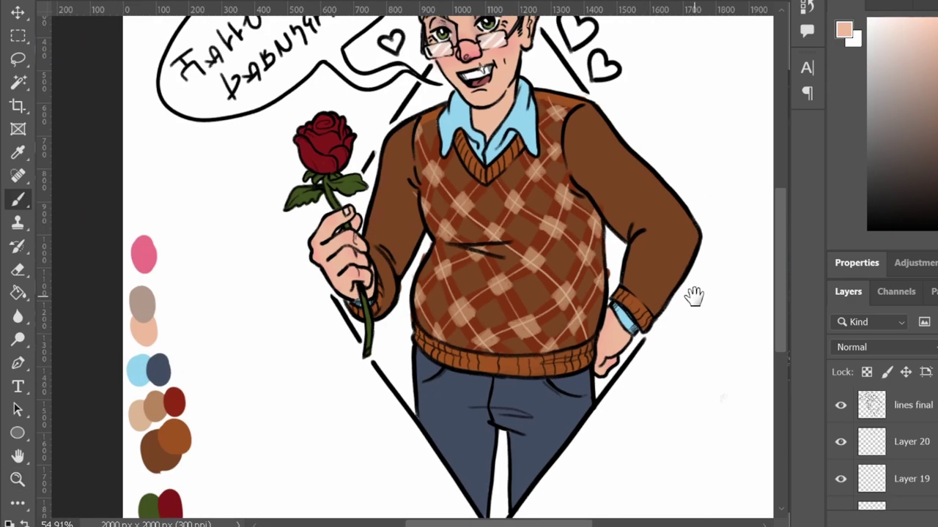
pyautogui.scroll(1, 691, 295)
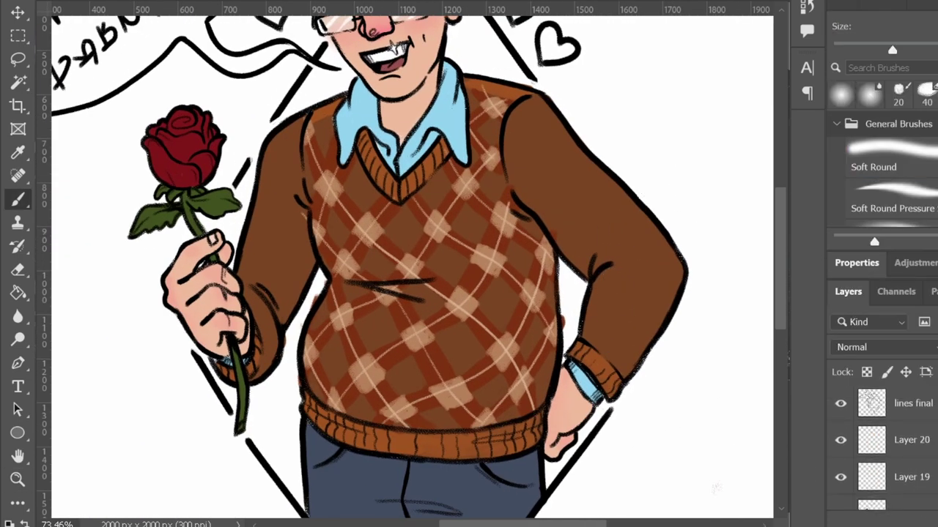
pyautogui.scroll(-2, 642, 310)
# Move the gray group above the color group and expand it.
pyautogui.press('z')
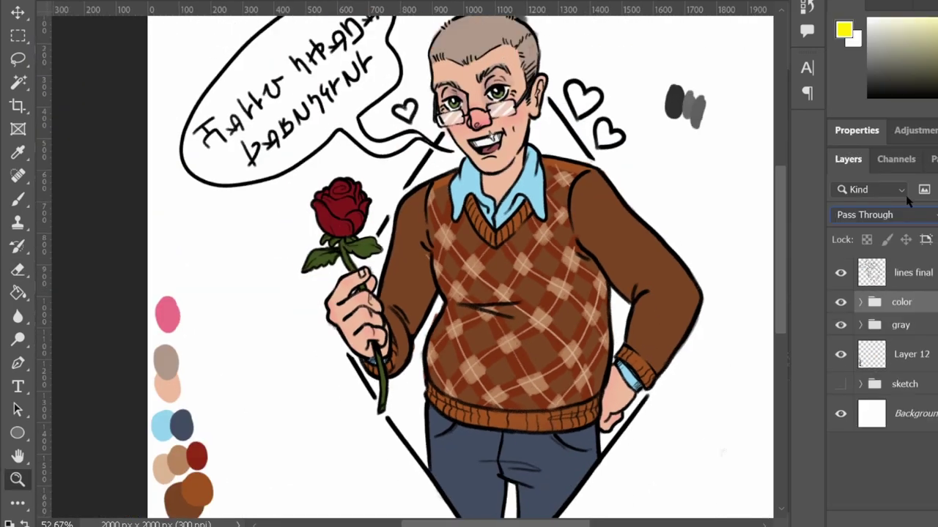
pyautogui.moveTo(900, 325); pyautogui.dragTo(900, 296)
pyautogui.click(860, 302)
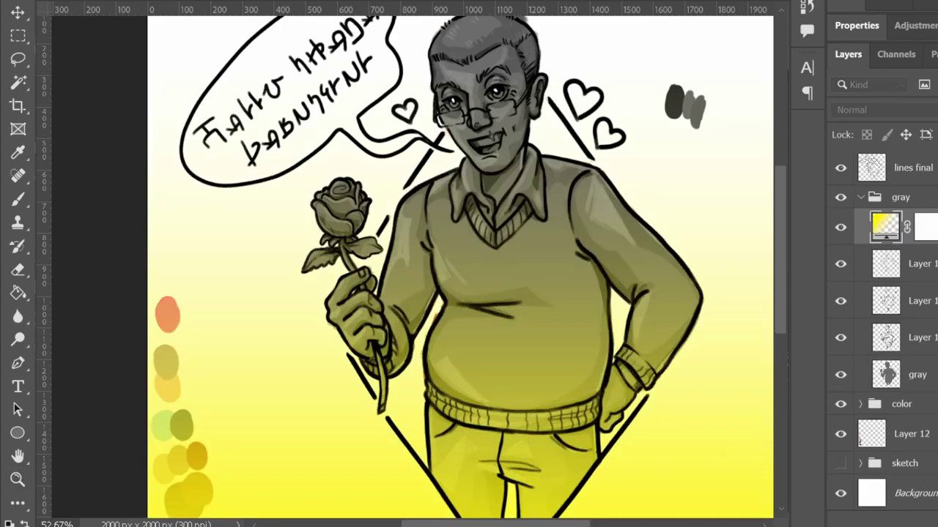
# Change the gray group's gradient fill to the Purple_03 preset.
pyautogui.doubleClick(885, 227)
pyautogui.click(247, 162)
pyautogui.click(723, 132)
pyautogui.click(816, 188)
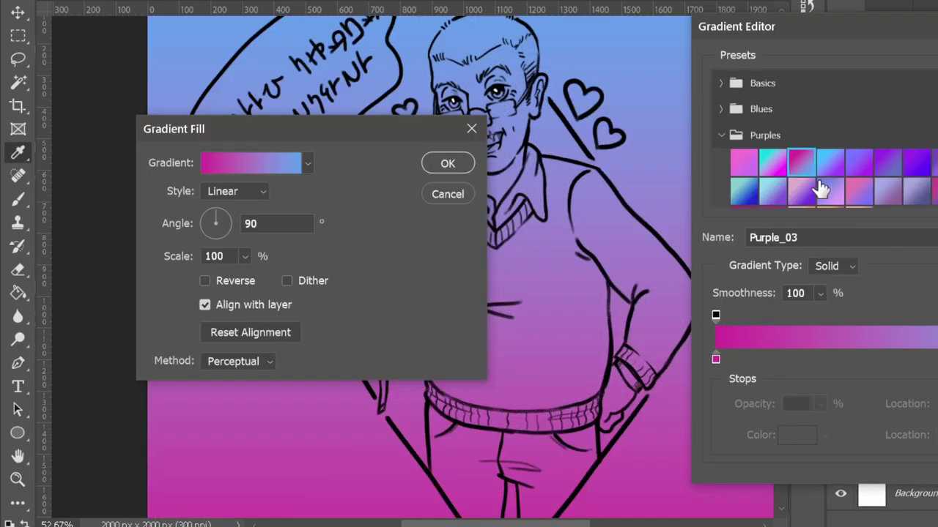
pyautogui.press('Return')
pyautogui.click(442, 161)
# Set the gradient fill's blending mode to Color and the gray group's blending mode to Overlay.
pyautogui.click(879, 110)
pyautogui.click(879, 296)
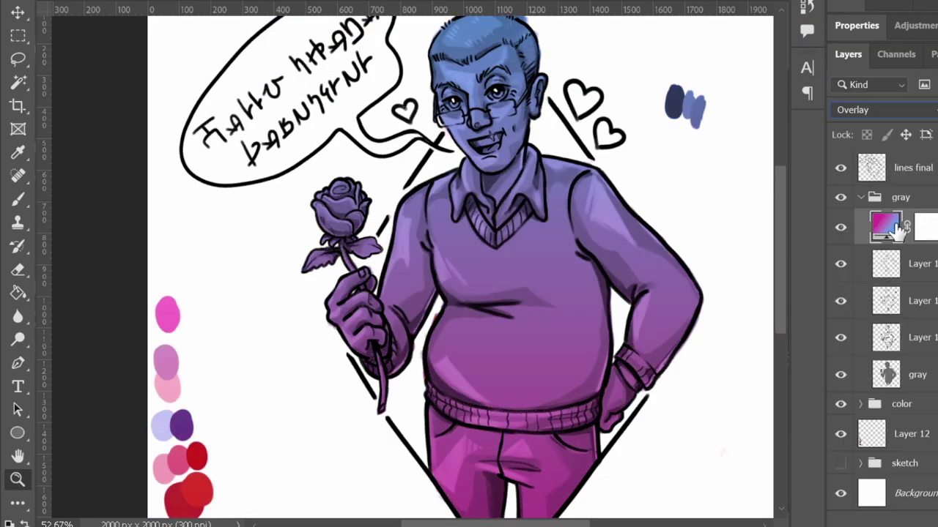
pyautogui.click(879, 110)
pyautogui.click(842, 503)
pyautogui.click(861, 197)
pyautogui.click(879, 110)
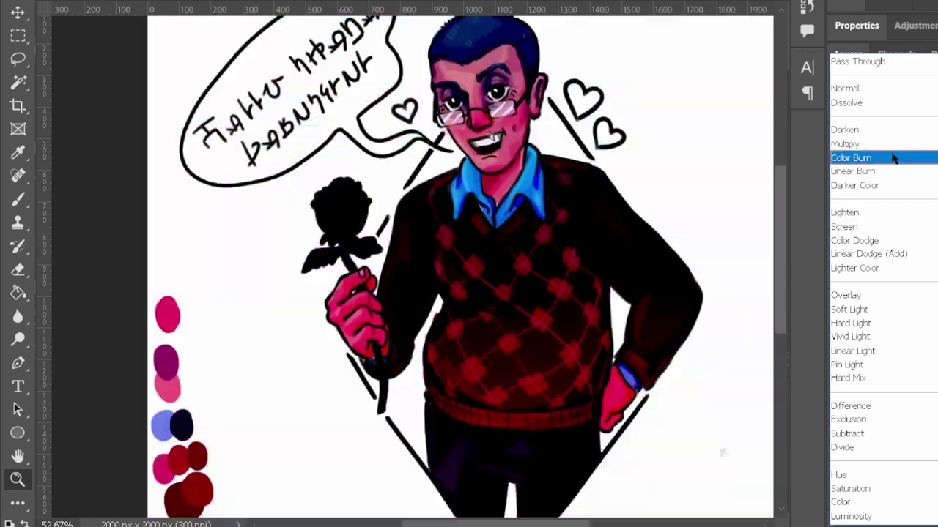
pyautogui.click(879, 296)
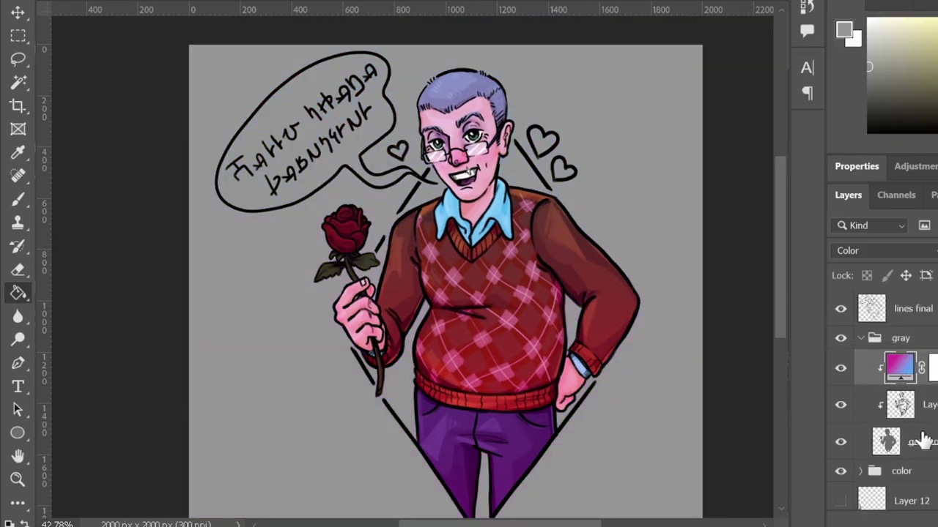
# Try several presets, including Green_13 and Red_06, on the gray group's gradient fill.
pyautogui.doubleClick(901, 368)
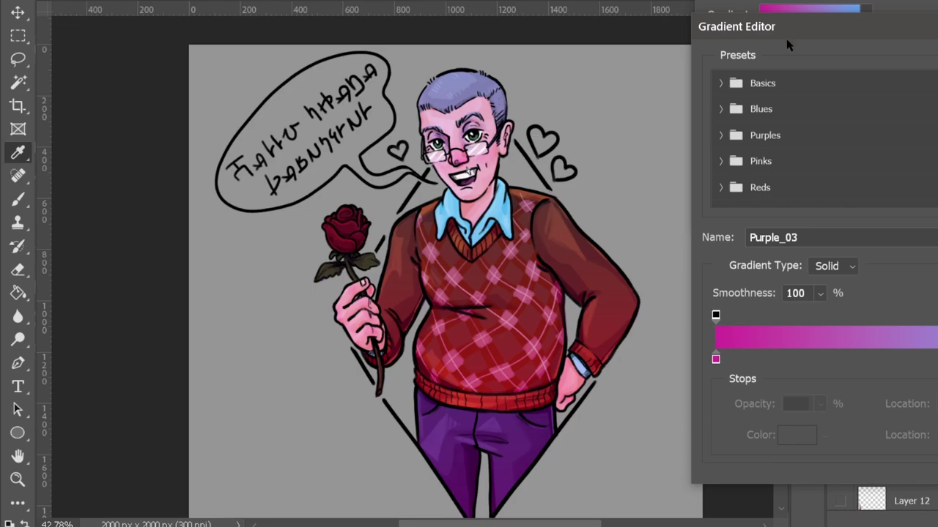
pyautogui.scroll(-3, 754, 119)
pyautogui.click(762, 110)
pyautogui.click(843, 173)
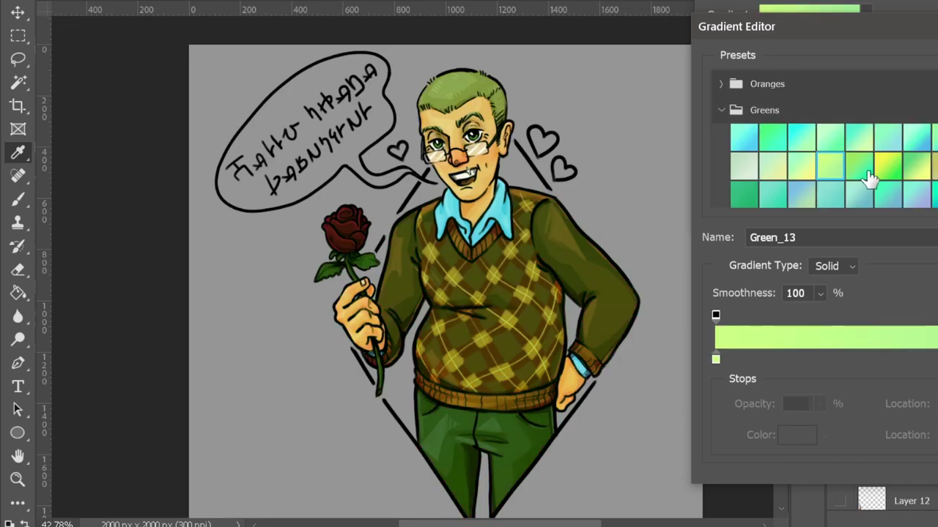
pyautogui.click(859, 167)
pyautogui.scroll(2, 853, 154)
pyautogui.click(872, 110)
pyautogui.scroll(5, 887, 167)
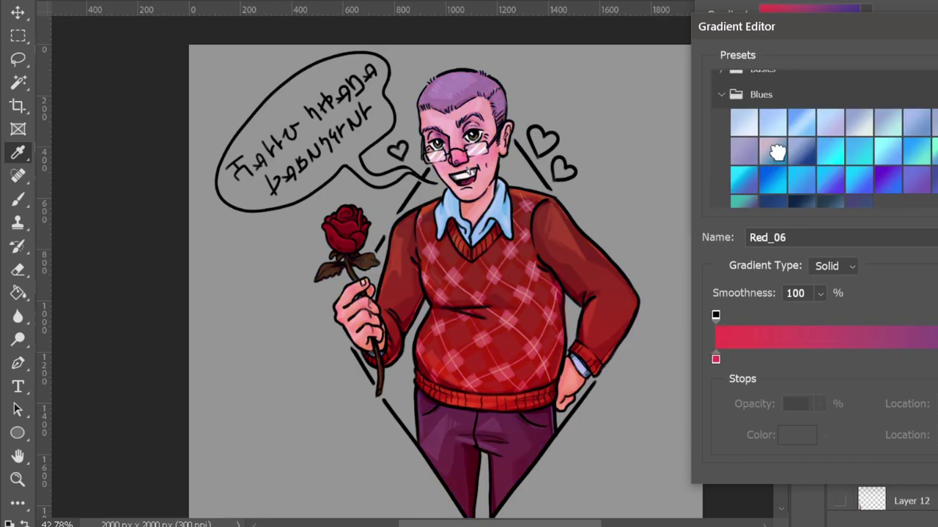
pyautogui.click(780, 160)
# Apply a pink to pale blue preset to the gray group's gradient fill and enable Reverse.
pyautogui.scroll(-6, 792, 154)
pyautogui.click(772, 187)
pyautogui.click(744, 185)
pyautogui.click(888, 156)
pyautogui.click(916, 156)
pyautogui.press('Return')
pyautogui.click(763, 132)
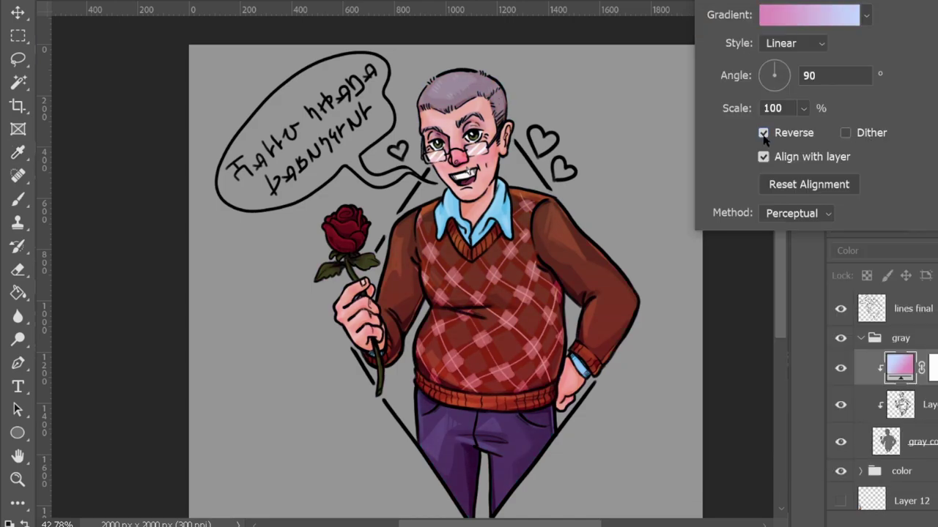
pyautogui.press('Return')
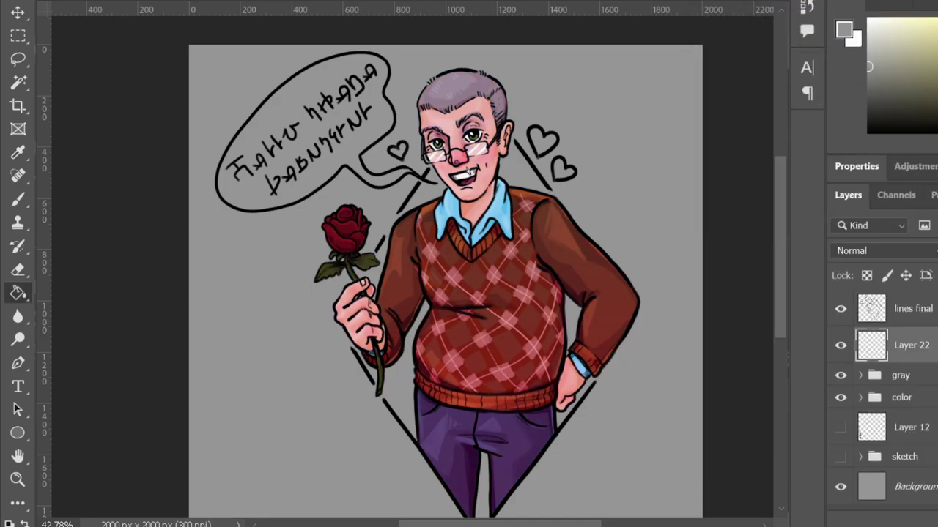
# Recolour the line art by clipping a solid colour fill to the lines final layer in a very dark red.
pyautogui.click(908, 308)
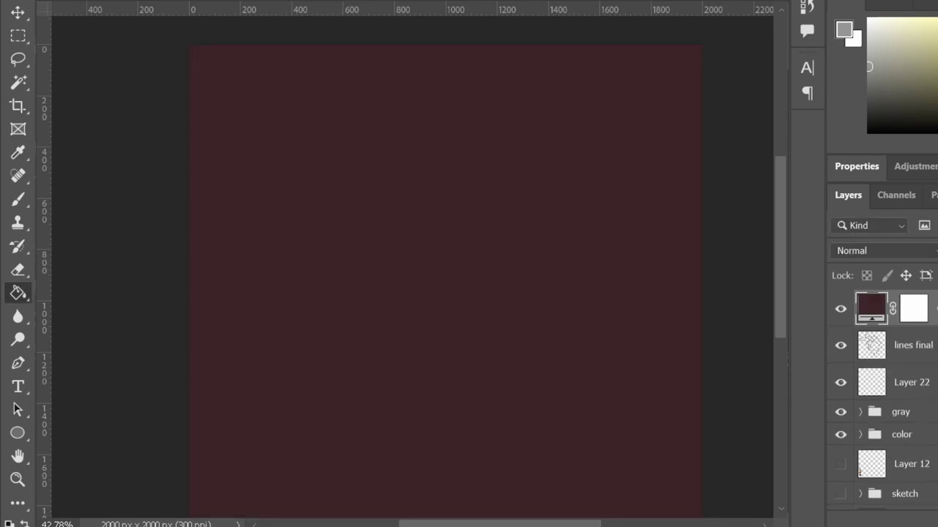
pyautogui.hotkey('ctrl', 'alt', 'g')
pyautogui.press('i')
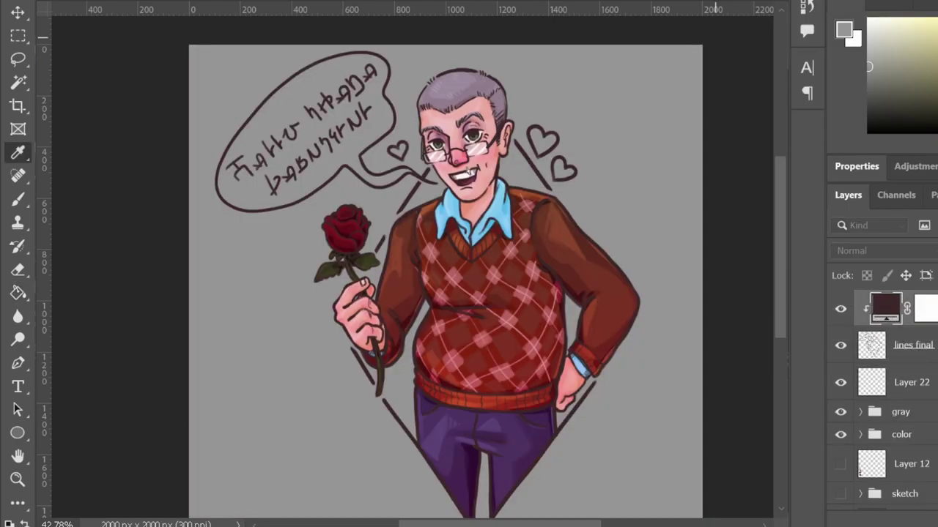
pyautogui.moveTo(576, 54); pyautogui.dragTo(936, 0)
pyautogui.click(821, 189)
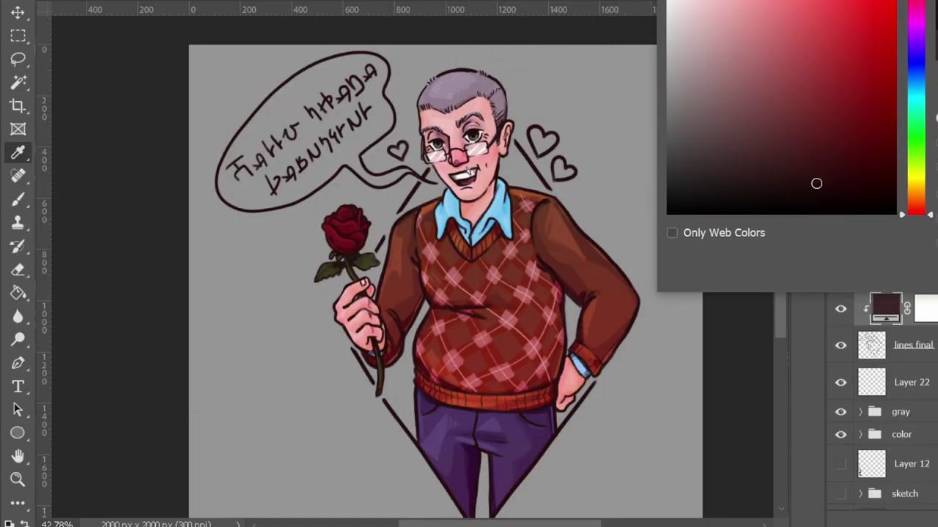
pyautogui.press('Return')
# Fill the background layer with a pale dusty pink.
pyautogui.press('g')
pyautogui.hotkey('alt', ',')
pyautogui.keyDown('alt'); pyautogui.click(597, 268); pyautogui.keyUp('alt')
pyautogui.click(669, 405)
# Raise the background layer above the sketch group and Layer 12, and add a new layer above it.
pyautogui.hotkey('ctrl', 'shift', 'alt', 'n')
pyautogui.hotkey('ctrl', ']')
pyautogui.hotkey('ctrl', ']')
pyautogui.hotkey('alt', ']')
# Paint the diamond backdrop on Layer 23 muted red in the gaps beside the waist, arms and hips.
pyautogui.press('b')
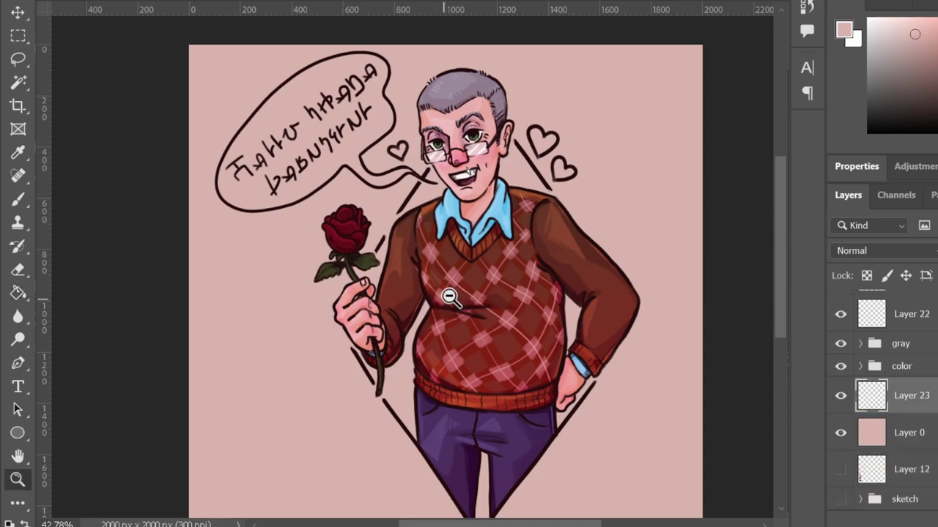
pyautogui.scroll(2, 467, 296)
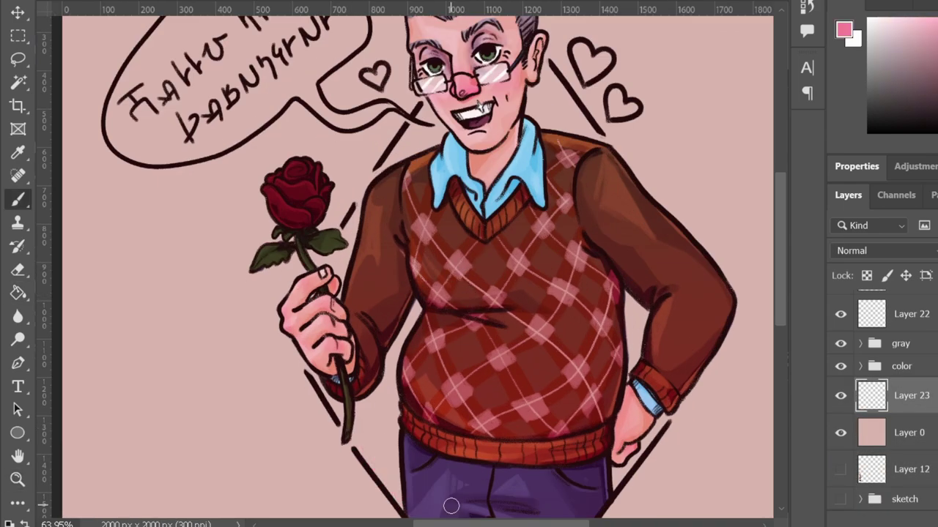
pyautogui.press('F5')
pyautogui.press('F5')
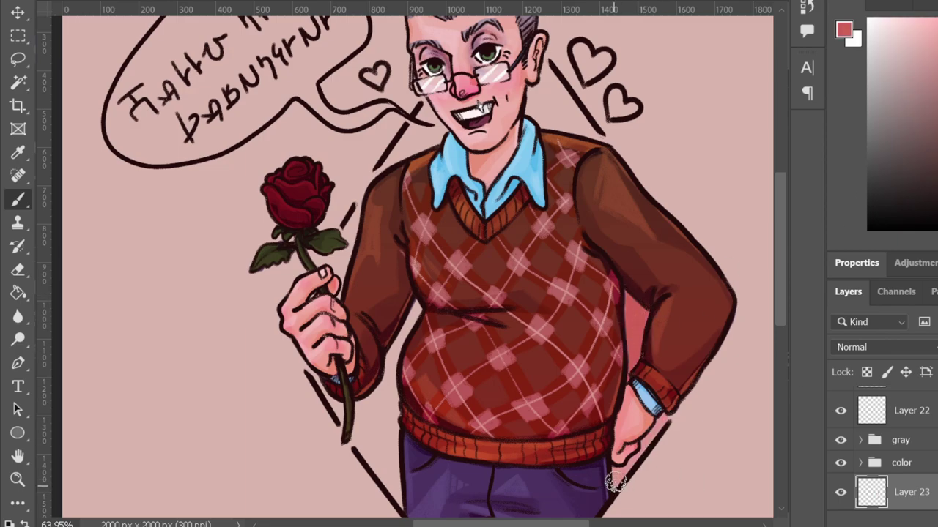
pyautogui.moveTo(396, 476)
pyautogui.mouseDown()
pyautogui.moveTo(355, 413)
pyautogui.moveTo(383, 450)
pyautogui.mouseUp()
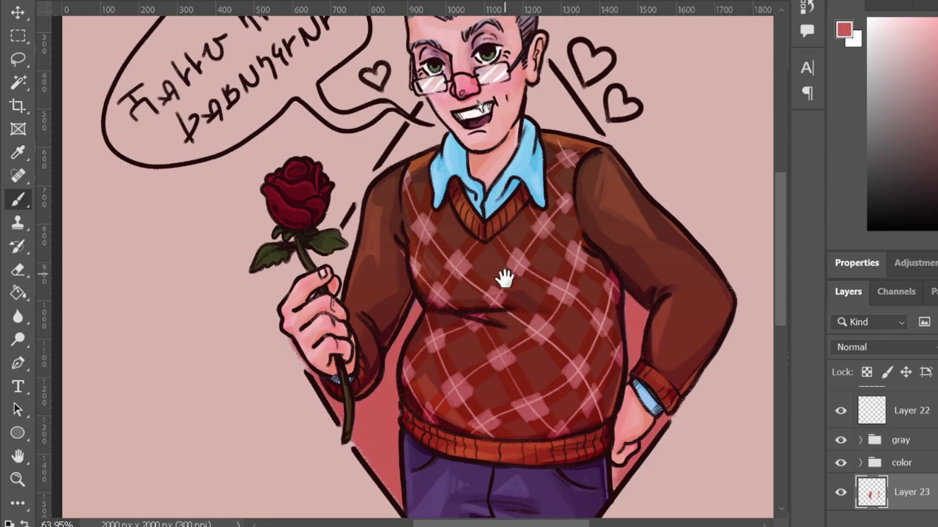
# Extend the muted red diamond backdrop around the rose arm and behind the head and shoulders.
pyautogui.moveTo(503, 268); pyautogui.dragTo(504, 330)
pyautogui.moveTo(344, 351)
pyautogui.mouseDown()
pyautogui.moveTo(421, 172)
pyautogui.moveTo(395, 235)
pyautogui.mouseUp()
pyautogui.moveTo(535, 192); pyautogui.dragTo(555, 193)
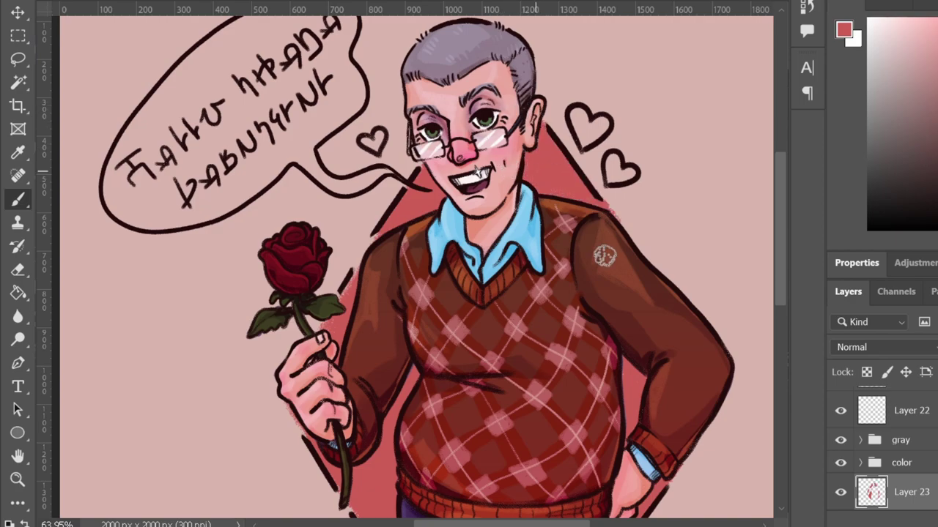
pyautogui.scroll(-3, 632, 272)
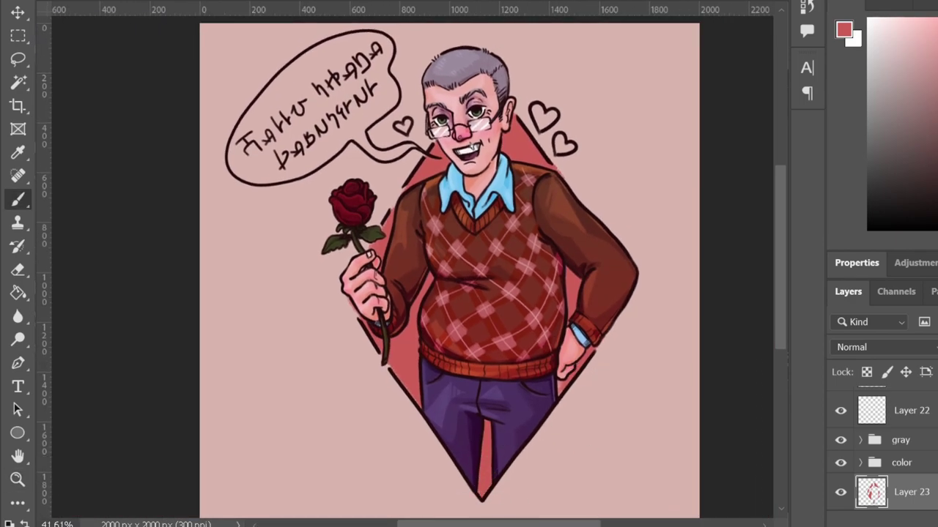
# Shift the muted red diamond backdrop's hue to pink with a Hue/Saturation adjustment.
pyautogui.hotkey('ctrl', 'u')
pyautogui.moveTo(839, 247); pyautogui.dragTo(856, 247)
pyautogui.press('Return')
# Paint the inside of the speech bubble and its tail a very pale bluish white on Layer 23.
pyautogui.press('b')
pyautogui.click(877, 45)
pyautogui.moveTo(256, 168); pyautogui.dragTo(373, 91)
pyautogui.scroll(3, 293, 87)
pyautogui.moveTo(439, 103); pyautogui.dragTo(234, 271)
pyautogui.moveTo(410, 59); pyautogui.dragTo(257, 161)
pyautogui.moveTo(359, 229); pyautogui.dragTo(323, 271)
pyautogui.moveTo(396, 110); pyautogui.dragTo(345, 183)
pyautogui.moveTo(469, 183); pyautogui.dragTo(410, 271)
pyautogui.moveTo(322, 308)
pyautogui.mouseDown()
pyautogui.moveTo(455, 303)
pyautogui.moveTo(324, 255)
pyautogui.moveTo(246, 361)
pyautogui.mouseUp()
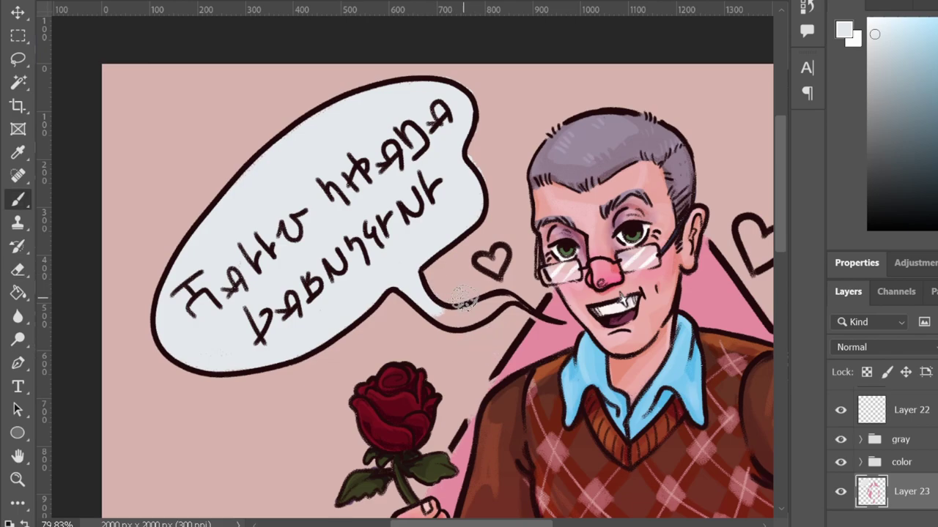
pyautogui.moveTo(454, 322); pyautogui.dragTo(487, 300)
# Tint the lower part and tail of the speech bubble with faint pale blue and erase the paint outside its outline.
pyautogui.click(906, 40)
pyautogui.moveTo(451, 220); pyautogui.dragTo(384, 236)
pyautogui.moveTo(220, 344); pyautogui.dragTo(333, 264)
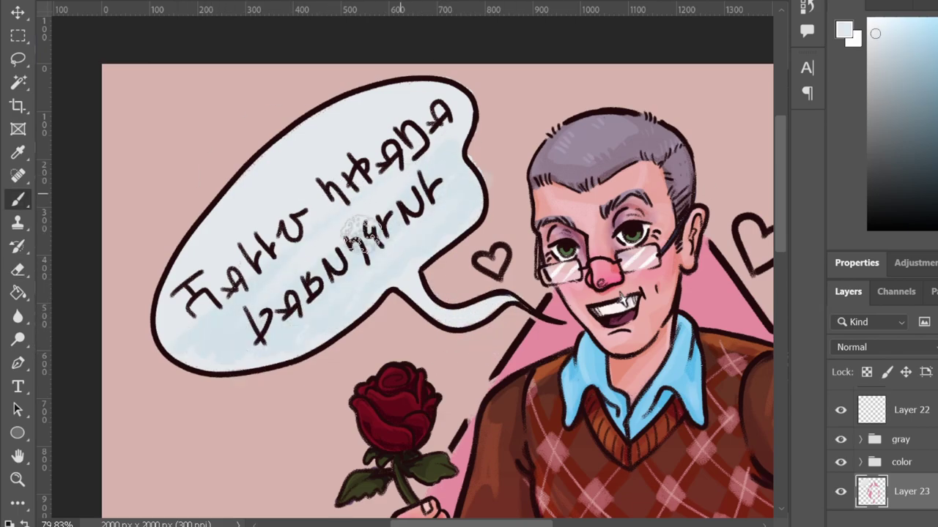
pyautogui.moveTo(413, 294); pyautogui.dragTo(460, 312)
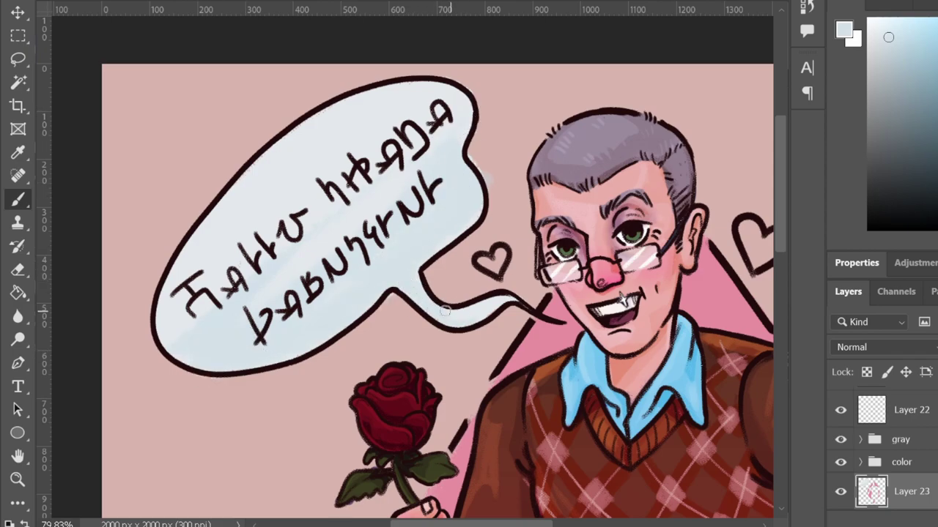
pyautogui.press('e')
pyautogui.scroll(-3, 463, 287)
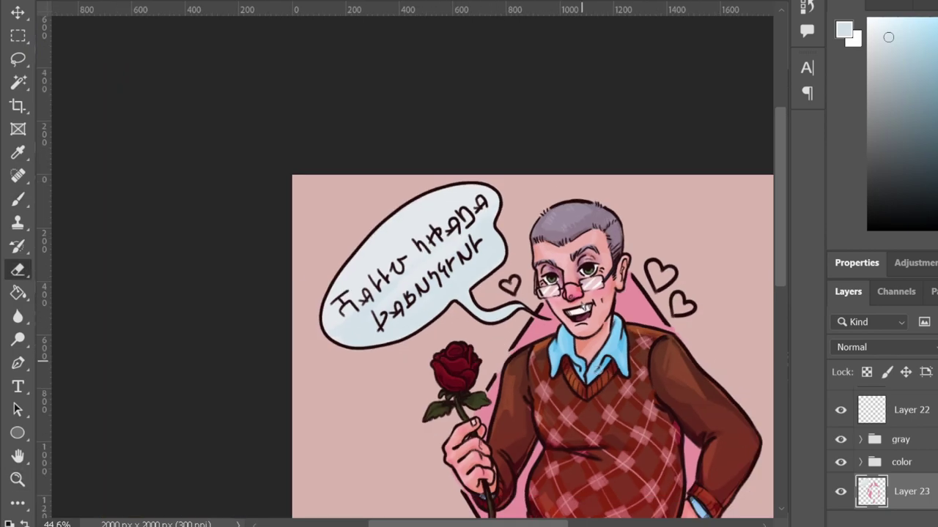
# Lock the layer's transparent pixels and shade the speech bubble's lower edge and tail with a deeper light blue.
pyautogui.scroll(3, 286, 226)
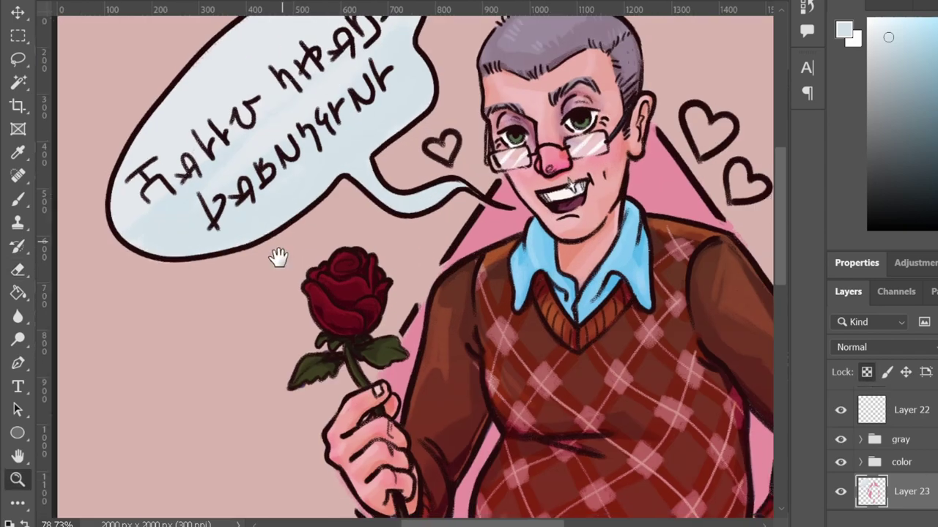
pyautogui.press('b')
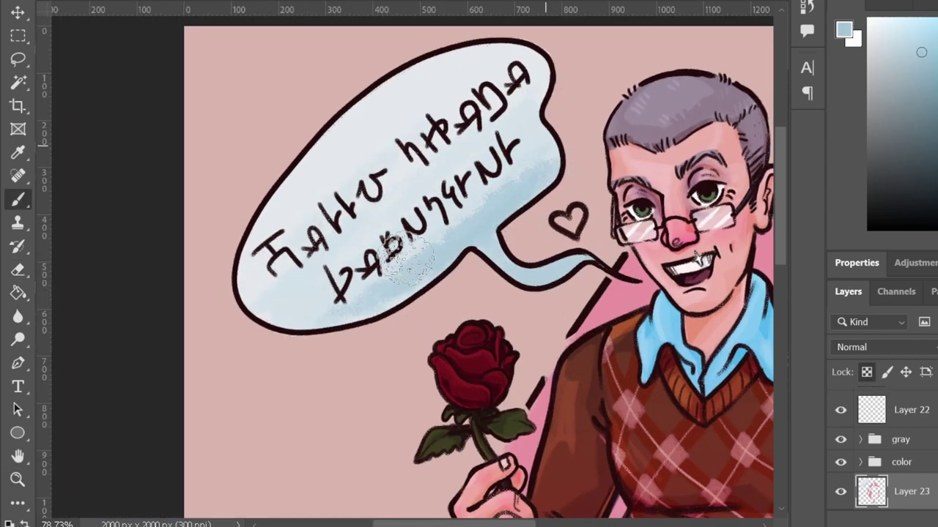
pyautogui.press('F5')
pyautogui.moveTo(527, 98)
pyautogui.mouseDown()
pyautogui.moveTo(480, 213)
pyautogui.moveTo(275, 304)
pyautogui.moveTo(439, 117)
pyautogui.moveTo(508, 178)
pyautogui.mouseUp()
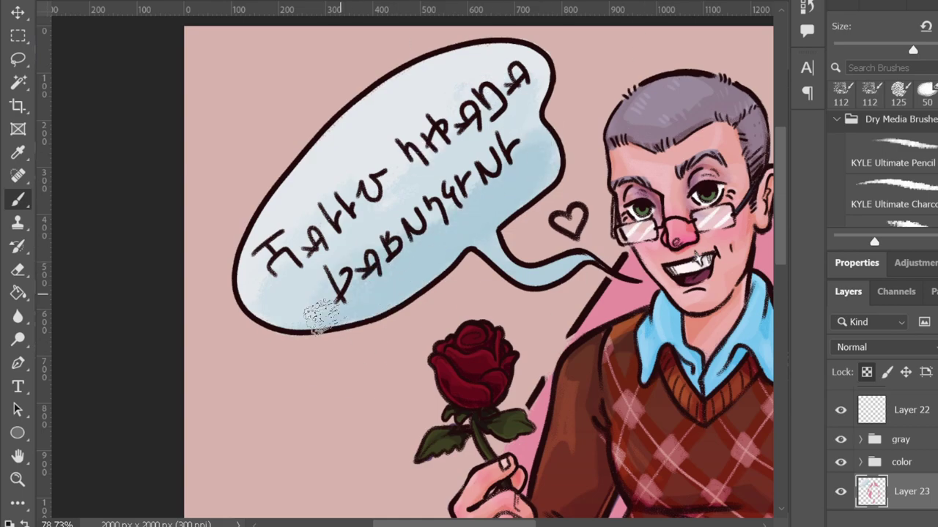
# Unlock the transparent pixels and fill the three hearts around the head with bright pink.
pyautogui.scroll(-3, 284, 205)
pyautogui.scroll(1, 409, 194)
pyautogui.scroll(3, 612, 230)
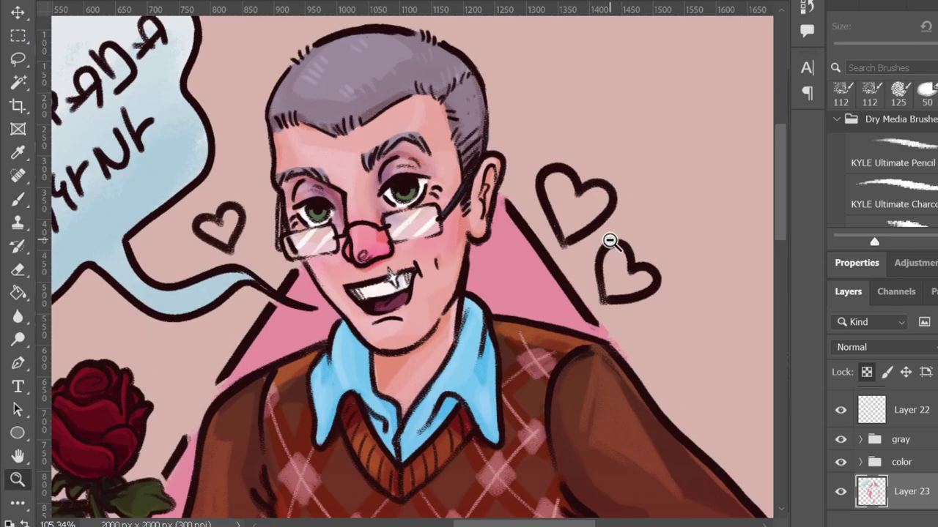
pyautogui.press('F6')
pyautogui.moveTo(557, 189)
pyautogui.mouseDown()
pyautogui.moveTo(575, 218)
pyautogui.moveTo(605, 187)
pyautogui.mouseUp()
pyautogui.press('F5')
pyautogui.moveTo(608, 264); pyautogui.dragTo(638, 282)
pyautogui.moveTo(212, 220); pyautogui.dragTo(223, 239)
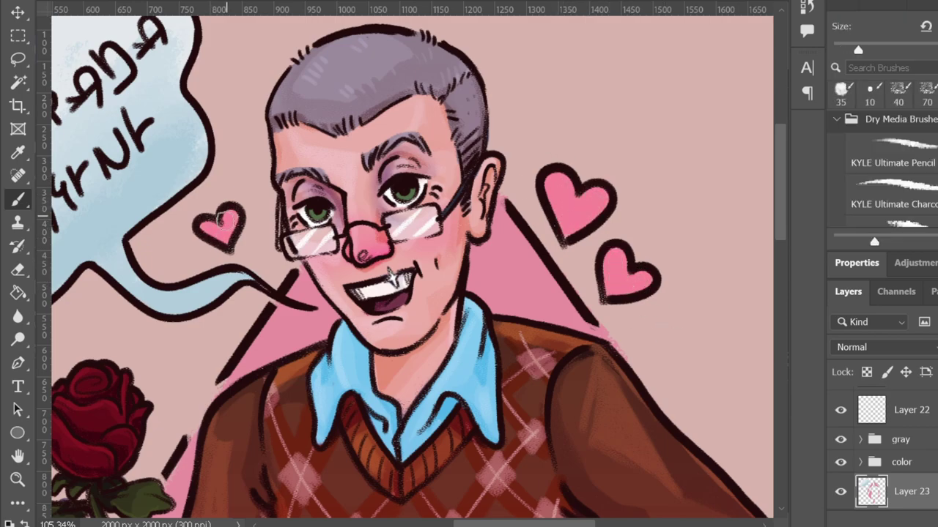
# Shade the hearts with textured deep pink and whiten the tooth sparkle on a new Layer 24 above the line art.
pyautogui.scroll(1, 423, 389)
pyautogui.press('F6')
pyautogui.moveTo(623, 249)
pyautogui.mouseDown()
pyautogui.moveTo(557, 168)
pyautogui.moveTo(600, 241)
pyautogui.mouseUp()
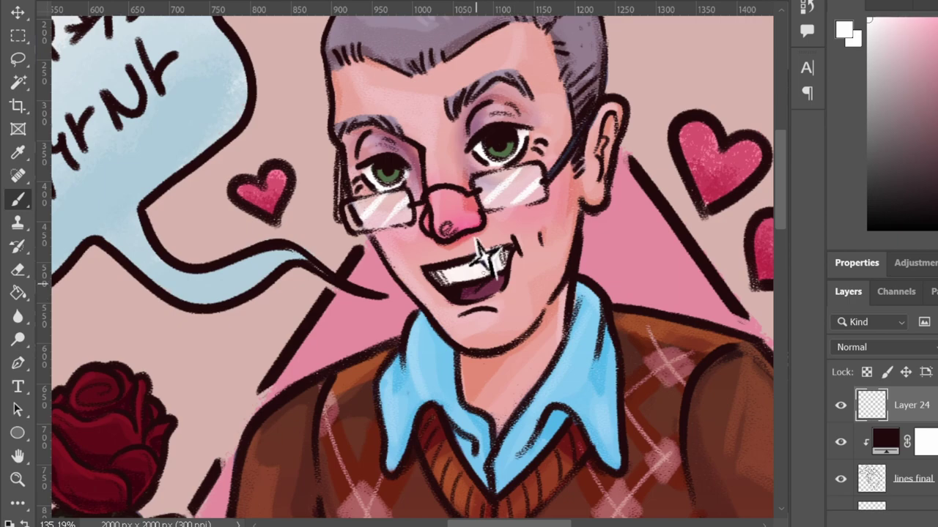
pyautogui.scroll(-5, 561, 339)
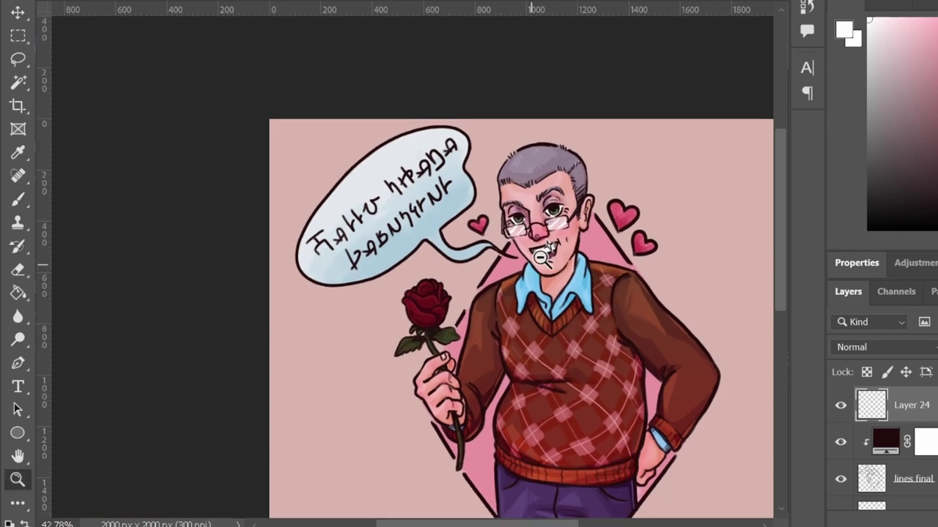
# Draw a white outline along the jaw and the rose arm's shoulder with the KYLE Ultimate Pencil brush at size 9.
pyautogui.scroll(4, 561, 339)
pyautogui.press('F6')
pyautogui.press(',')
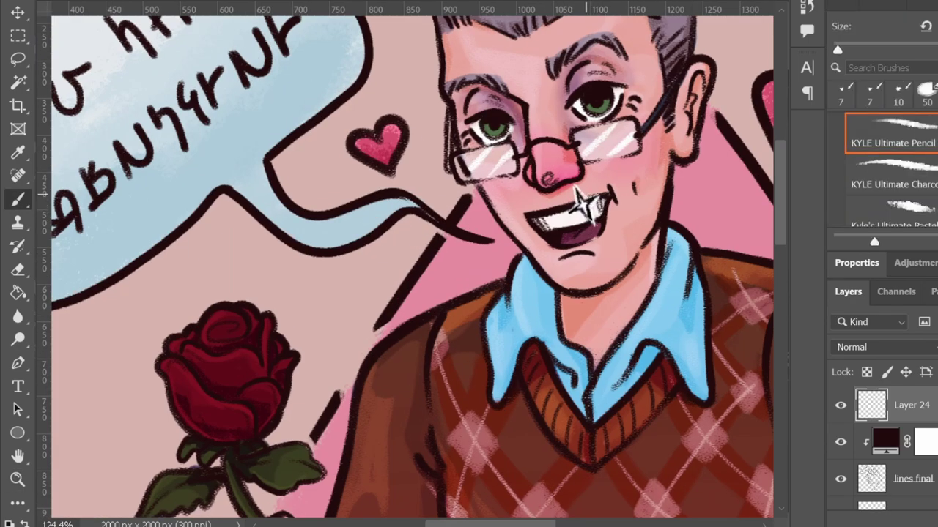
pyautogui.press(',')
pyautogui.press('.')
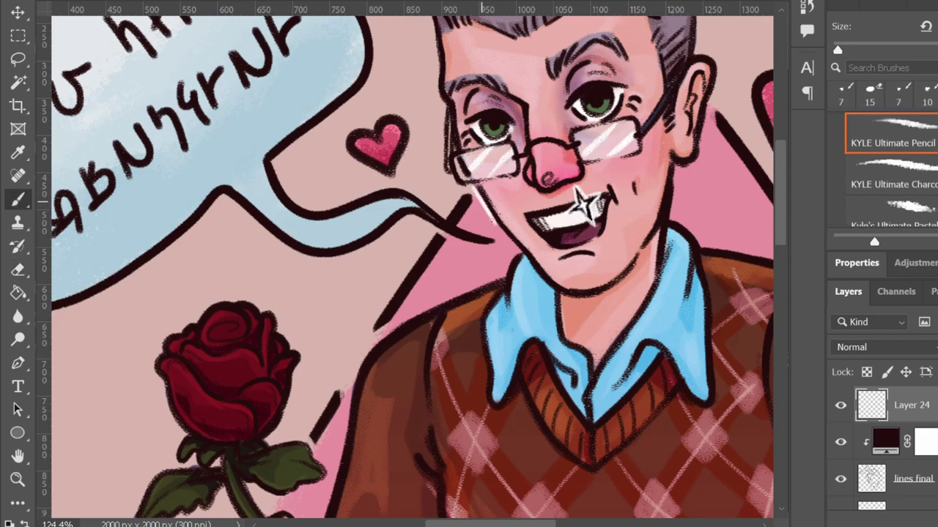
pyautogui.press(']')
pyautogui.moveTo(370, 356)
pyautogui.mouseDown()
pyautogui.moveTo(436, 307)
pyautogui.moveTo(498, 279)
pyautogui.mouseUp()
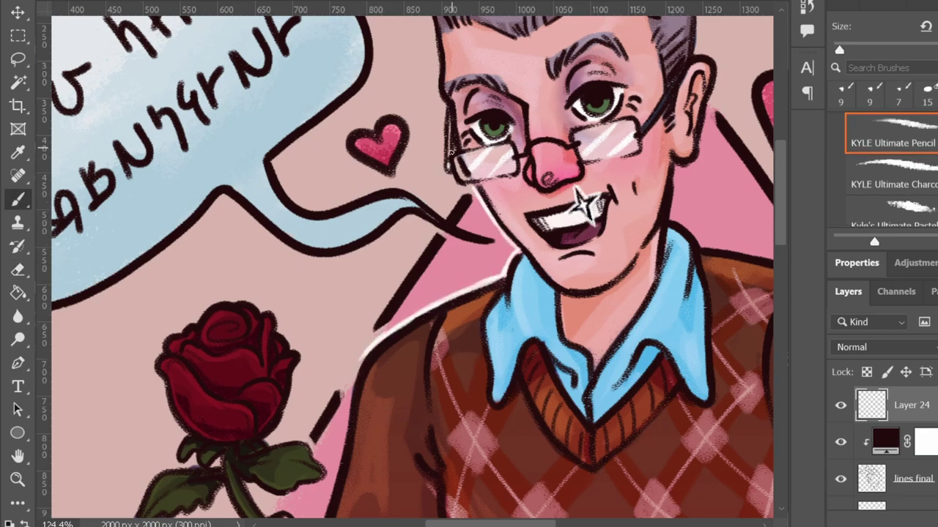
# Continue the white outline around the side of the face, the ear and the top of the hair.
pyautogui.scroll(2, 502, 217)
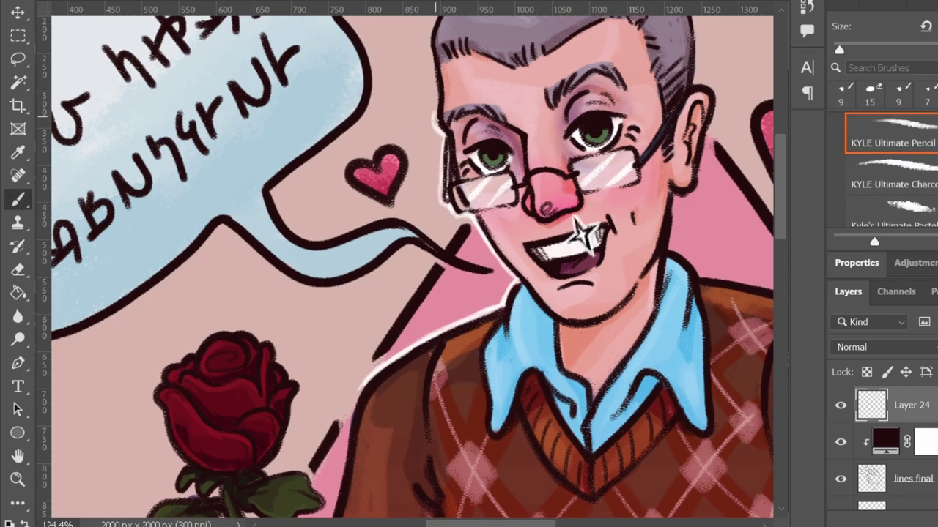
pyautogui.scroll(3, 412, 268)
pyautogui.hscroll(4, 413, 267)
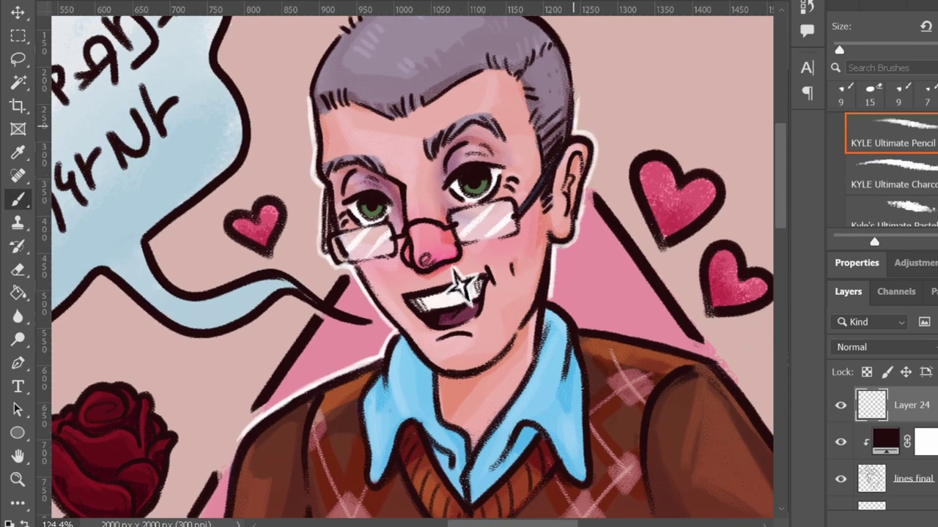
pyautogui.scroll(5, 413, 267)
pyautogui.moveTo(305, 176); pyautogui.dragTo(348, 116)
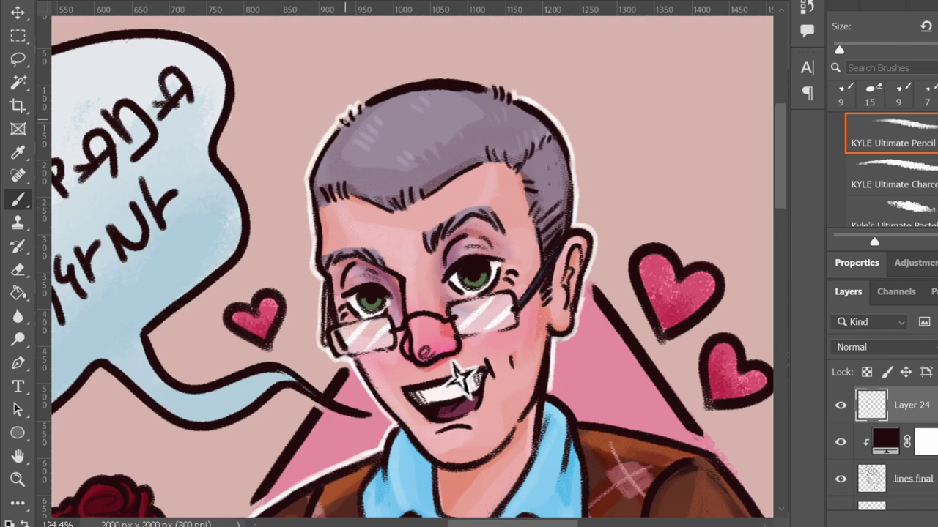
pyautogui.moveTo(438, 77); pyautogui.dragTo(361, 102)
pyautogui.press('e')
pyautogui.press('b')
pyautogui.press('e')
pyautogui.press('b')
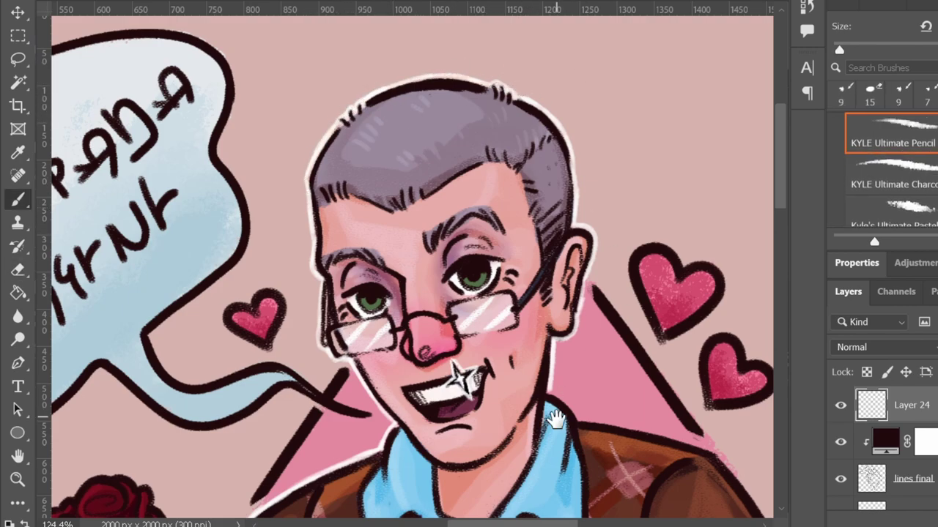
# Outline the rose arm's outer sleeve, the thumb and the upper edge of the hand in white.
pyautogui.scroll(-5, 319, 373)
pyautogui.moveTo(315, 358); pyautogui.dragTo(370, 154)
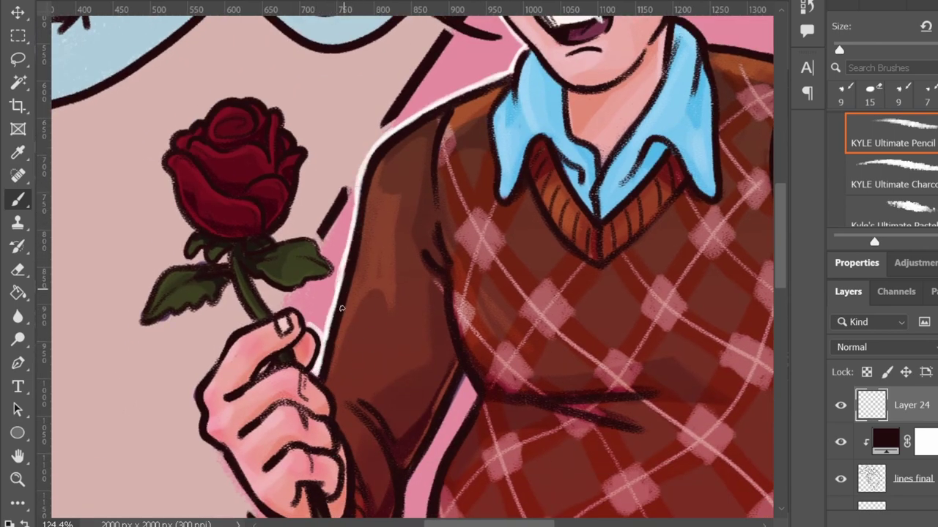
pyautogui.press('e')
pyautogui.press('b')
pyautogui.moveTo(275, 305)
pyautogui.mouseDown()
pyautogui.moveTo(295, 306)
pyautogui.moveTo(307, 324)
pyautogui.moveTo(325, 244)
pyautogui.mouseUp()
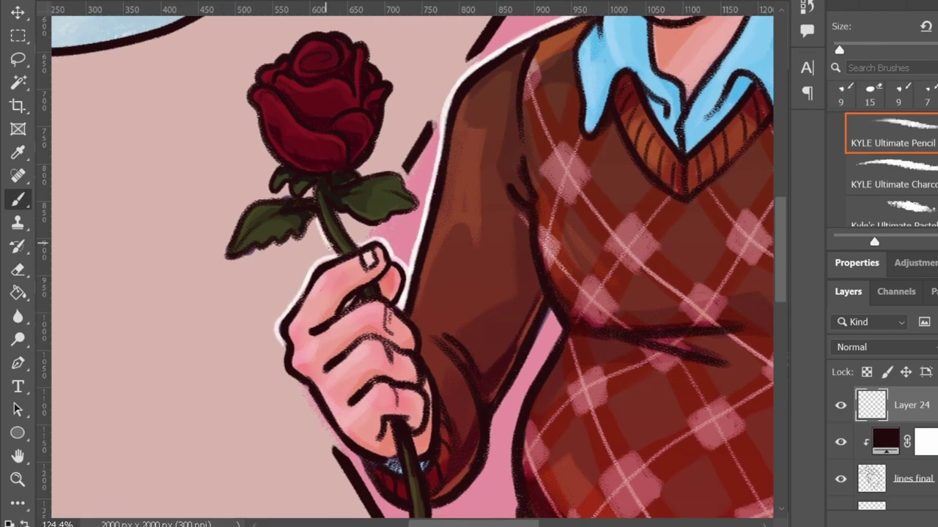
# Outline the rose's leaves and petals in white.
pyautogui.moveTo(262, 198); pyautogui.dragTo(249, 260)
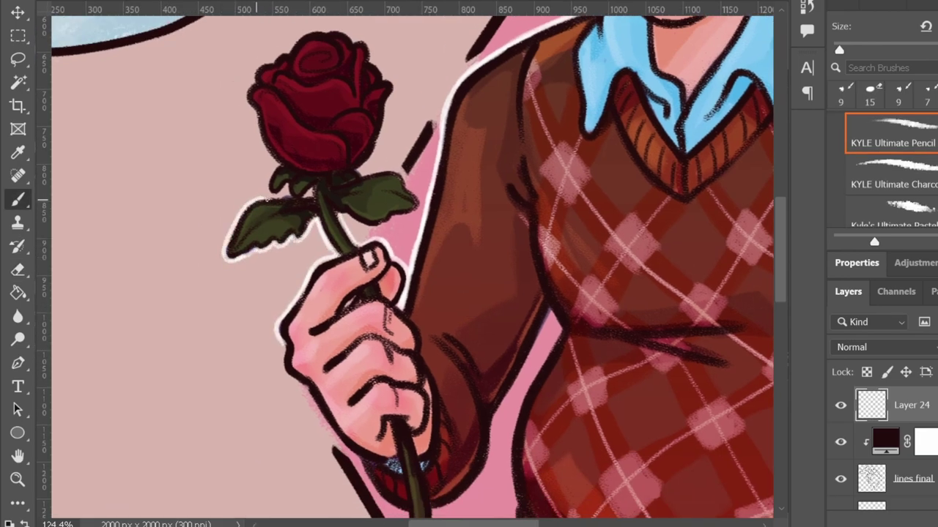
pyautogui.moveTo(253, 75); pyautogui.dragTo(274, 61)
pyautogui.moveTo(360, 174); pyautogui.dragTo(382, 130)
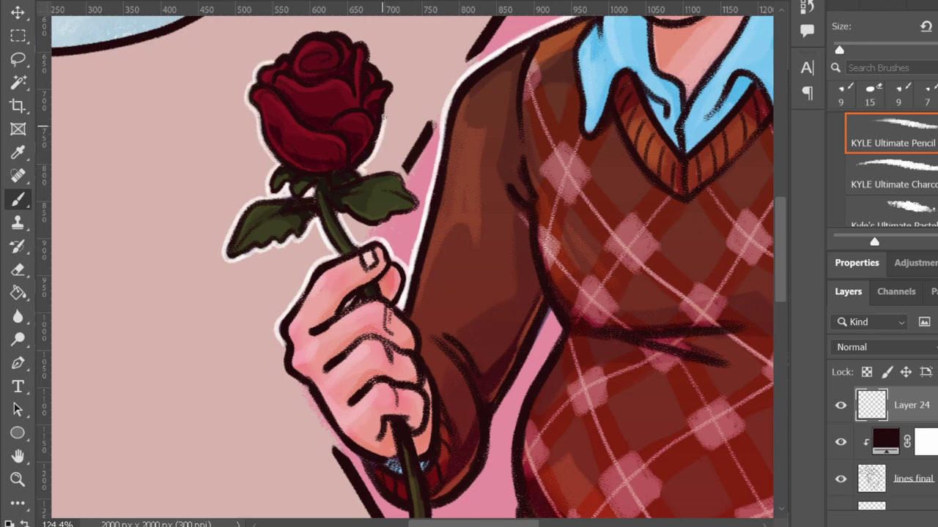
pyautogui.moveTo(417, 209); pyautogui.dragTo(392, 218)
pyautogui.moveTo(293, 42)
pyautogui.mouseDown()
pyautogui.moveTo(342, 31)
pyautogui.moveTo(372, 64)
pyautogui.mouseUp()
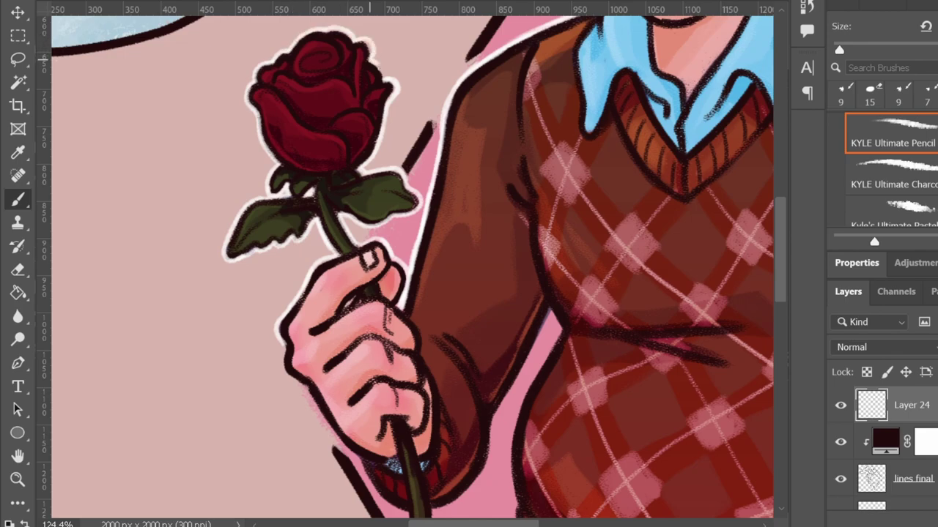
# Outline the rose hand, the lower stem, the elbow and the gap between arm and belly in white.
pyautogui.moveTo(457, 364); pyautogui.dragTo(453, 227)
pyautogui.moveTo(284, 201)
pyautogui.mouseDown()
pyautogui.moveTo(277, 239)
pyautogui.moveTo(407, 390)
pyautogui.mouseUp()
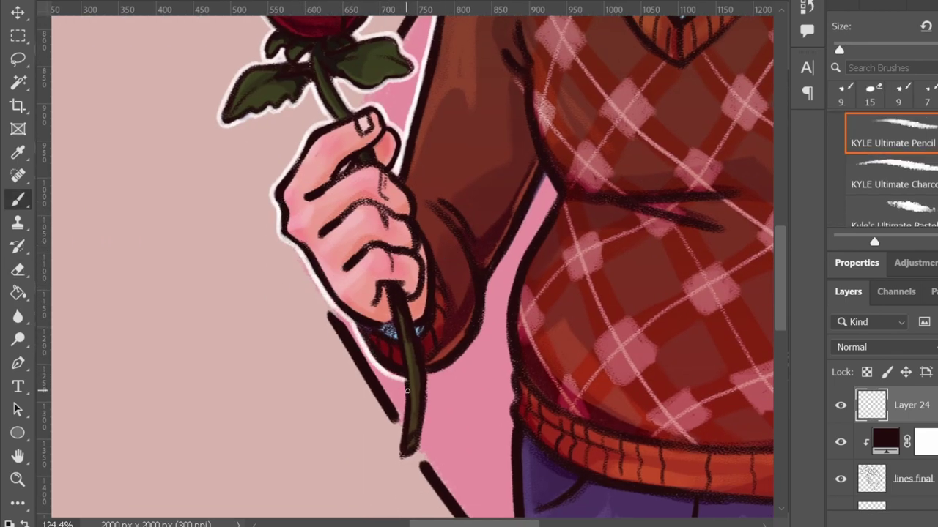
pyautogui.moveTo(487, 277)
pyautogui.mouseDown()
pyautogui.moveTo(474, 342)
pyautogui.moveTo(438, 375)
pyautogui.mouseUp()
pyautogui.moveTo(489, 277); pyautogui.dragTo(544, 178)
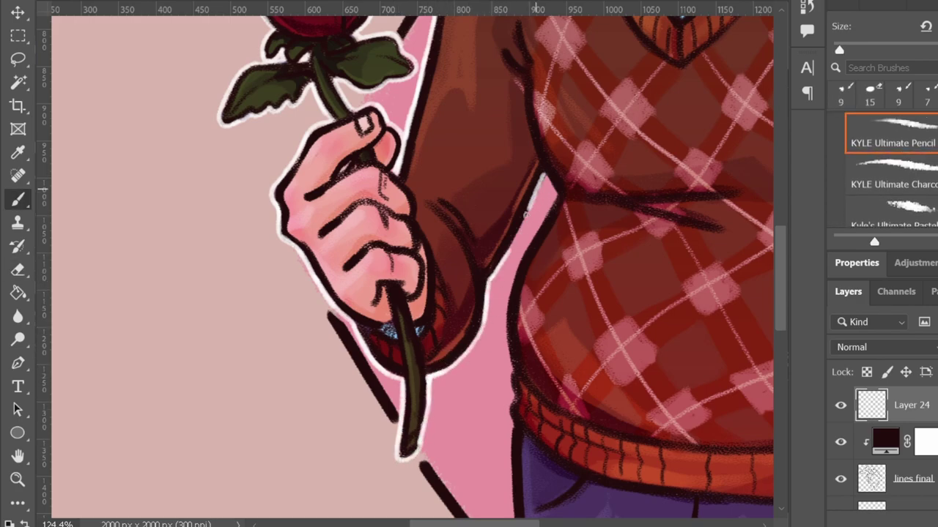
pyautogui.moveTo(517, 253); pyautogui.dragTo(550, 191)
pyautogui.moveTo(514, 366)
pyautogui.mouseDown()
pyautogui.moveTo(512, 261)
pyautogui.moveTo(556, 192)
pyautogui.mouseUp()
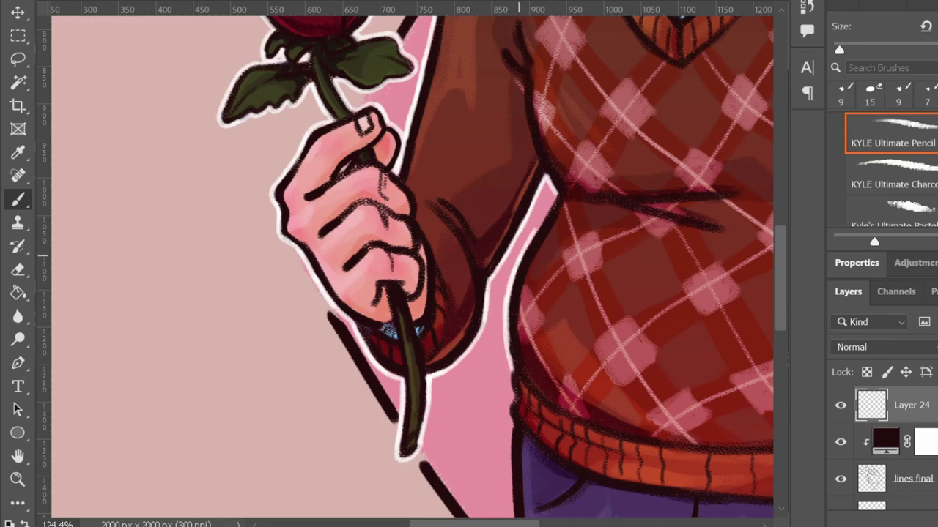
# Outline the trousers' outer edge on the rose side and the gap between the legs in white.
pyautogui.moveTo(608, 476)
pyautogui.mouseDown()
pyautogui.moveTo(626, 275)
pyautogui.moveTo(453, 117)
pyautogui.mouseUp()
pyautogui.moveTo(535, 469)
pyautogui.mouseDown()
pyautogui.moveTo(554, 251)
pyautogui.moveTo(533, 462)
pyautogui.moveTo(552, 293)
pyautogui.mouseUp()
pyautogui.press('e')
pyautogui.press('b')
pyautogui.moveTo(556, 249)
pyautogui.mouseDown()
pyautogui.moveTo(573, 308)
pyautogui.moveTo(576, 451)
pyautogui.mouseUp()
pyautogui.moveTo(753, 213); pyautogui.dragTo(632, 300)
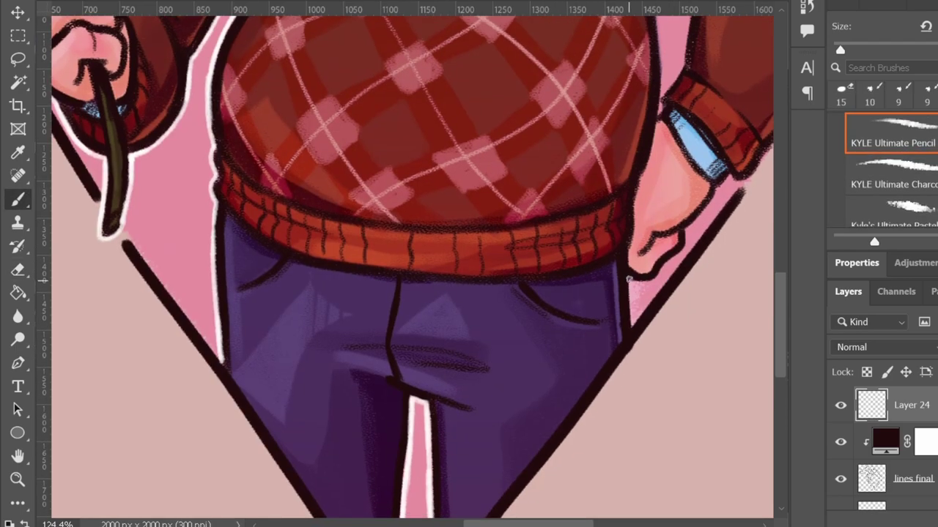
# Outline the hand on the hip and the gap inside the bent arm in white.
pyautogui.moveTo(687, 339); pyautogui.dragTo(527, 505)
pyautogui.moveTo(545, 370); pyautogui.dragTo(607, 322)
pyautogui.moveTo(517, 257); pyautogui.dragTo(537, 217)
pyautogui.moveTo(518, 84)
pyautogui.mouseDown()
pyautogui.moveTo(502, 150)
pyautogui.moveTo(505, 293)
pyautogui.moveTo(545, 181)
pyautogui.mouseUp()
pyautogui.moveTo(700, 128); pyautogui.dragTo(719, 209)
pyautogui.moveTo(602, 387)
pyautogui.mouseDown()
pyautogui.moveTo(693, 255)
pyautogui.moveTo(645, 408)
pyautogui.mouseUp()
# Outline the bent arm's outer sleeve and its shoulder up to the shirt collar in pure white.
pyautogui.click(869, 19)
pyautogui.moveTo(617, 218); pyautogui.dragTo(658, 280)
pyautogui.moveTo(513, 114); pyautogui.dragTo(596, 195)
pyautogui.moveTo(638, 230); pyautogui.dragTo(682, 373)
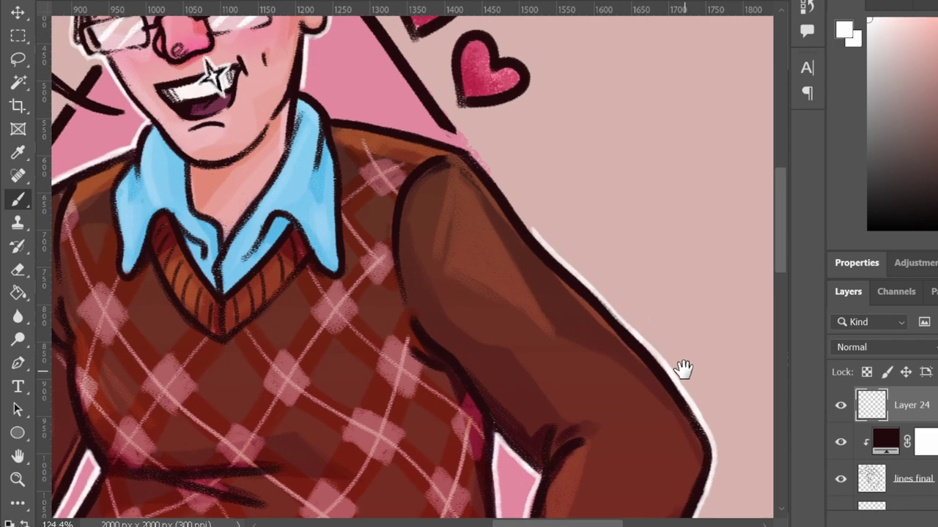
pyautogui.moveTo(435, 134); pyautogui.dragTo(541, 236)
pyautogui.moveTo(302, 85)
pyautogui.mouseDown()
pyautogui.moveTo(370, 126)
pyautogui.moveTo(461, 146)
pyautogui.moveTo(483, 326)
pyautogui.mouseUp()
# Draw white outlines around the hearts and the speech bubble.
pyautogui.moveTo(505, 205); pyautogui.dragTo(468, 278)
pyautogui.moveTo(469, 205)
pyautogui.mouseDown()
pyautogui.moveTo(519, 242)
pyautogui.moveTo(469, 282)
pyautogui.moveTo(546, 242)
pyautogui.mouseUp()
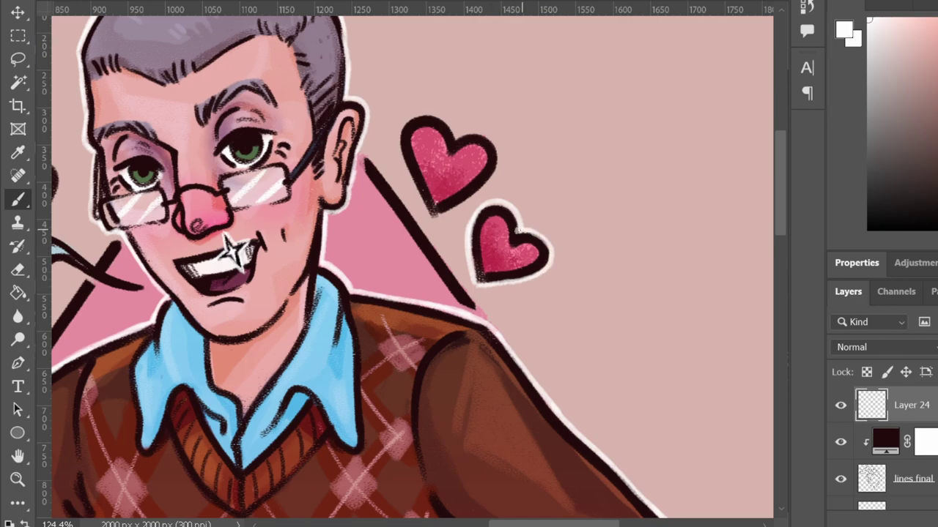
pyautogui.moveTo(476, 280); pyautogui.dragTo(536, 231)
pyautogui.moveTo(458, 117)
pyautogui.mouseDown()
pyautogui.moveTo(425, 210)
pyautogui.moveTo(496, 143)
pyautogui.mouseUp()
pyautogui.scroll(-5, 486, 371)
pyautogui.scroll(6, 427, 184)
# Brighten both irises with a lighter green in the color group and add white glints to the eyes.
pyautogui.press('e')
pyautogui.press('b')
pyautogui.moveTo(428, 183)
pyautogui.mouseDown()
pyautogui.moveTo(480, 216)
pyautogui.moveTo(457, 260)
pyautogui.mouseUp()
pyautogui.moveTo(424, 189)
pyautogui.mouseDown()
pyautogui.moveTo(388, 223)
pyautogui.moveTo(453, 260)
pyautogui.mouseUp()
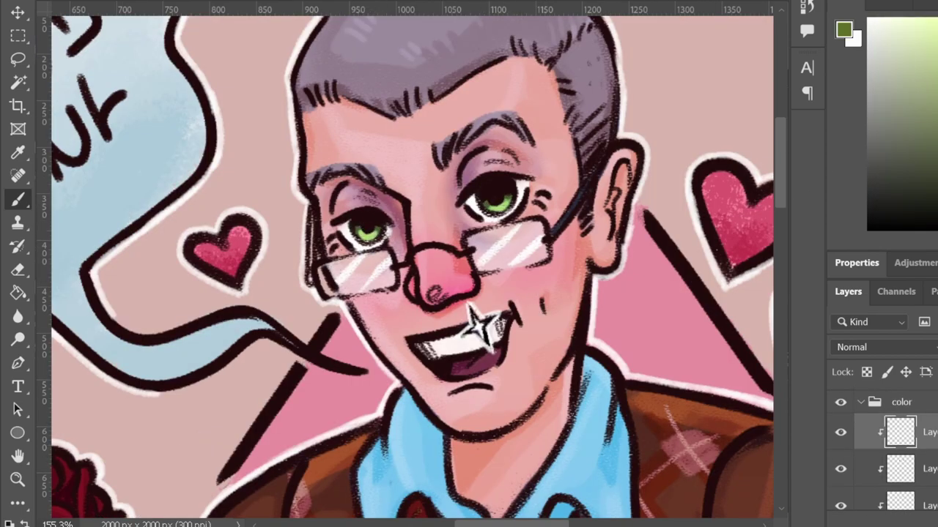
pyautogui.moveTo(911, 20); pyautogui.dragTo(901, 23)
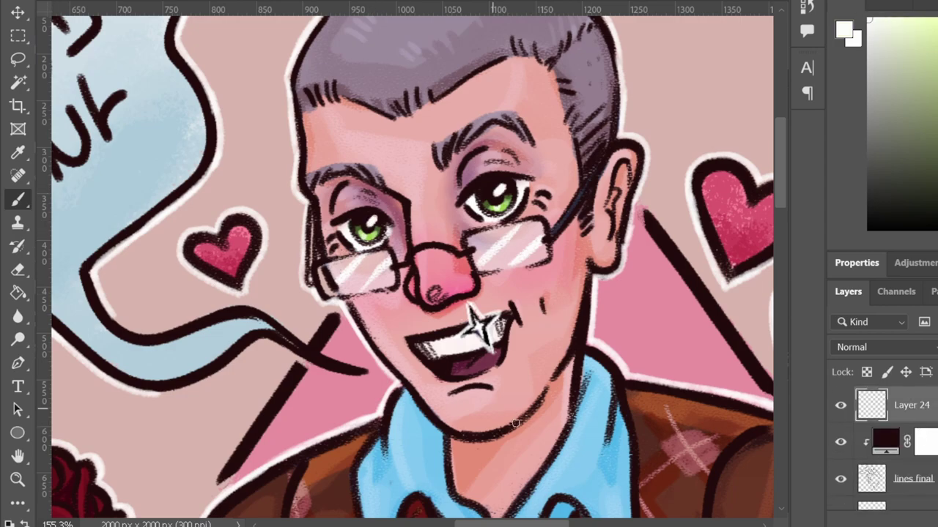
# Add small white highlights to the forehead and chin on Layer 24.
pyautogui.scroll(-3, 410, 264)
pyautogui.scroll(1, 410, 264)
pyautogui.press('e')
pyautogui.press('b')
pyautogui.scroll(-3, 608, 331)
pyautogui.scroll(1, 608, 330)
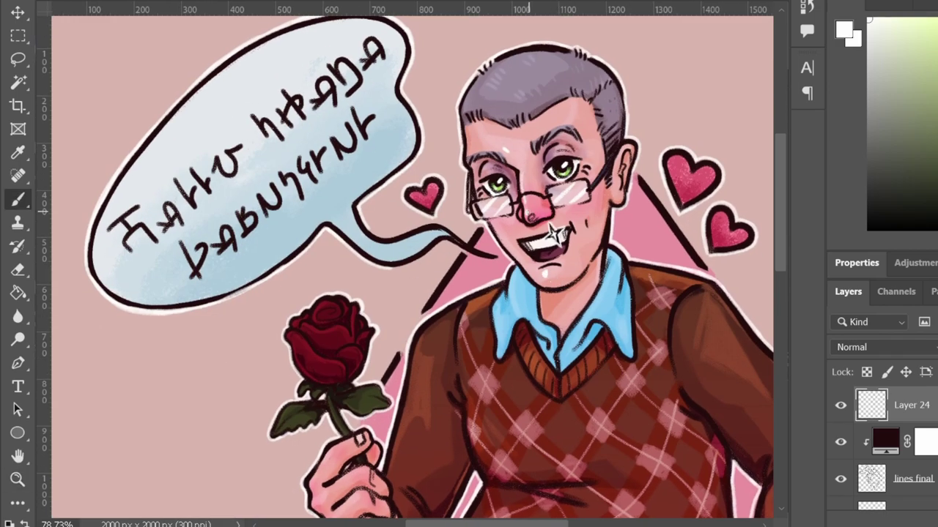
# Paint white highlights on the rose petals and the shirt collar.
pyautogui.press('e')
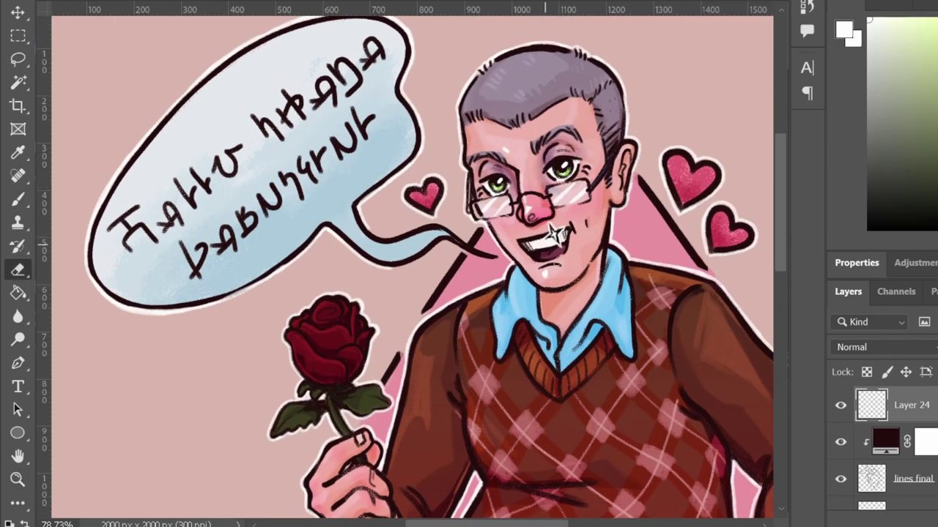
pyautogui.moveTo(541, 240); pyautogui.dragTo(566, 135)
pyautogui.press('b')
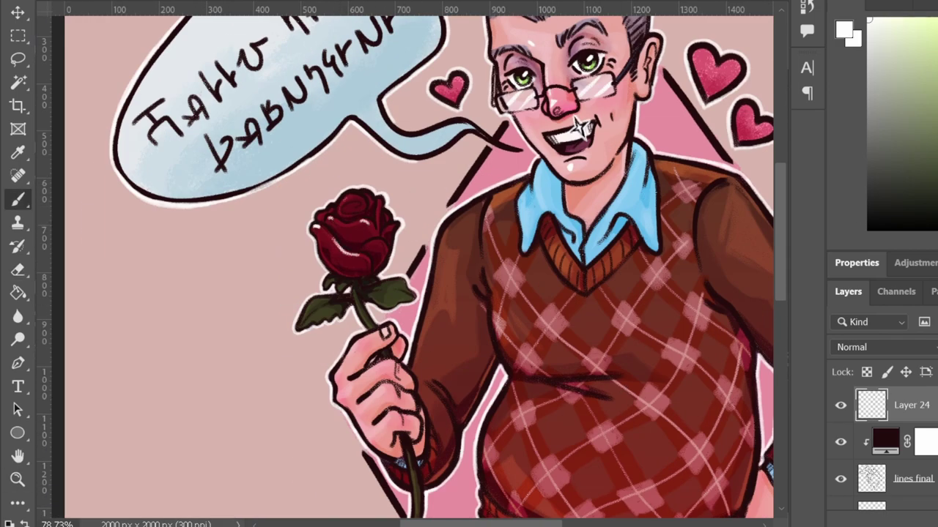
pyautogui.moveTo(586, 445); pyautogui.dragTo(517, 414)
pyautogui.press('z')
pyautogui.press('b')
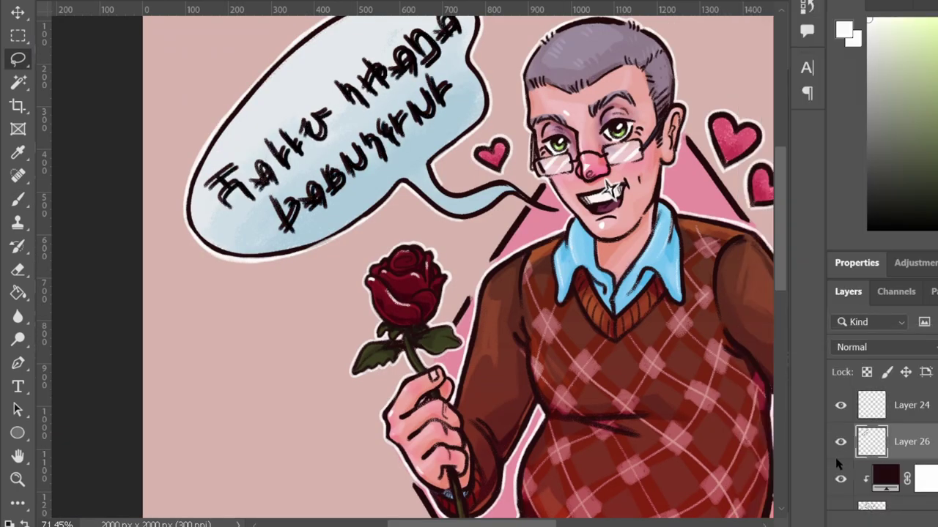
# Offset the speech bubble lettering on Layer 26 and turn it white with a clipped fill layer.
pyautogui.hotkey('ctrl', 't')
pyautogui.press('Return')
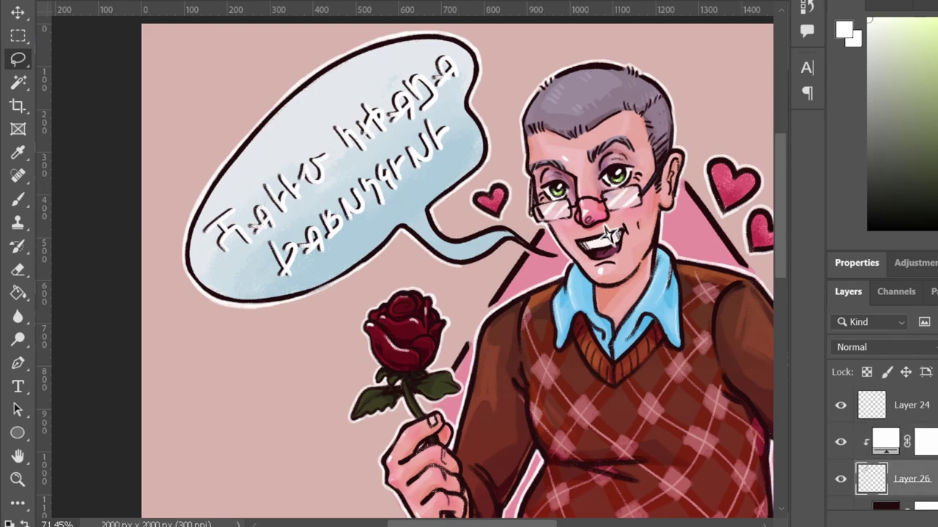
pyautogui.press('v')
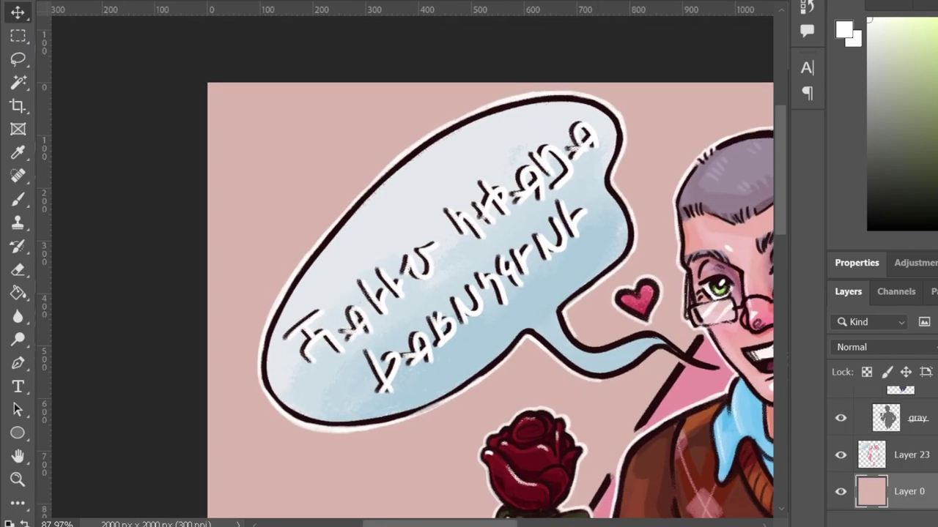
# Duplicate Layer 26 and clip the white fill layer to the copy.
pyautogui.doubleClick(845, 5)
pyautogui.scroll(5, 879, 330)
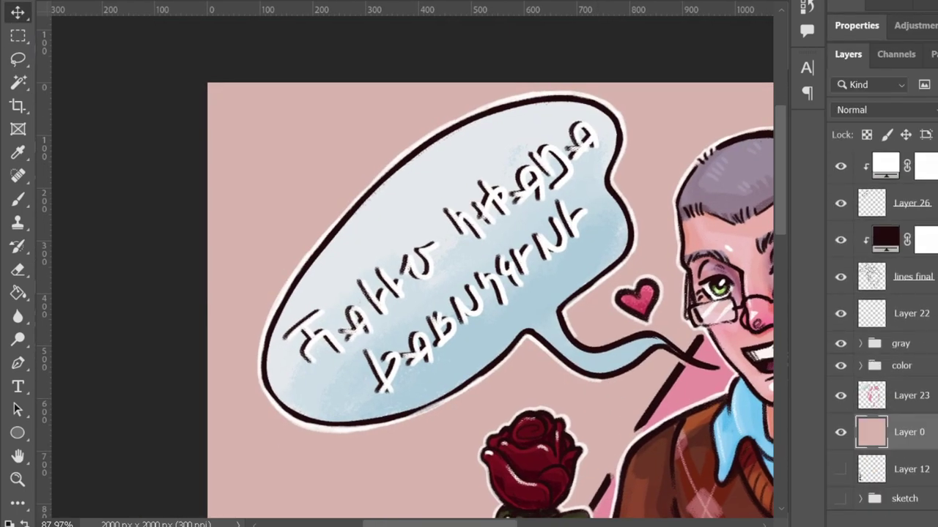
pyautogui.hotkey('ctrl', 'j')
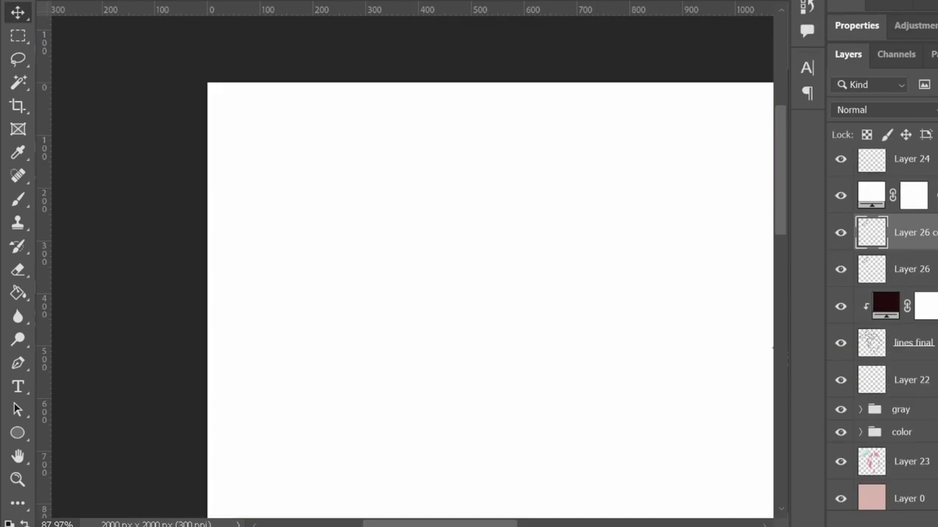
pyautogui.rightClick(862, 232)
pyautogui.press('Escape')
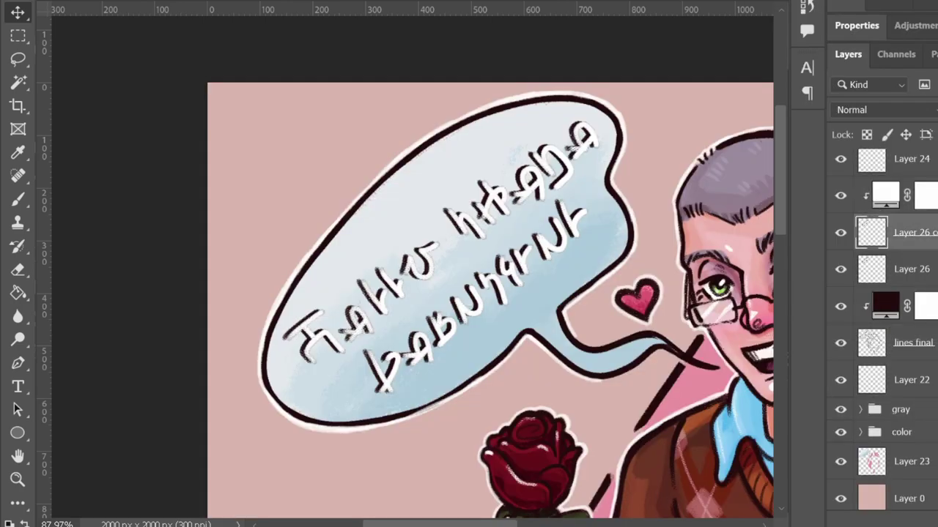
# Reposition the lettering on Layer 26 slightly beneath its white copy in the speech bubble.
pyautogui.hotkey('ctrl', 't')
pyautogui.hotkey('alt', '[')
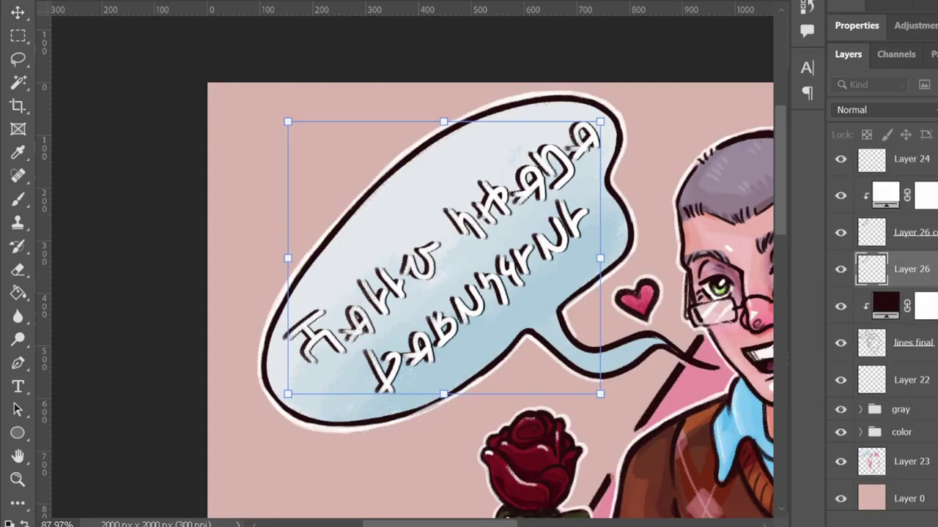
pyautogui.press('Return')
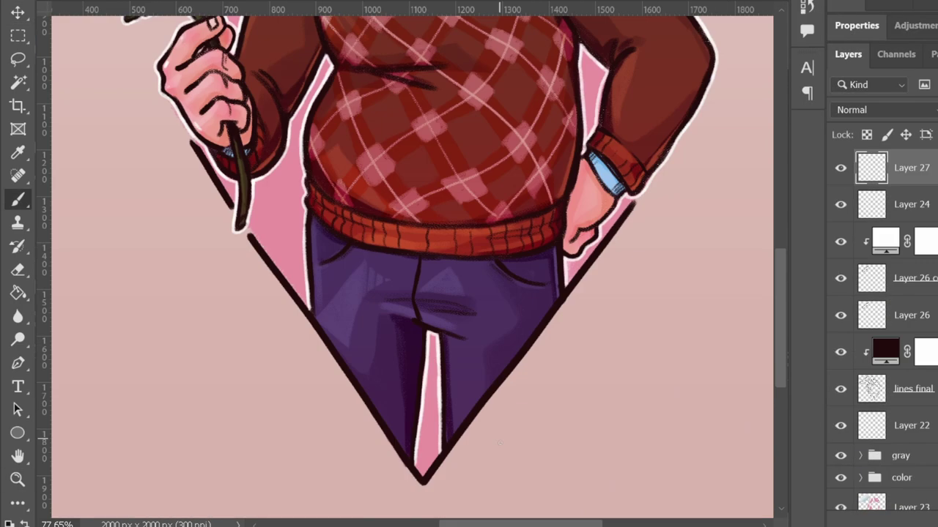
# Add small brush strokes on Layer 27 beside the lower right edge of the diamond, near its bottom tip.
pyautogui.scroll(4, 506, 445)
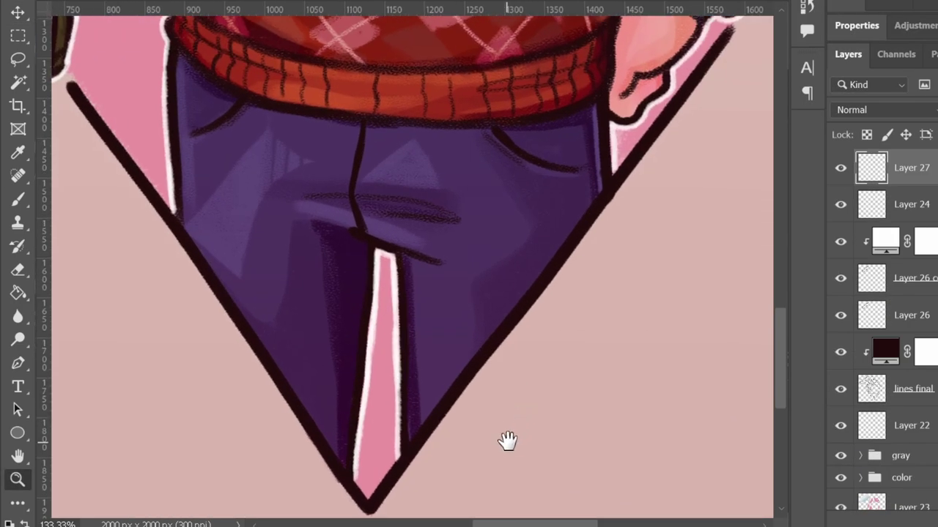
pyautogui.press('b')
pyautogui.moveTo(501, 399)
pyautogui.mouseDown()
pyautogui.moveTo(463, 442)
pyautogui.moveTo(479, 383)
pyautogui.moveTo(458, 454)
pyautogui.mouseUp()
pyautogui.moveTo(534, 416); pyautogui.dragTo(548, 434)
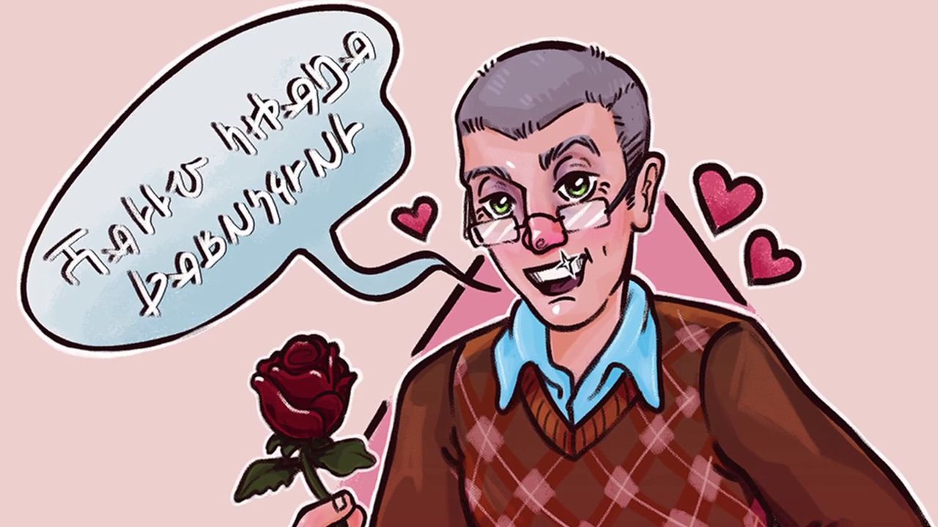